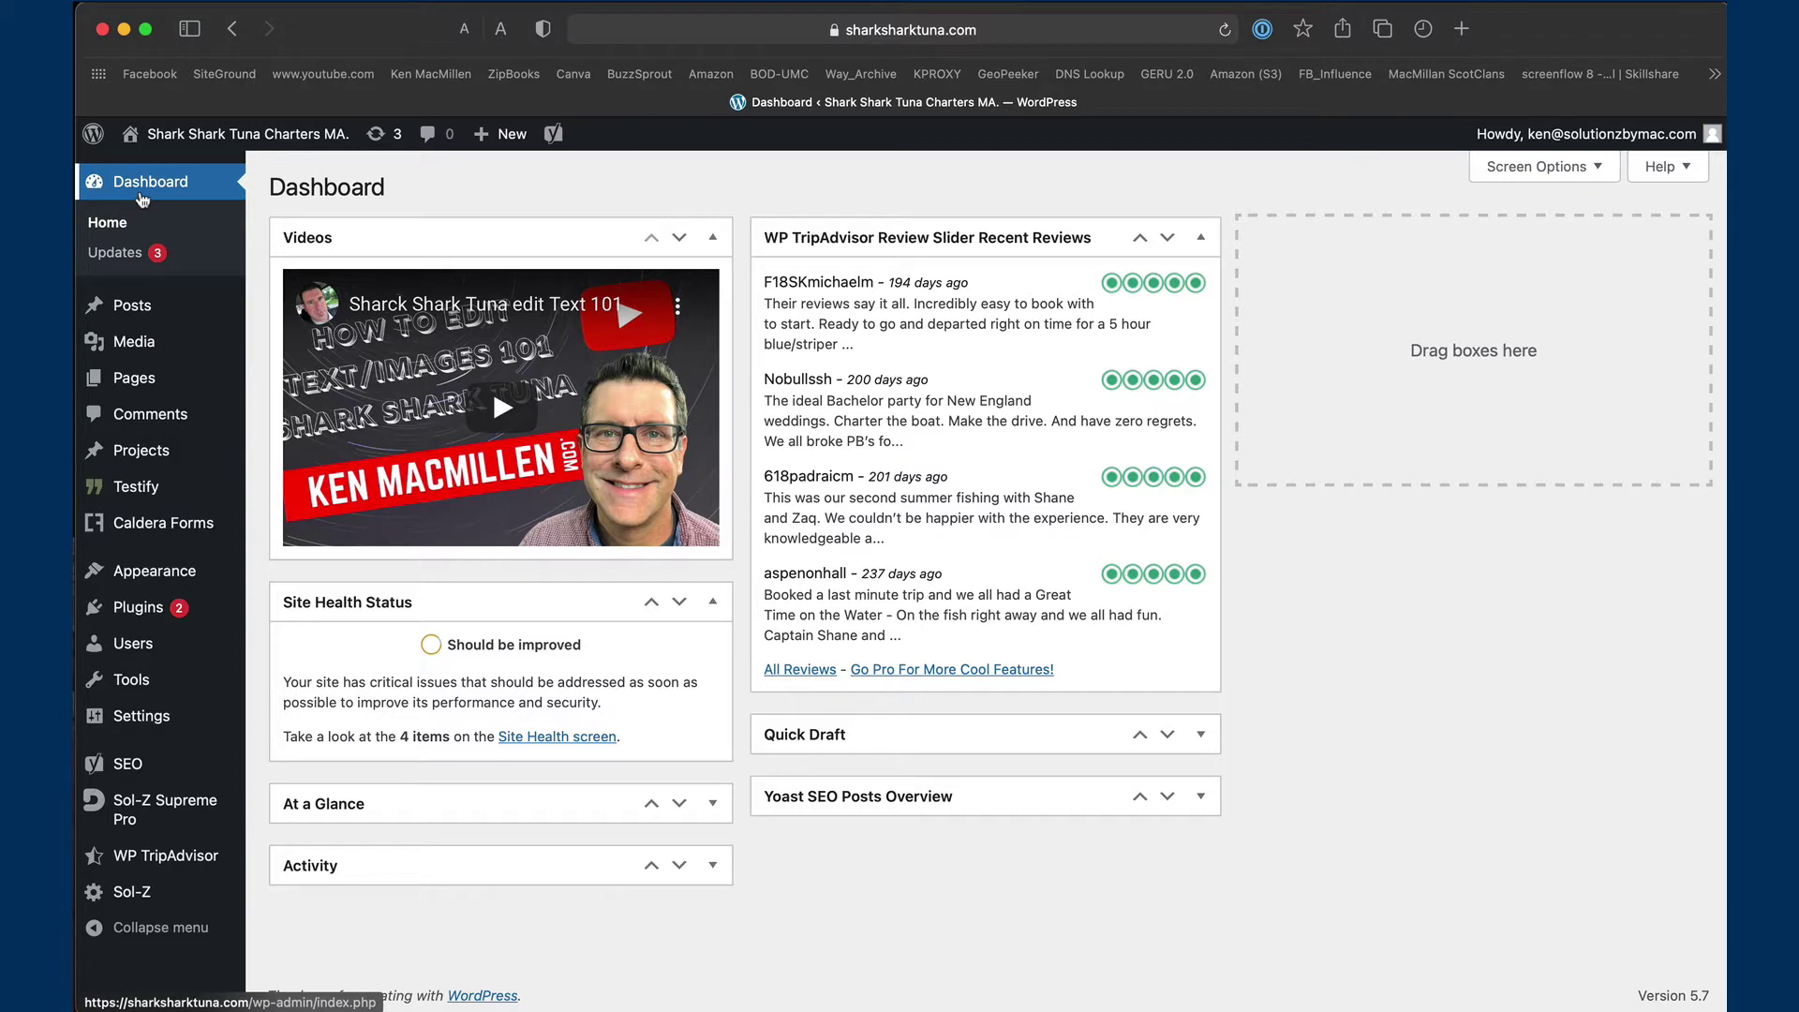
Open the live site in a separate browser tab, view its home page, and return to the WordPress dashboard
mouse_move(192, 152)
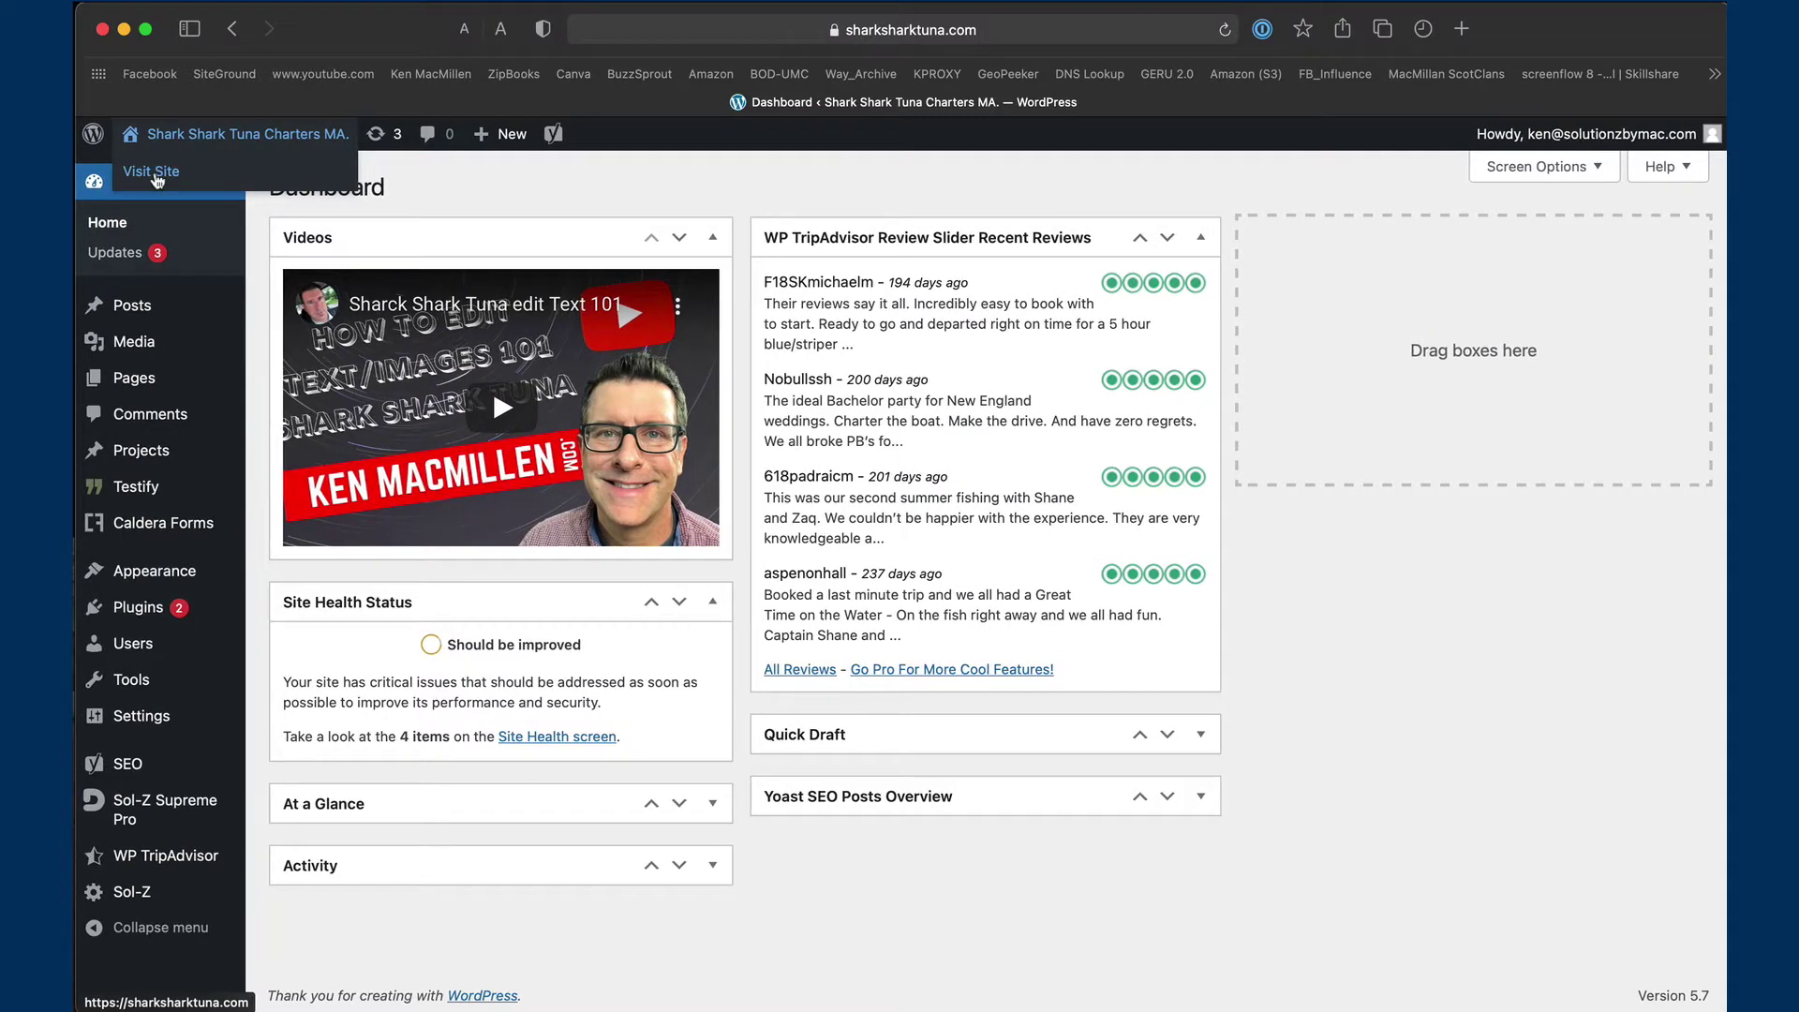
right_click(157, 181)
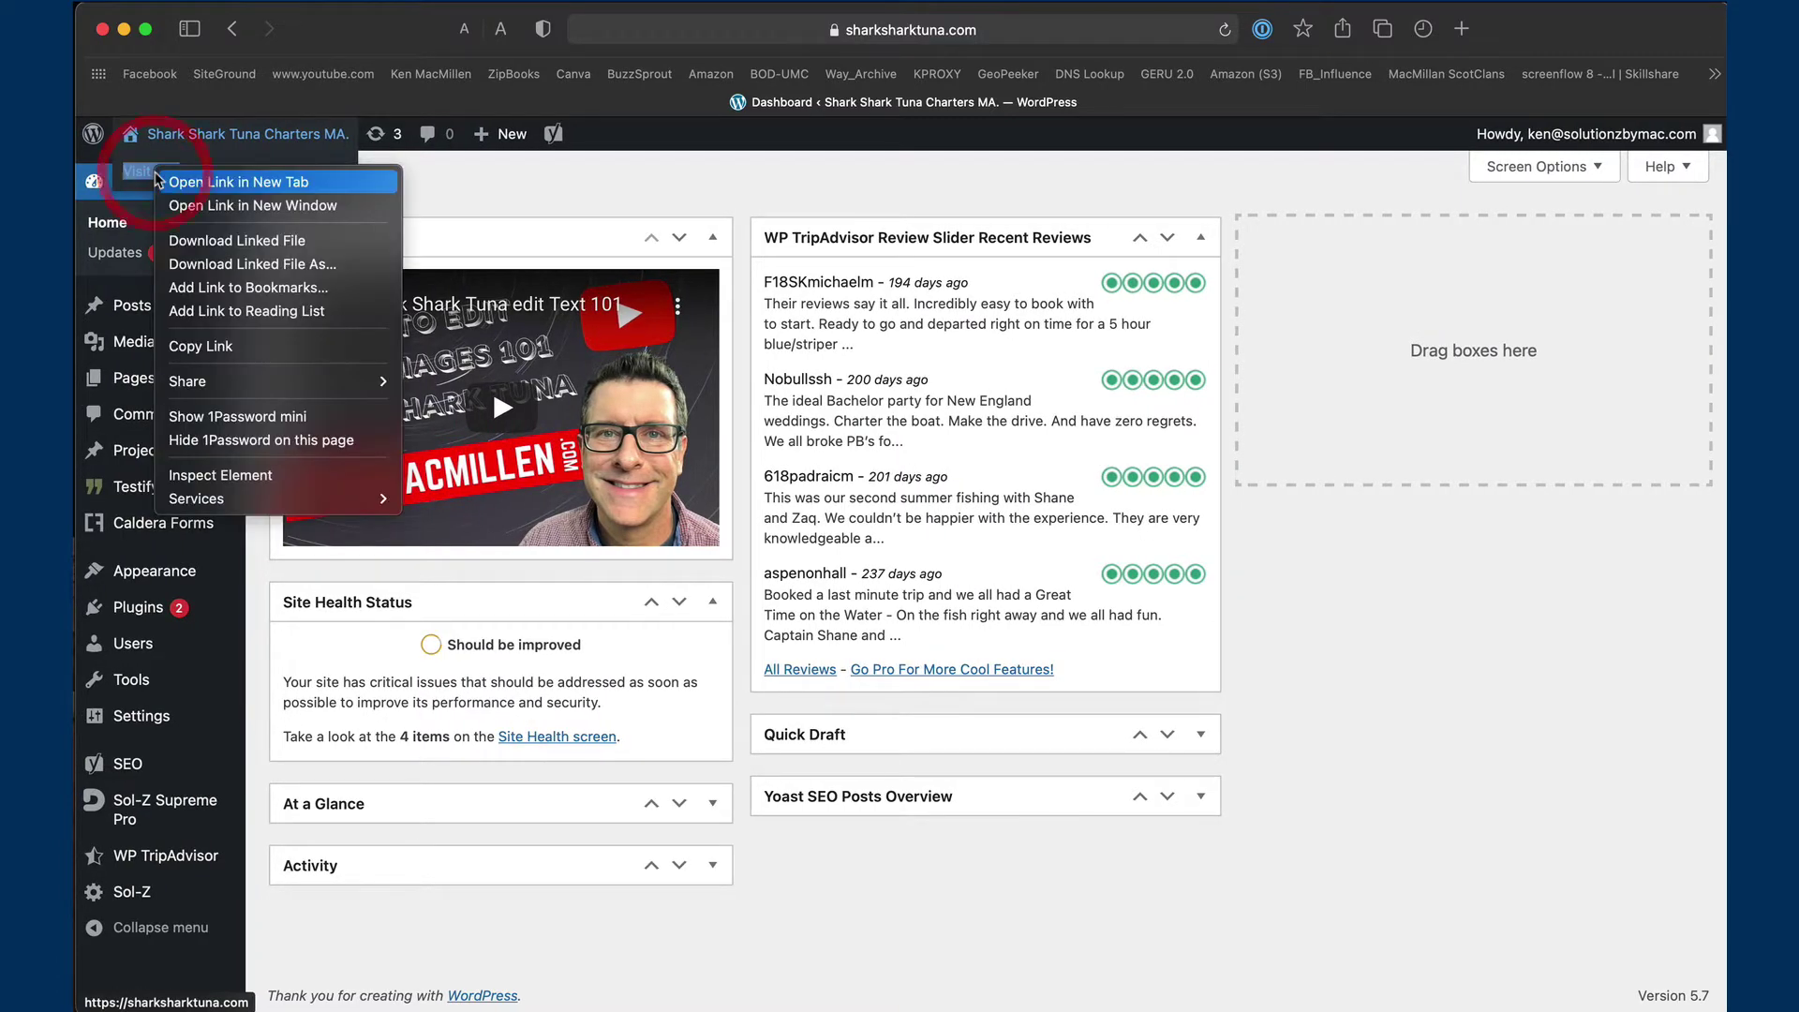
click(182, 183)
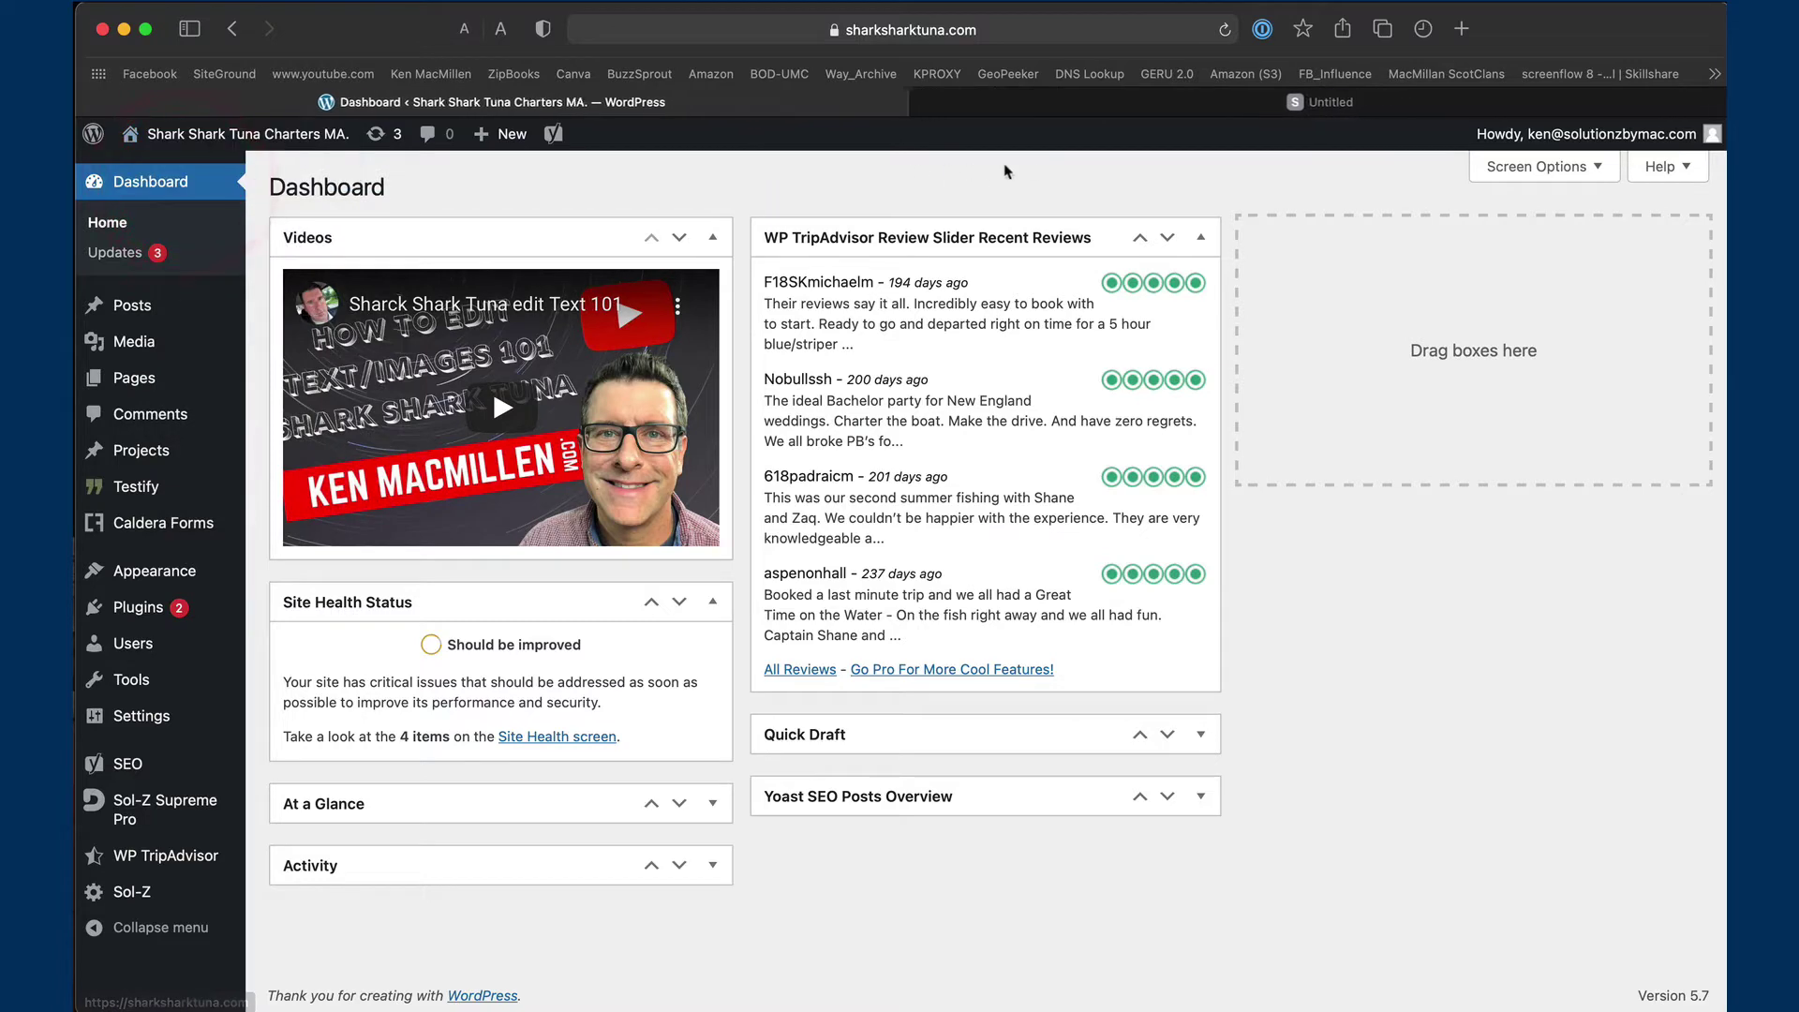
click(1057, 111)
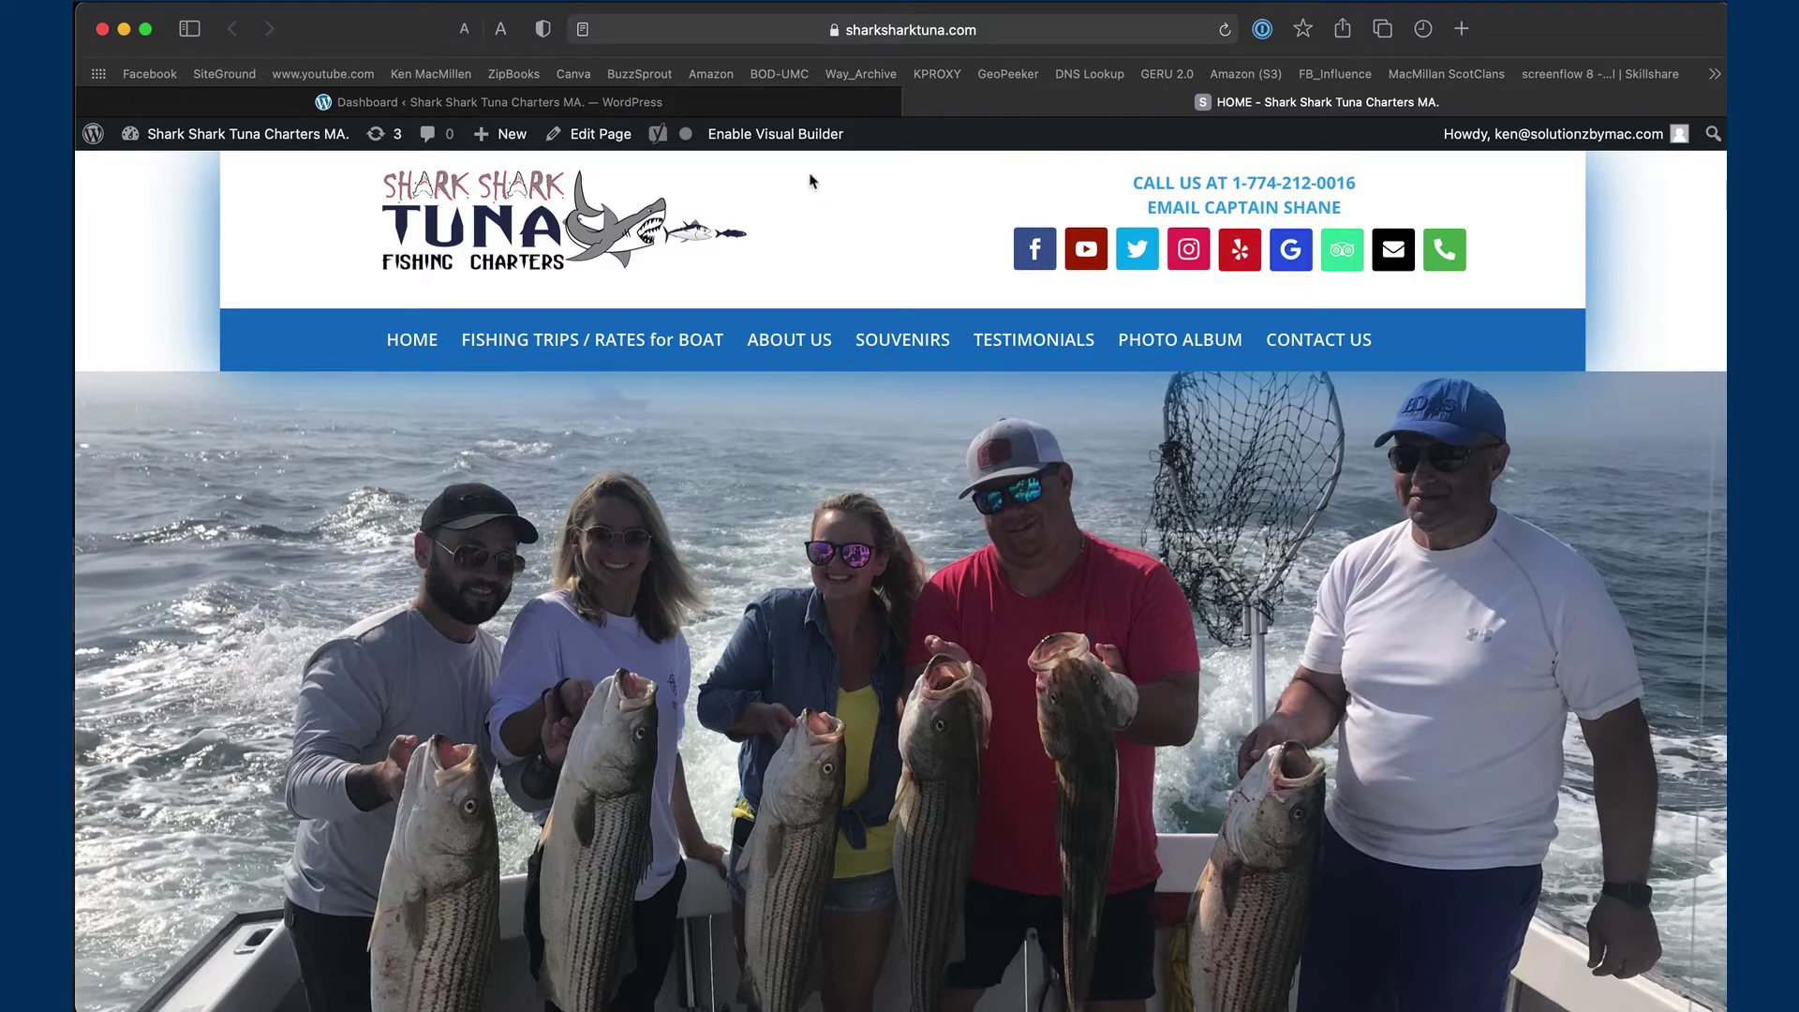
click(814, 106)
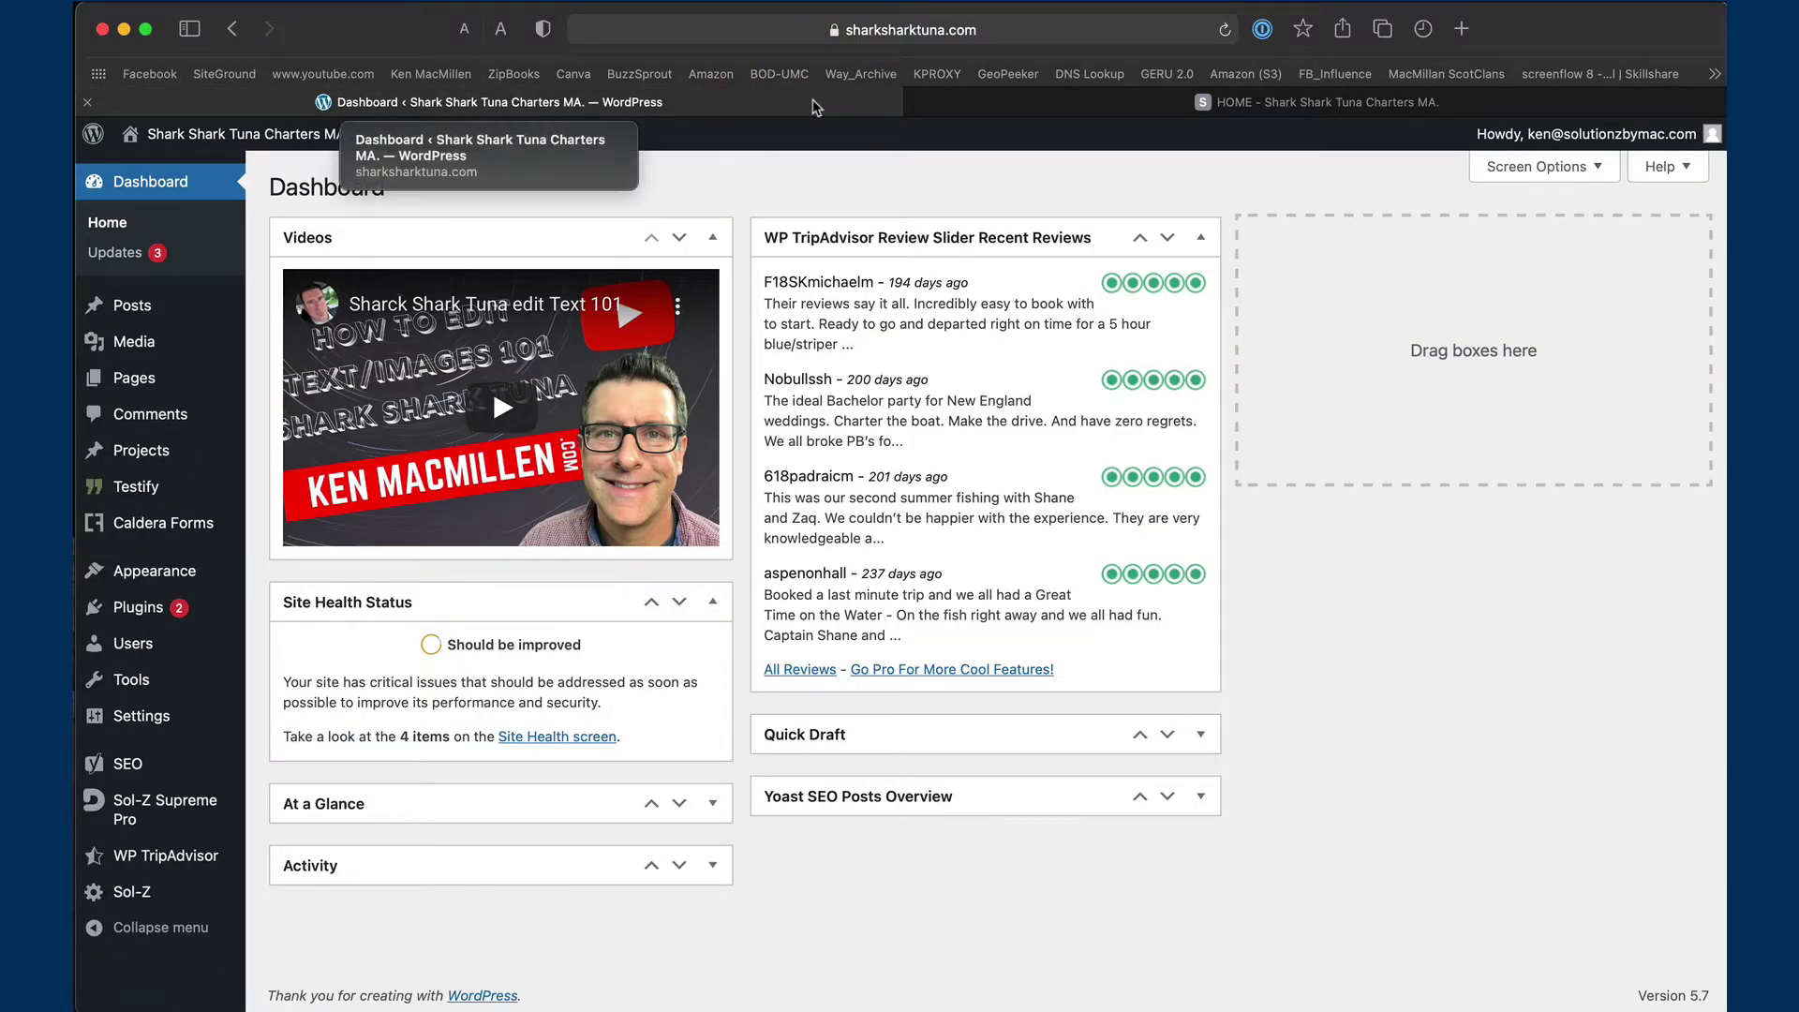
click(961, 106)
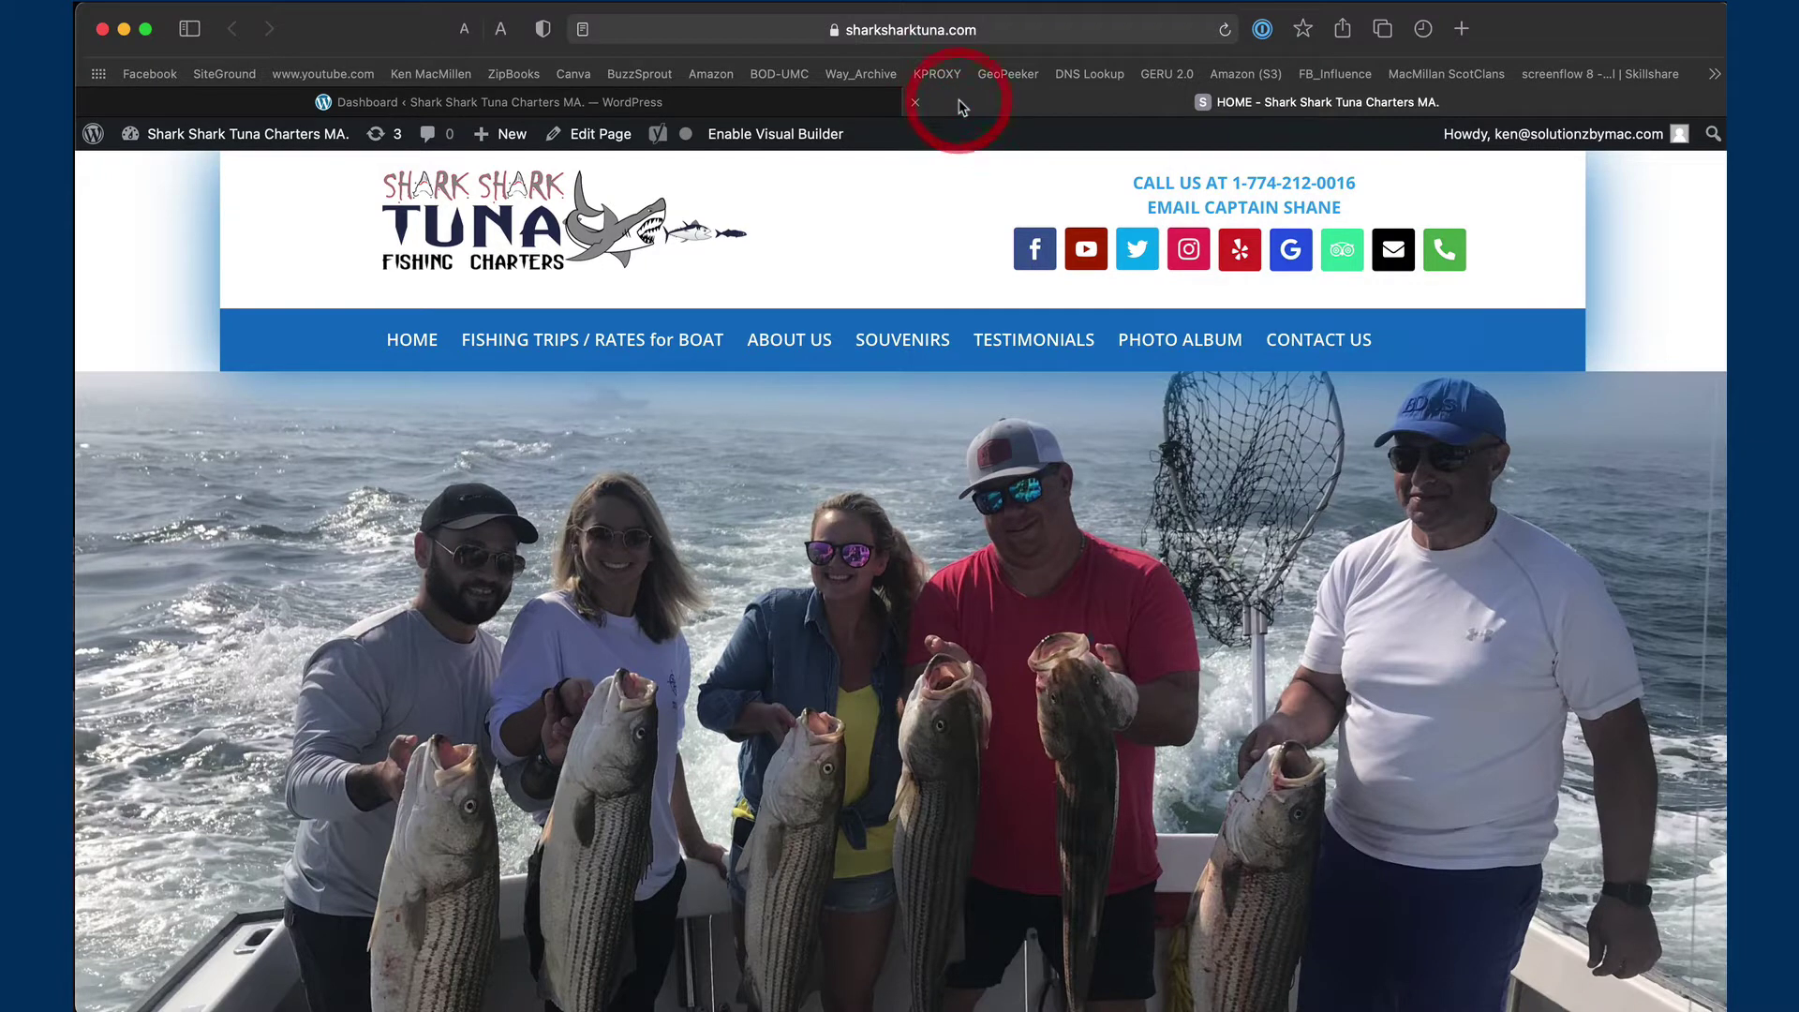
click(768, 103)
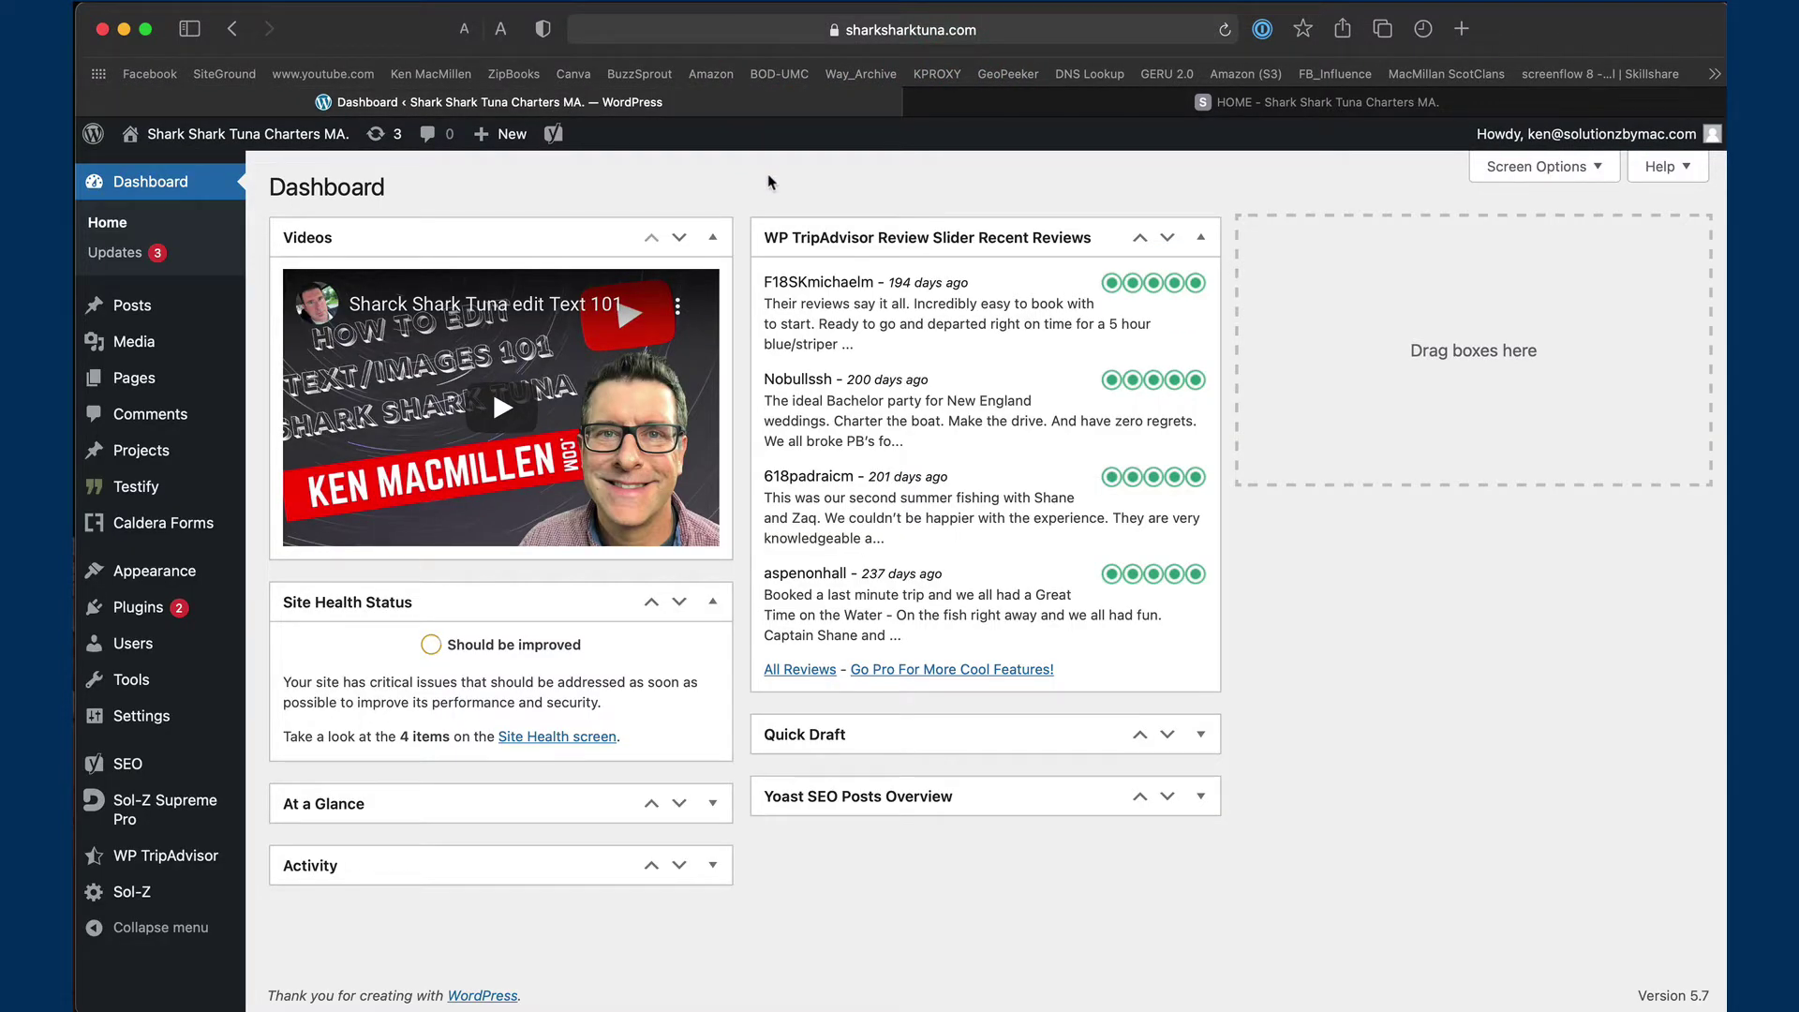
Create a new page titled "ABC Test Page" and start building it with the Sol-Z Builder
mouse_move(134, 378)
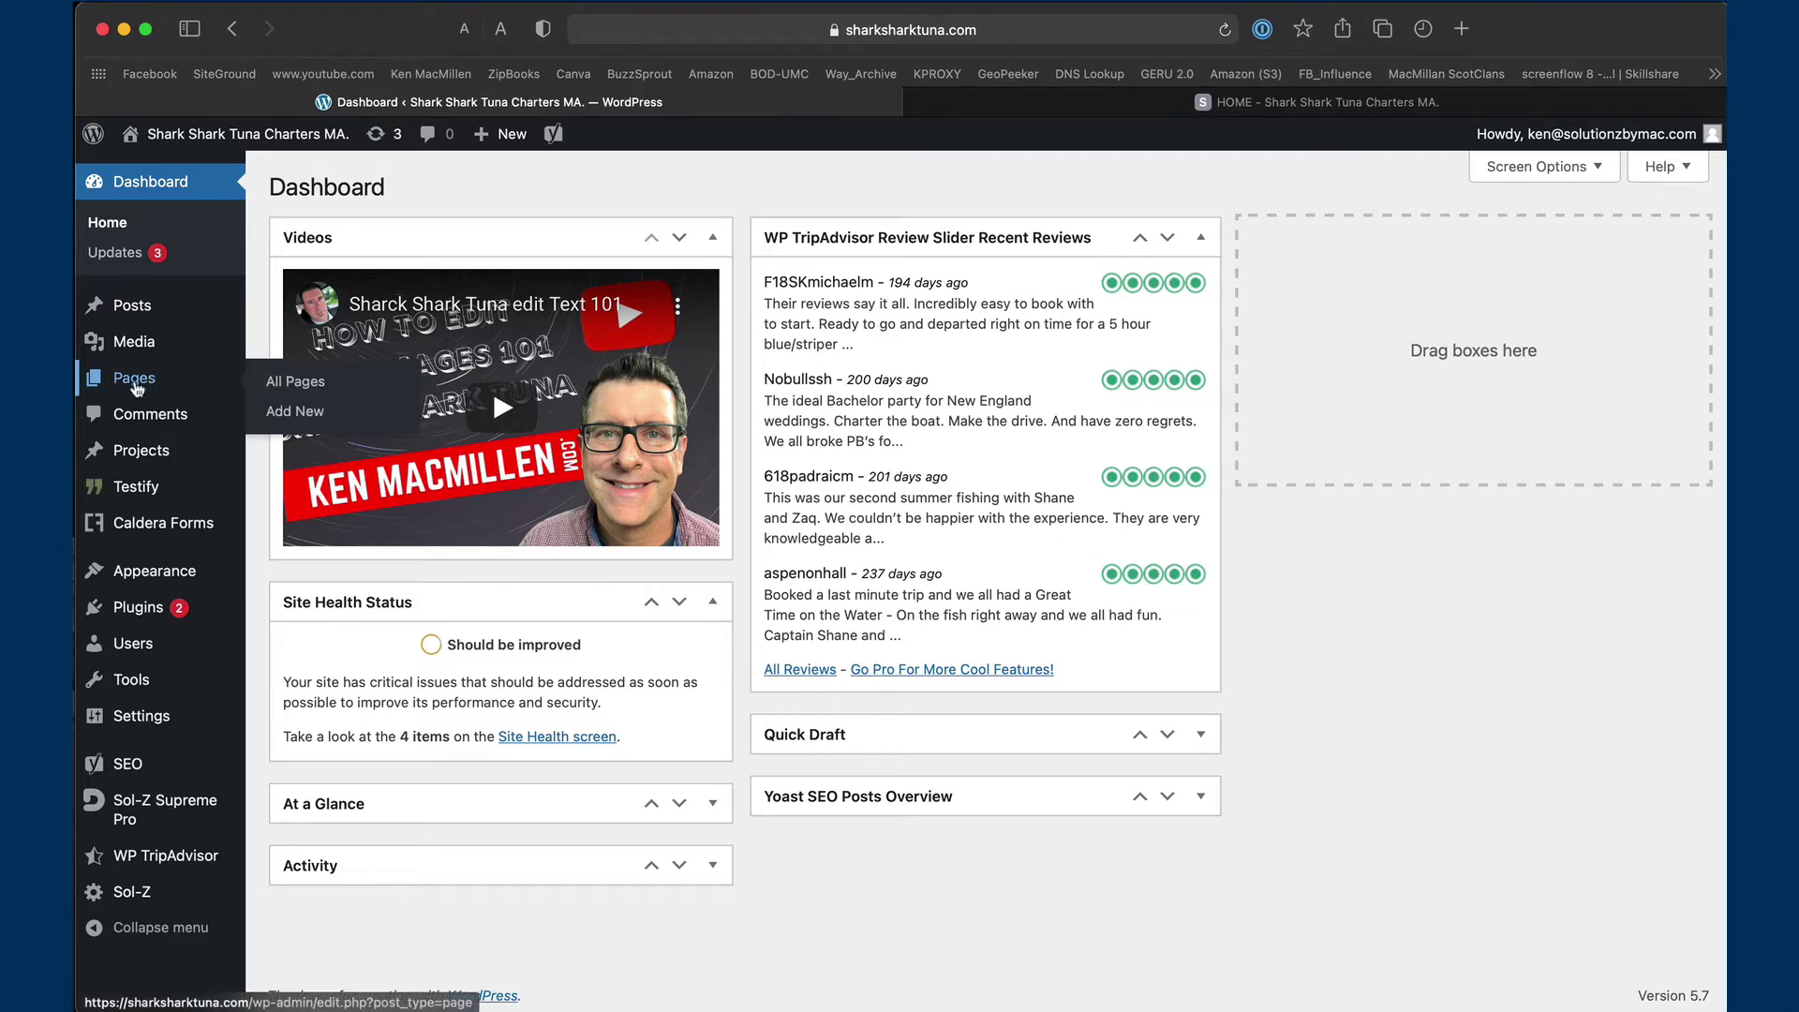
click(285, 411)
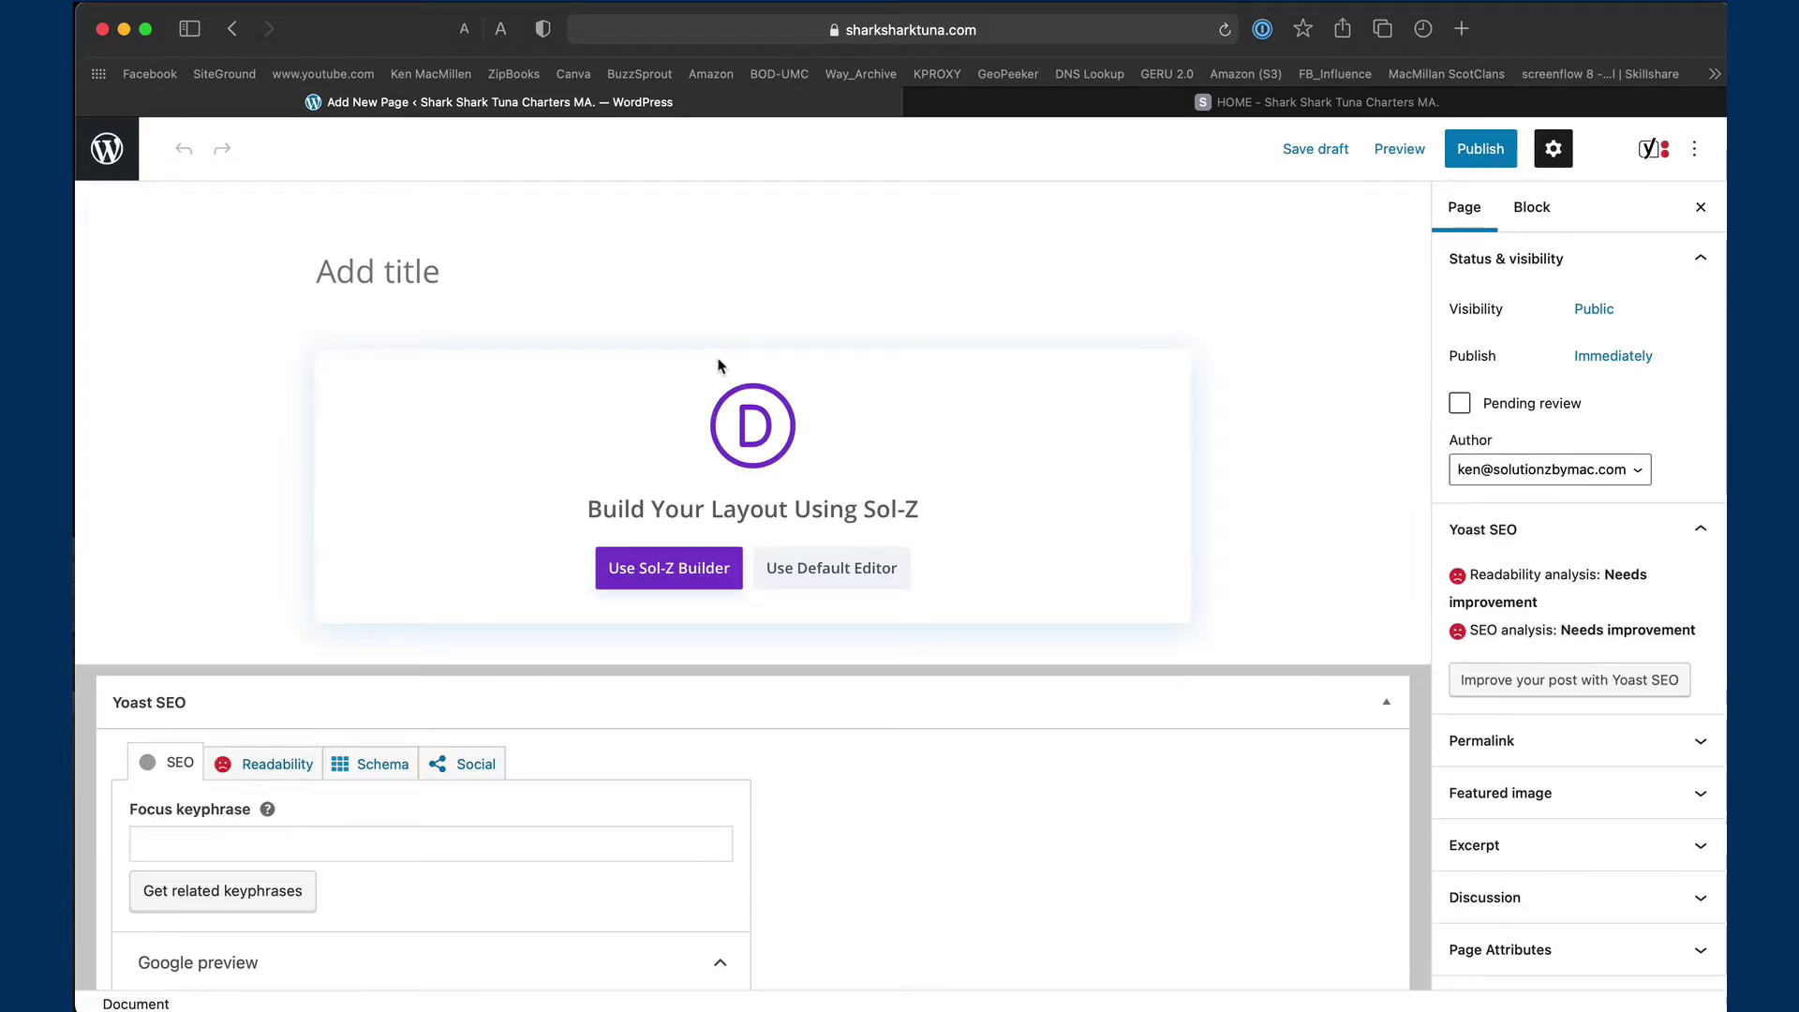
click(468, 282)
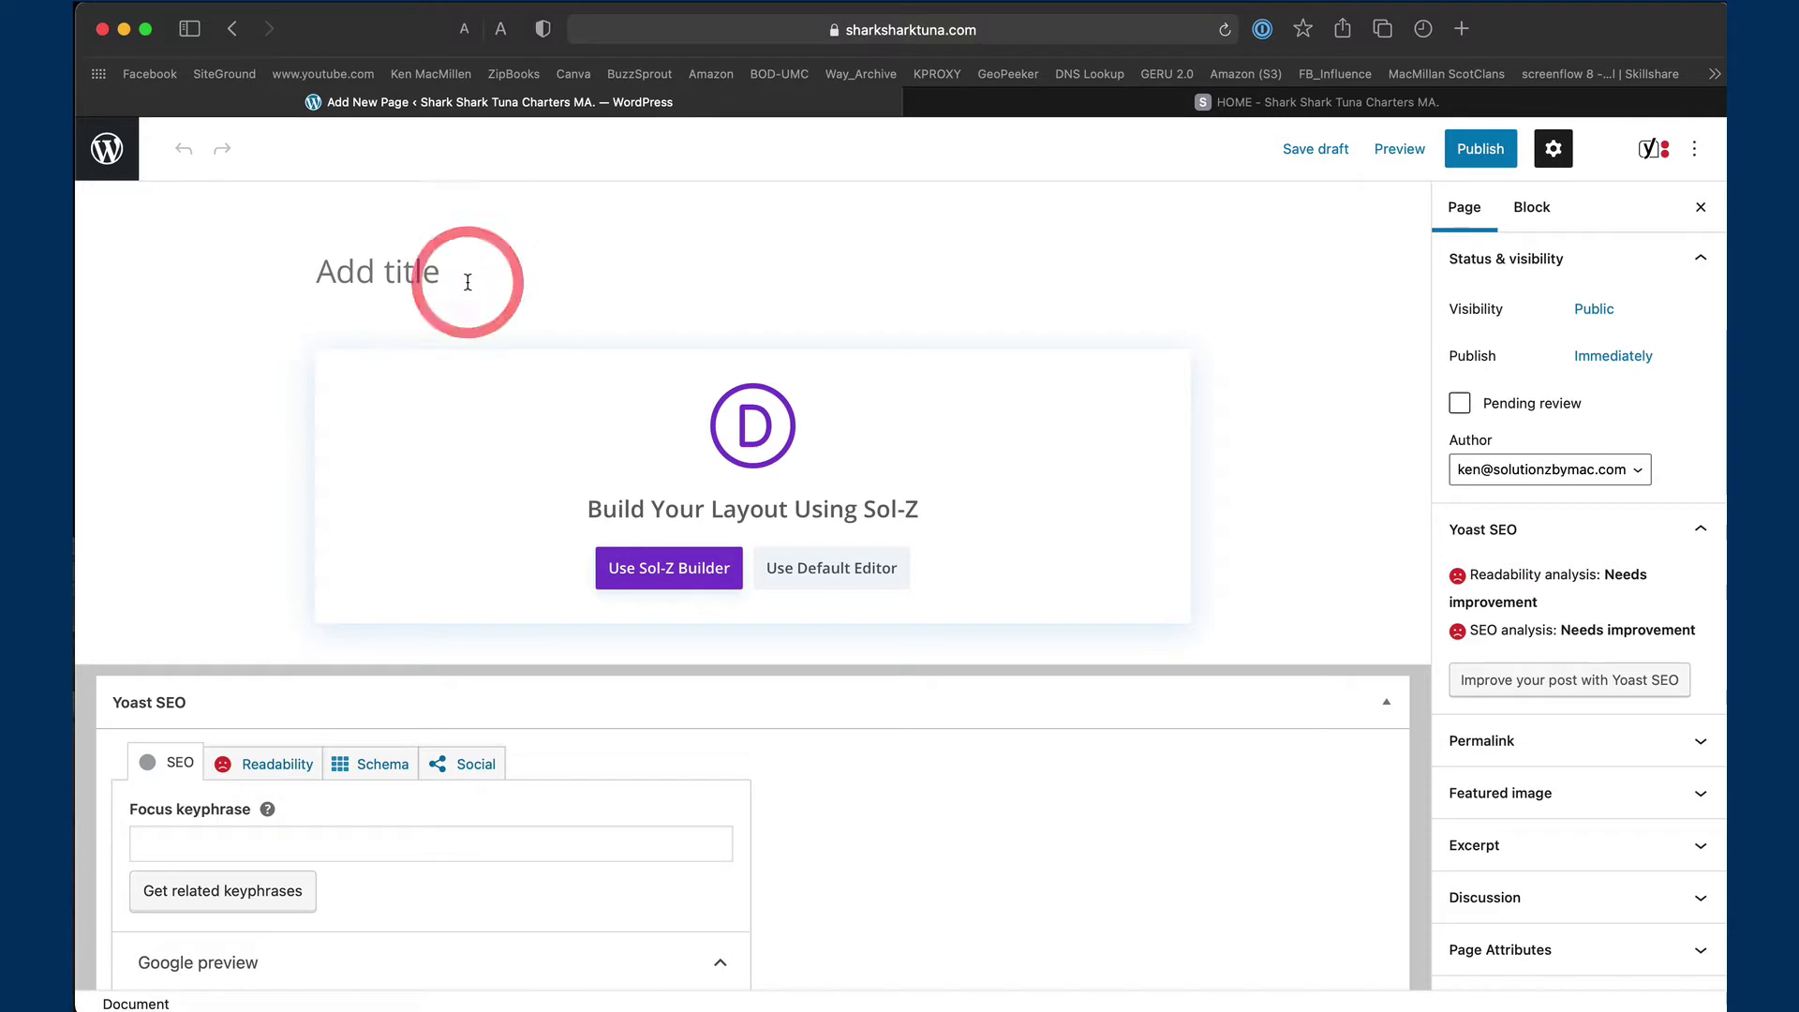
text(ABC )
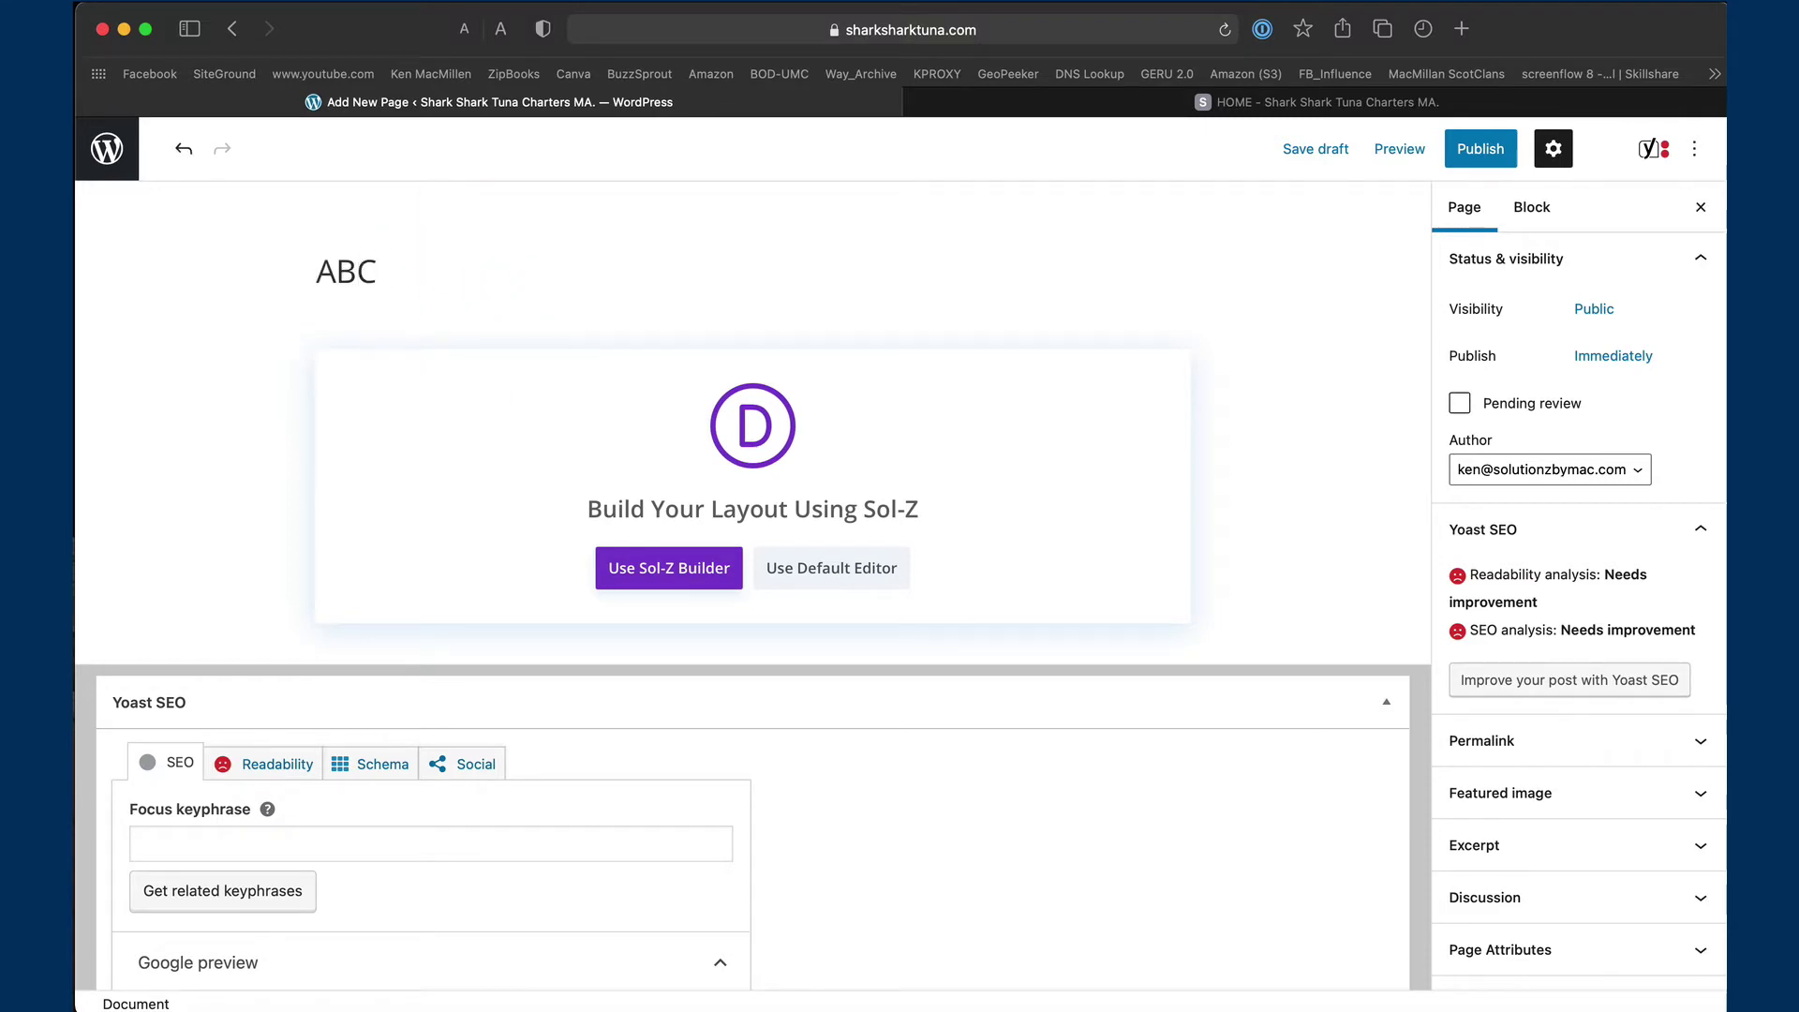
text(Test Page)
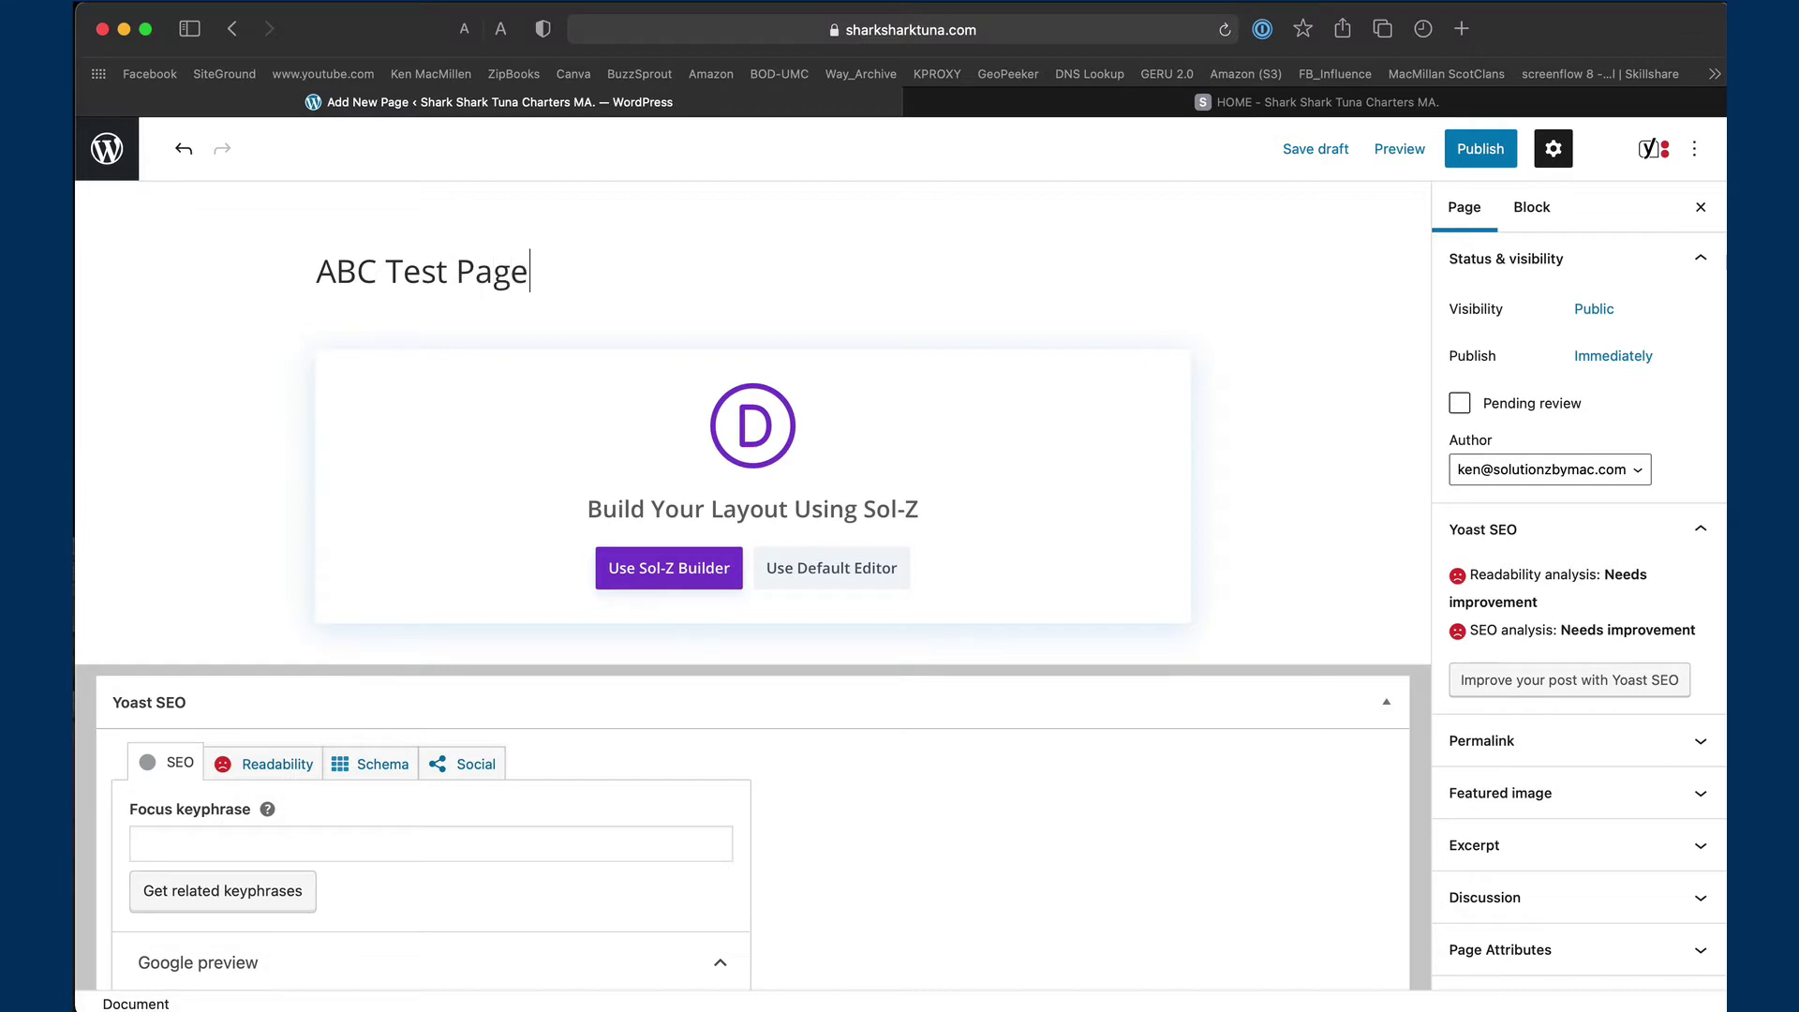
click(672, 568)
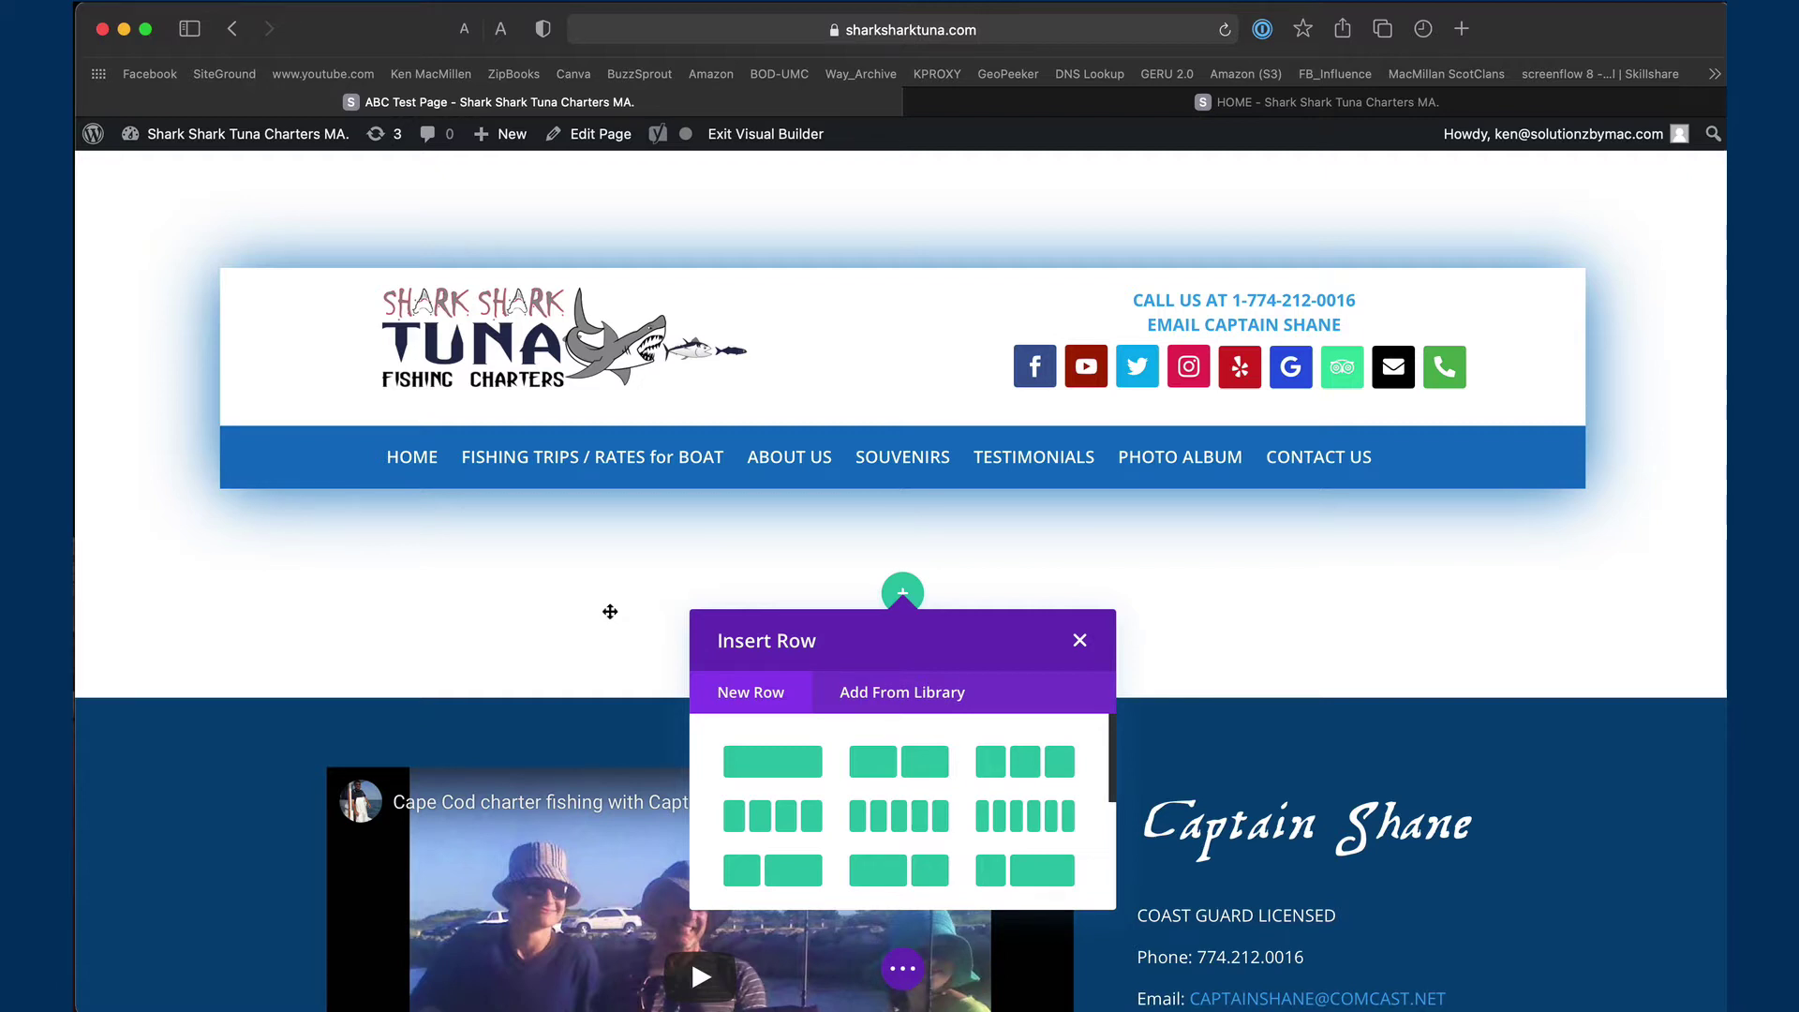
Insert a row with two equal columns and add an Accordion module with default content to the first column
click(890, 761)
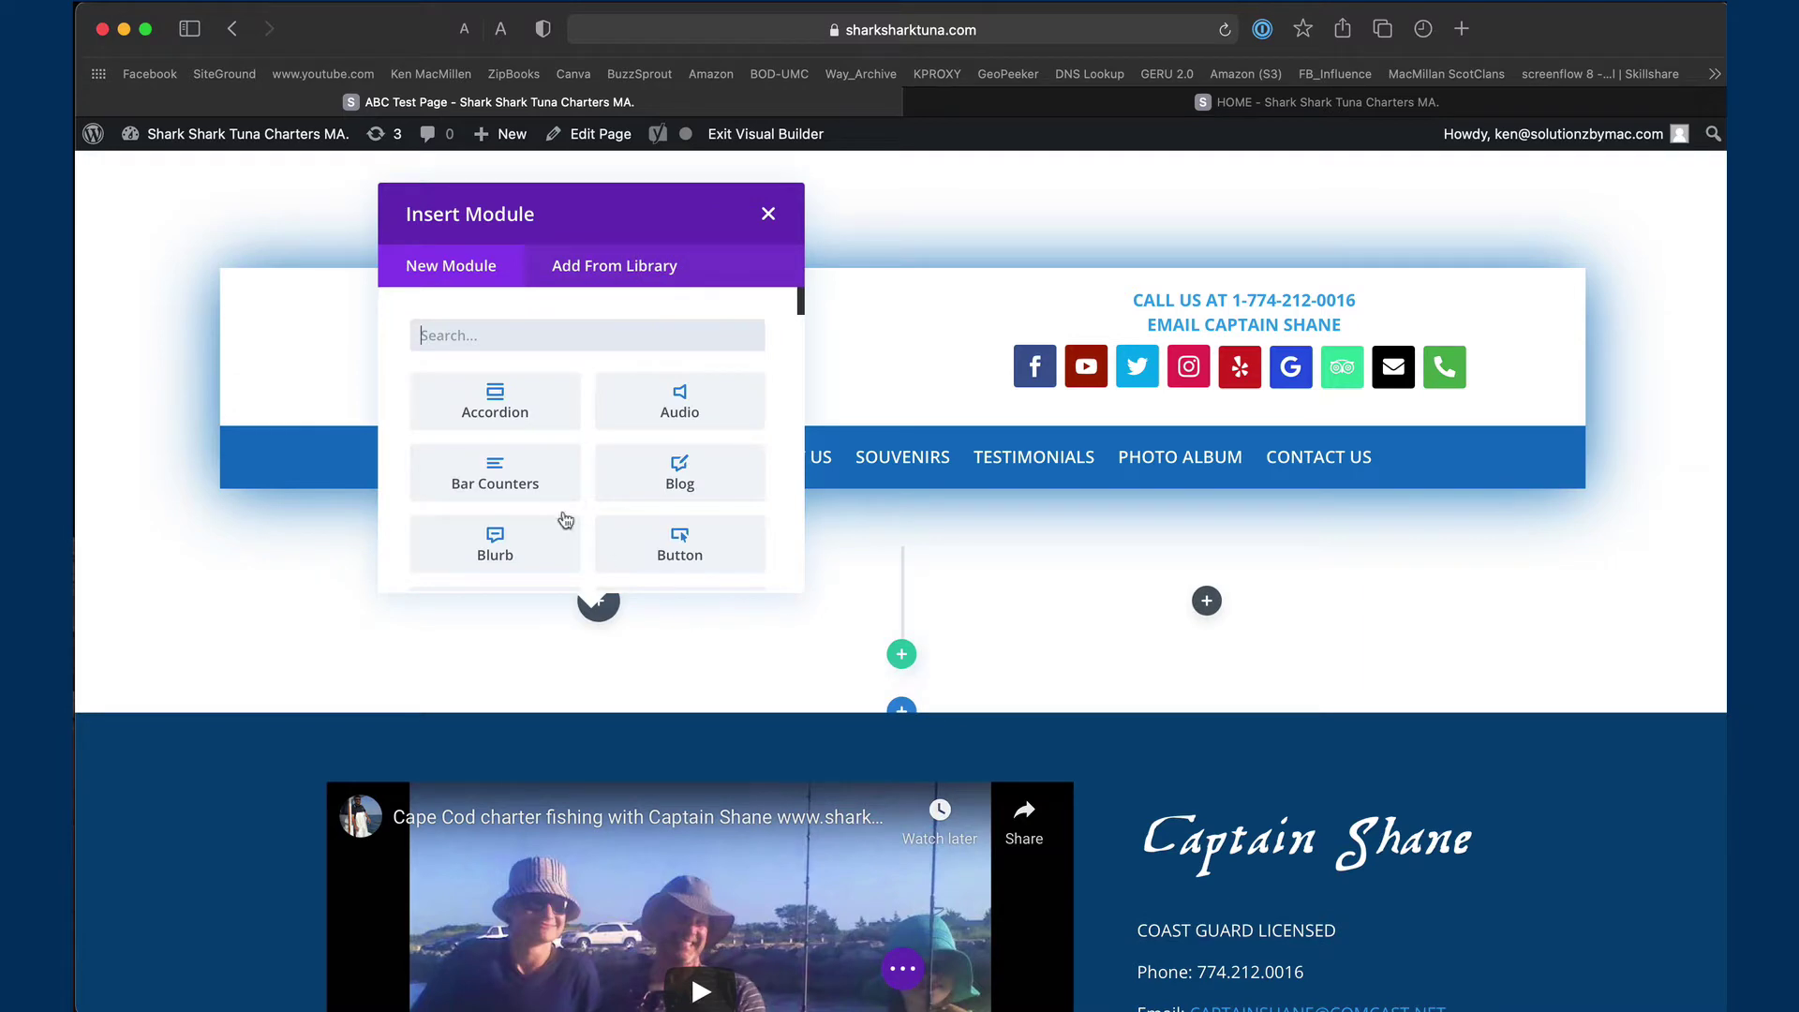
click(489, 398)
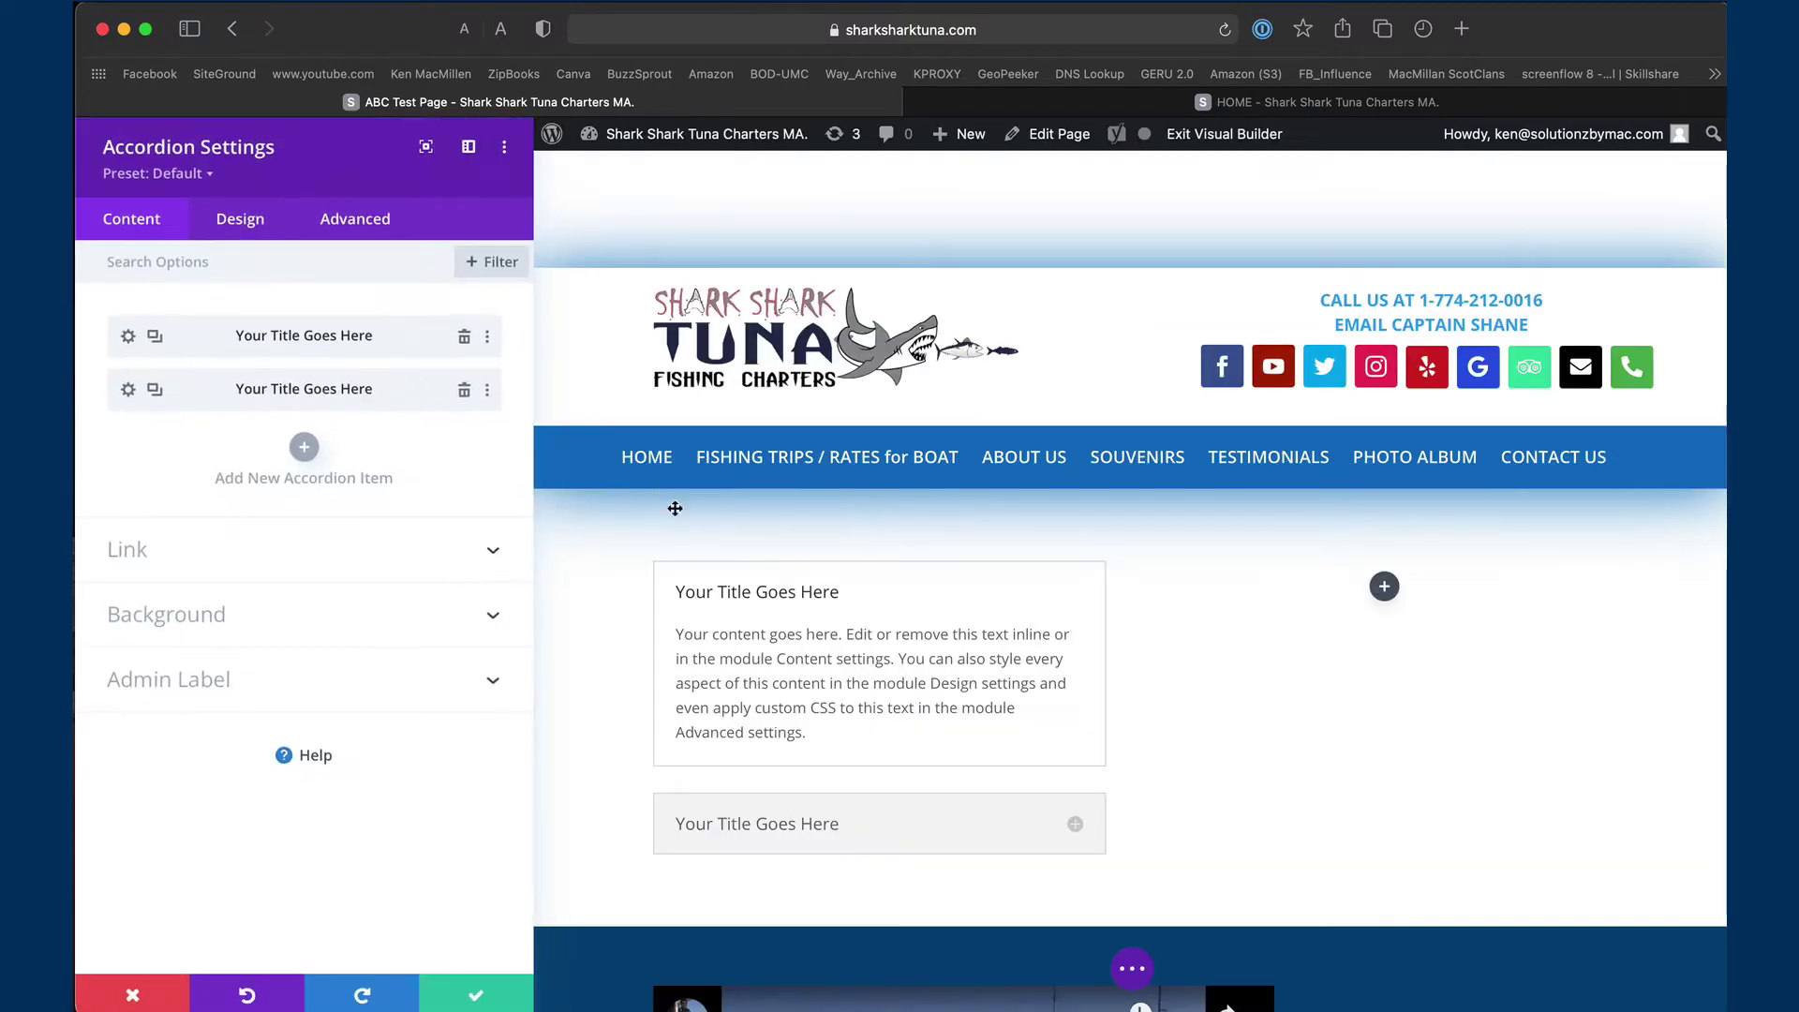
click(476, 994)
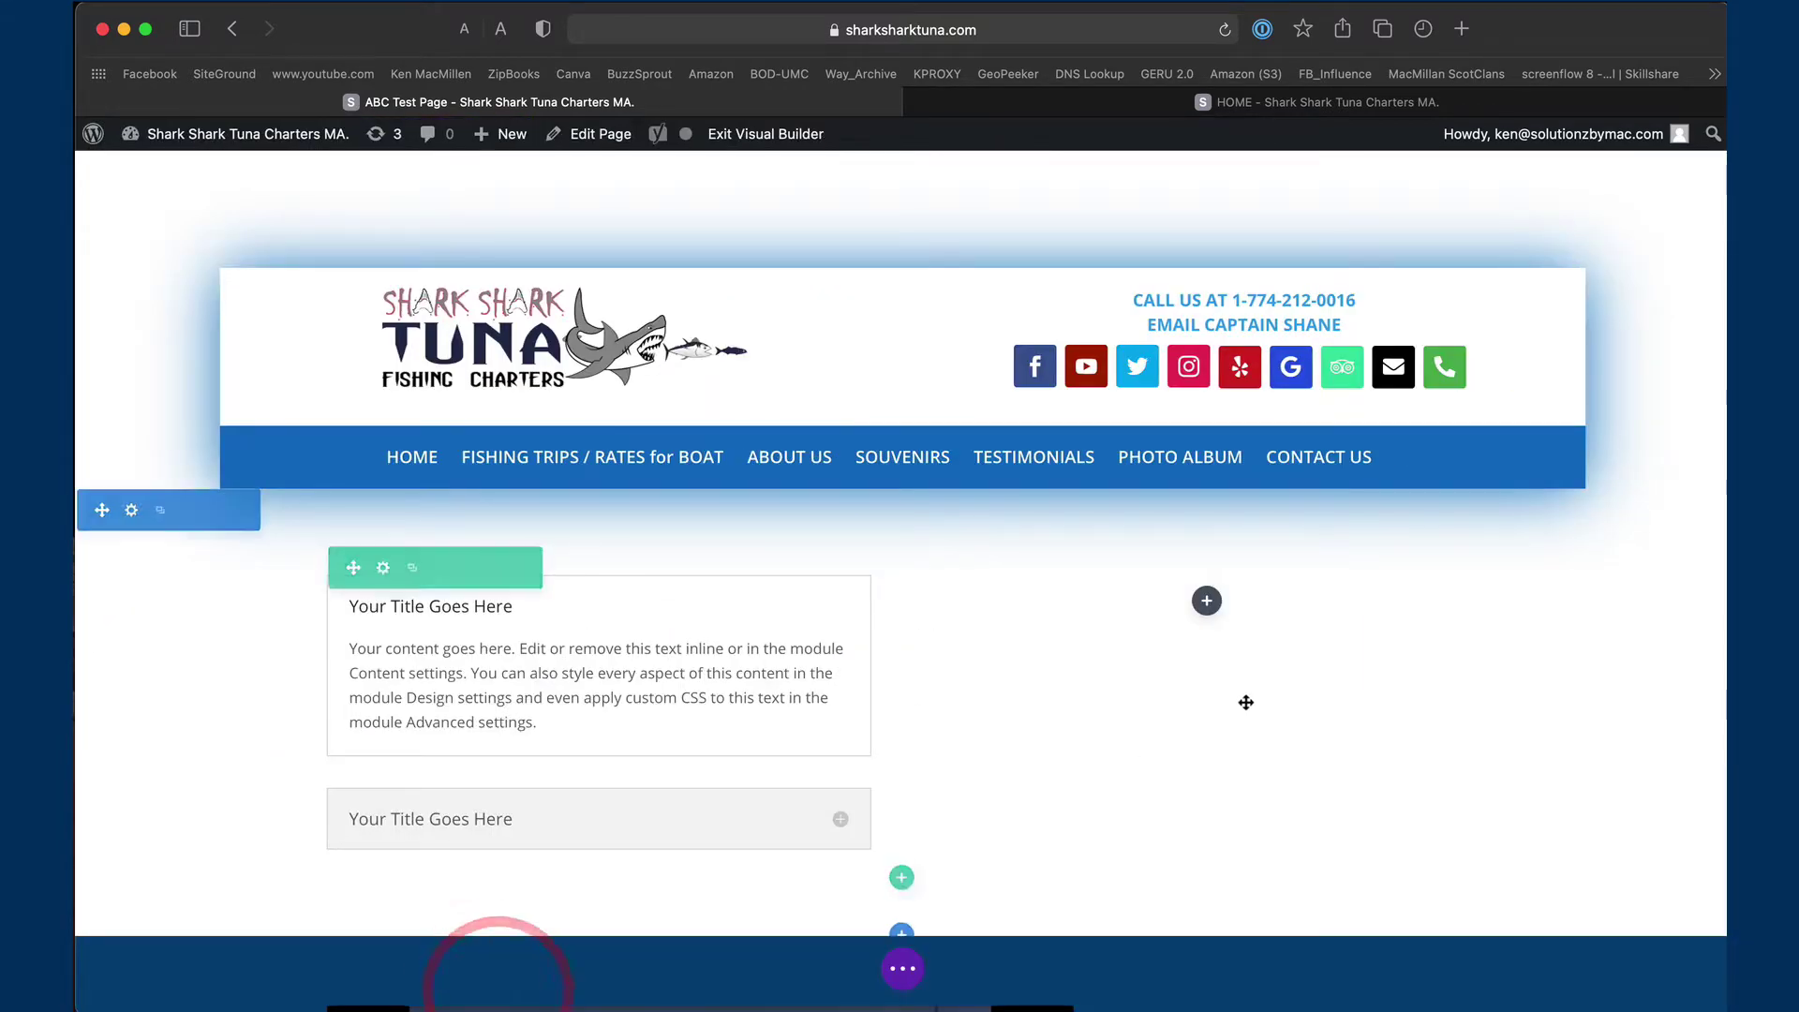
Add a Contact Form module with its default fields to the row's empty second column
click(1207, 601)
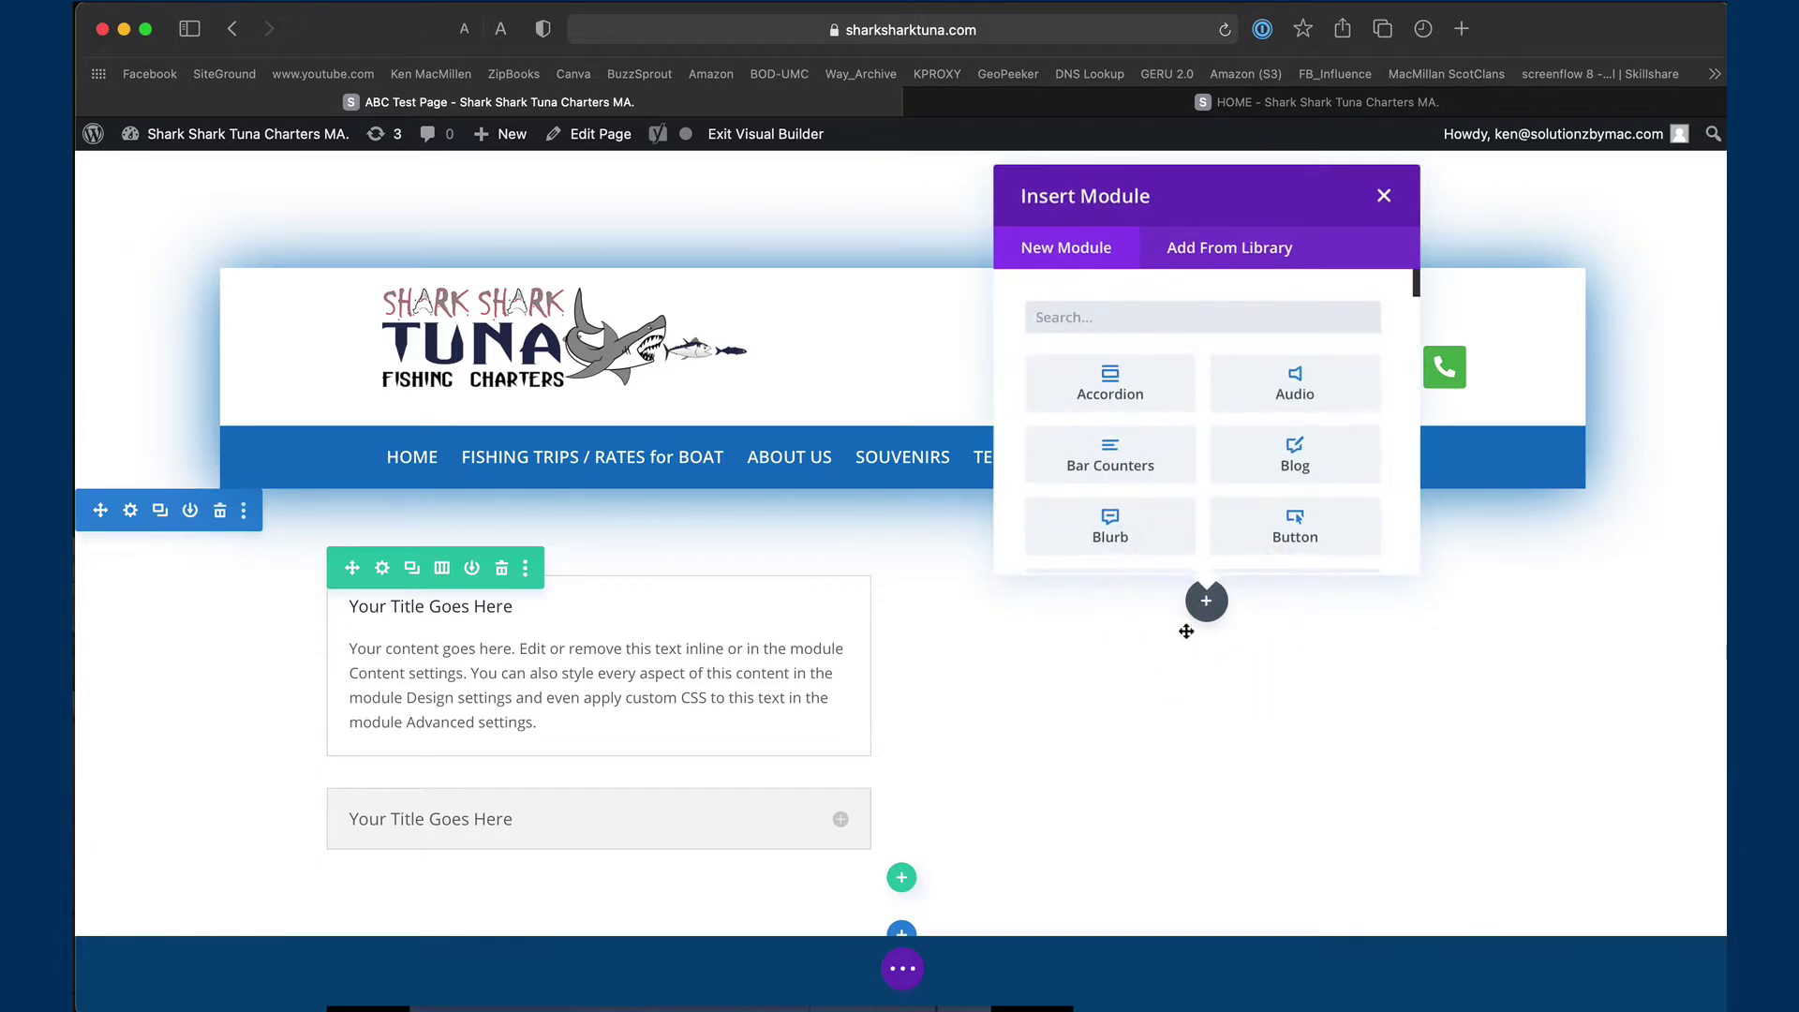
scroll(1141, 541, down, 3)
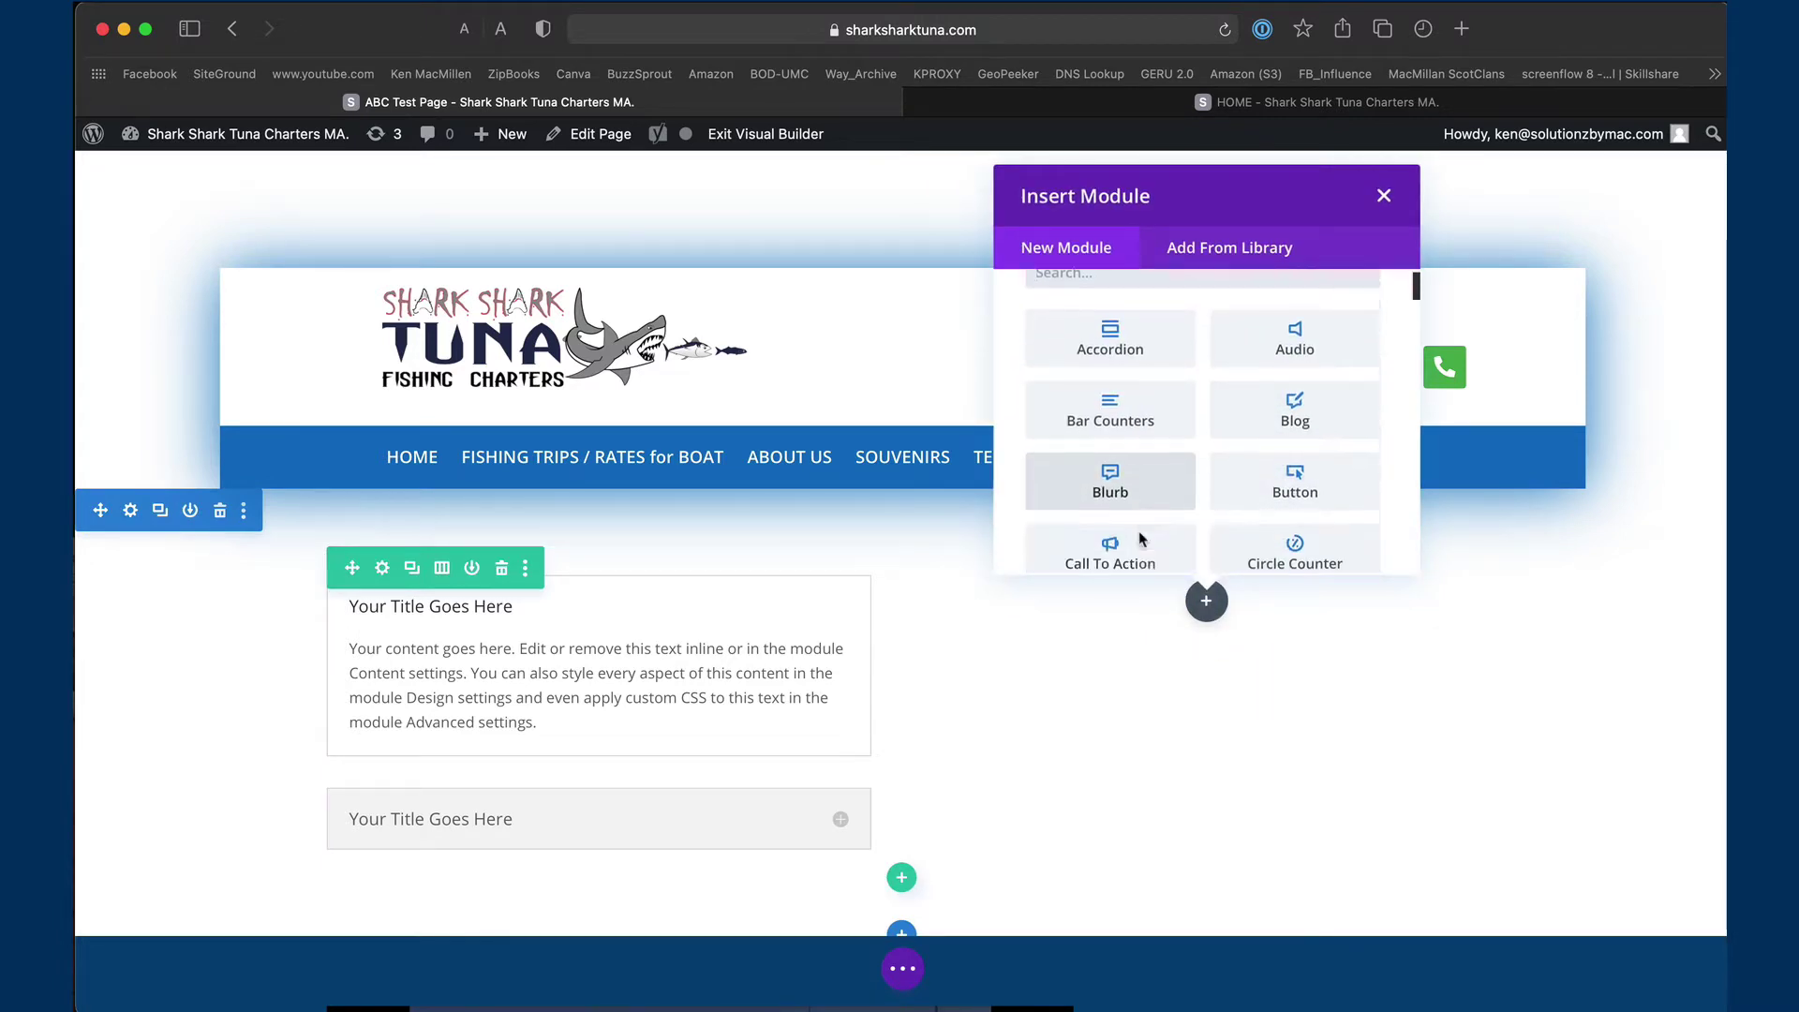
scroll(1141, 541, down, 1)
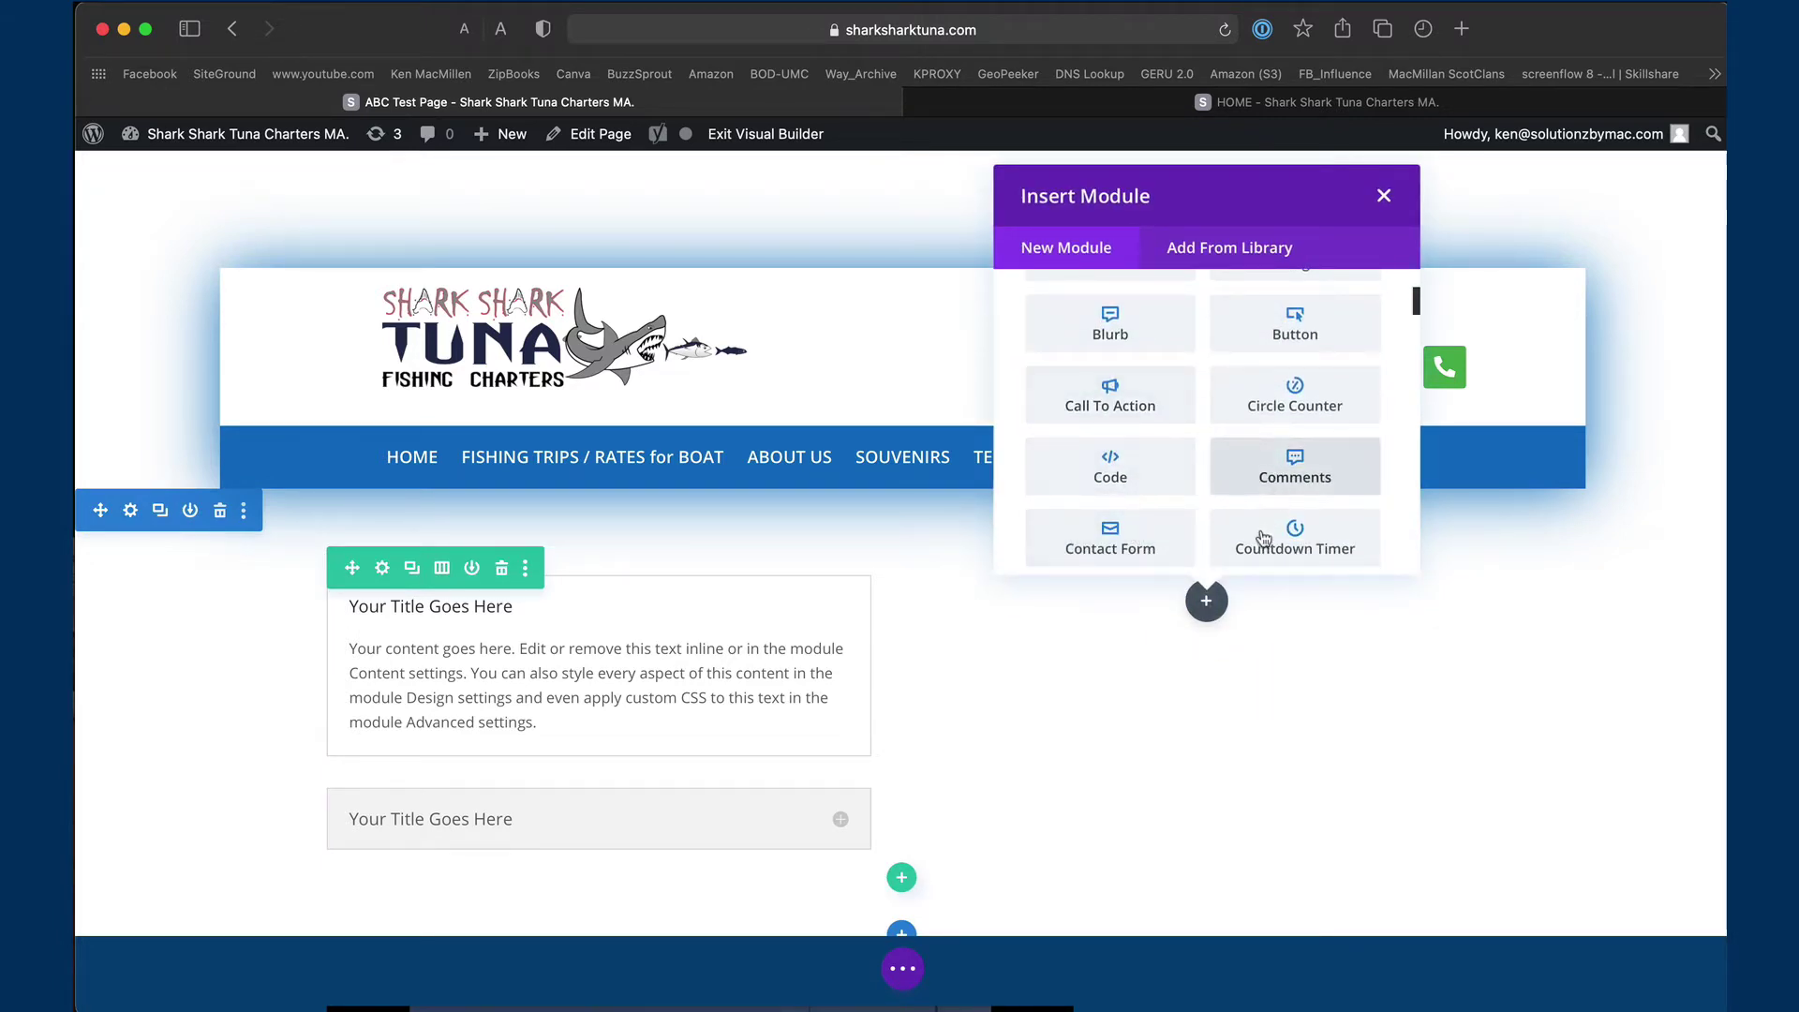
click(1137, 546)
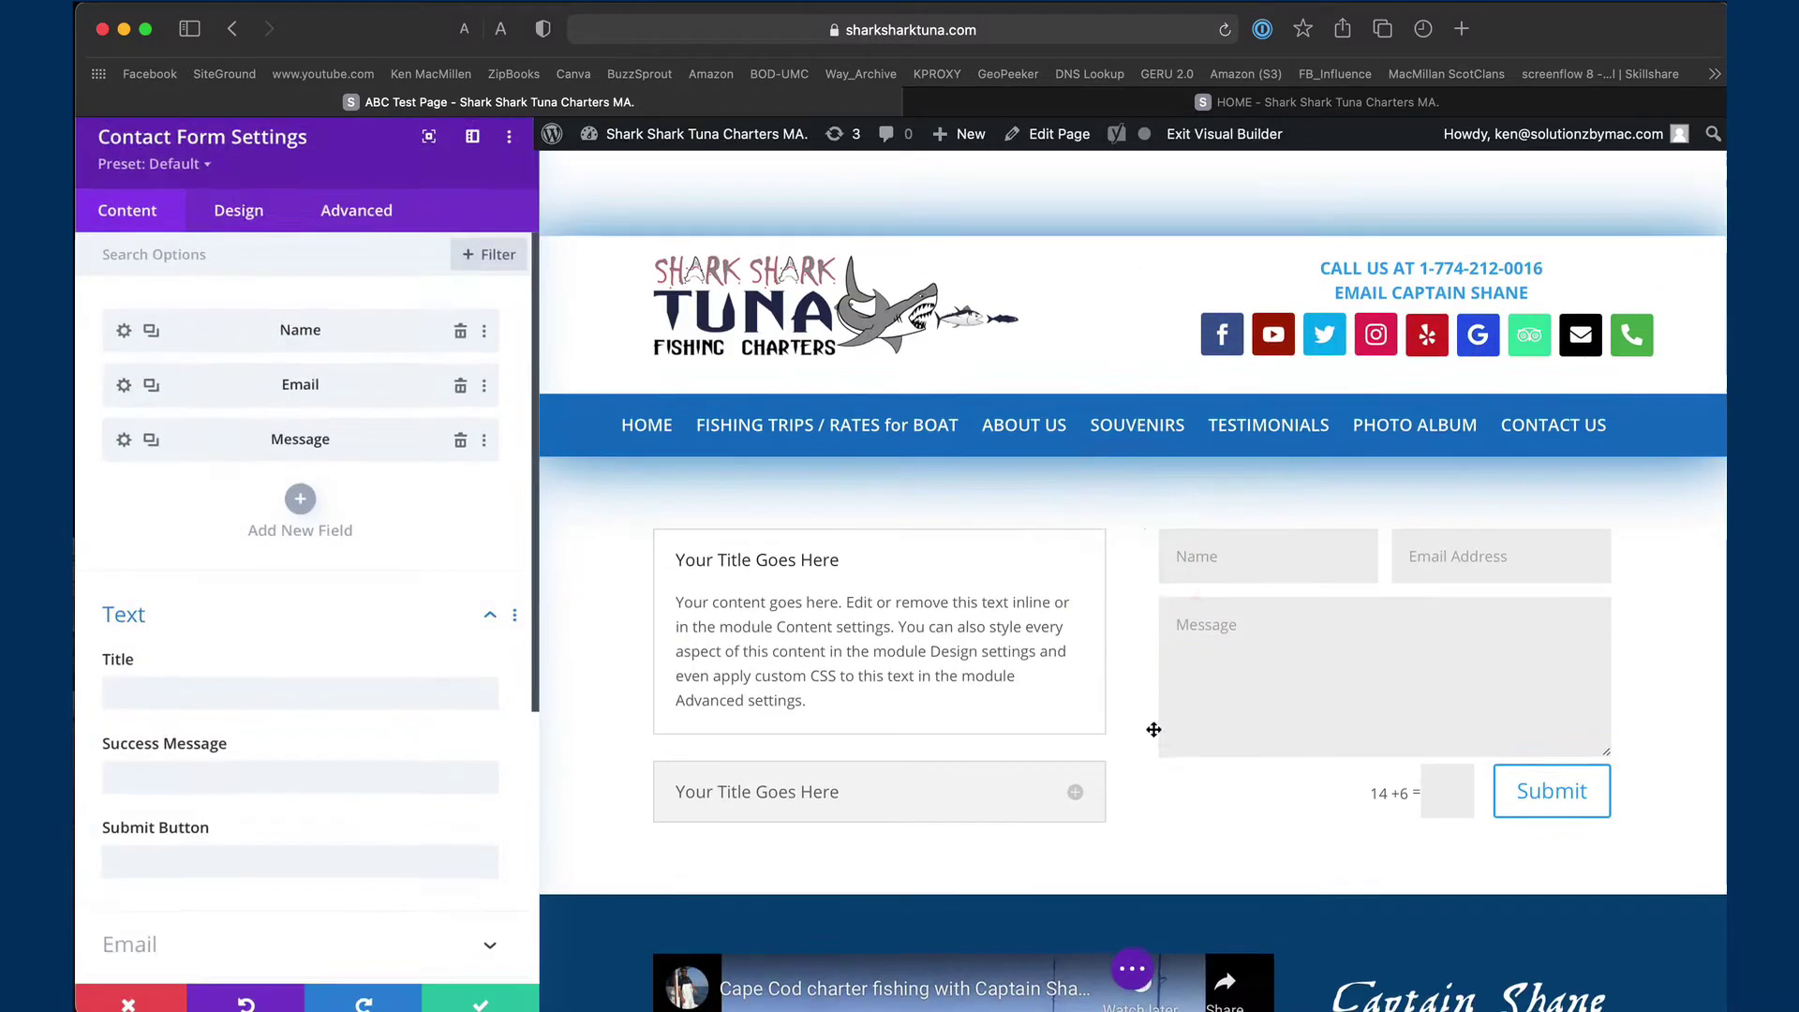
click(459, 995)
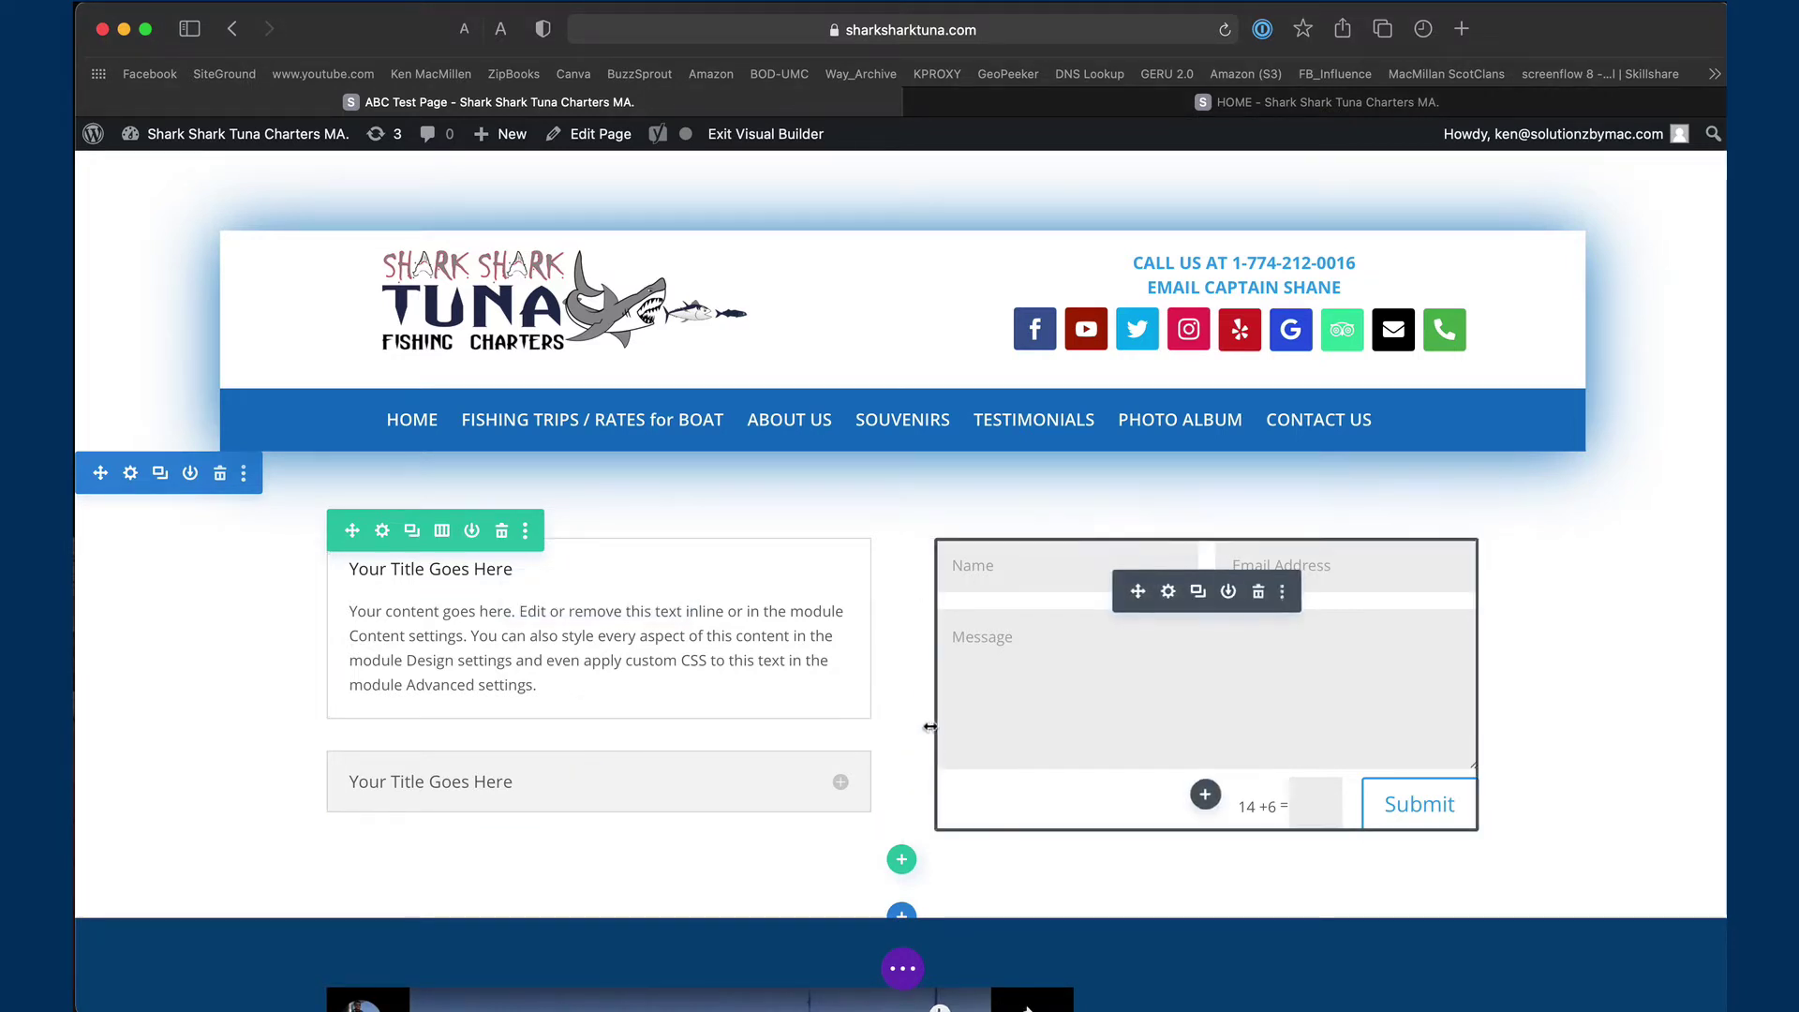
Reveal the builder's page options and save the page as a draft
click(903, 971)
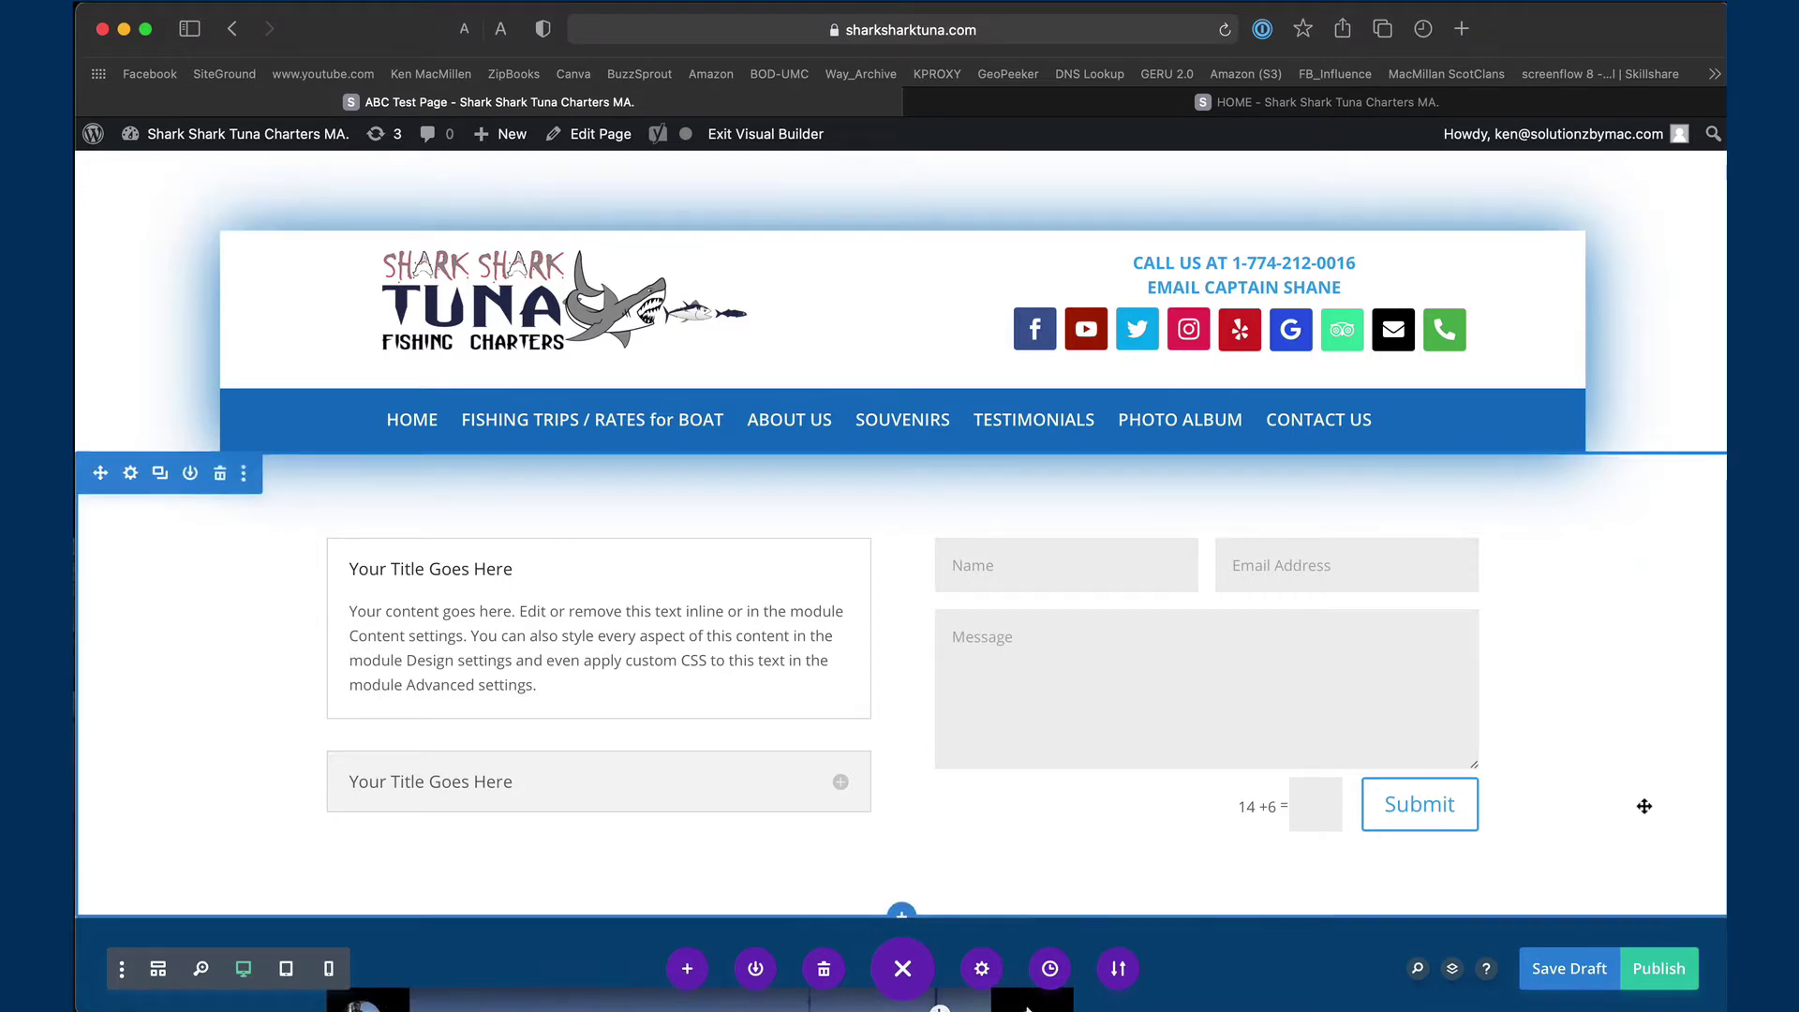
click(1650, 970)
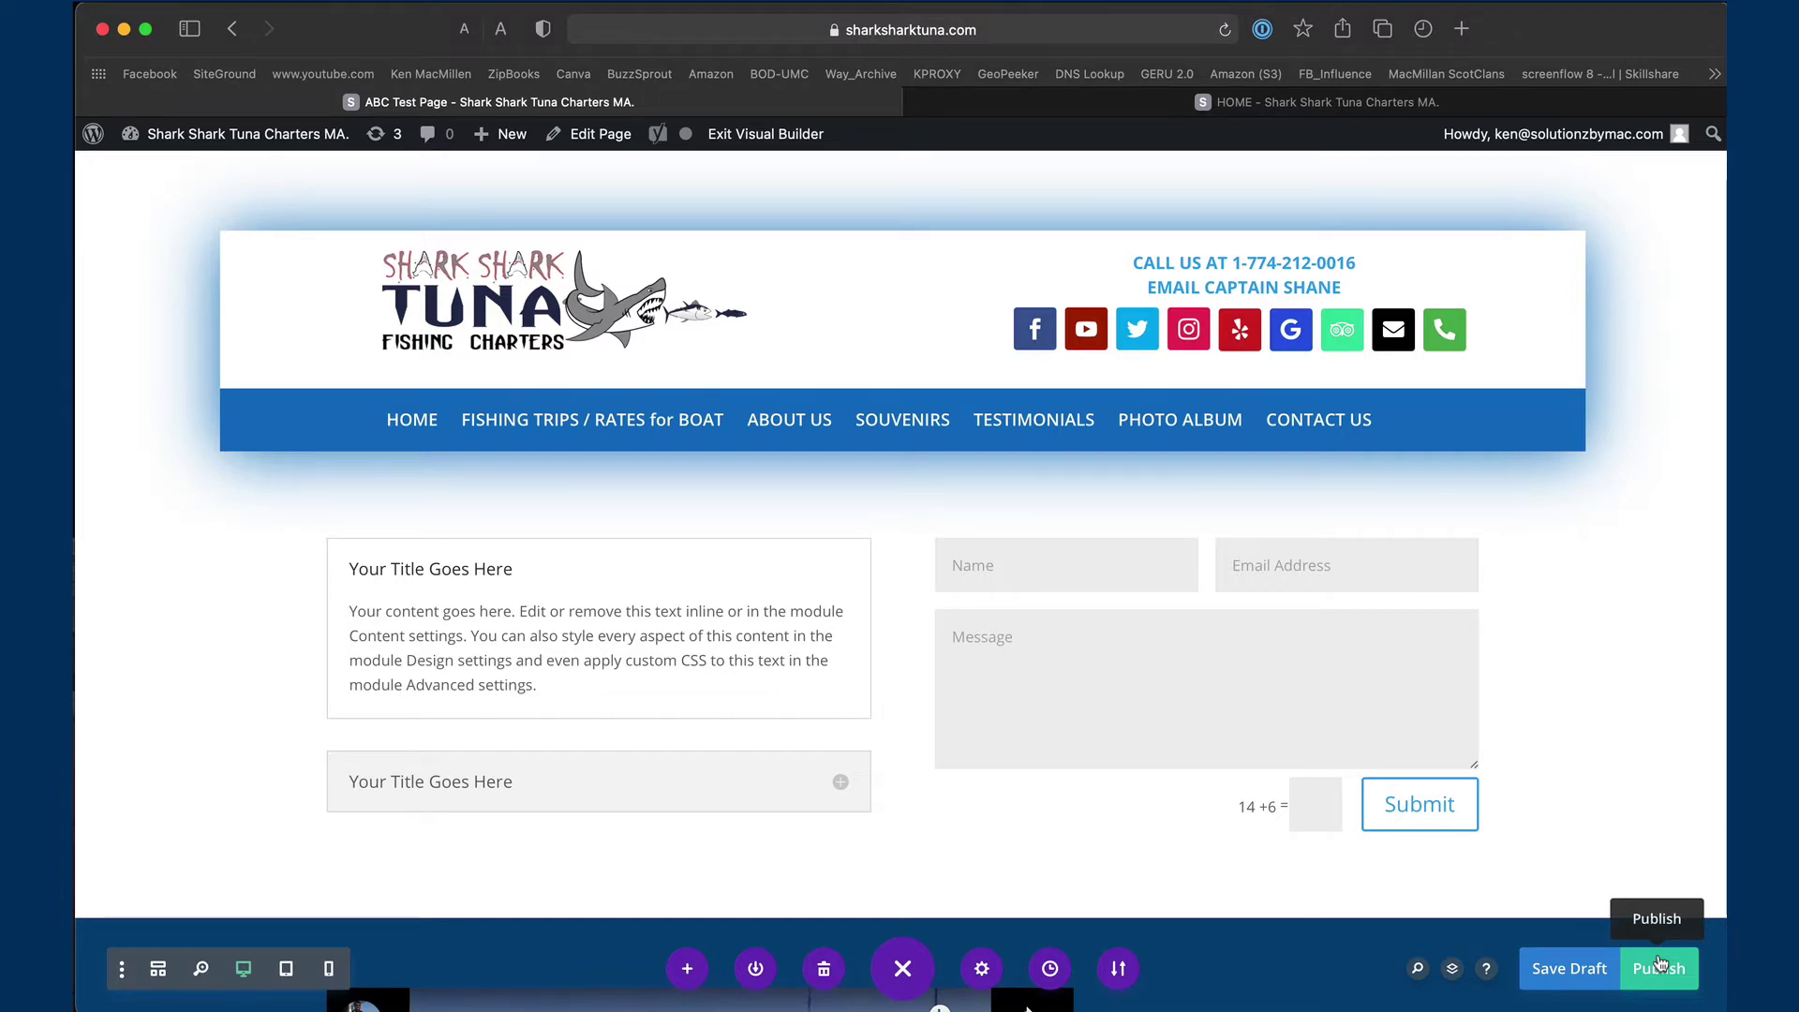
scroll(1430, 418, down, 1)
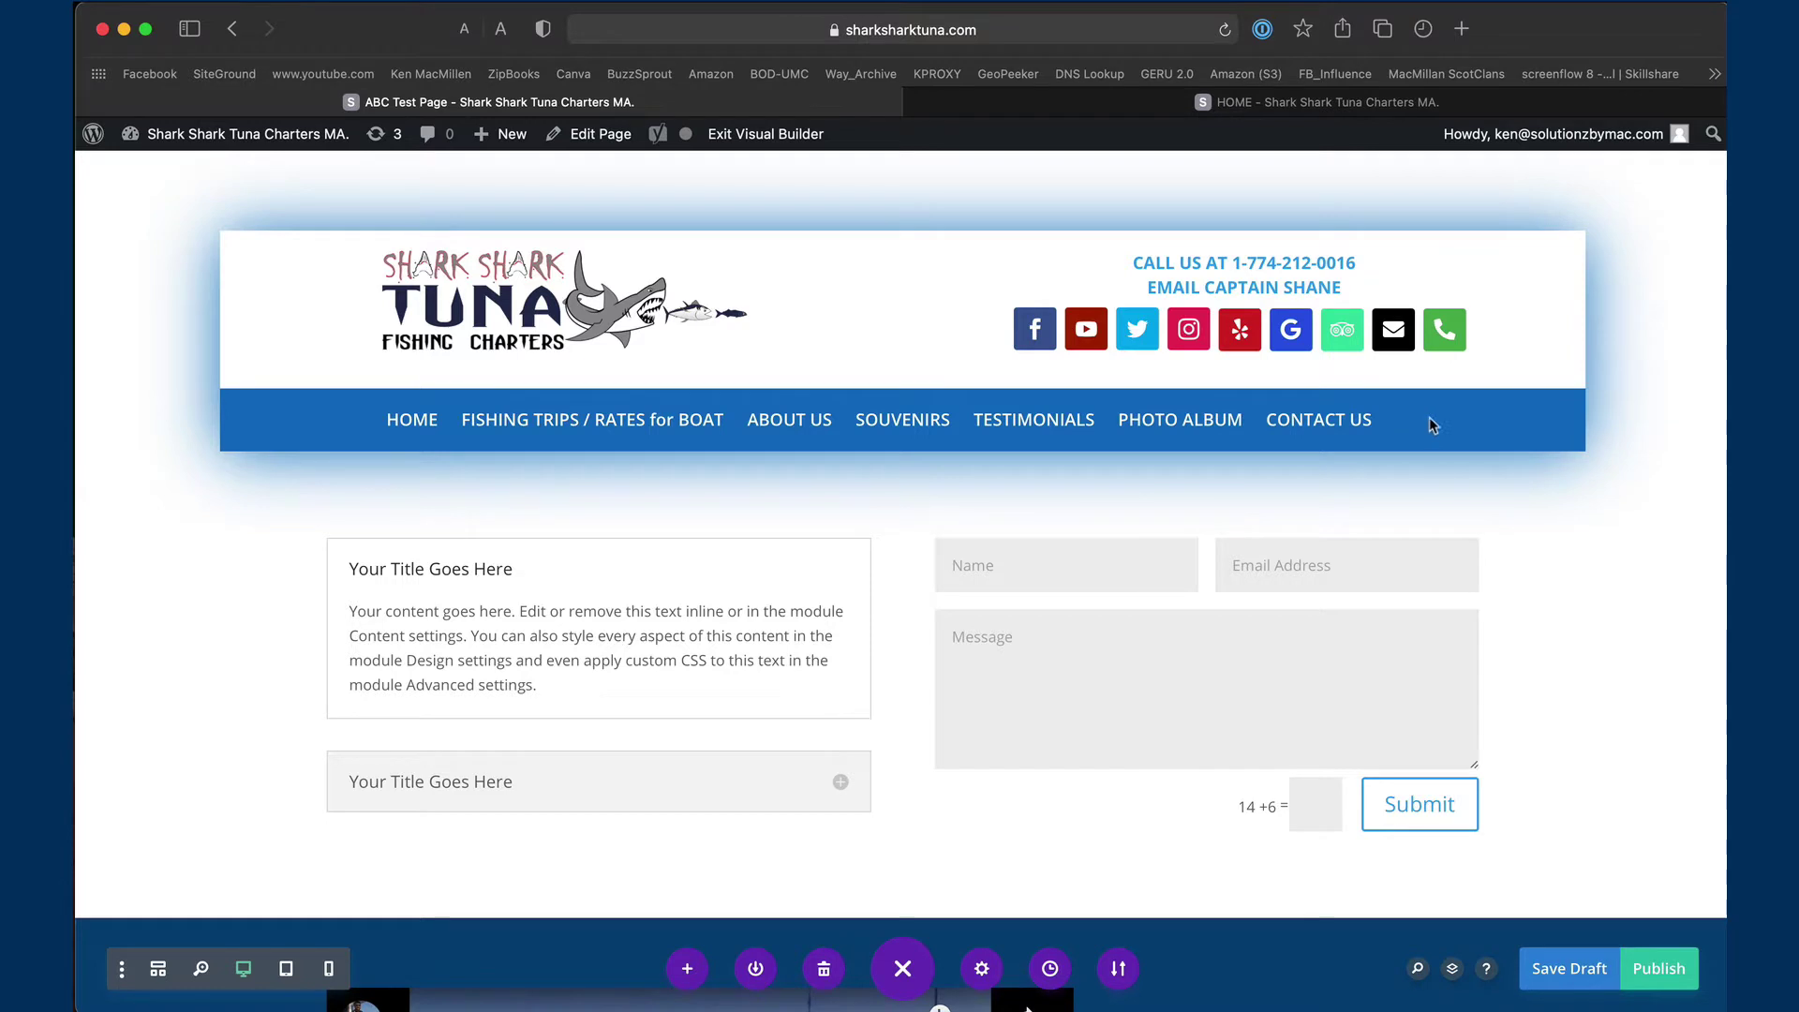
scroll(1424, 419, up, 1)
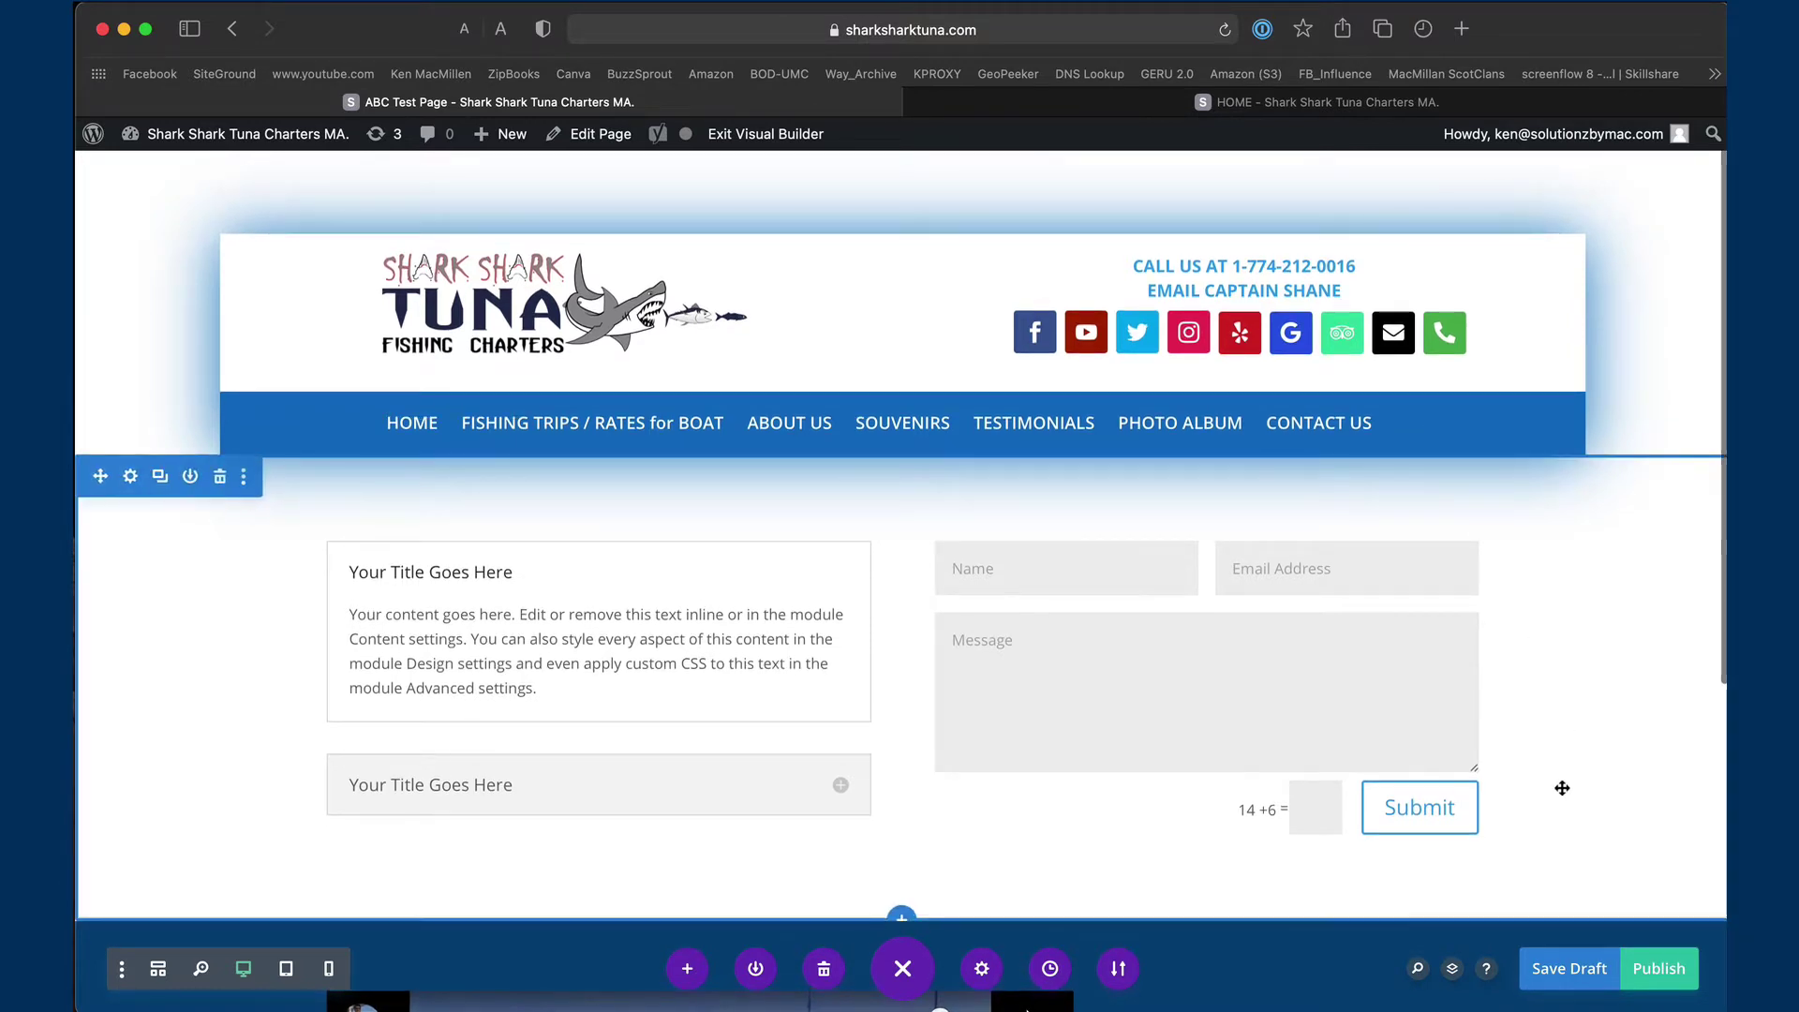
click(1566, 974)
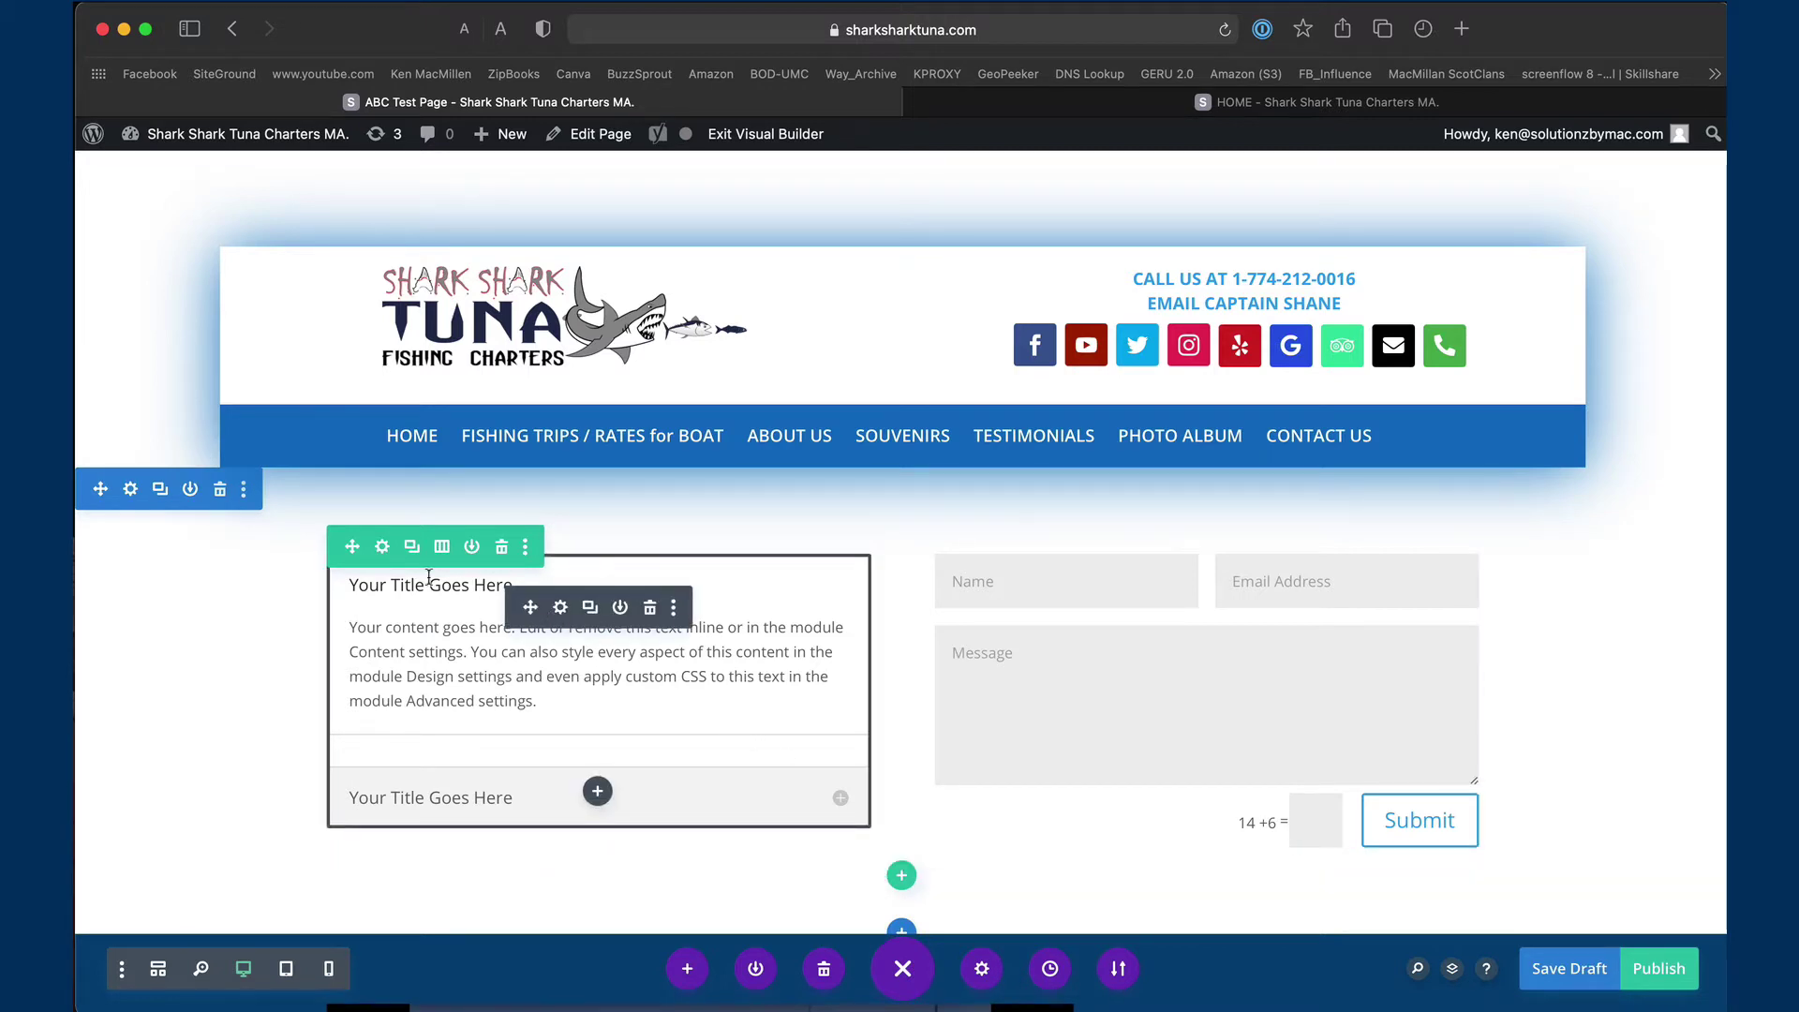
Duplicate the row holding the accordion and contact form, and publish and save the page
click(413, 548)
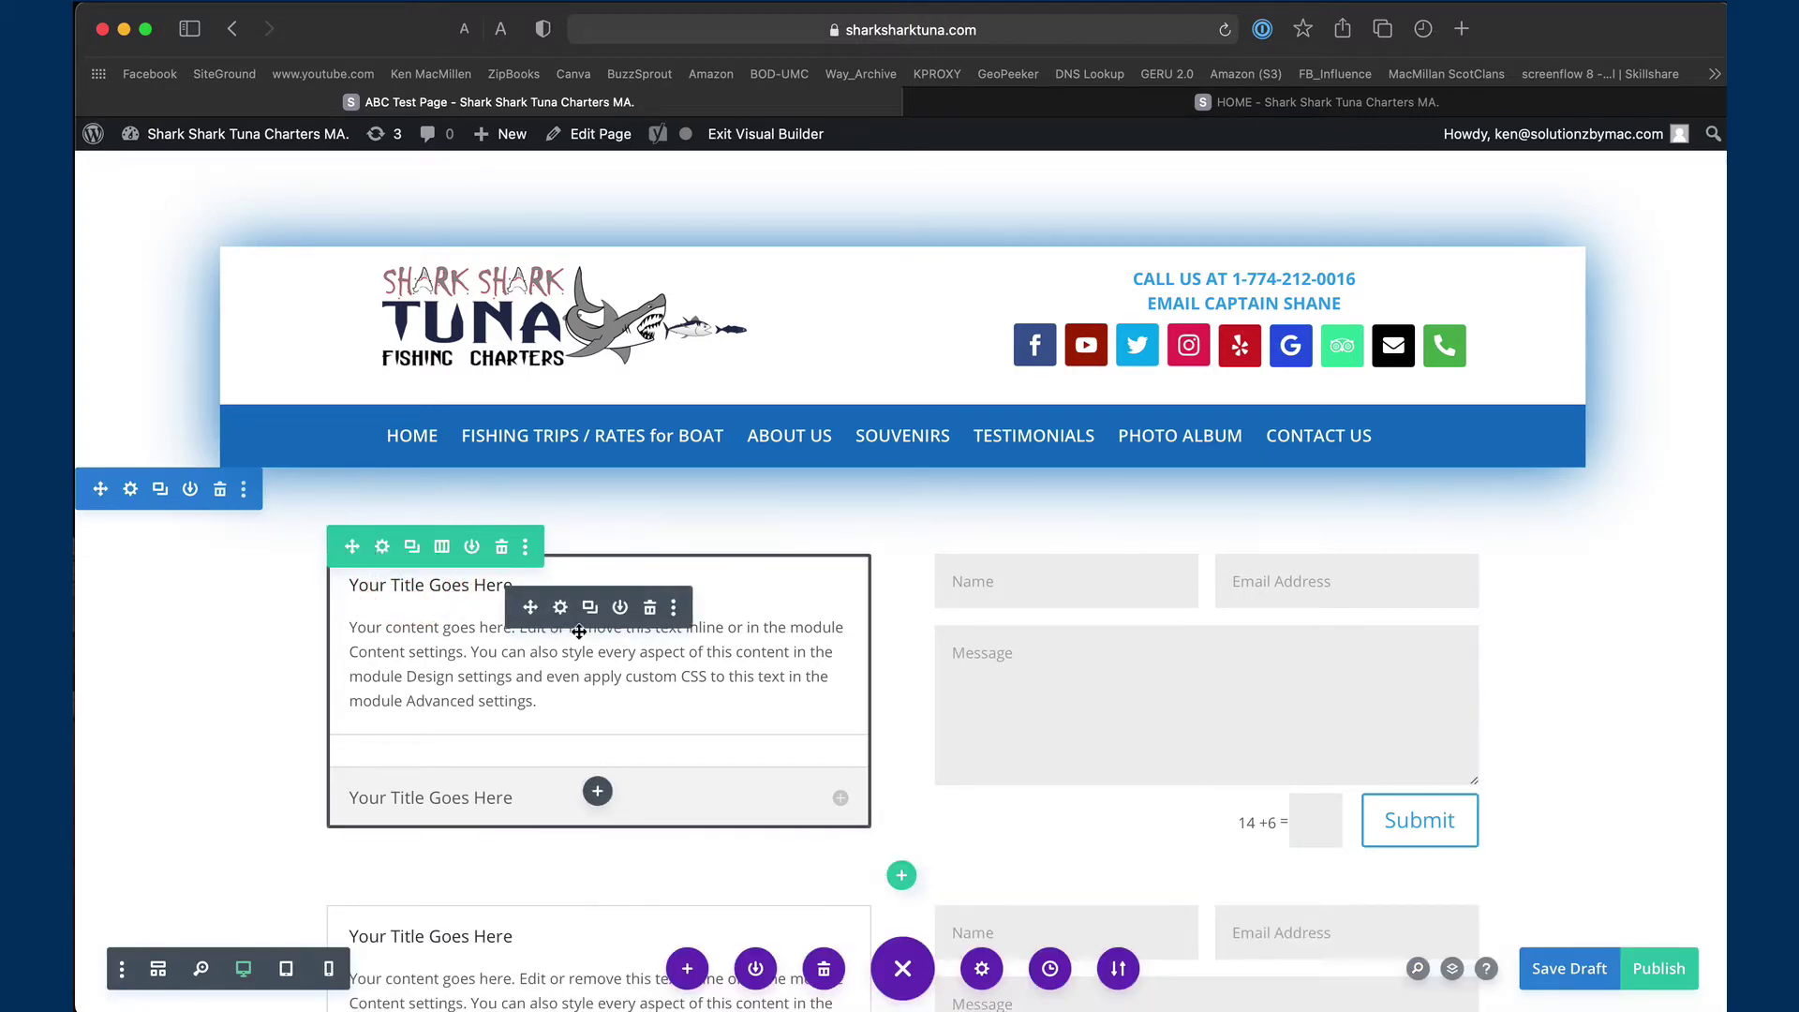
scroll(764, 784, down, 5)
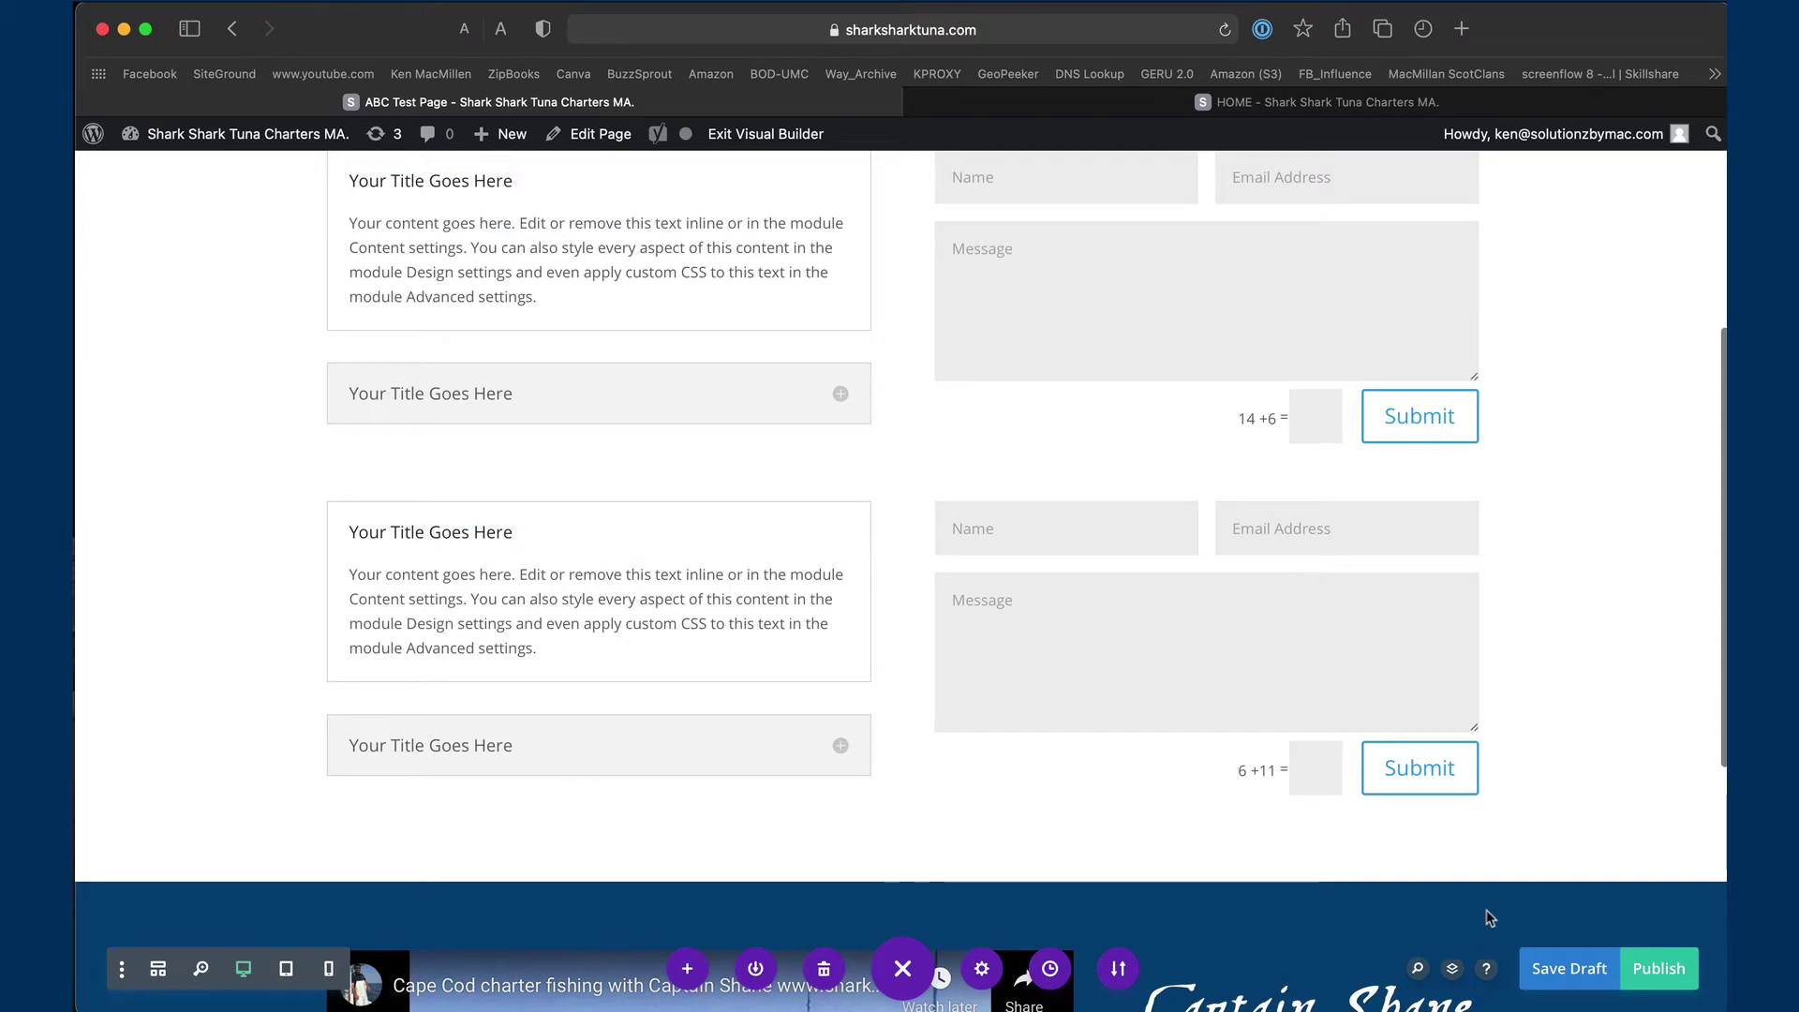
click(1648, 968)
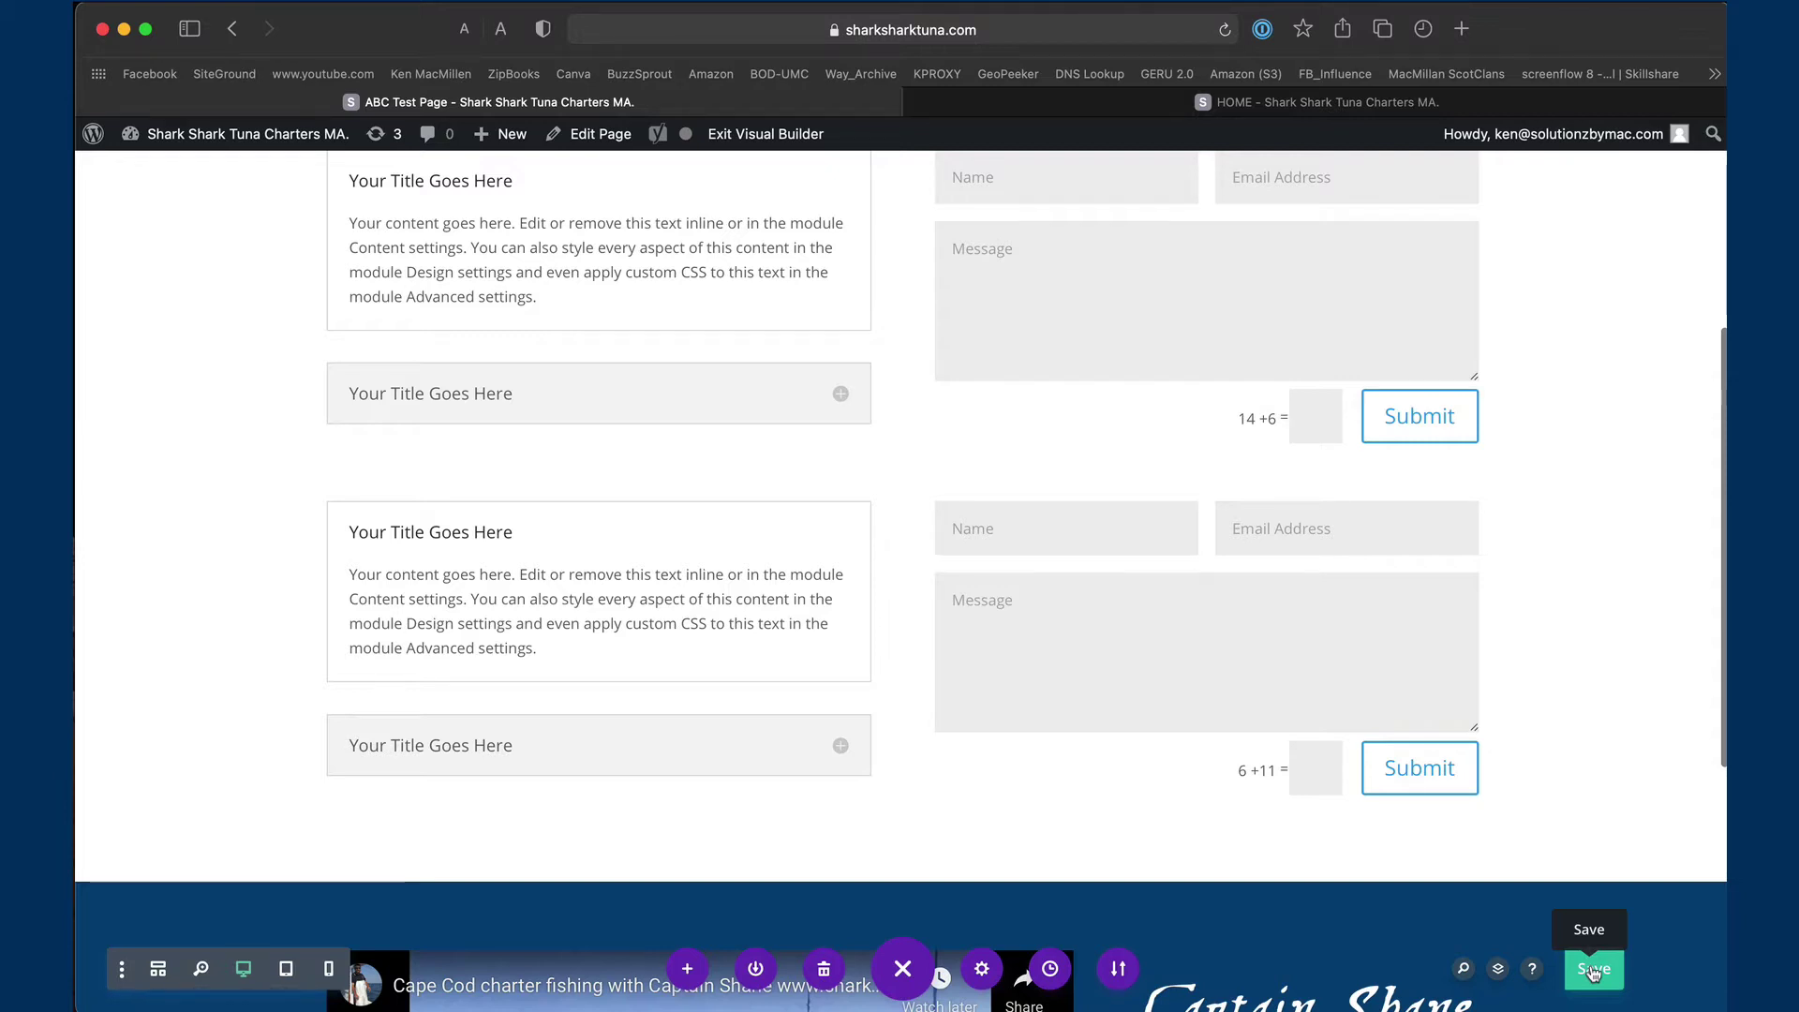
click(1593, 973)
scroll(1504, 904, up, 5)
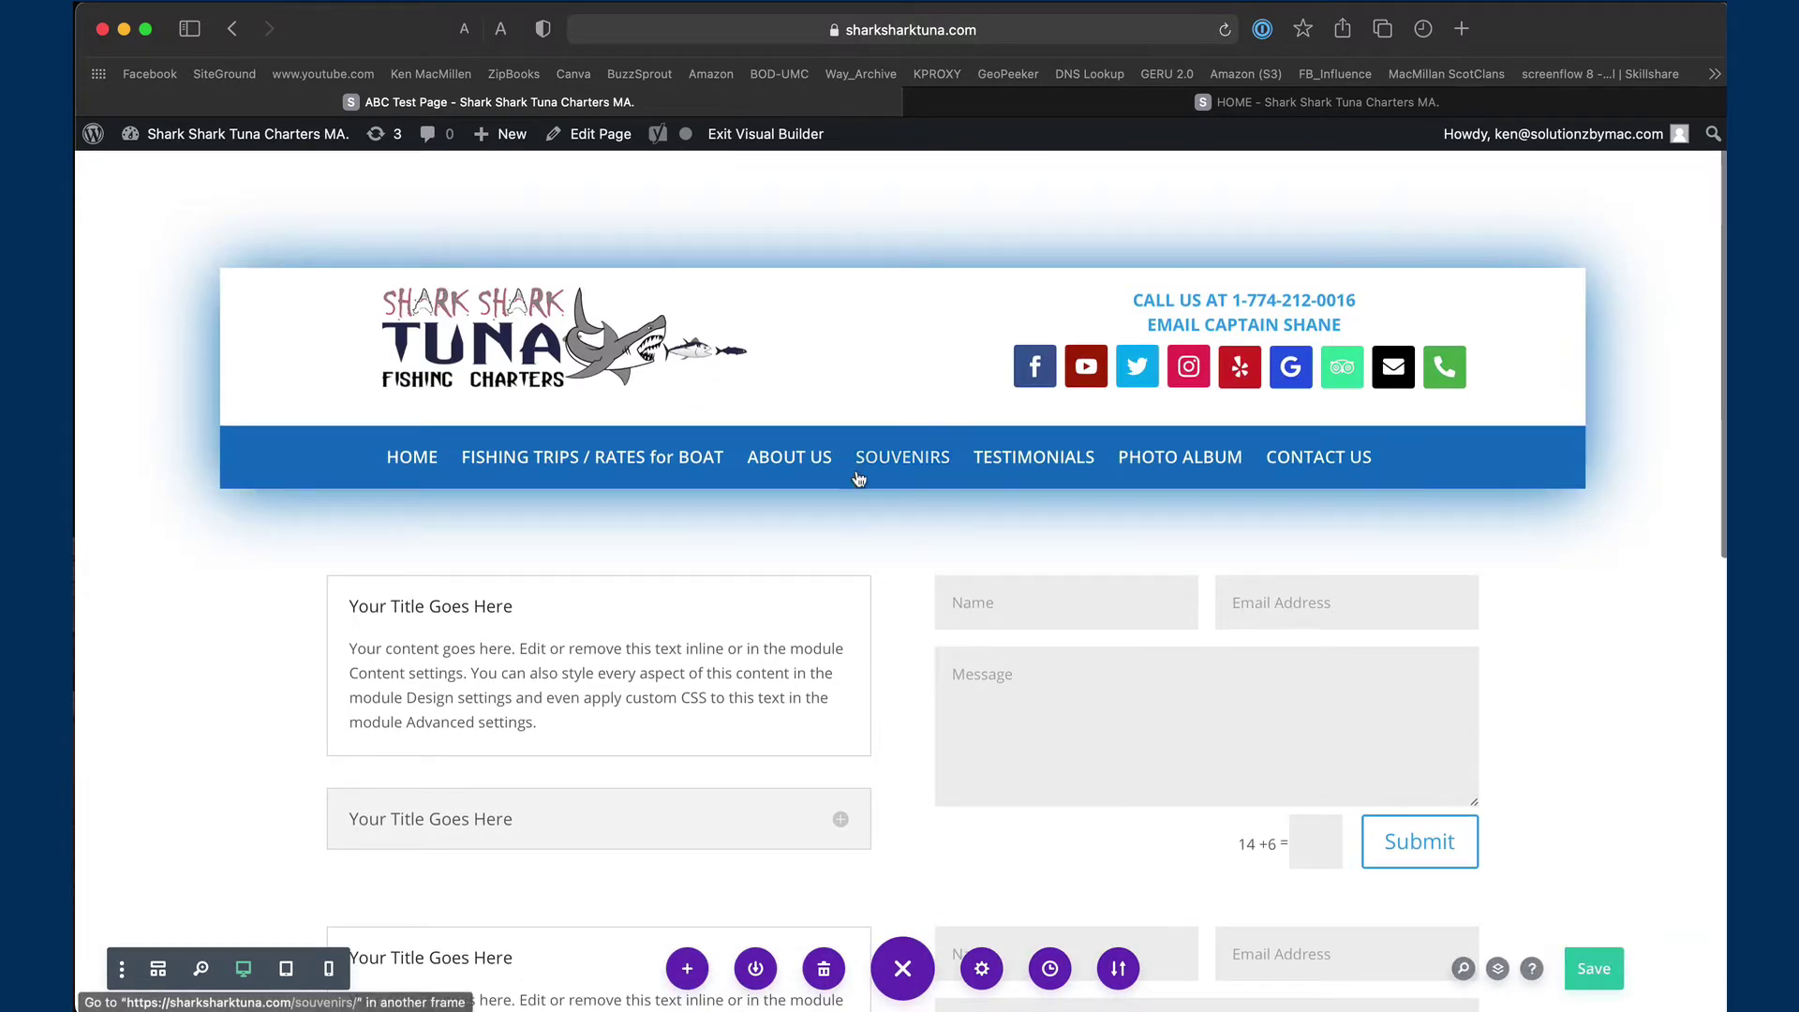
Go back to the dashboard's list of all pages and move "ABC Test Page" to the trash
mouse_move(226, 147)
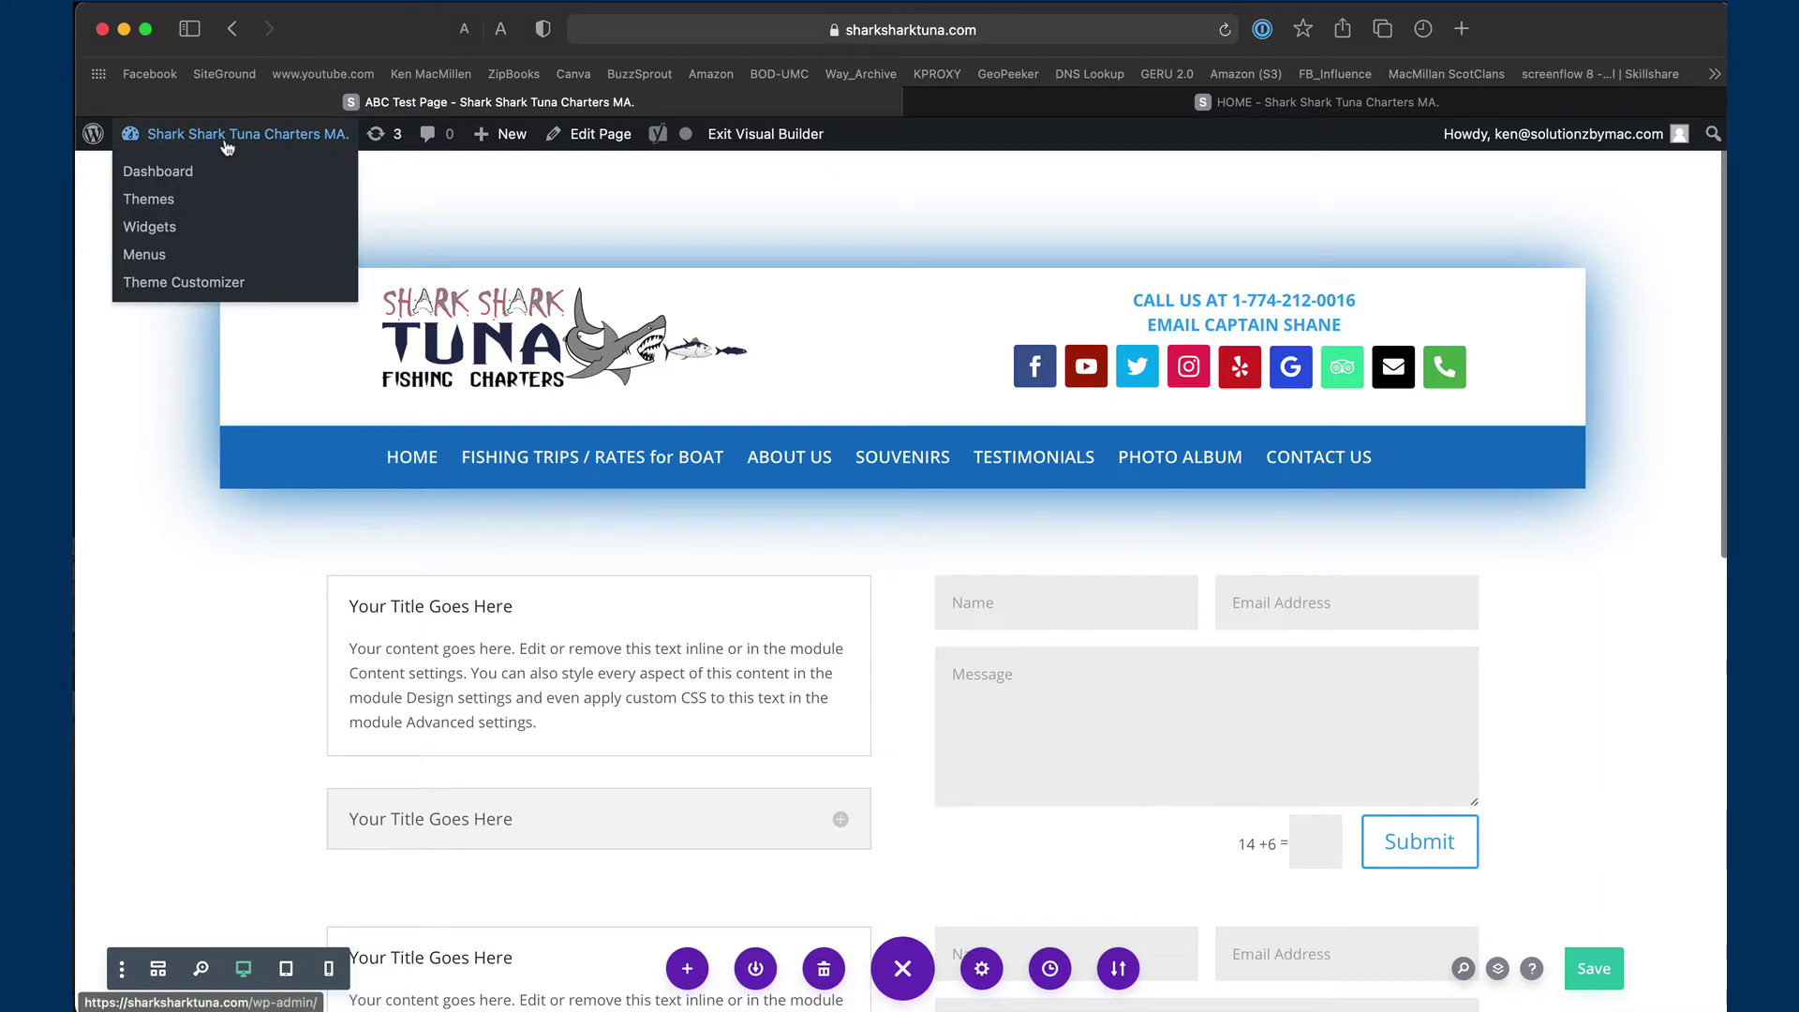
click(157, 172)
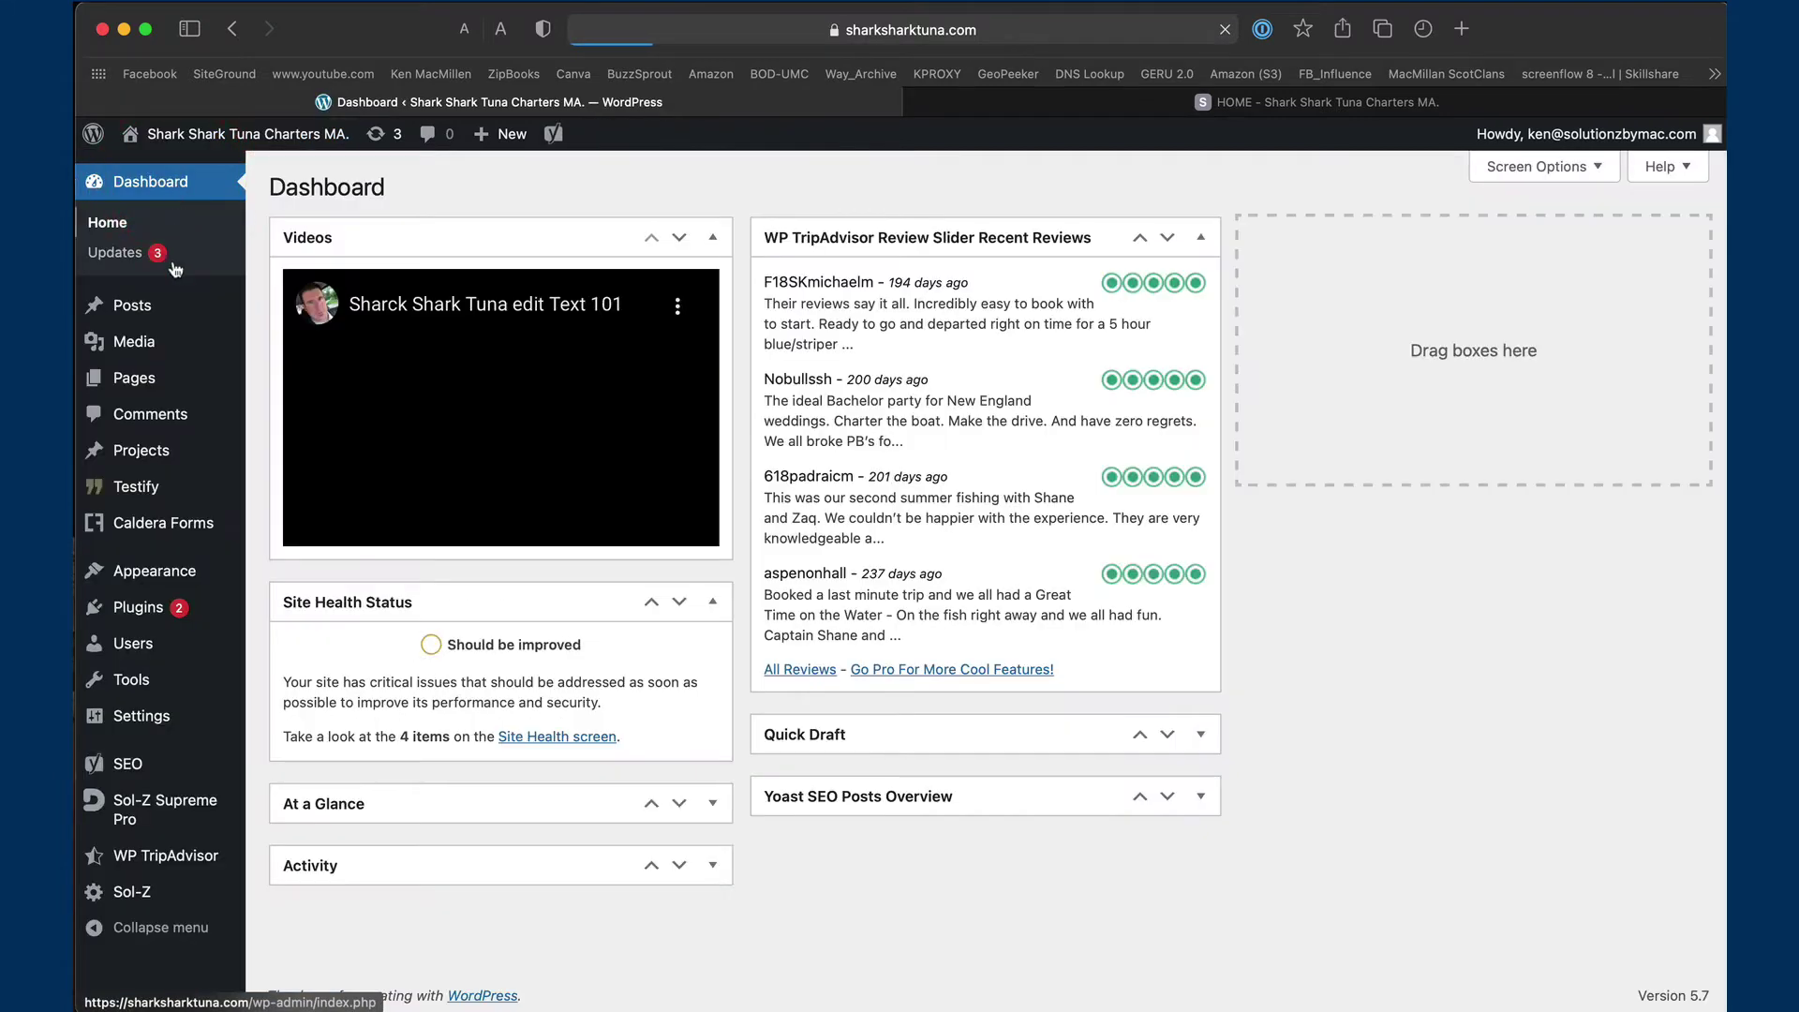
click(134, 379)
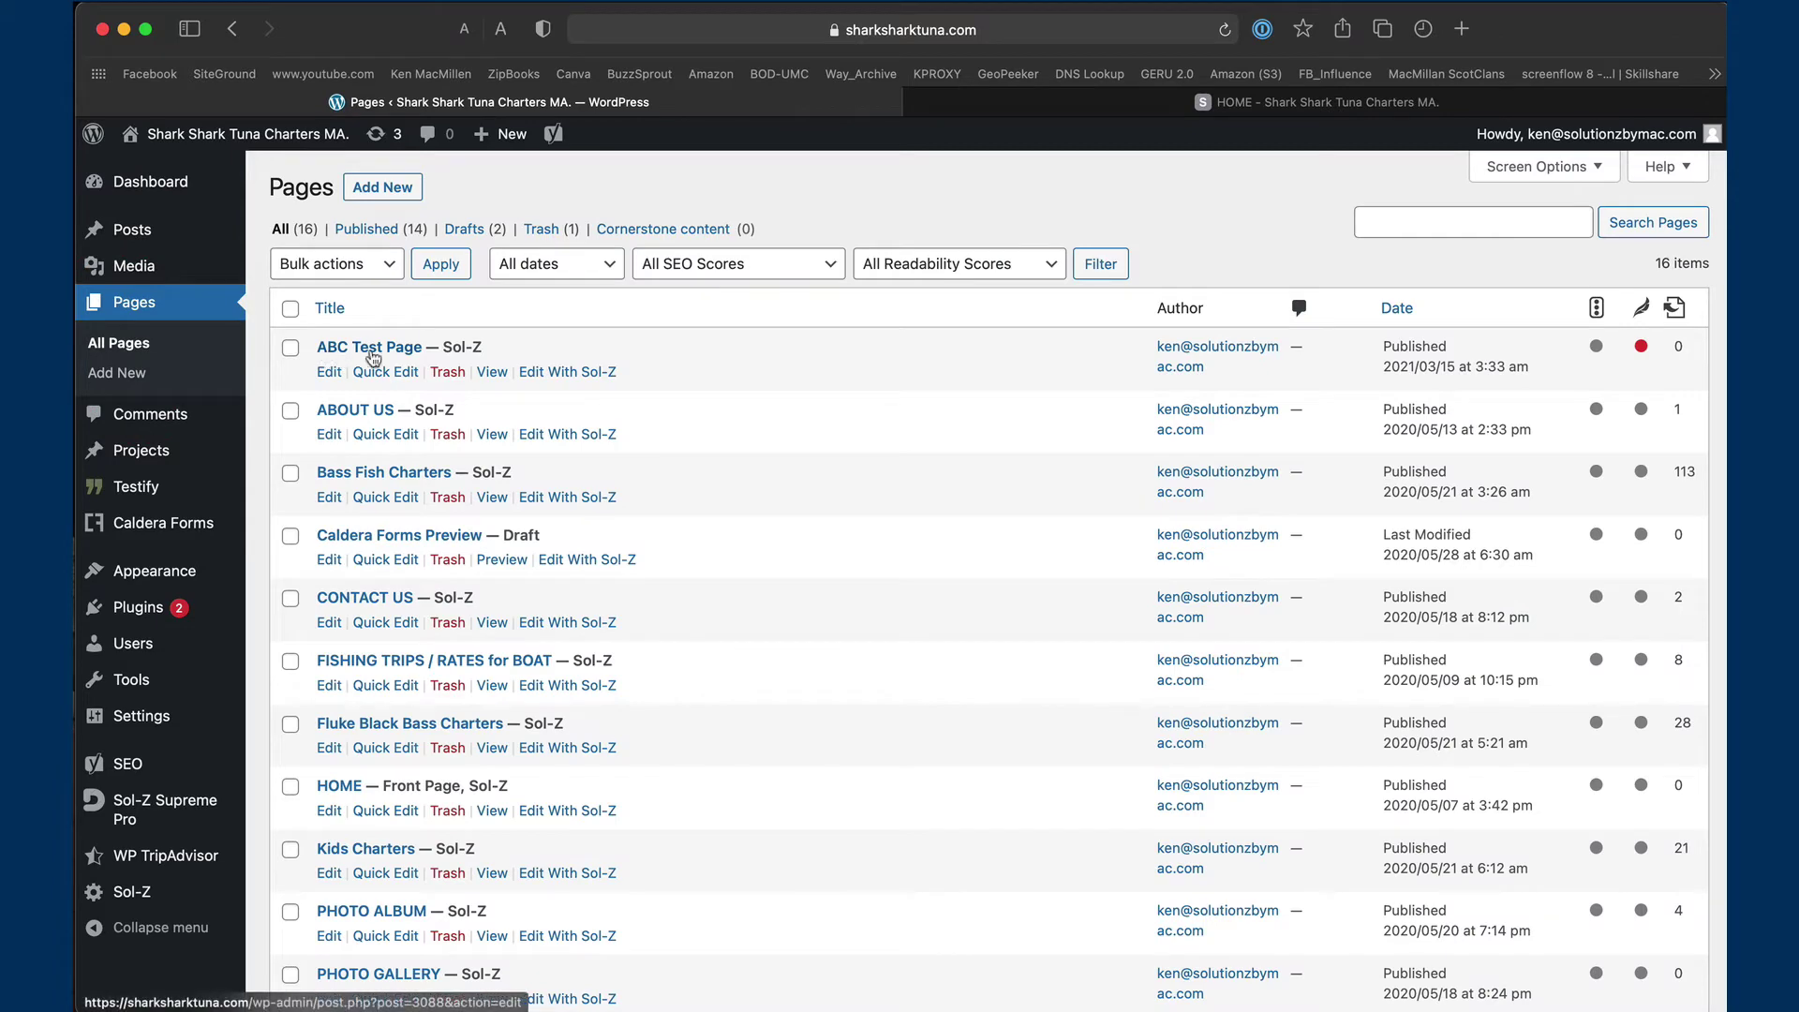
click(445, 372)
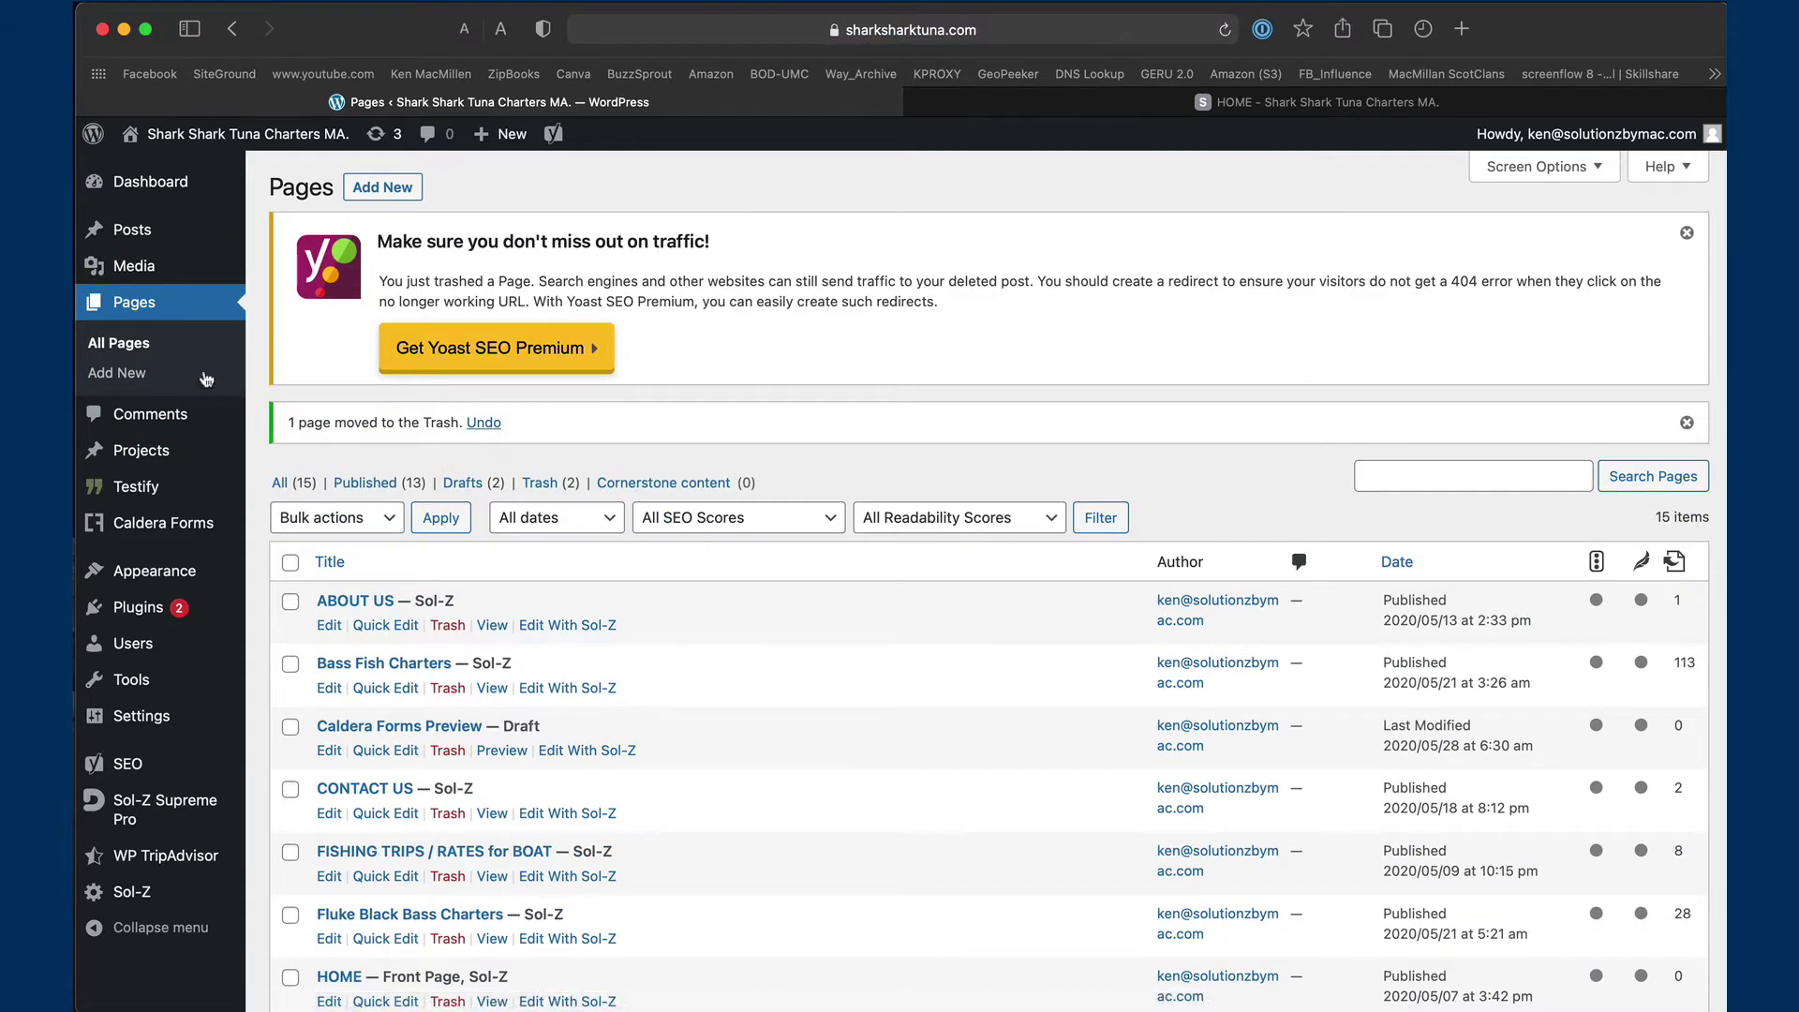
scroll(783, 600, down, 10)
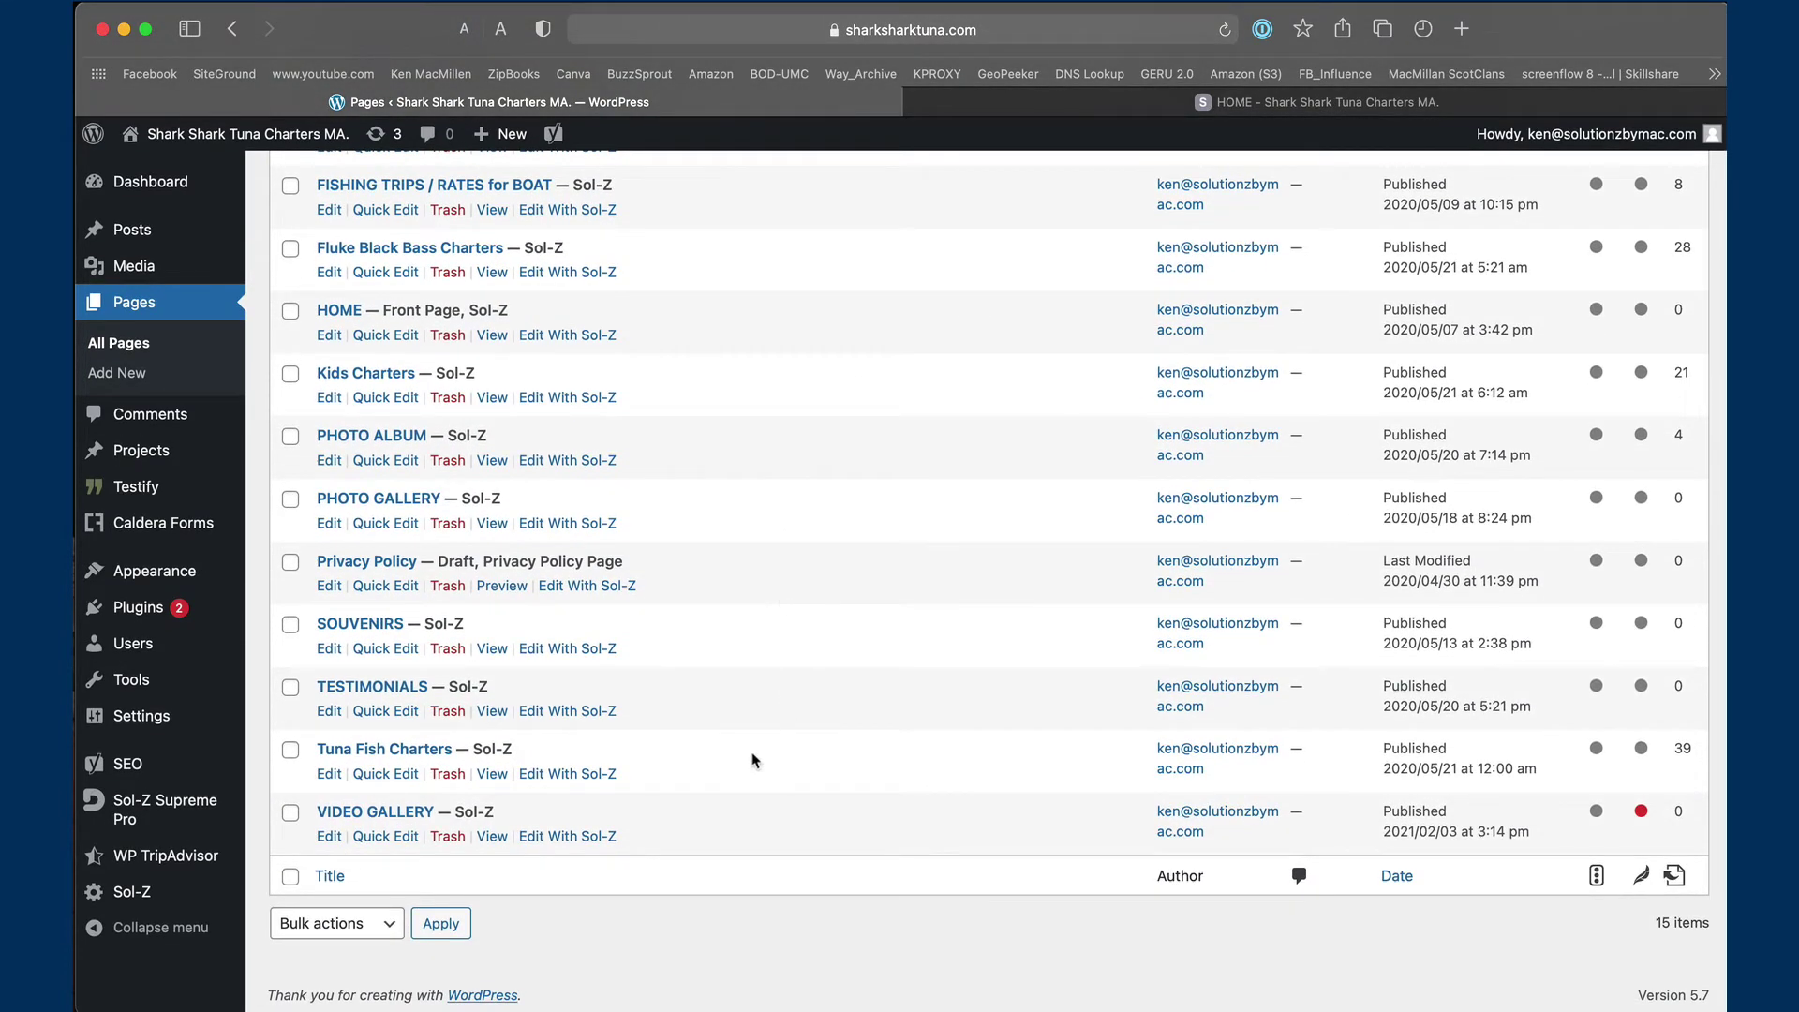
Open the VIDEO GALLERY page for editing in the Sol-Z visual builder
click(575, 838)
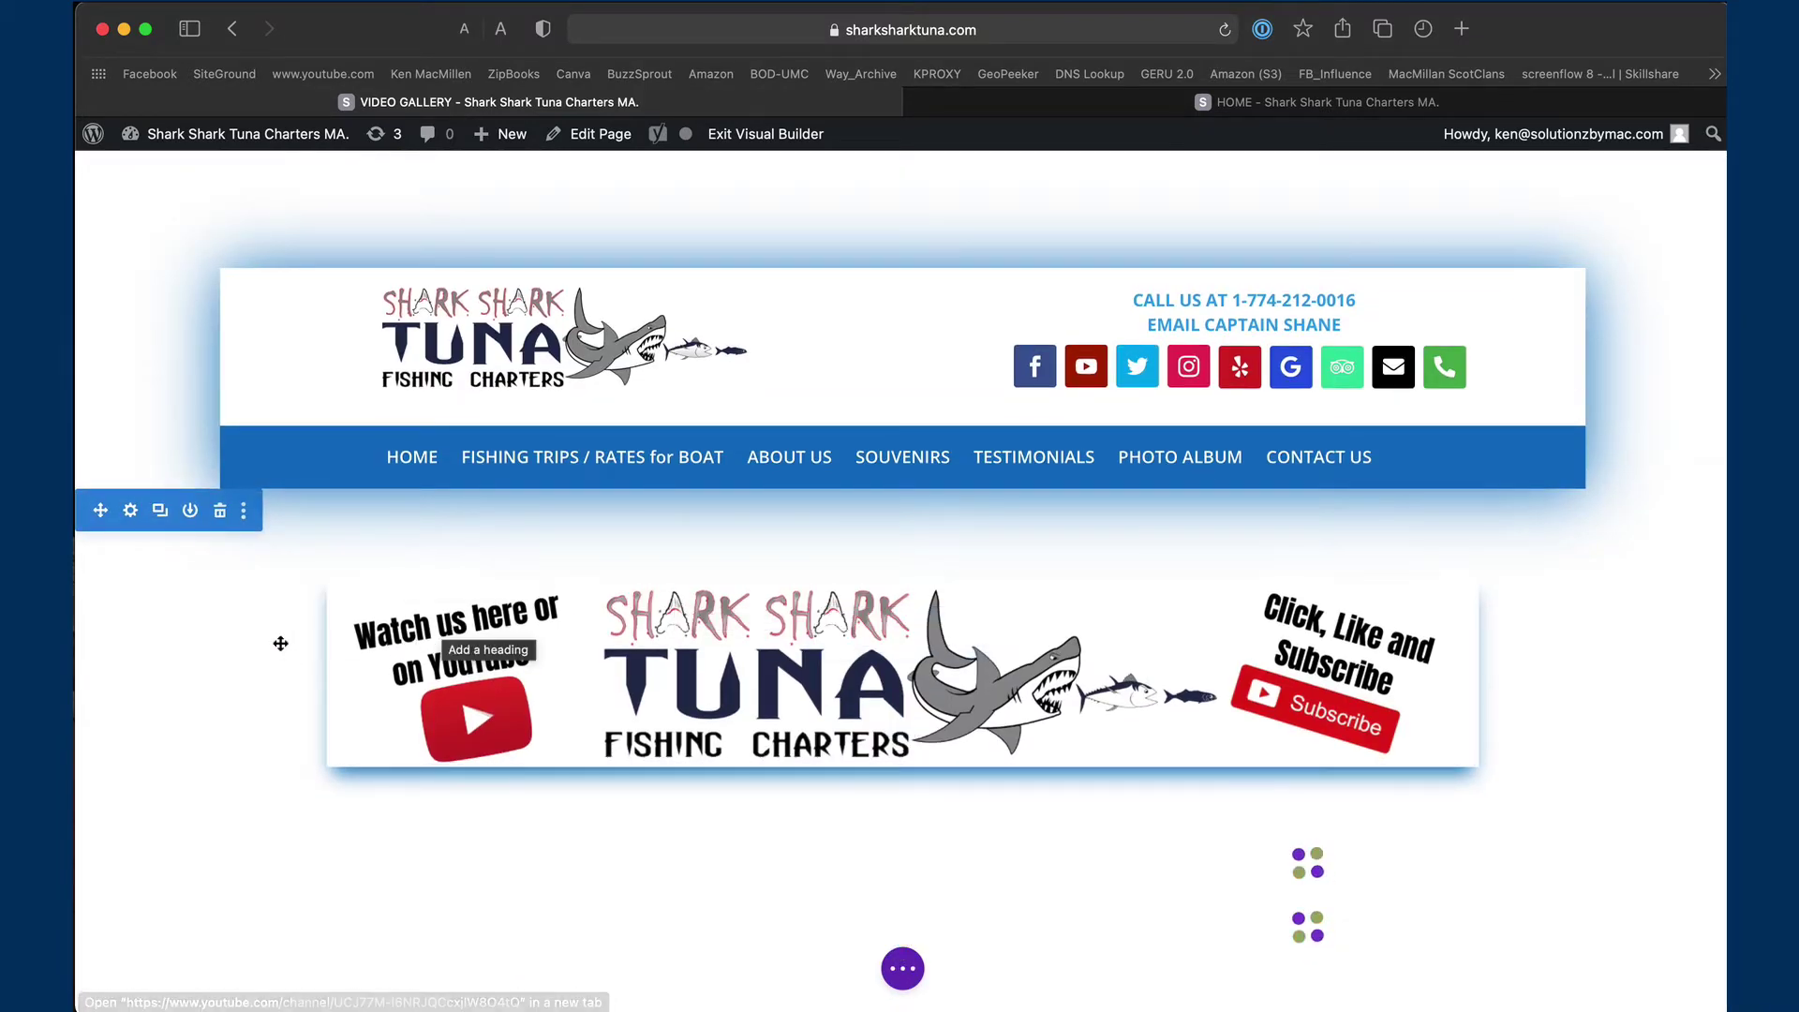
scroll(280, 643, down, 5)
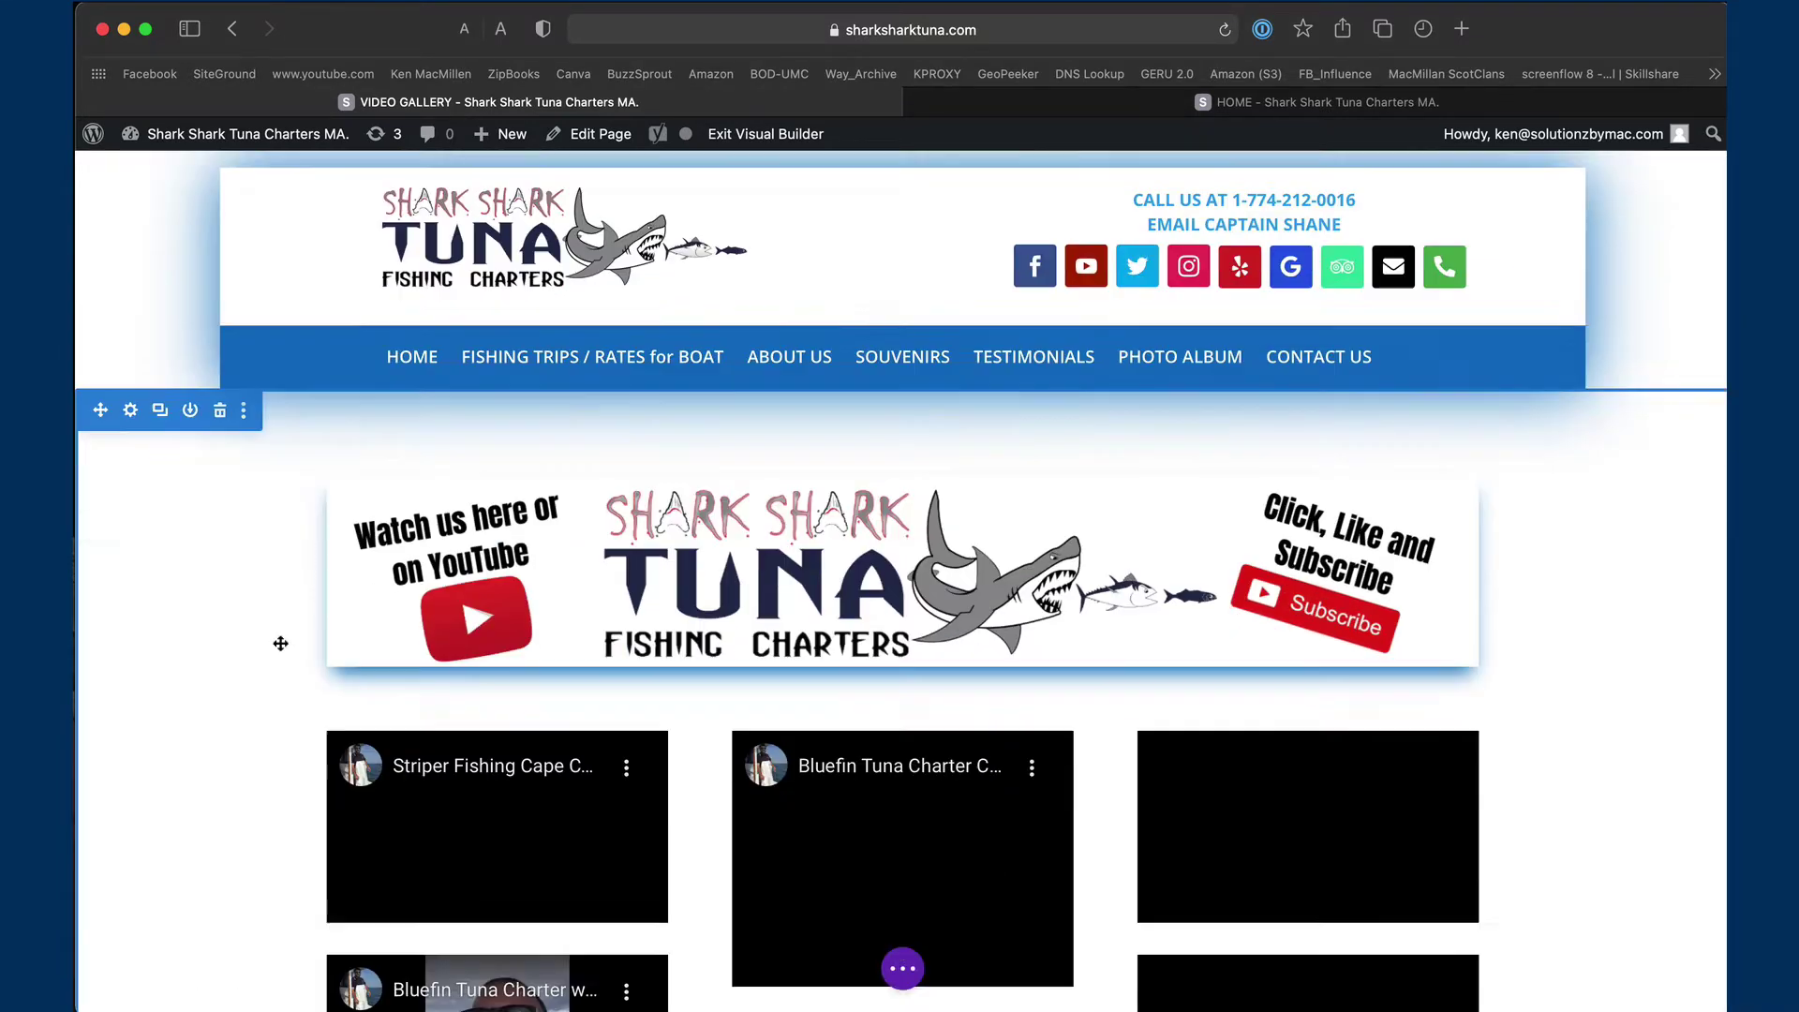
scroll(281, 642, down, 5)
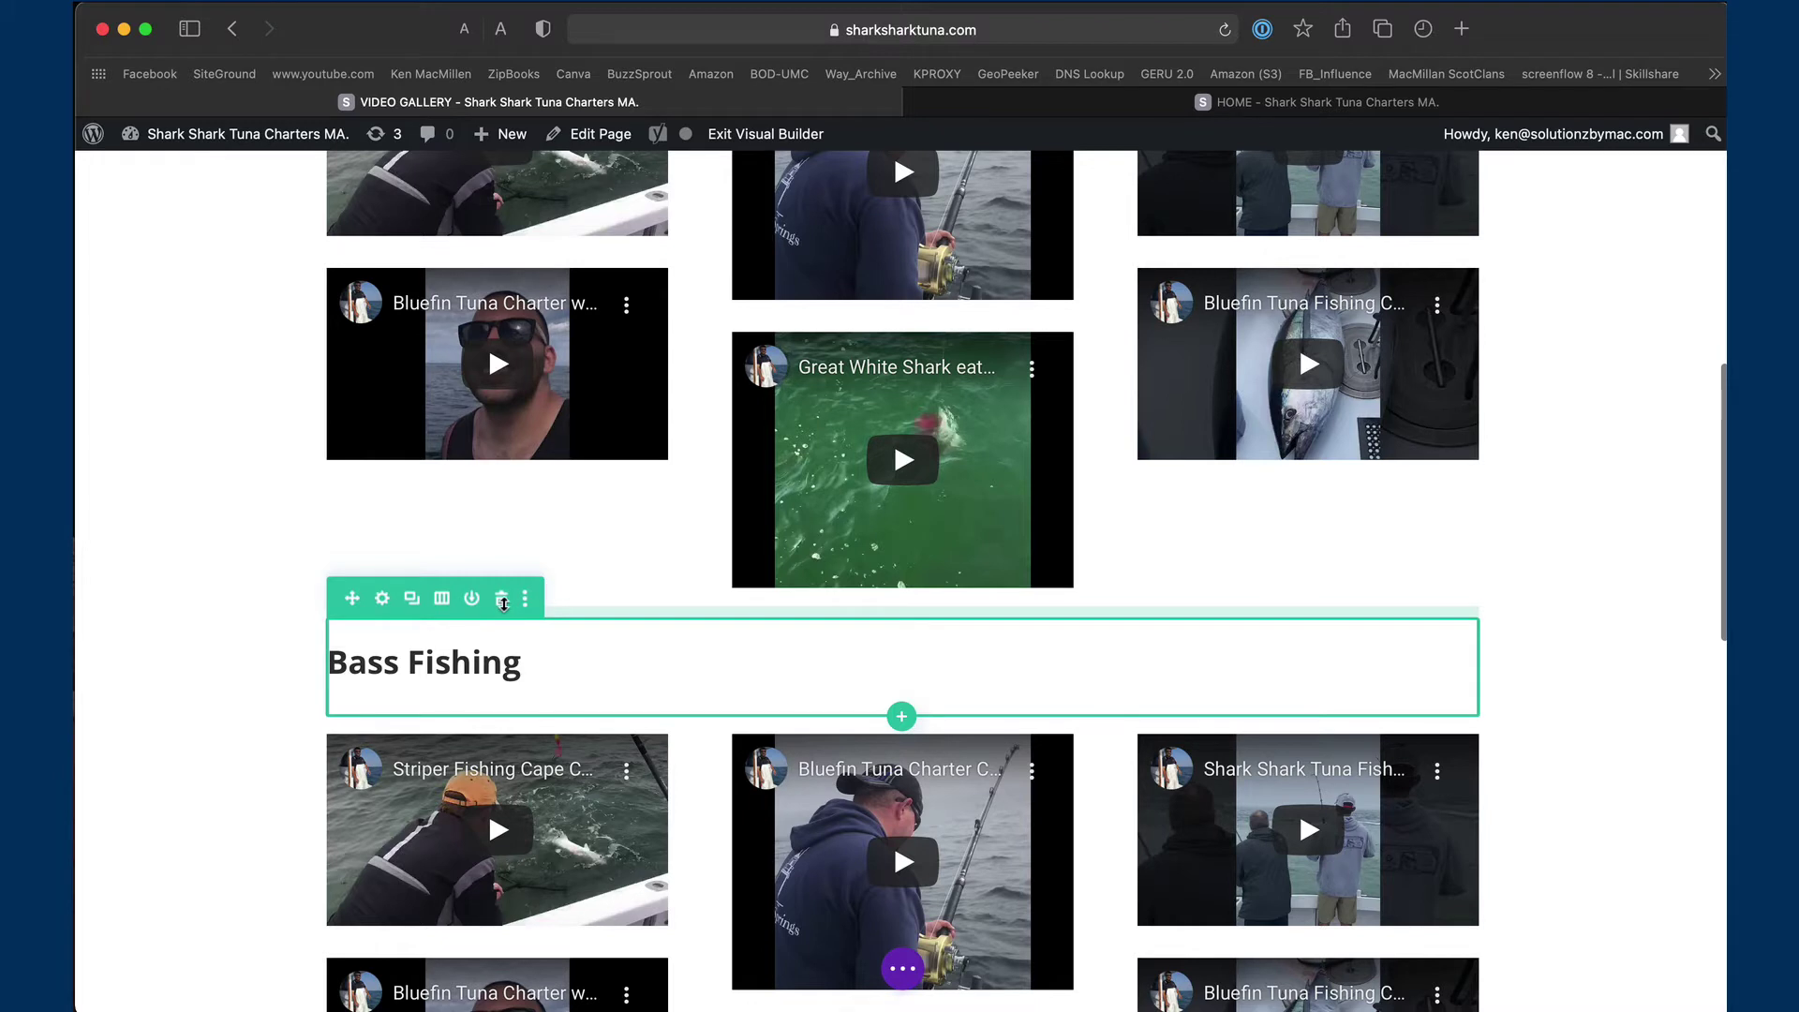
Delete the Bass Fishing heading row and the row of videos beneath it
click(502, 602)
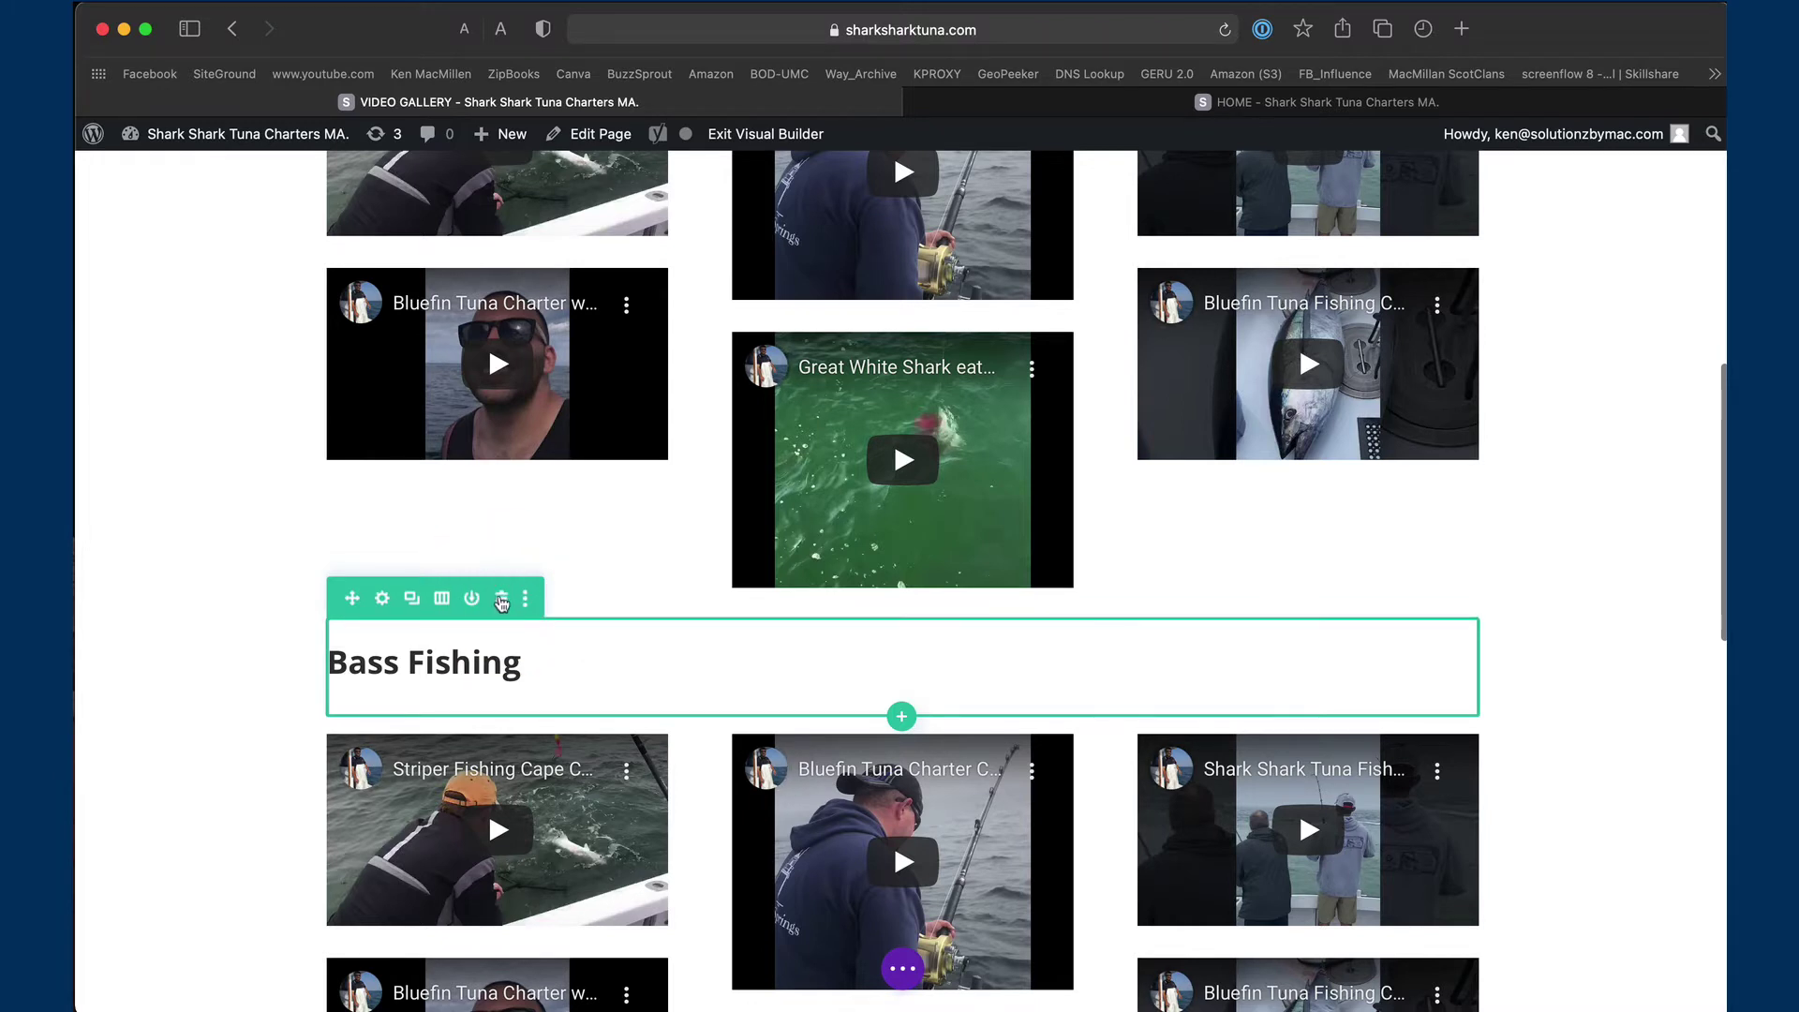
click(503, 601)
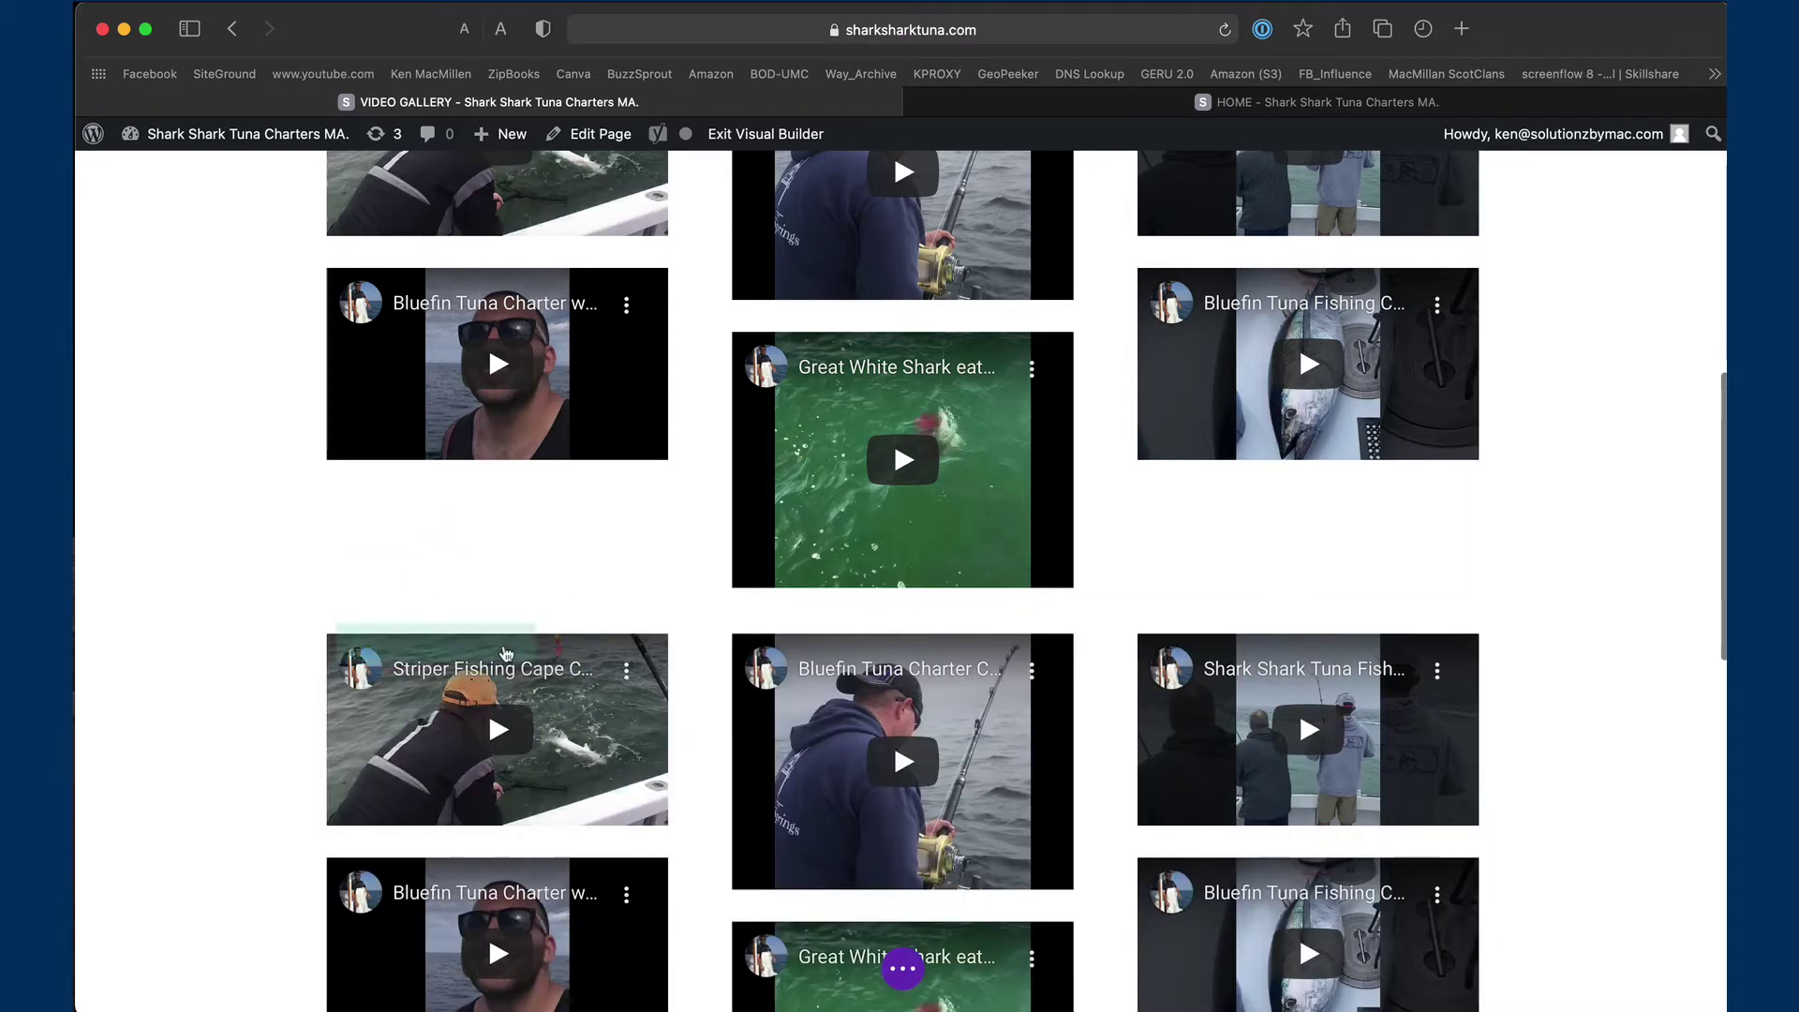
click(502, 650)
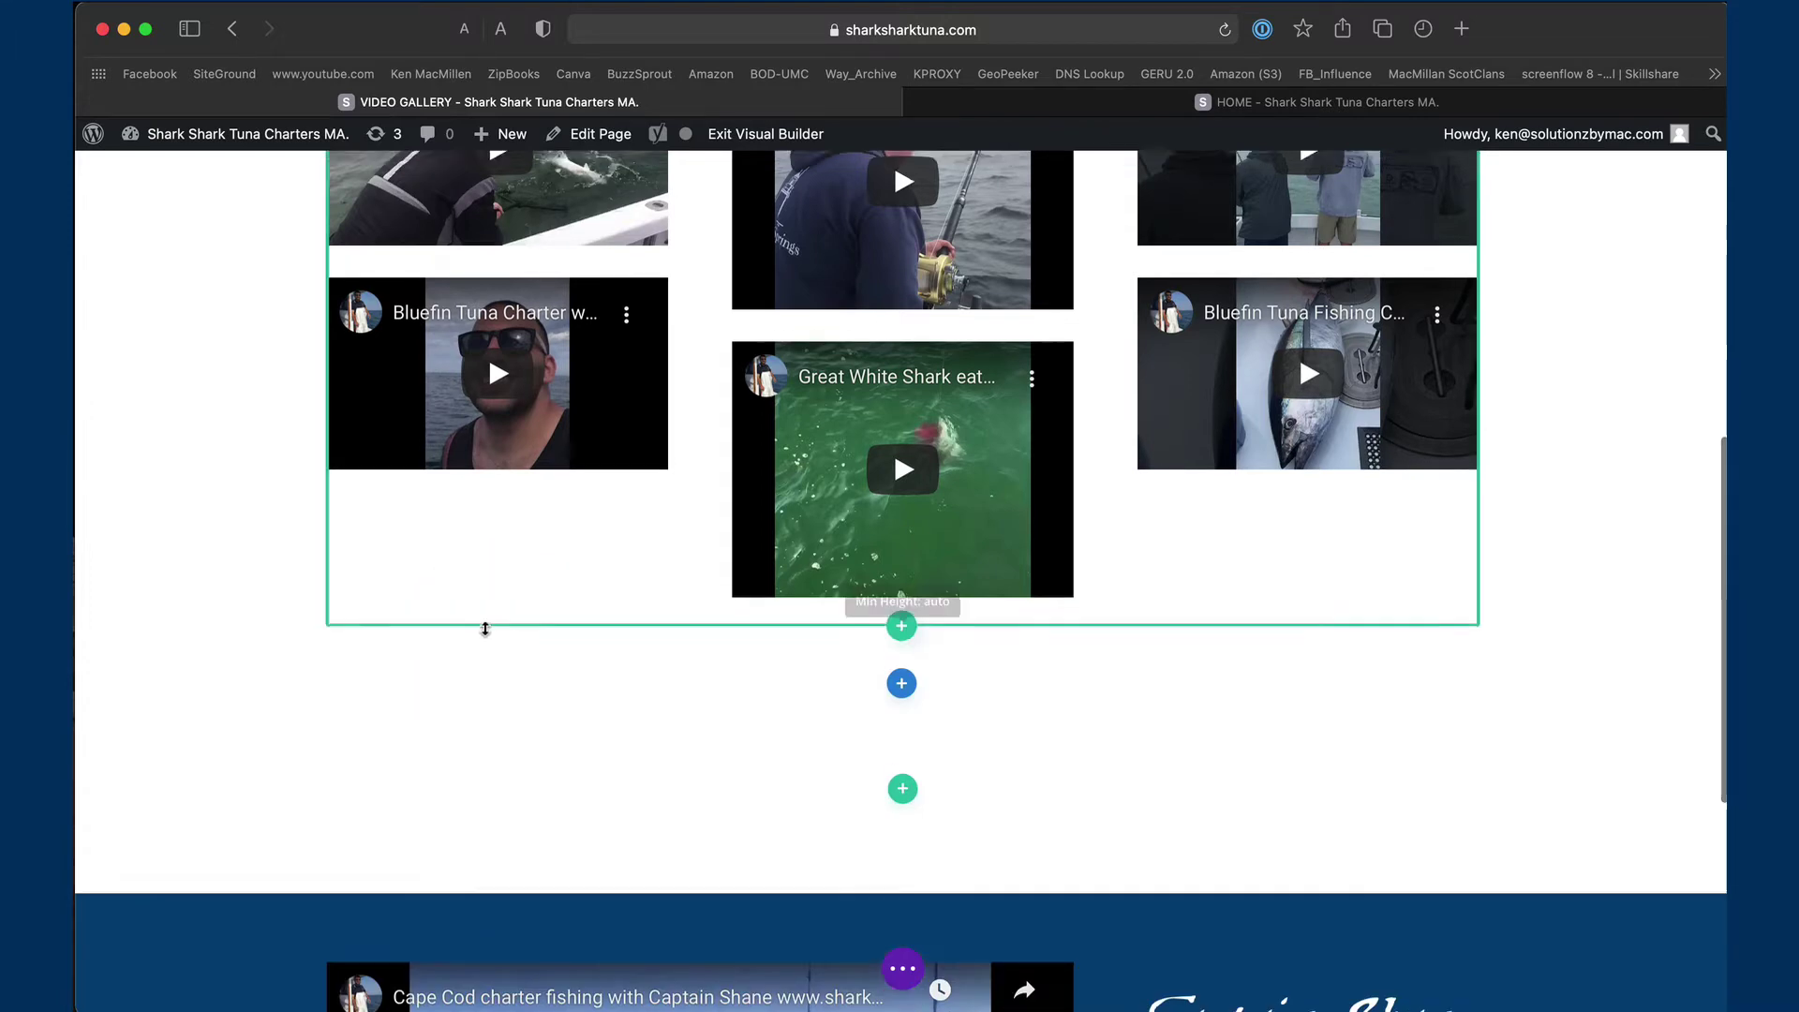
Try a six-column structure on the remaining video row, then restore three equal columns
scroll(481, 630, up, 4)
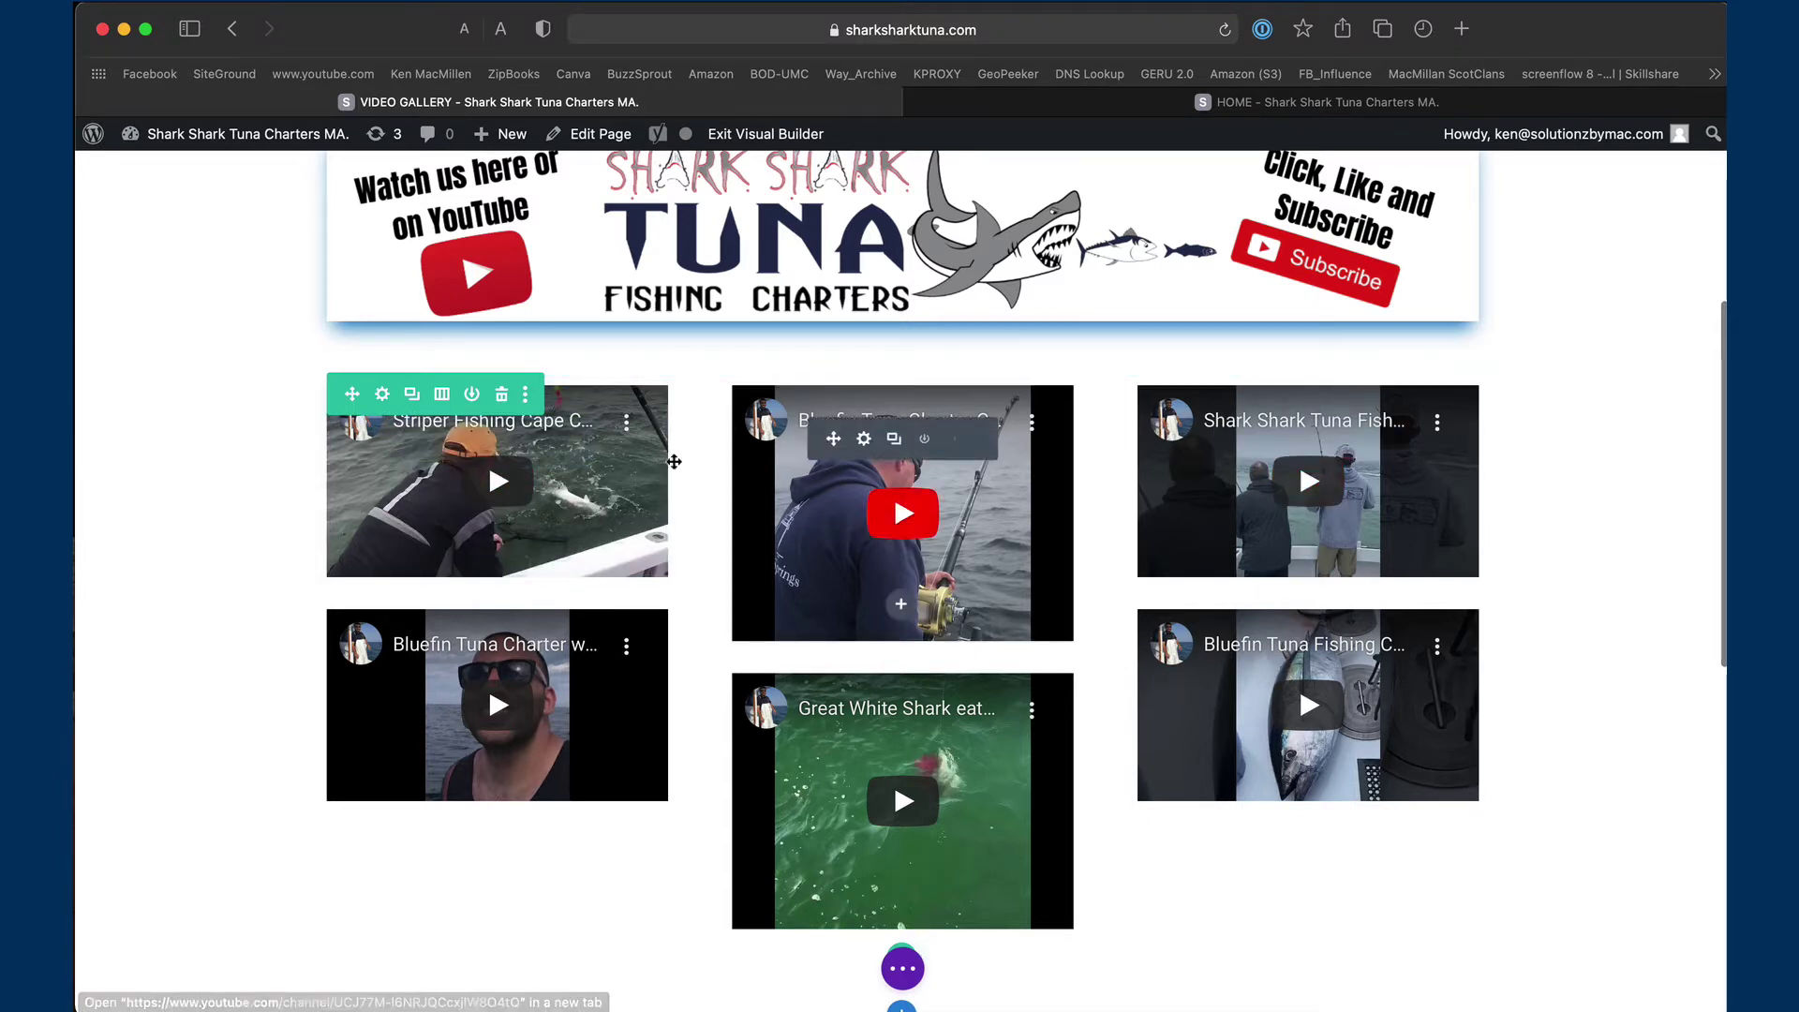
click(443, 394)
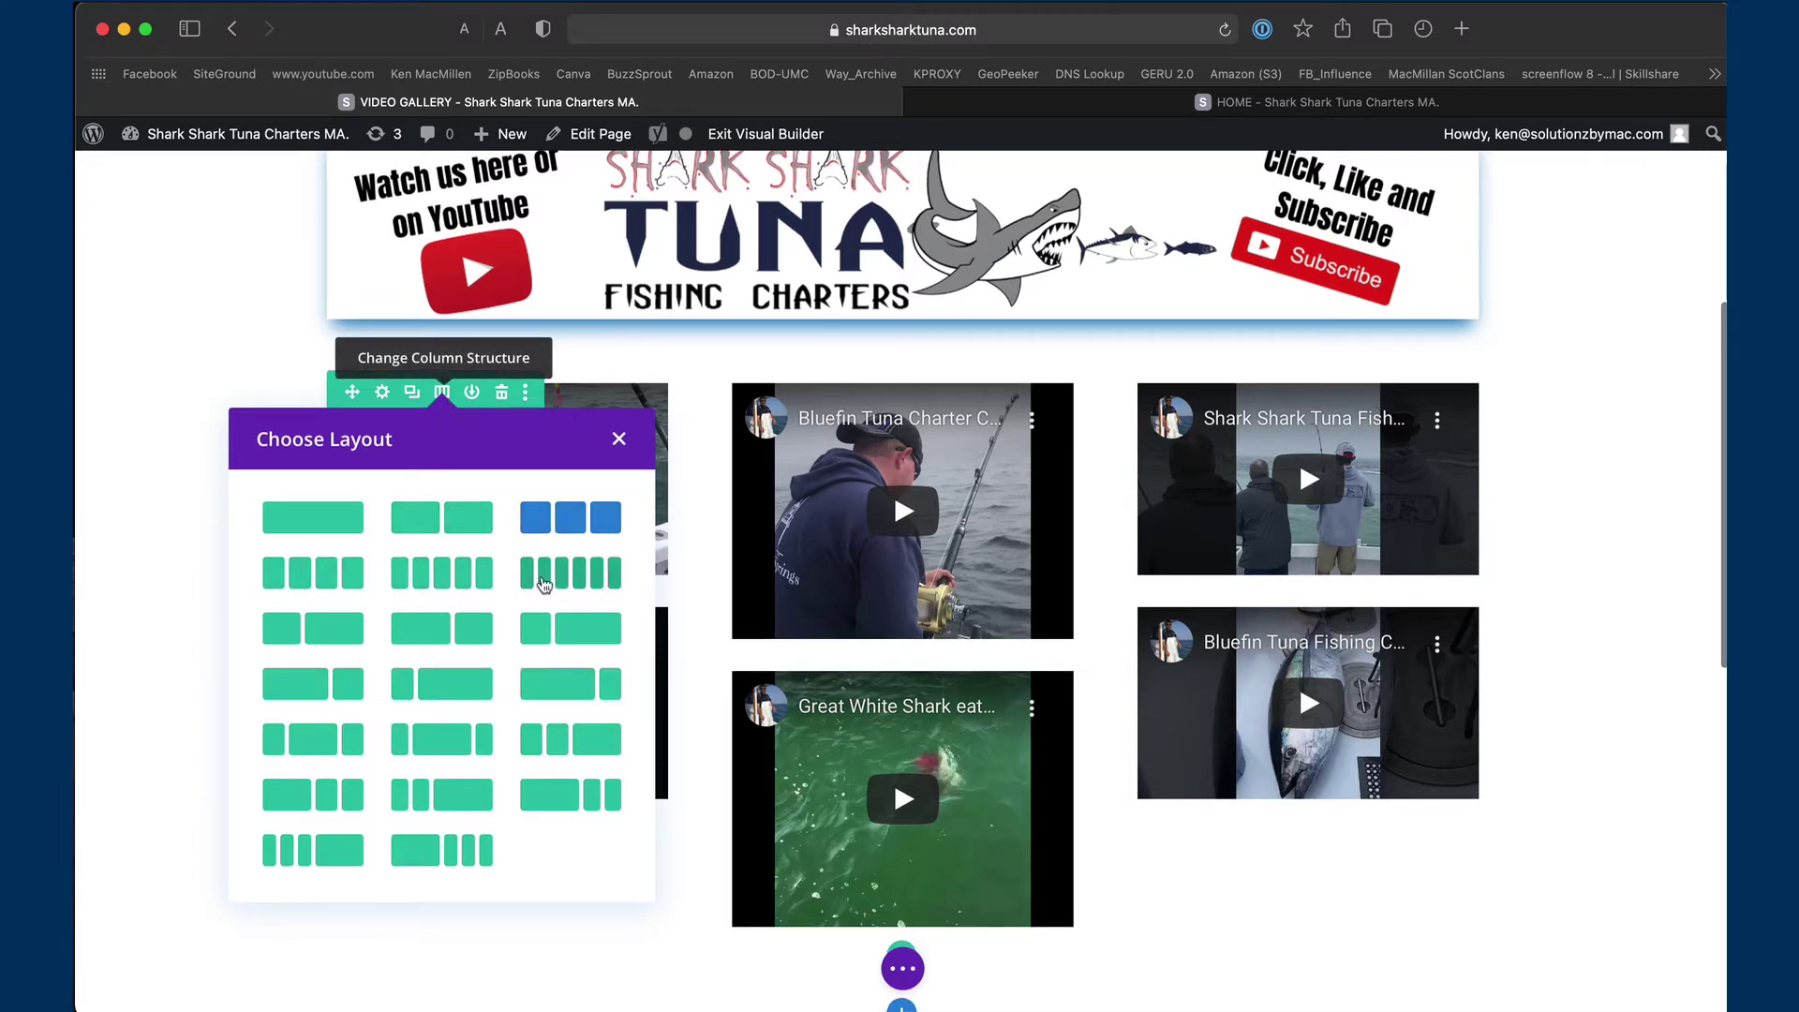
click(567, 578)
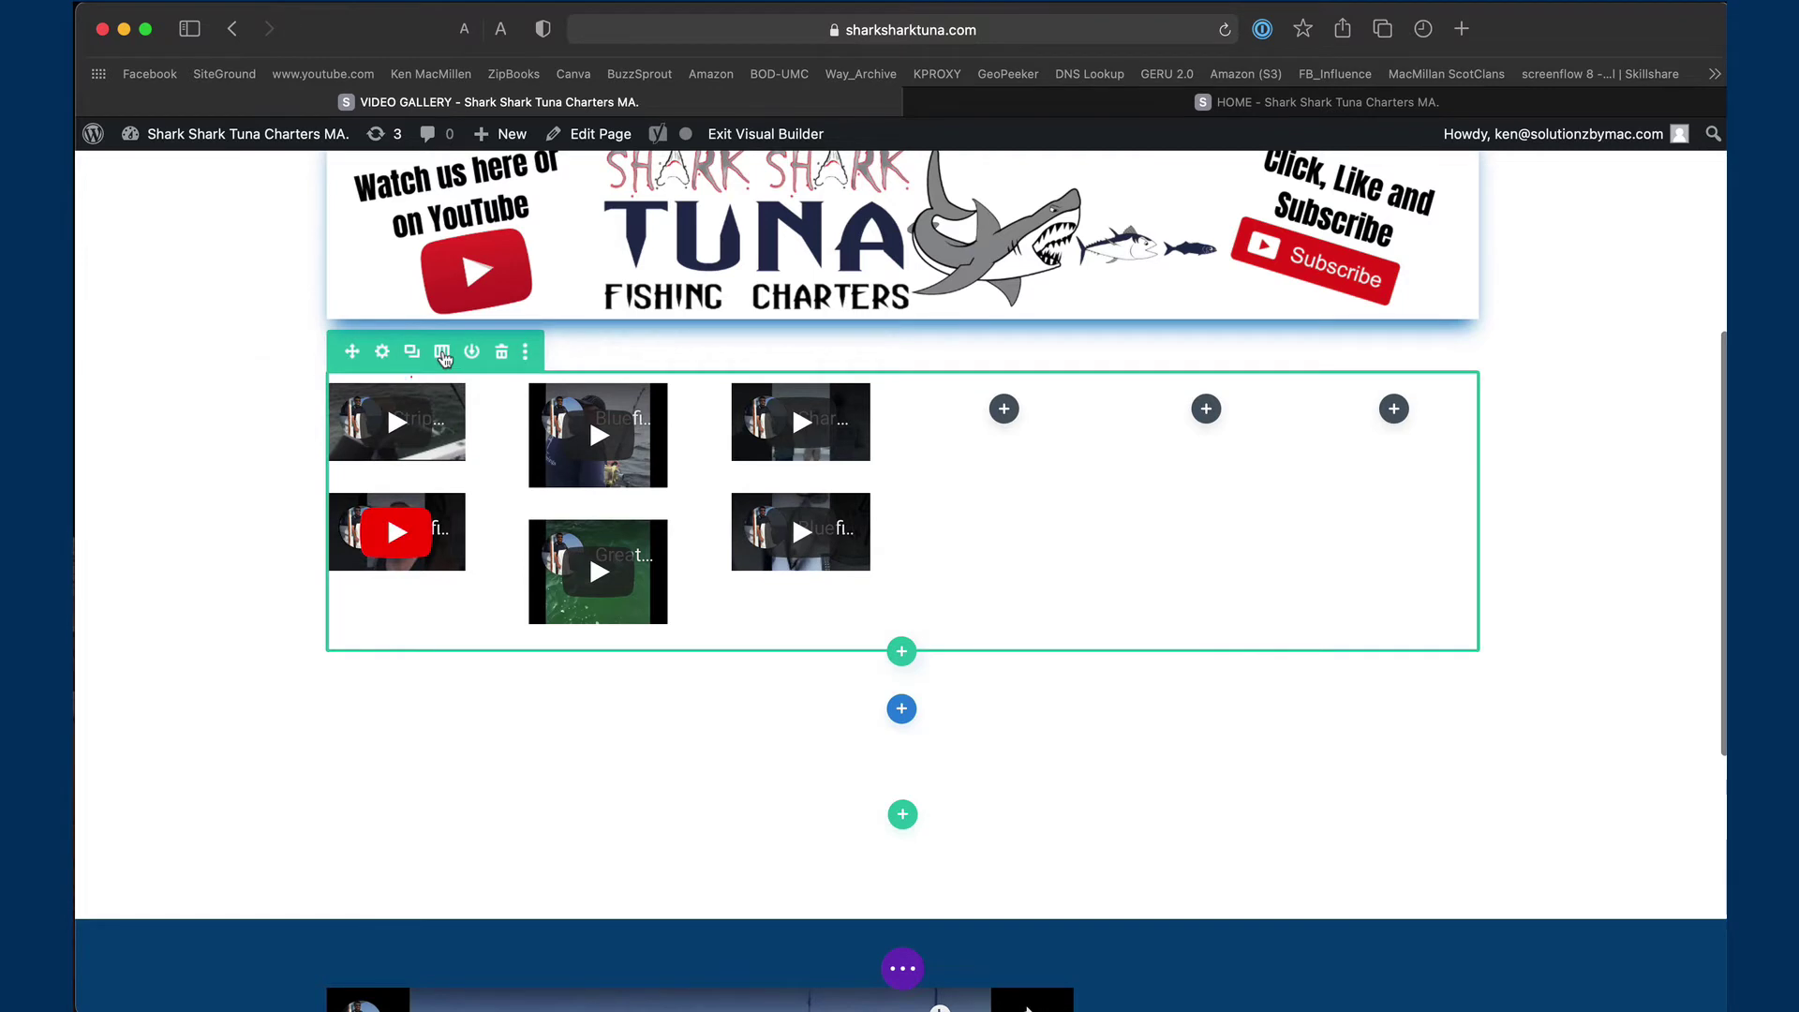
click(442, 353)
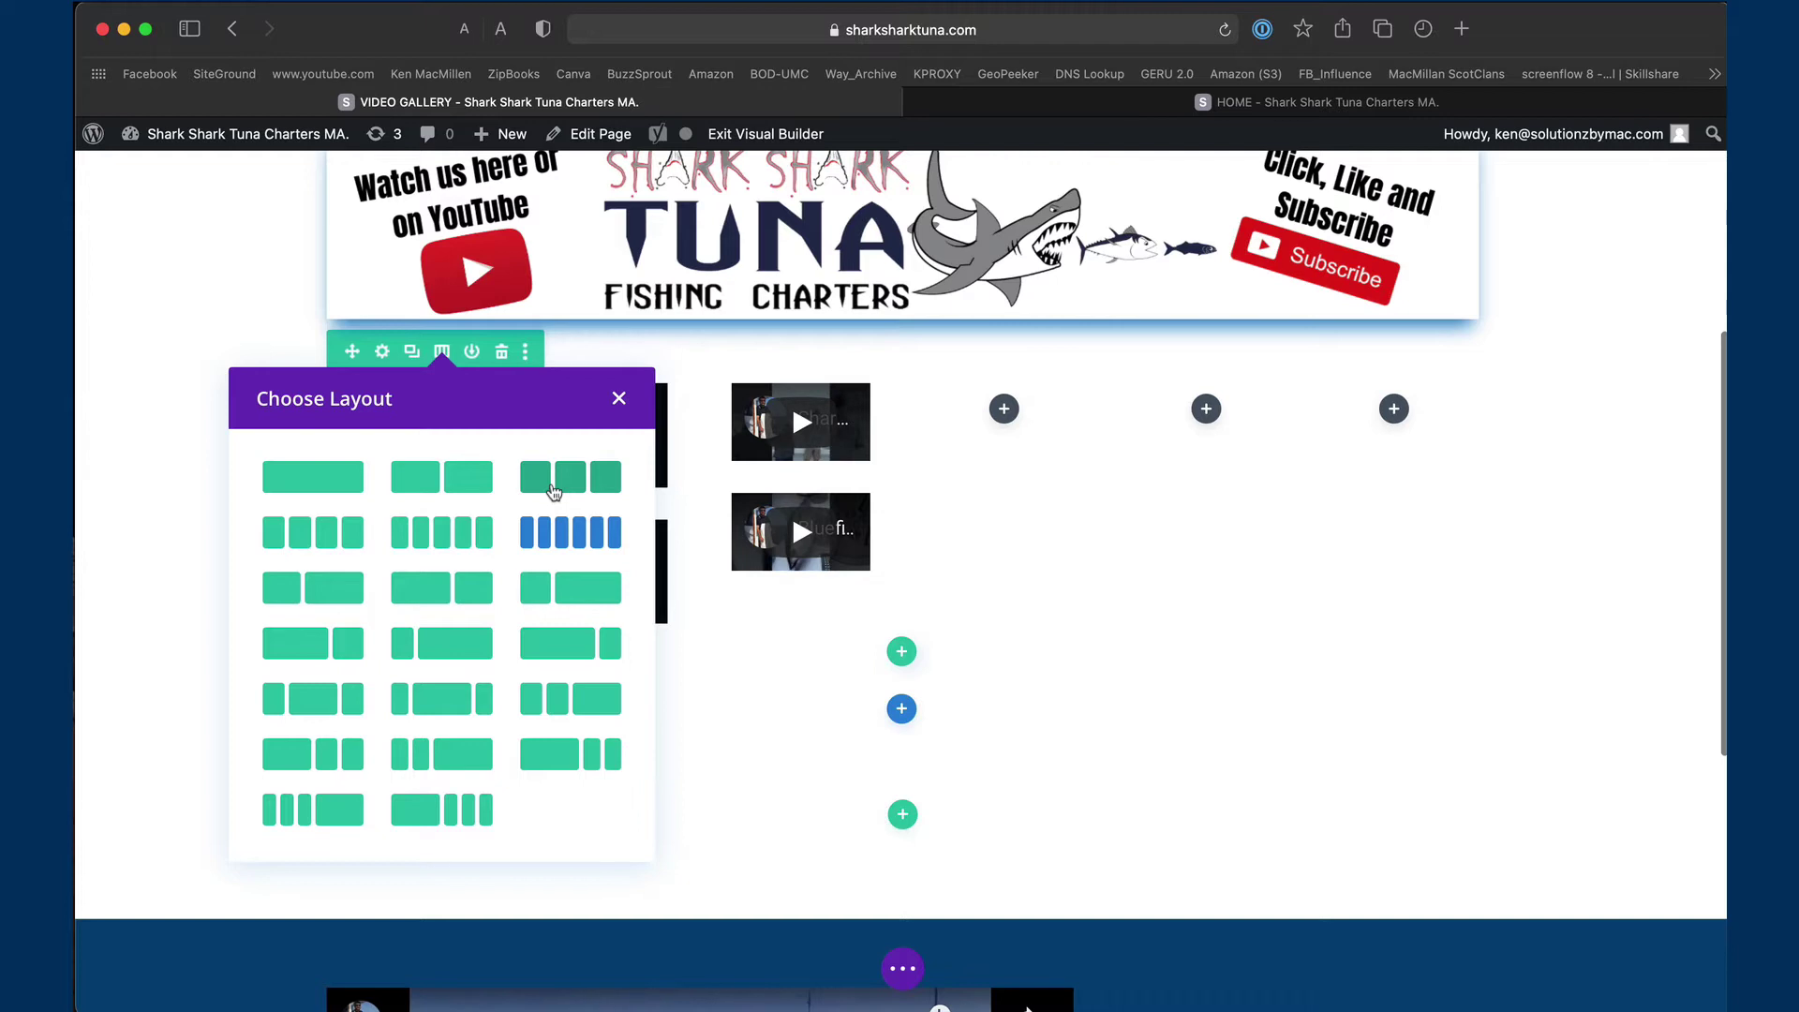
click(553, 489)
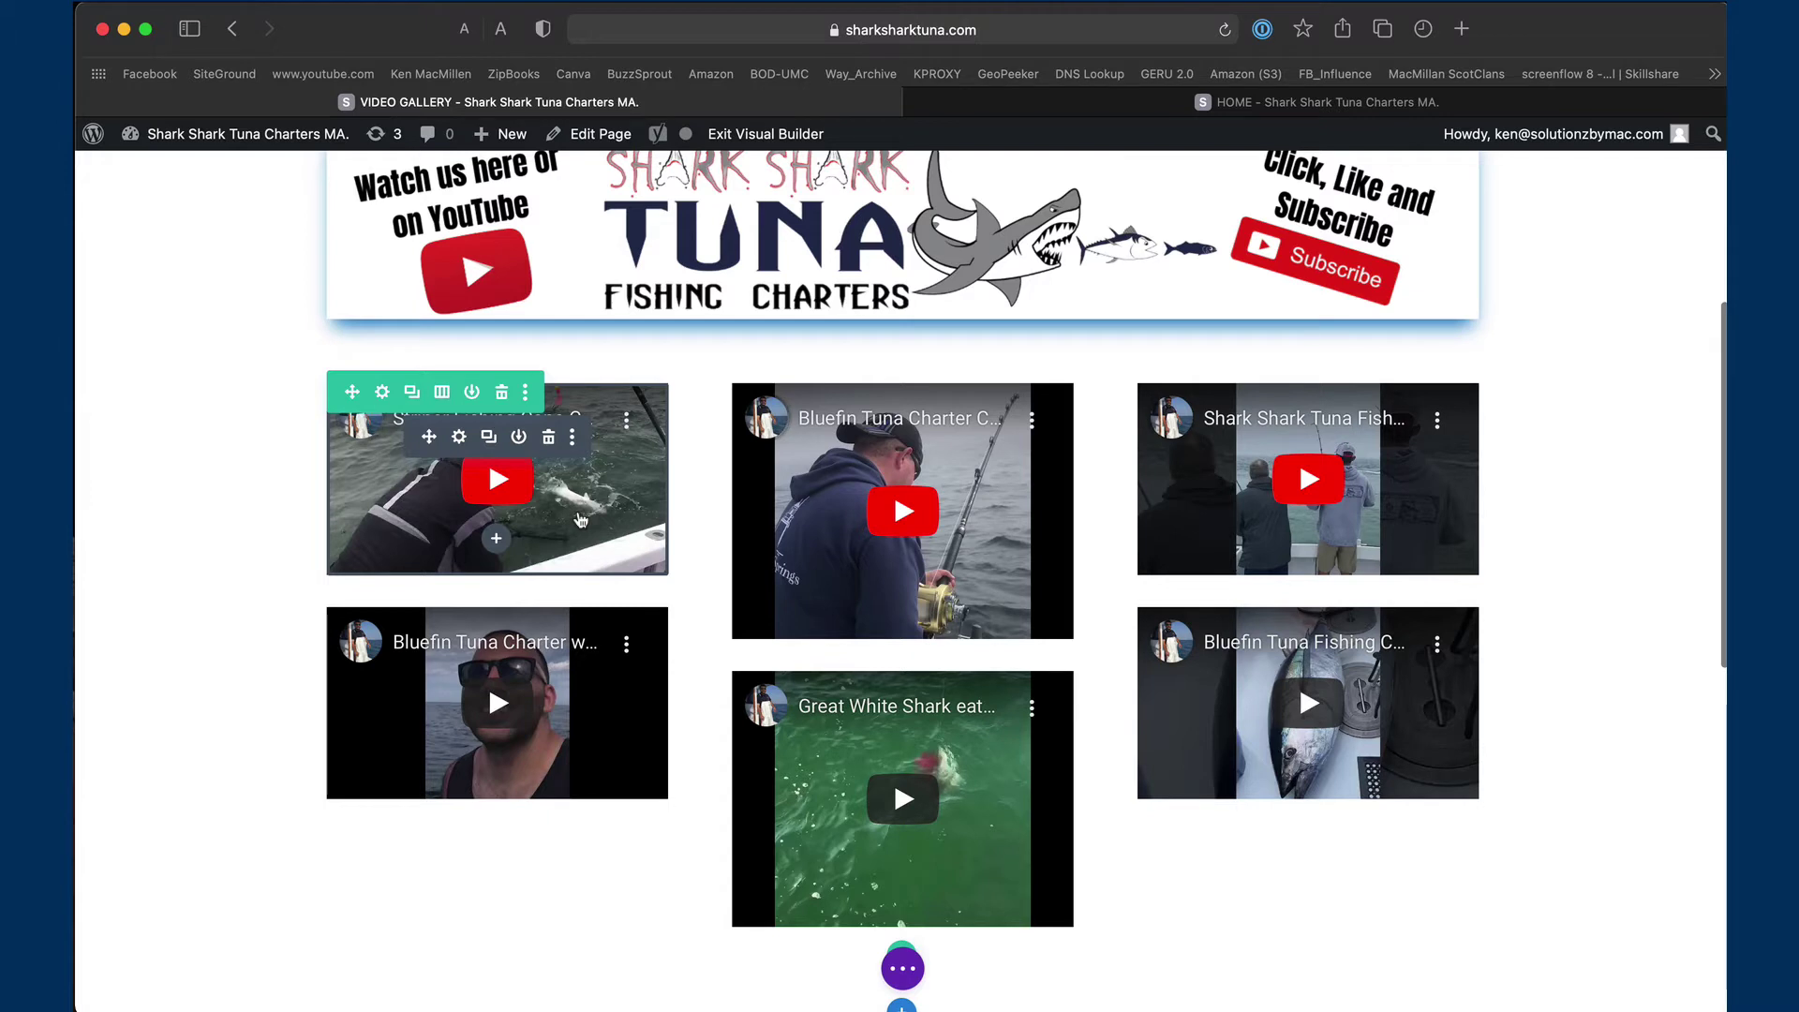
Preview the video gallery in phone view and return to desktop view
click(903, 970)
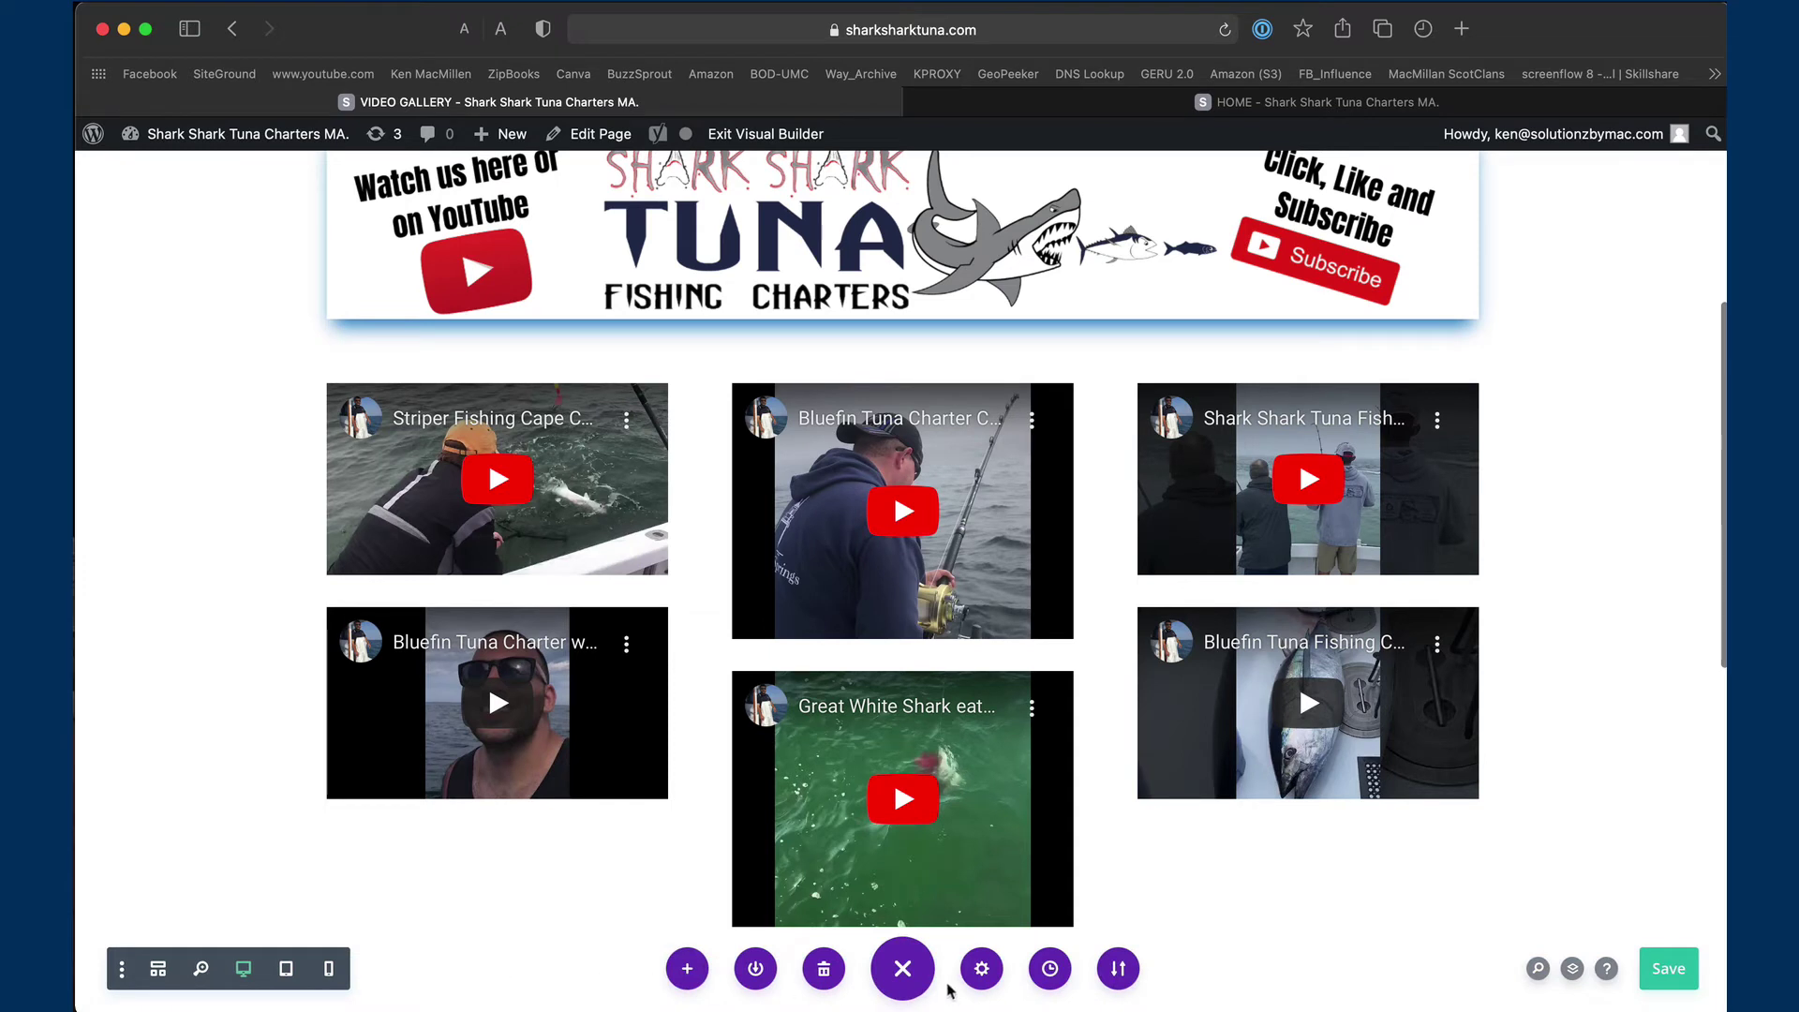
click(329, 971)
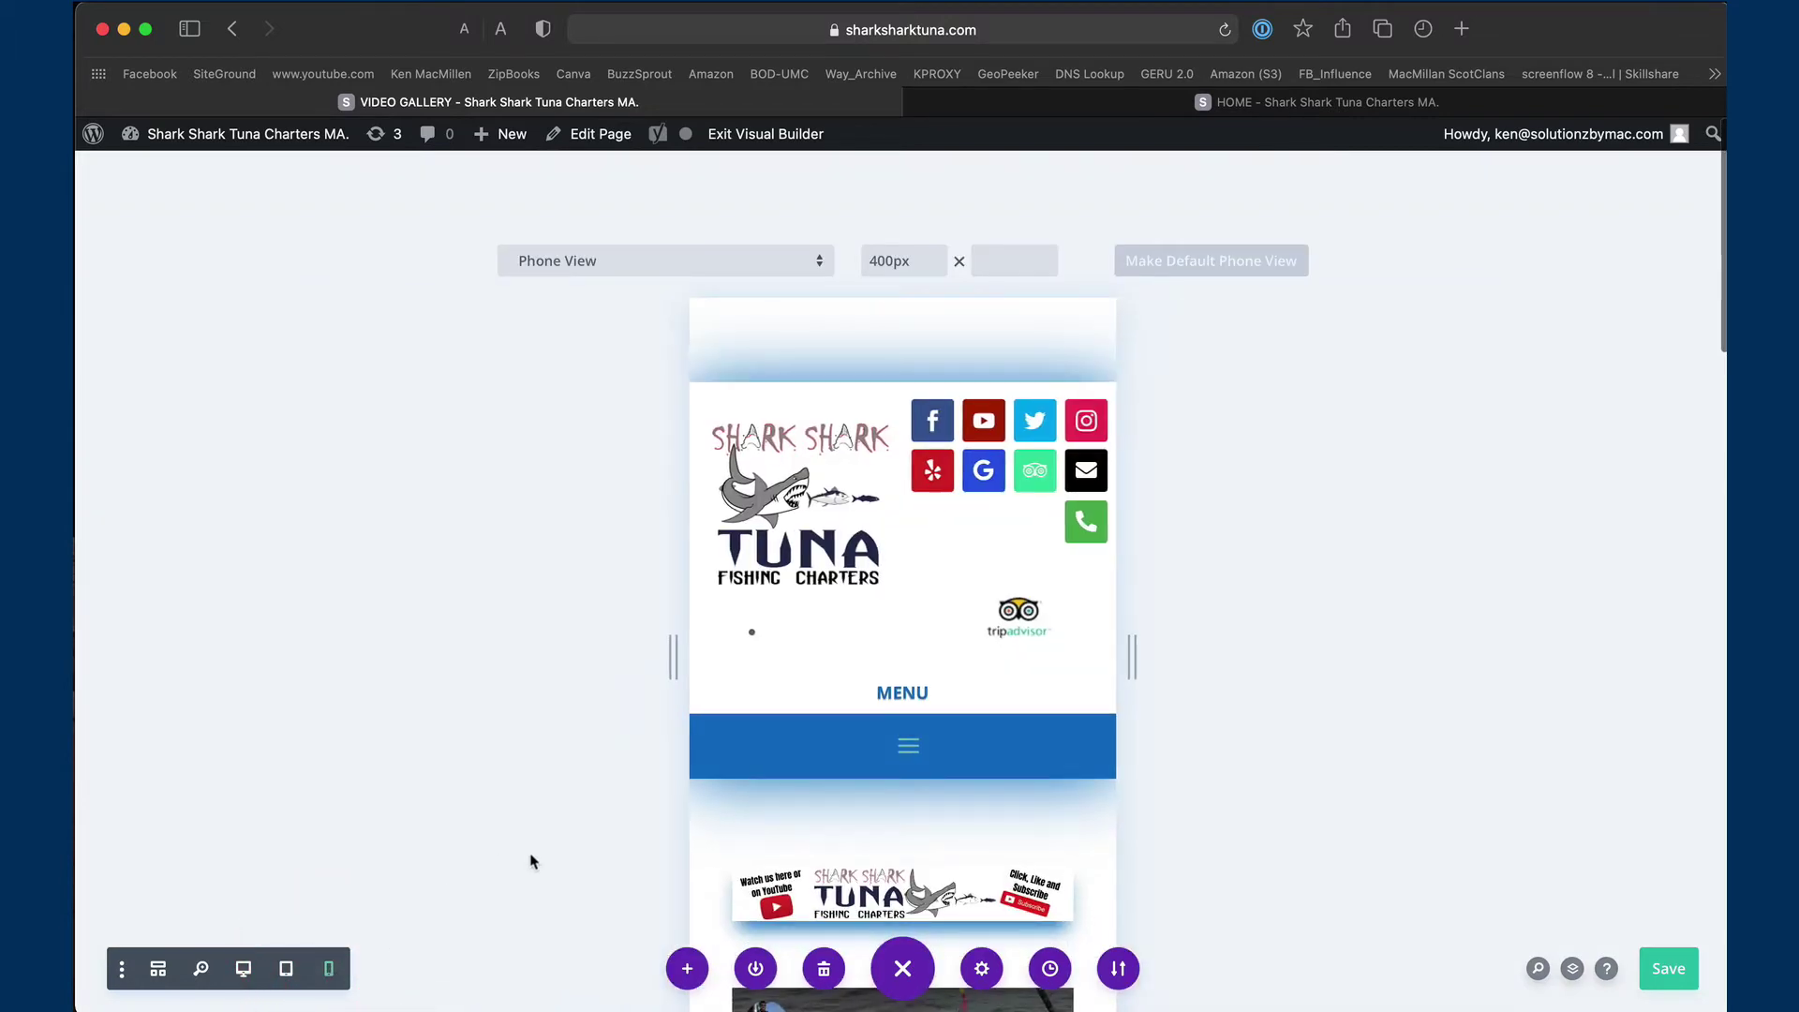
scroll(596, 859, down, 8)
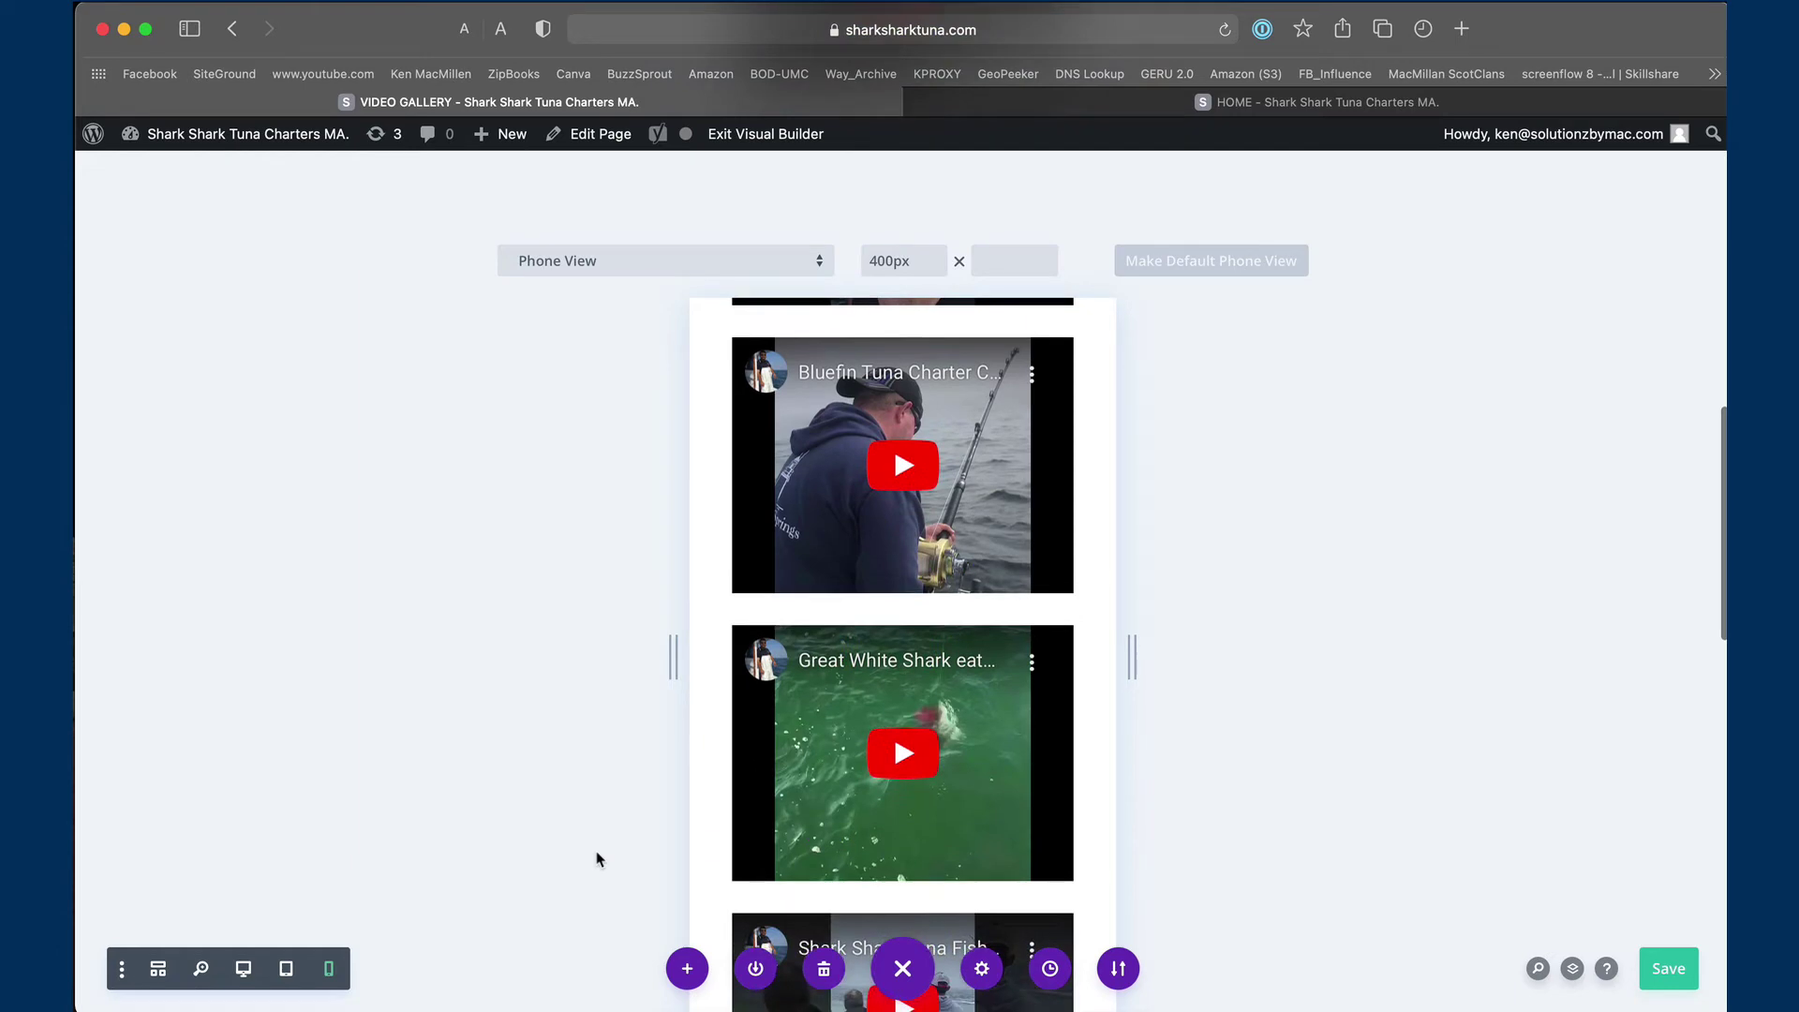
scroll(595, 856, up, 5)
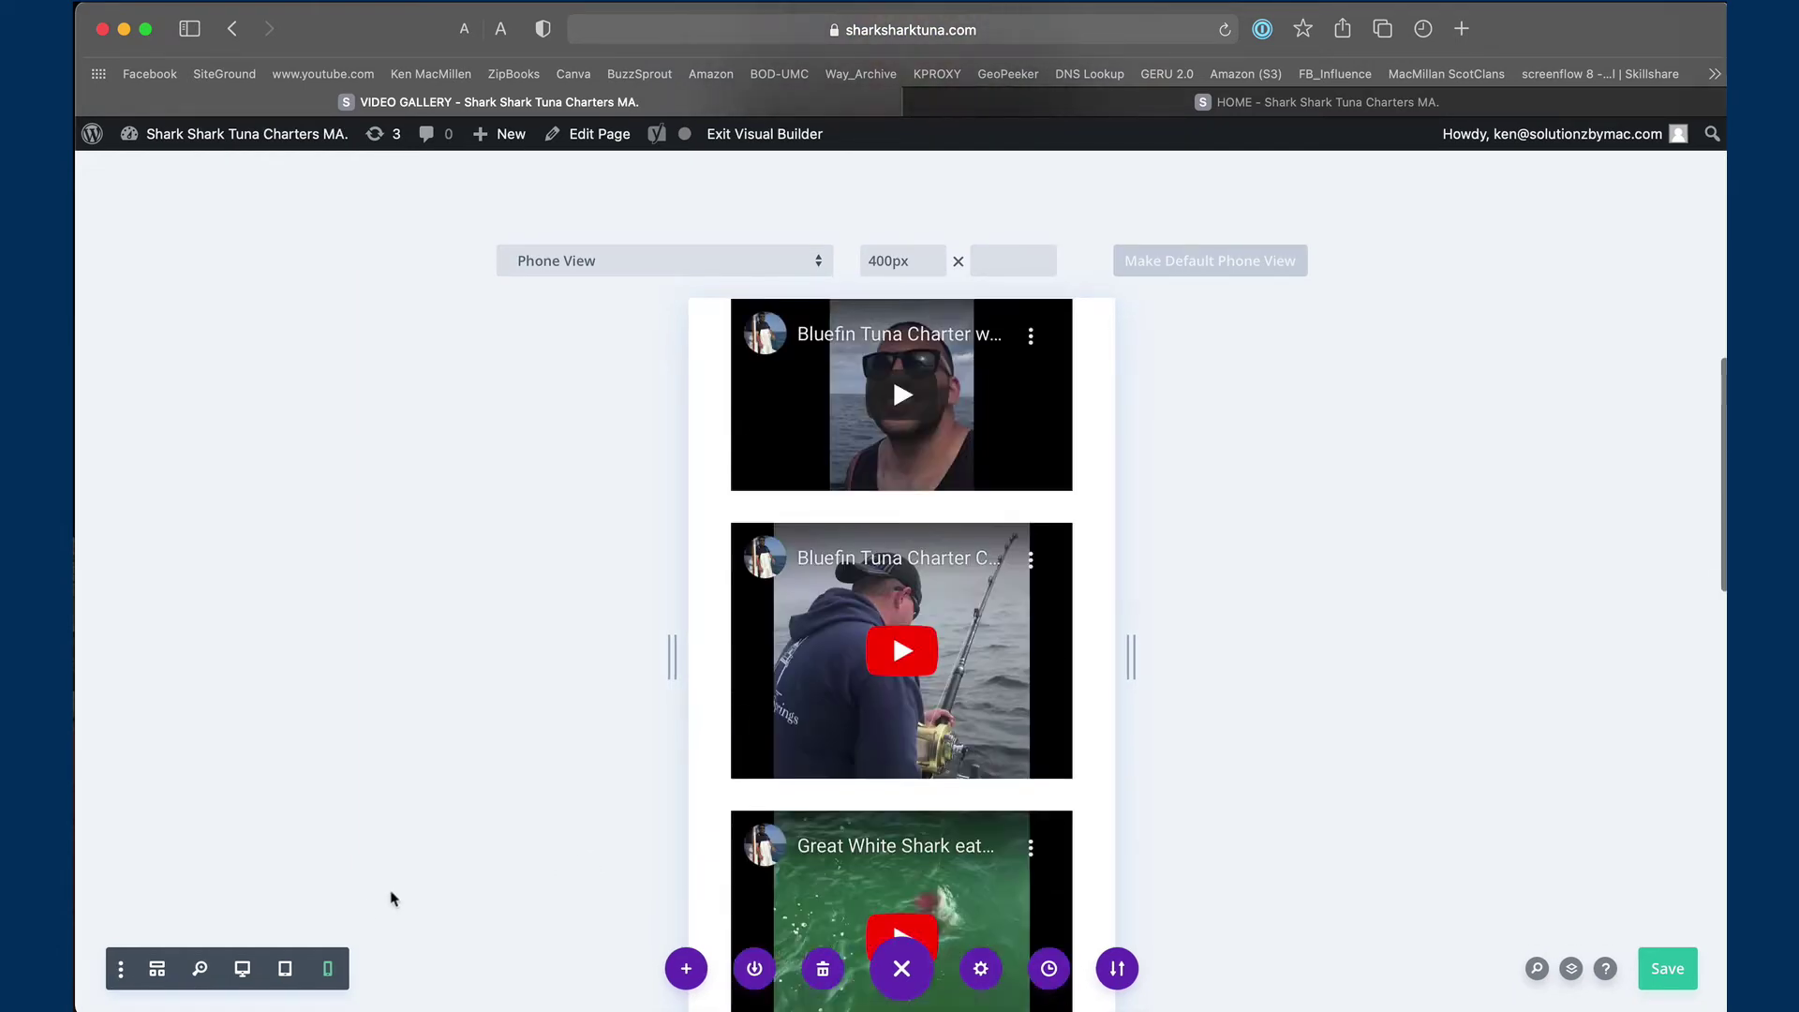
click(246, 966)
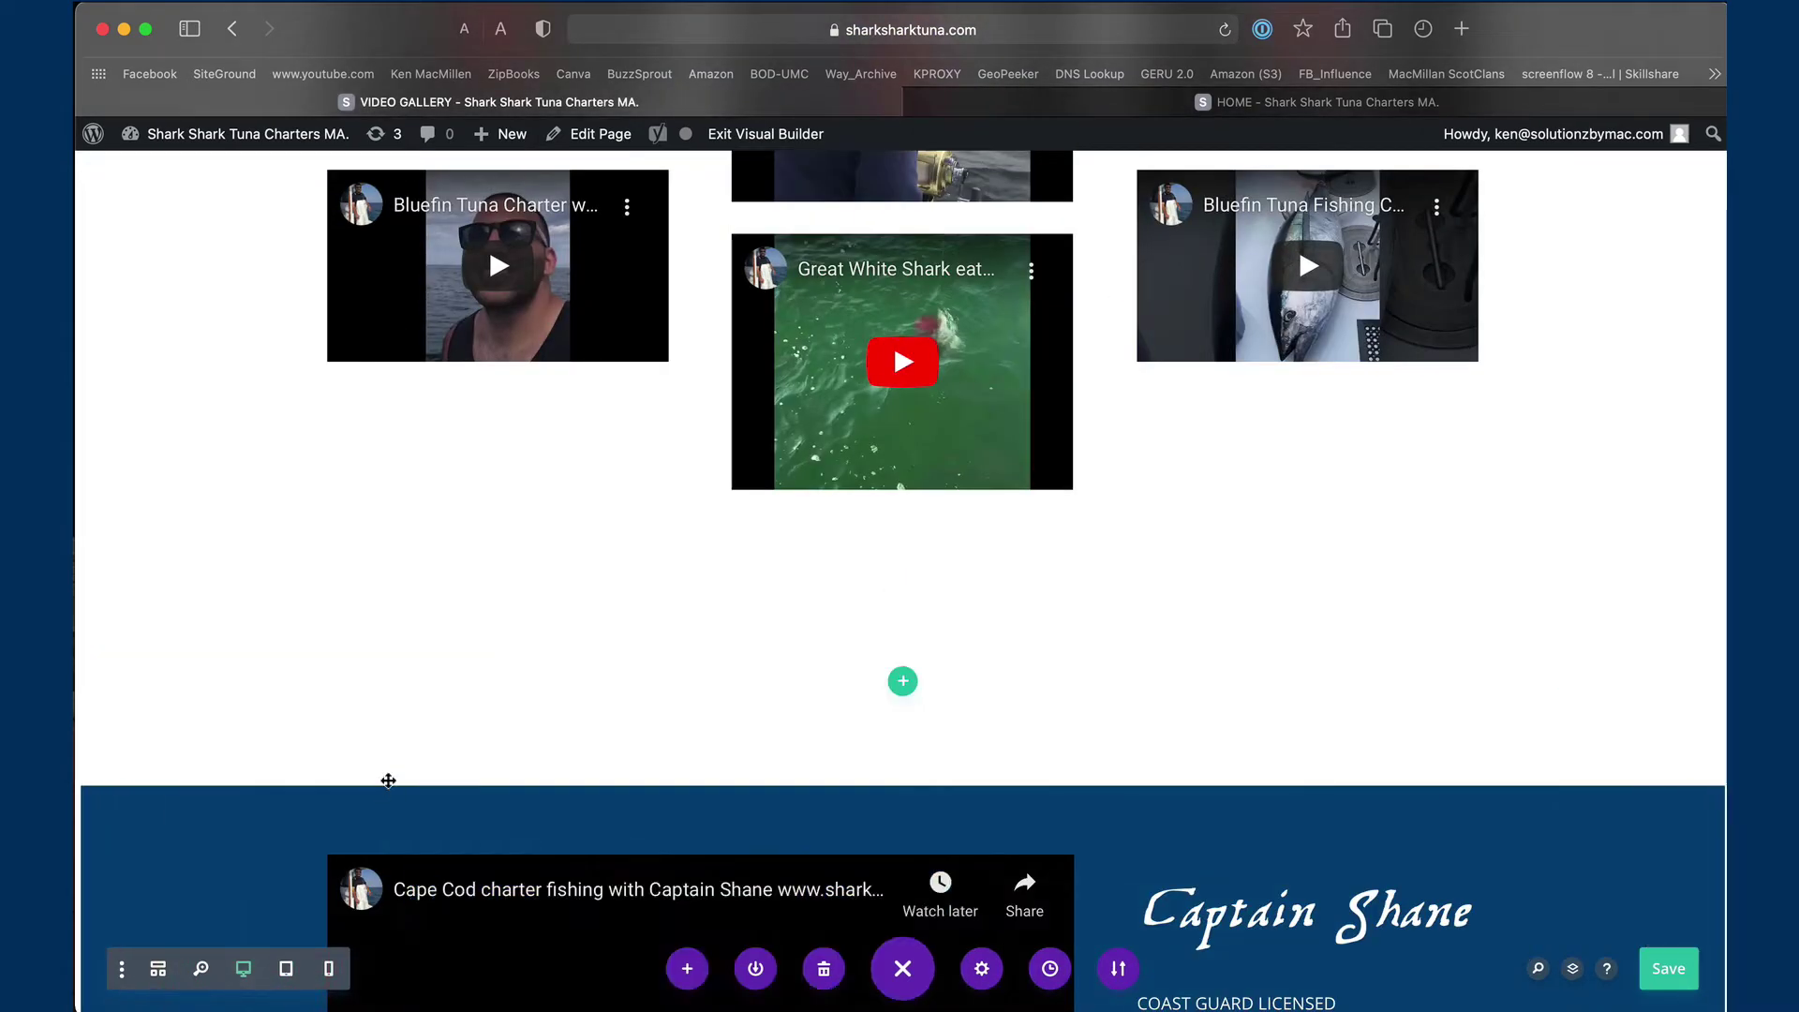
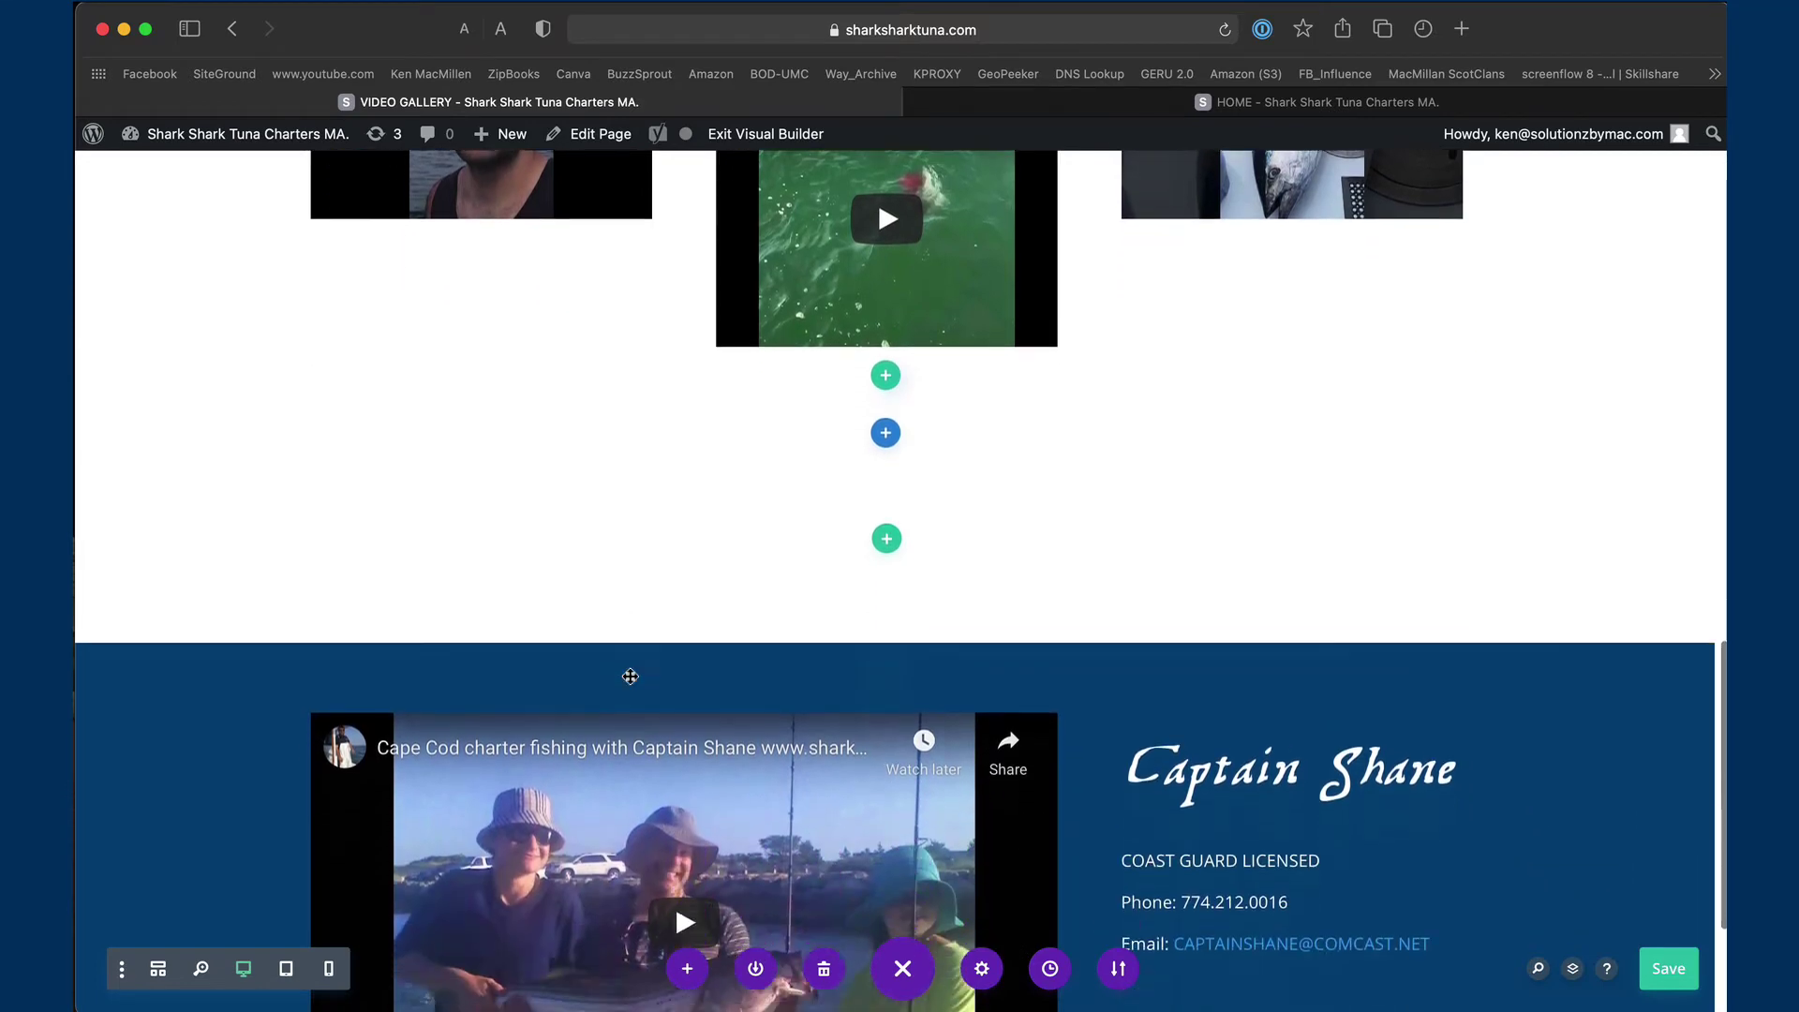
Insert a single-column row below the second row of videos
scroll(627, 675, up, 6)
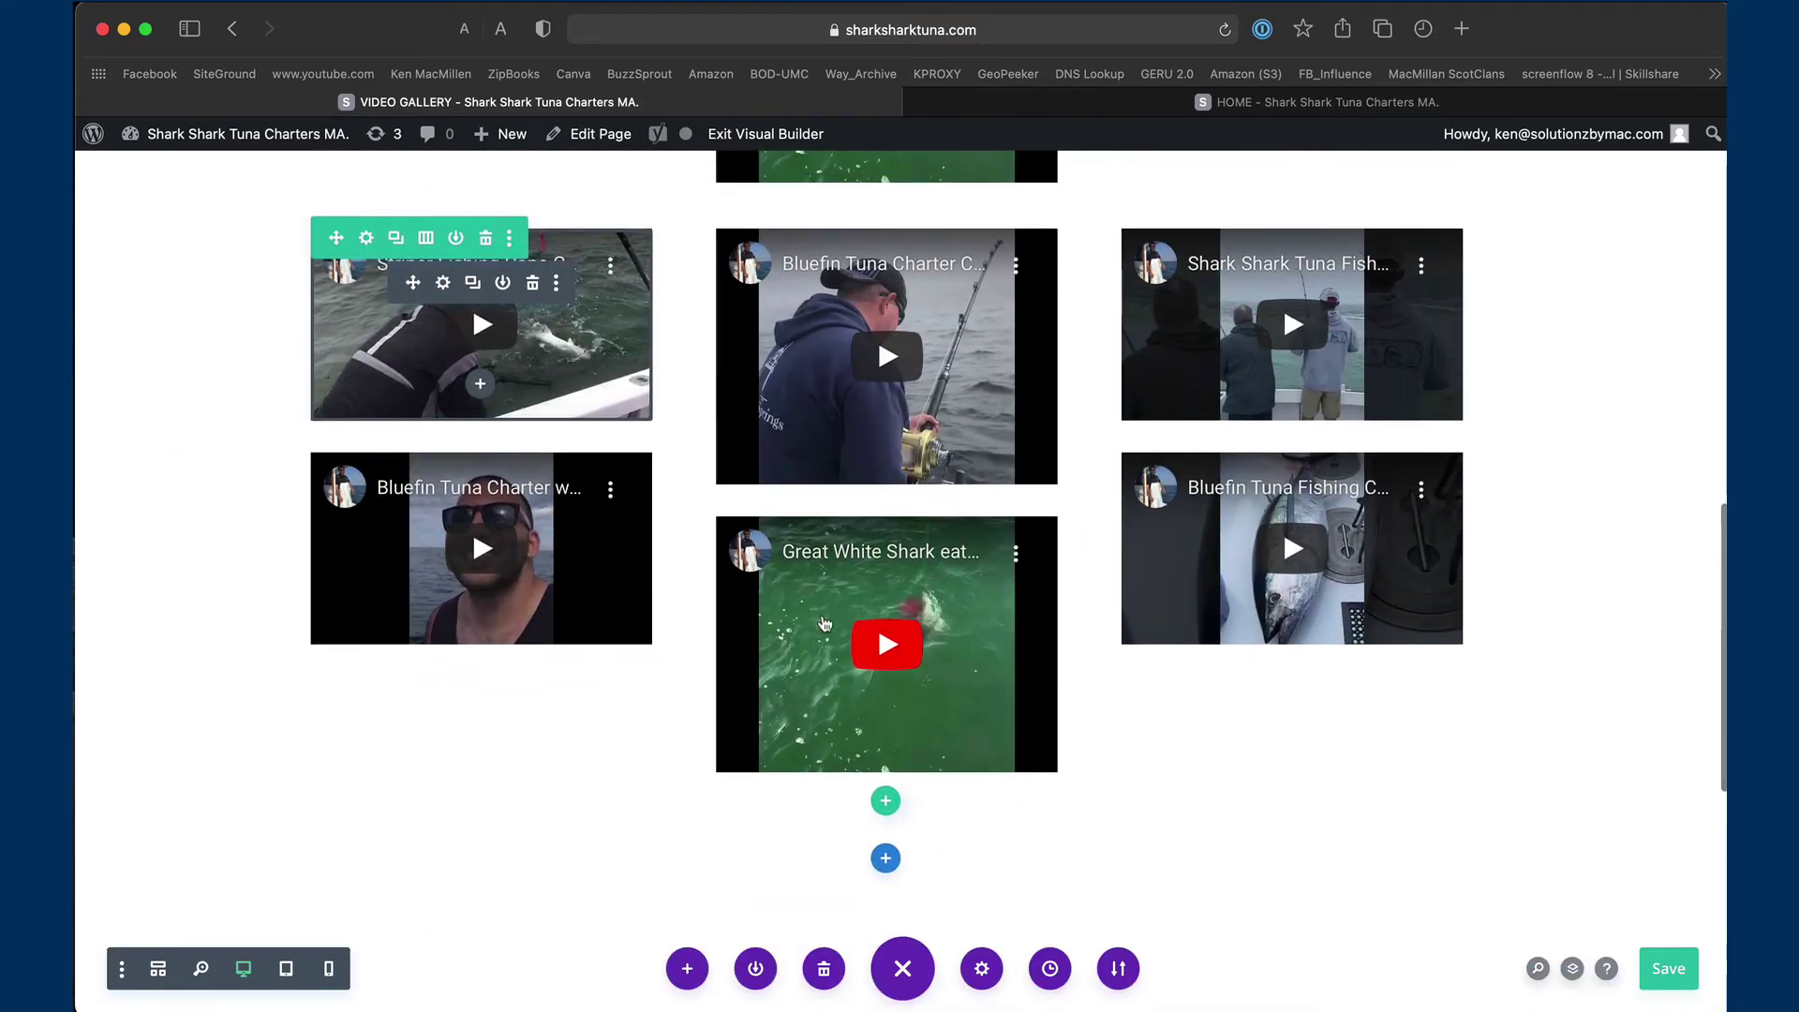
scroll(937, 750, up, 3)
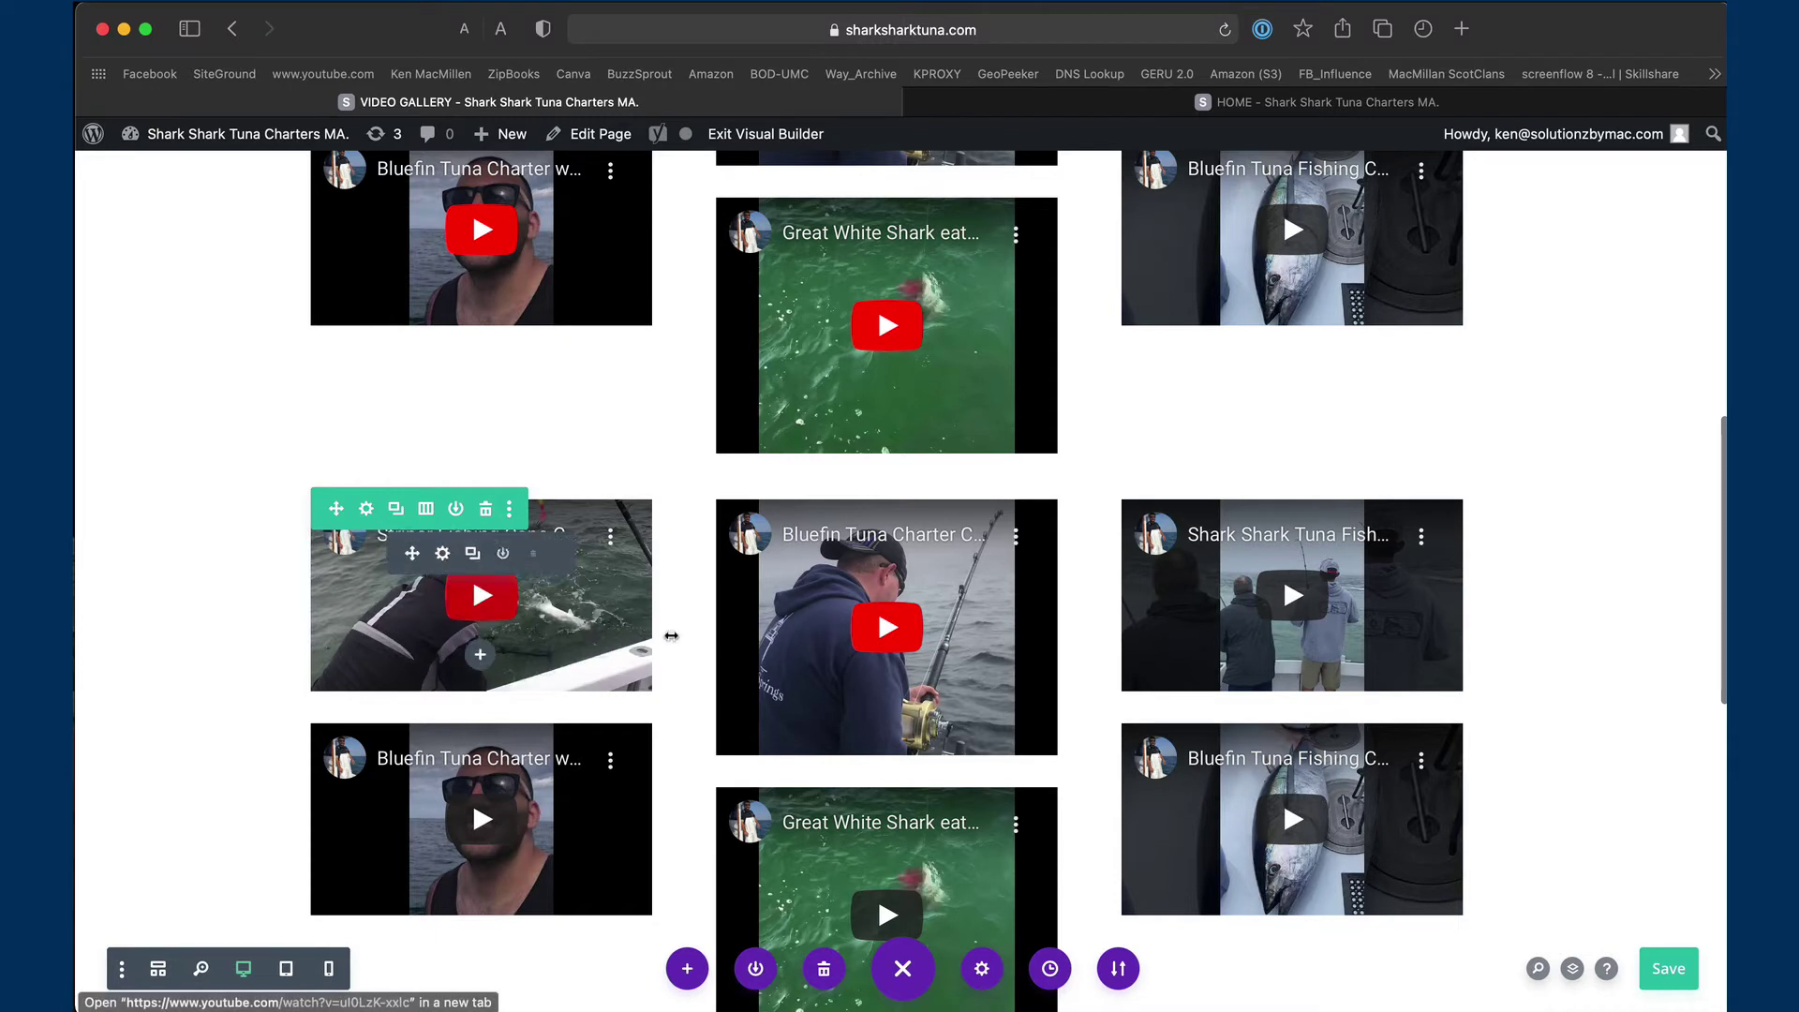
scroll(671, 635, down, 5)
scroll(687, 631, down, 1)
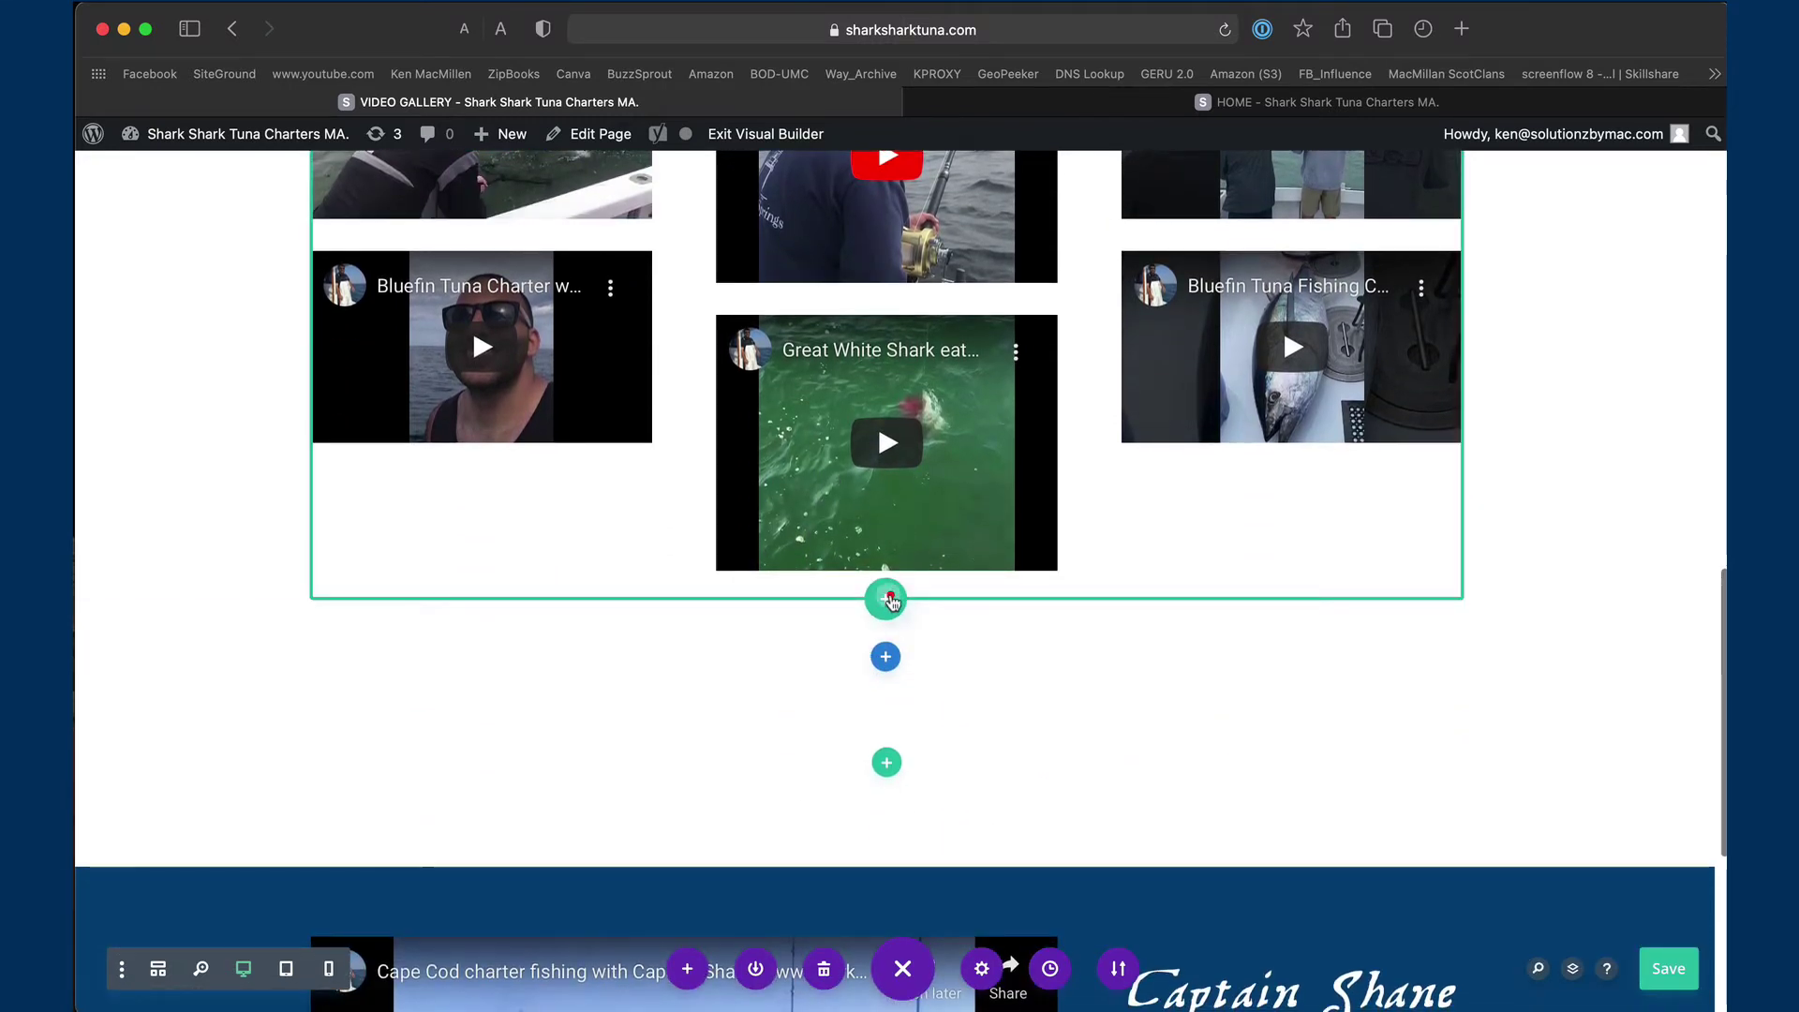
click(887, 599)
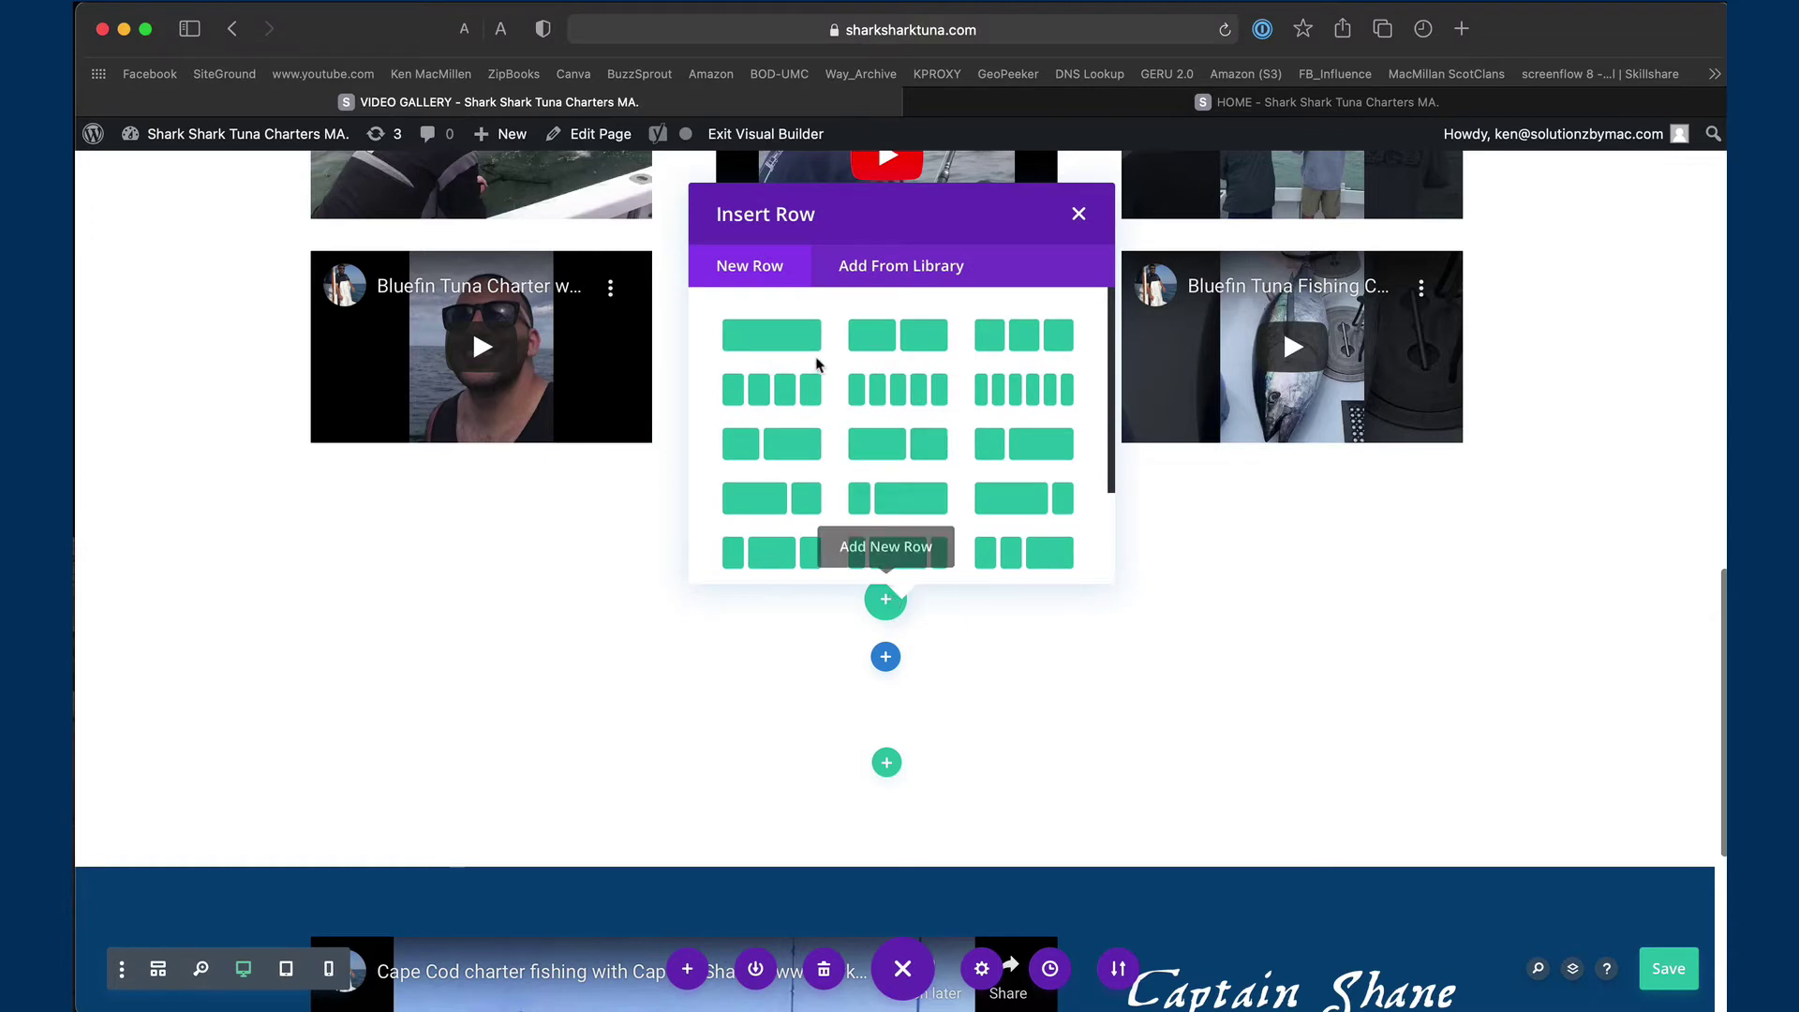
click(765, 337)
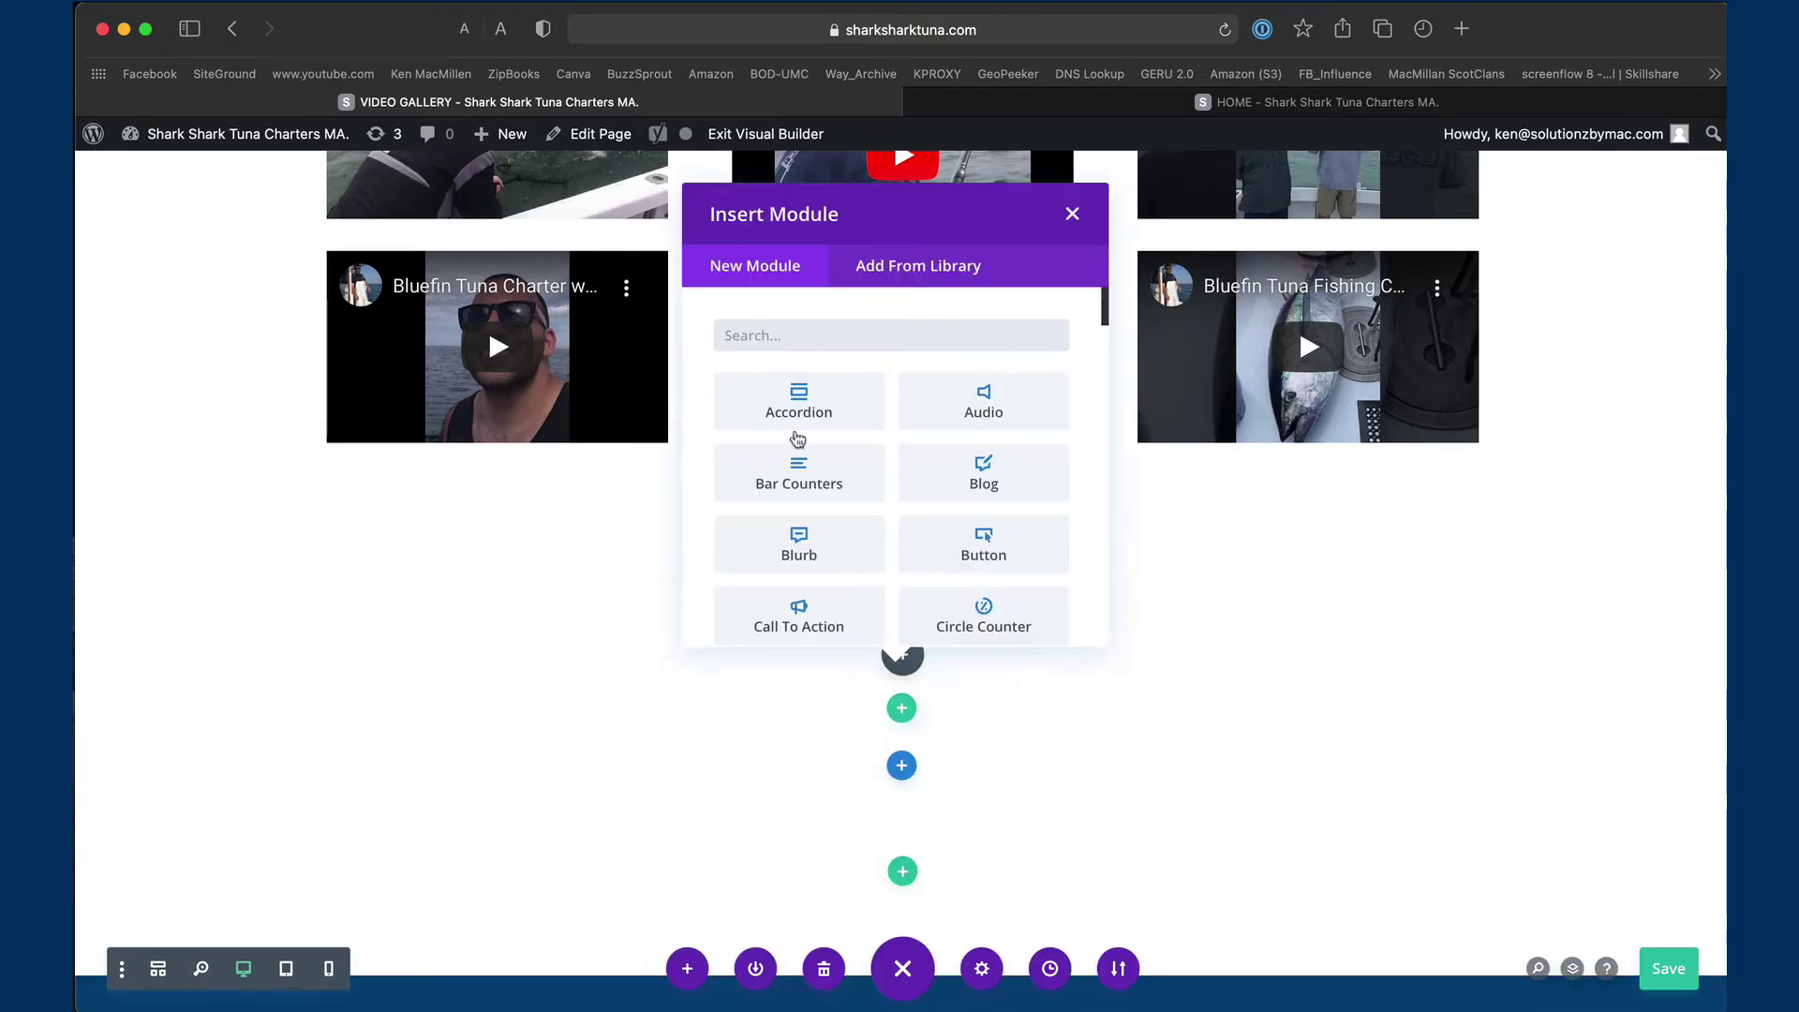
Search the modules for "text" and add a plain Text module to the new row
click(832, 340)
text(text)
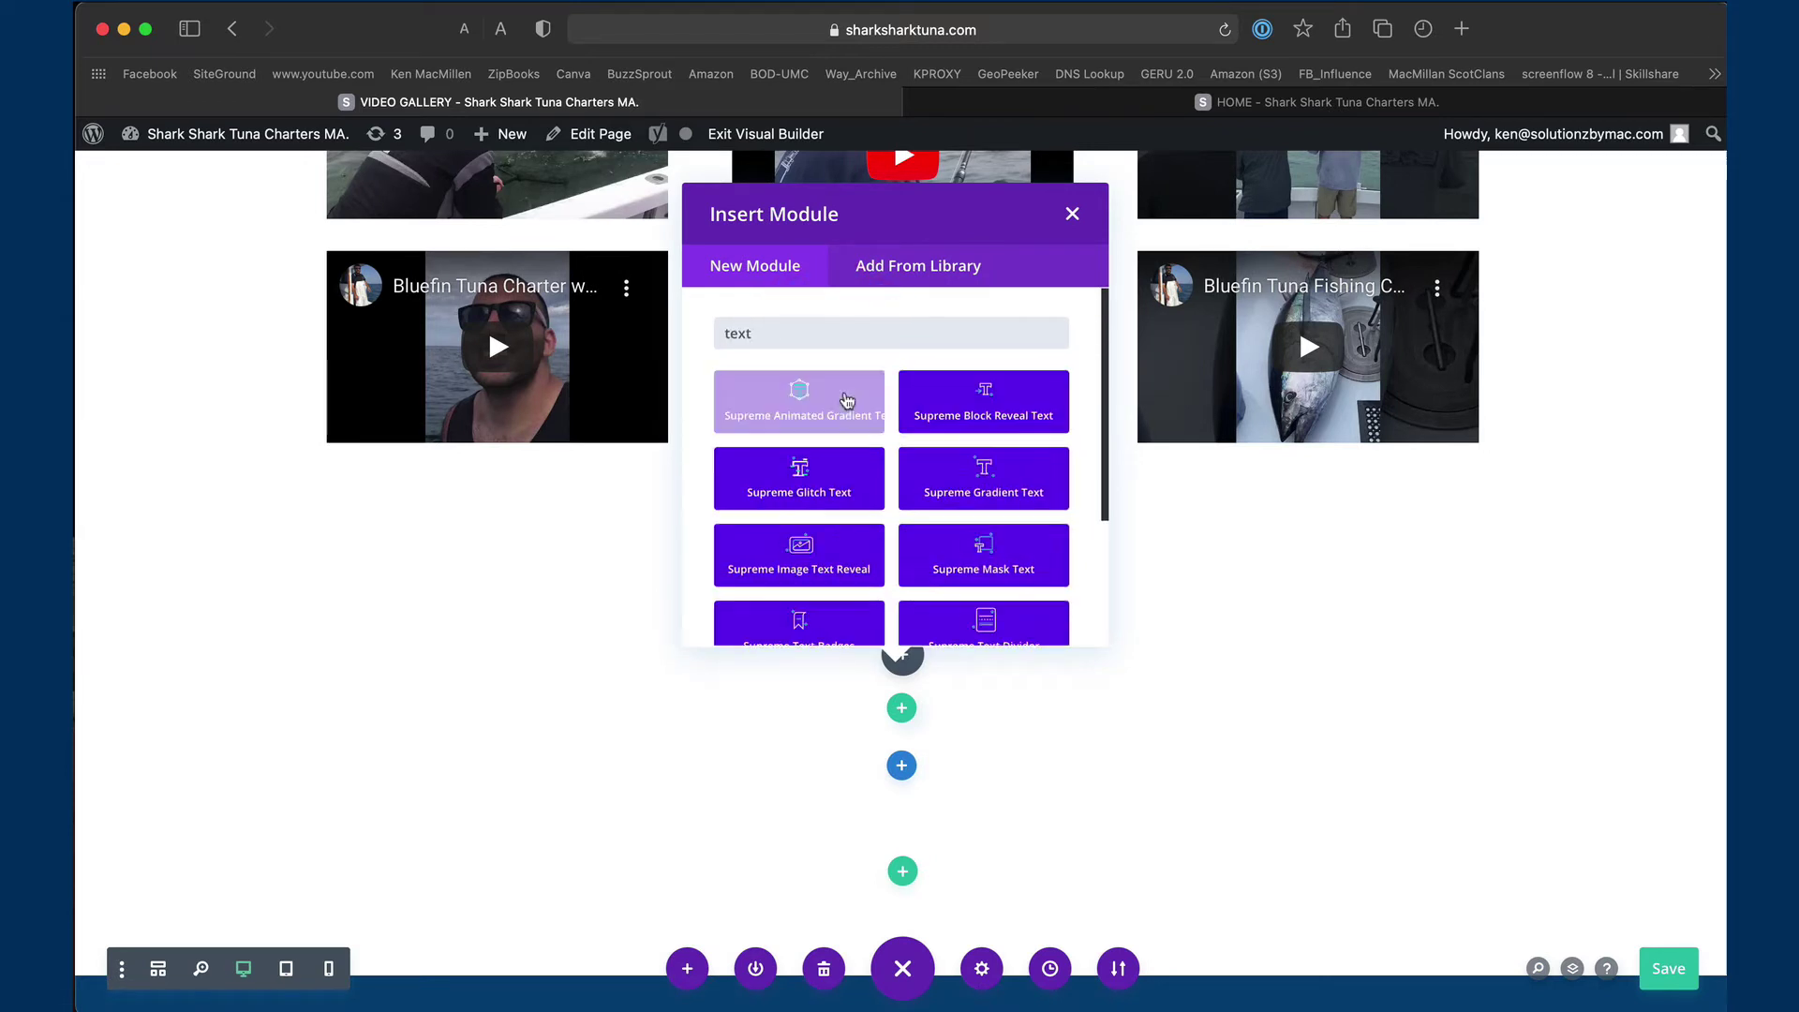
scroll(824, 468, down, 4)
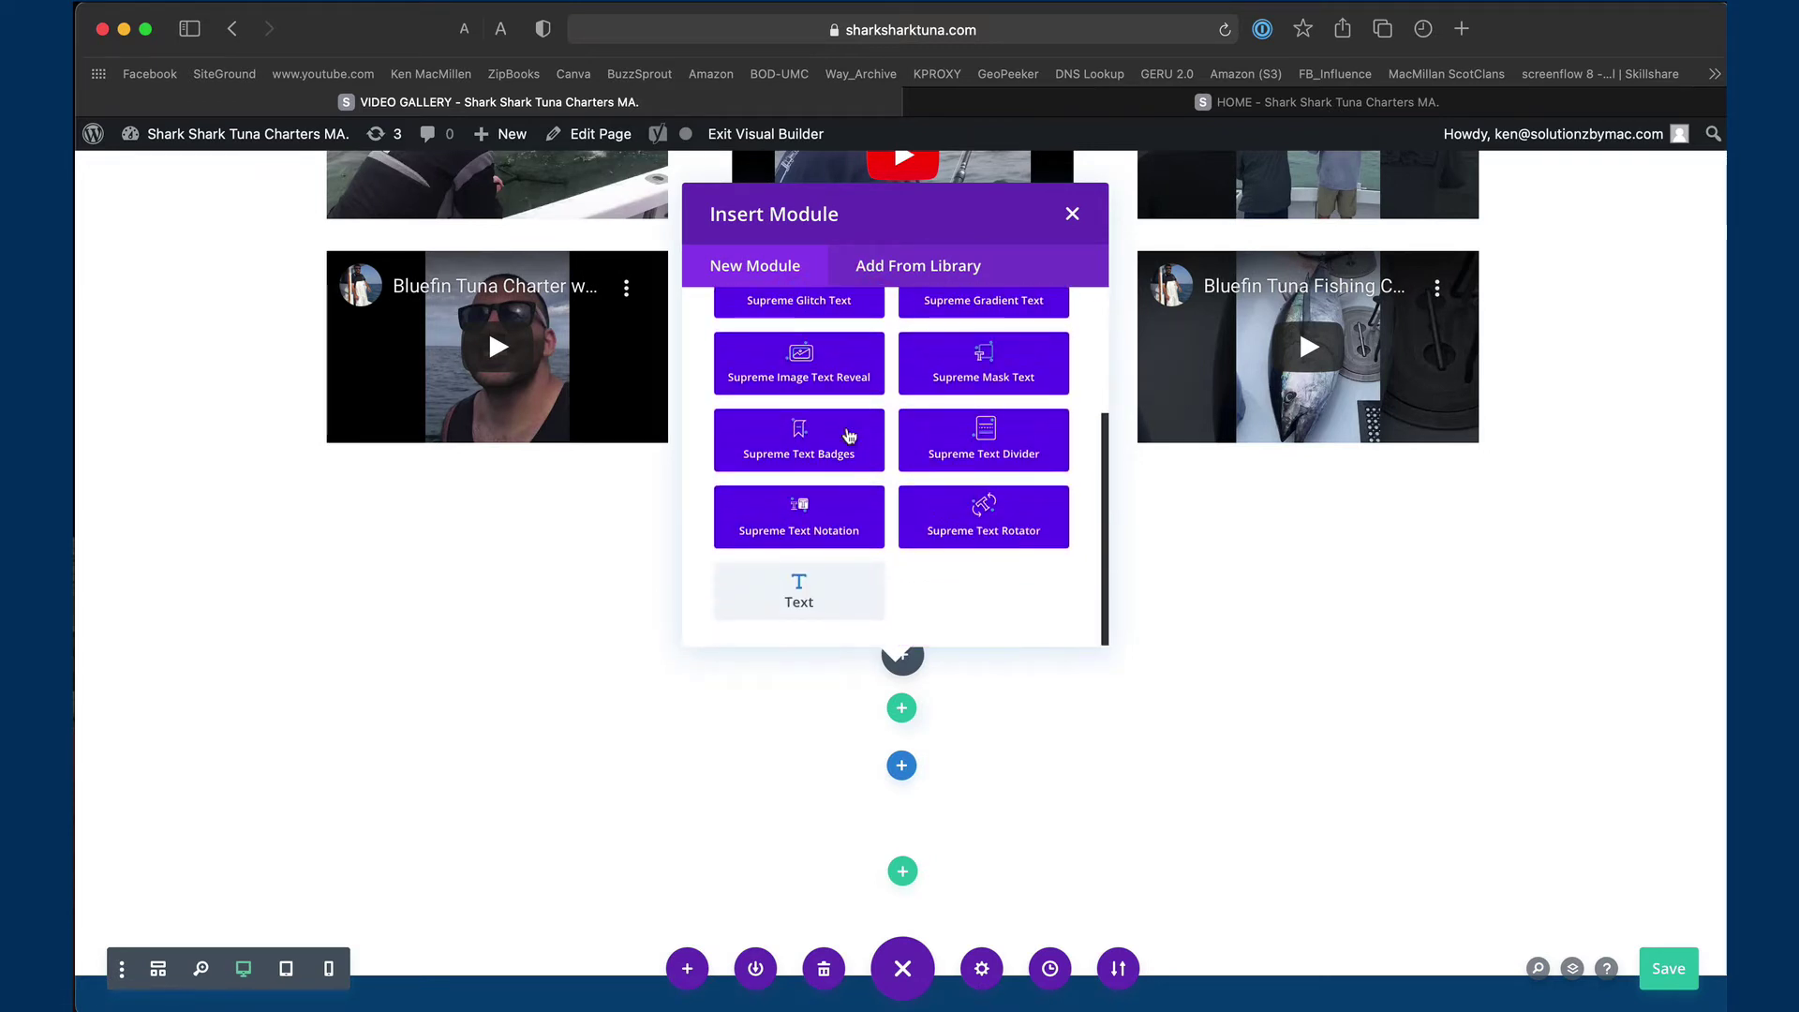
click(790, 588)
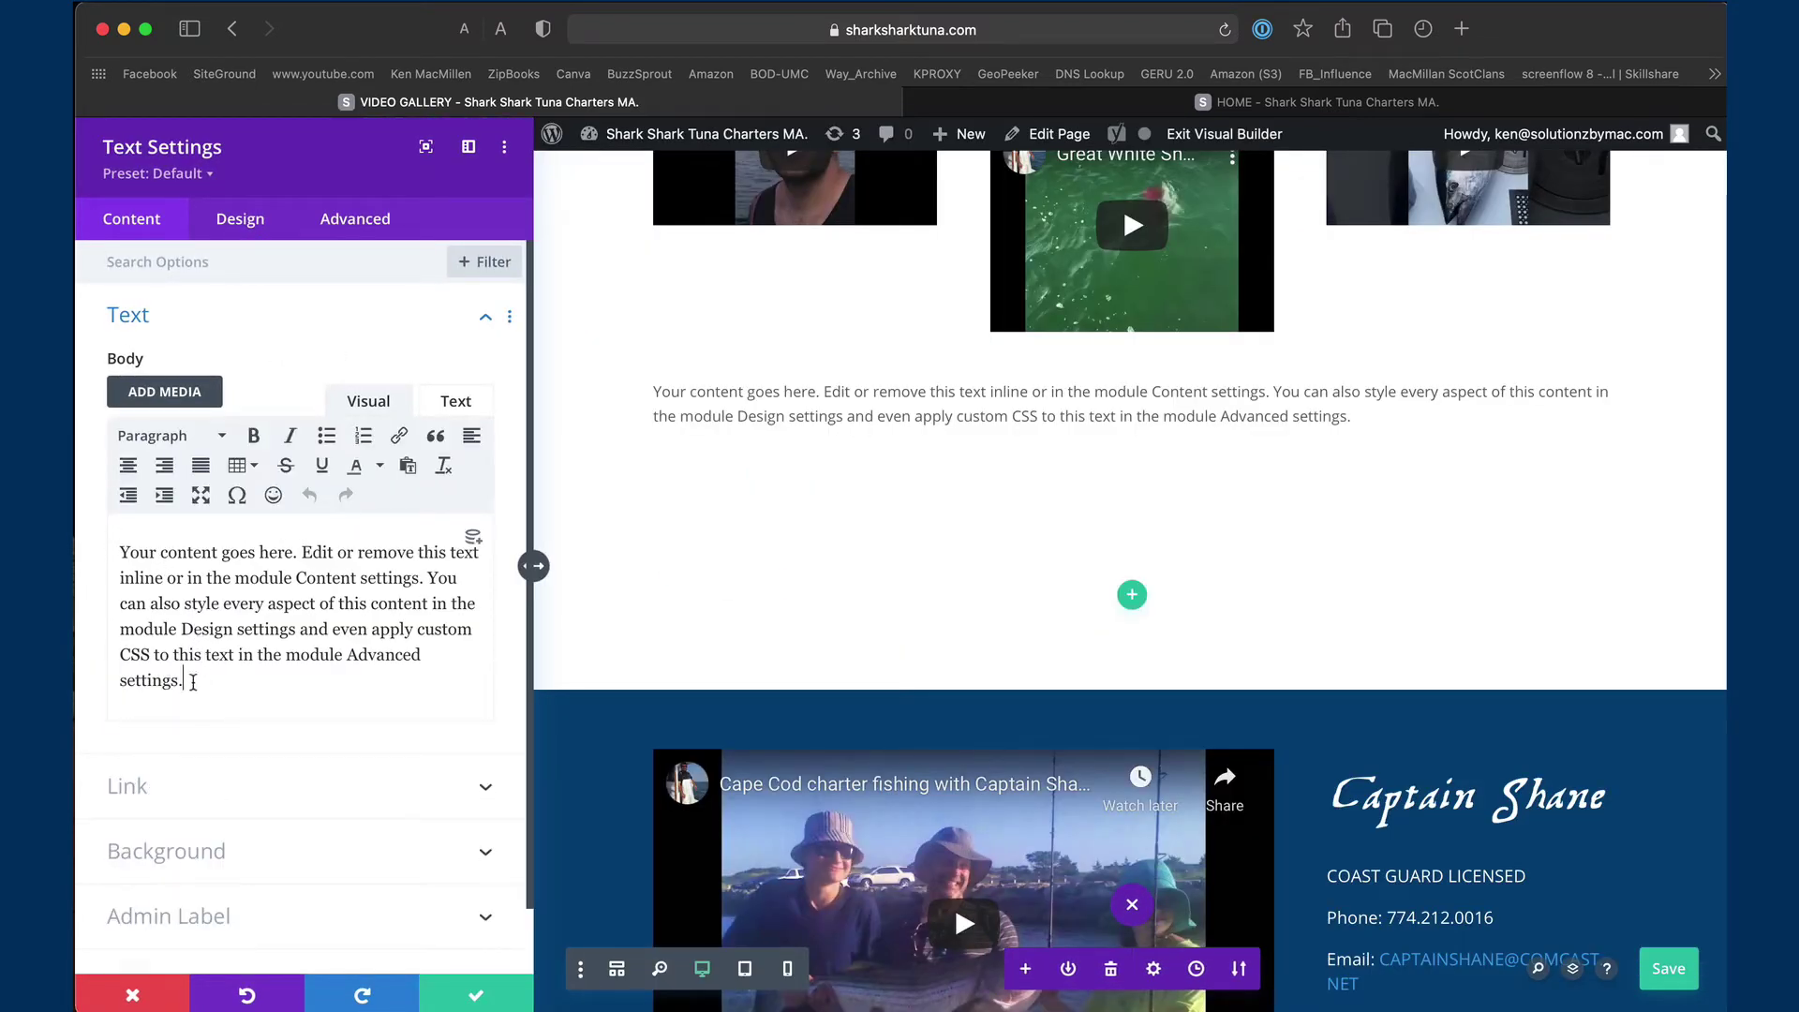
Replace the placeholder text with "Bass Fishing", format it as bold Heading 1, and save the module settings
drag(193, 681, 116, 546)
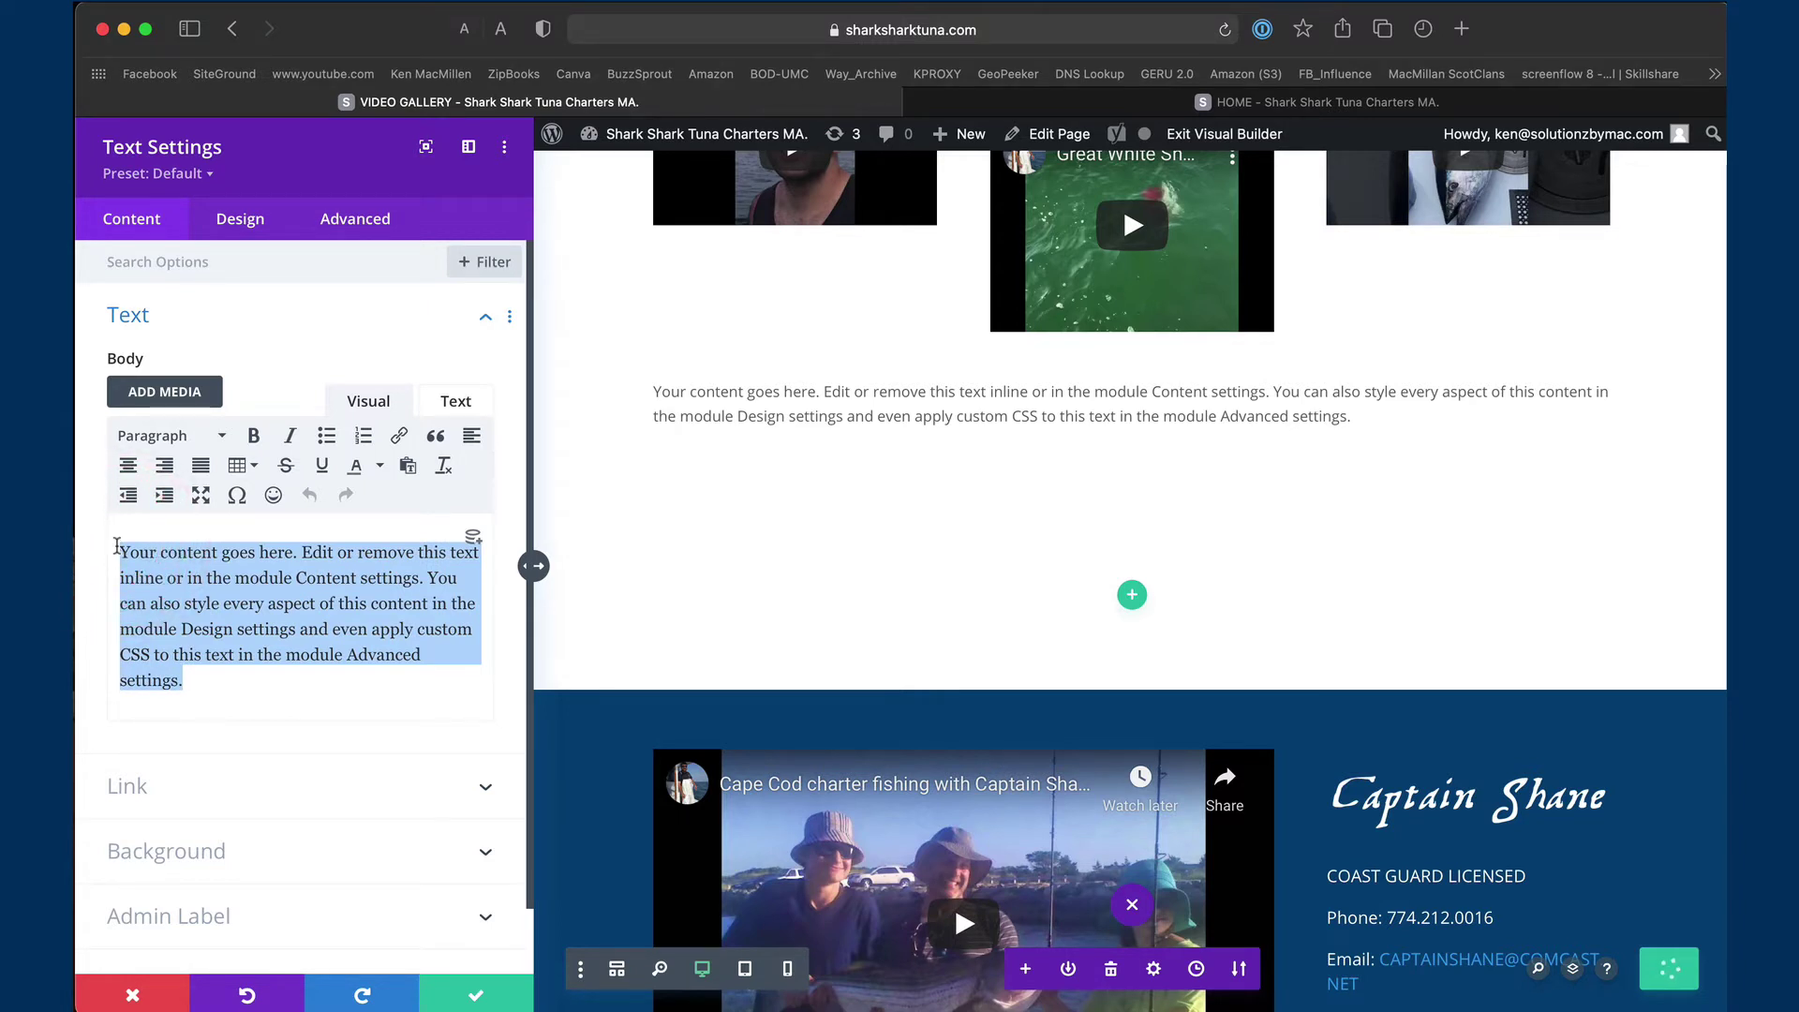
text(Bass Fishing)
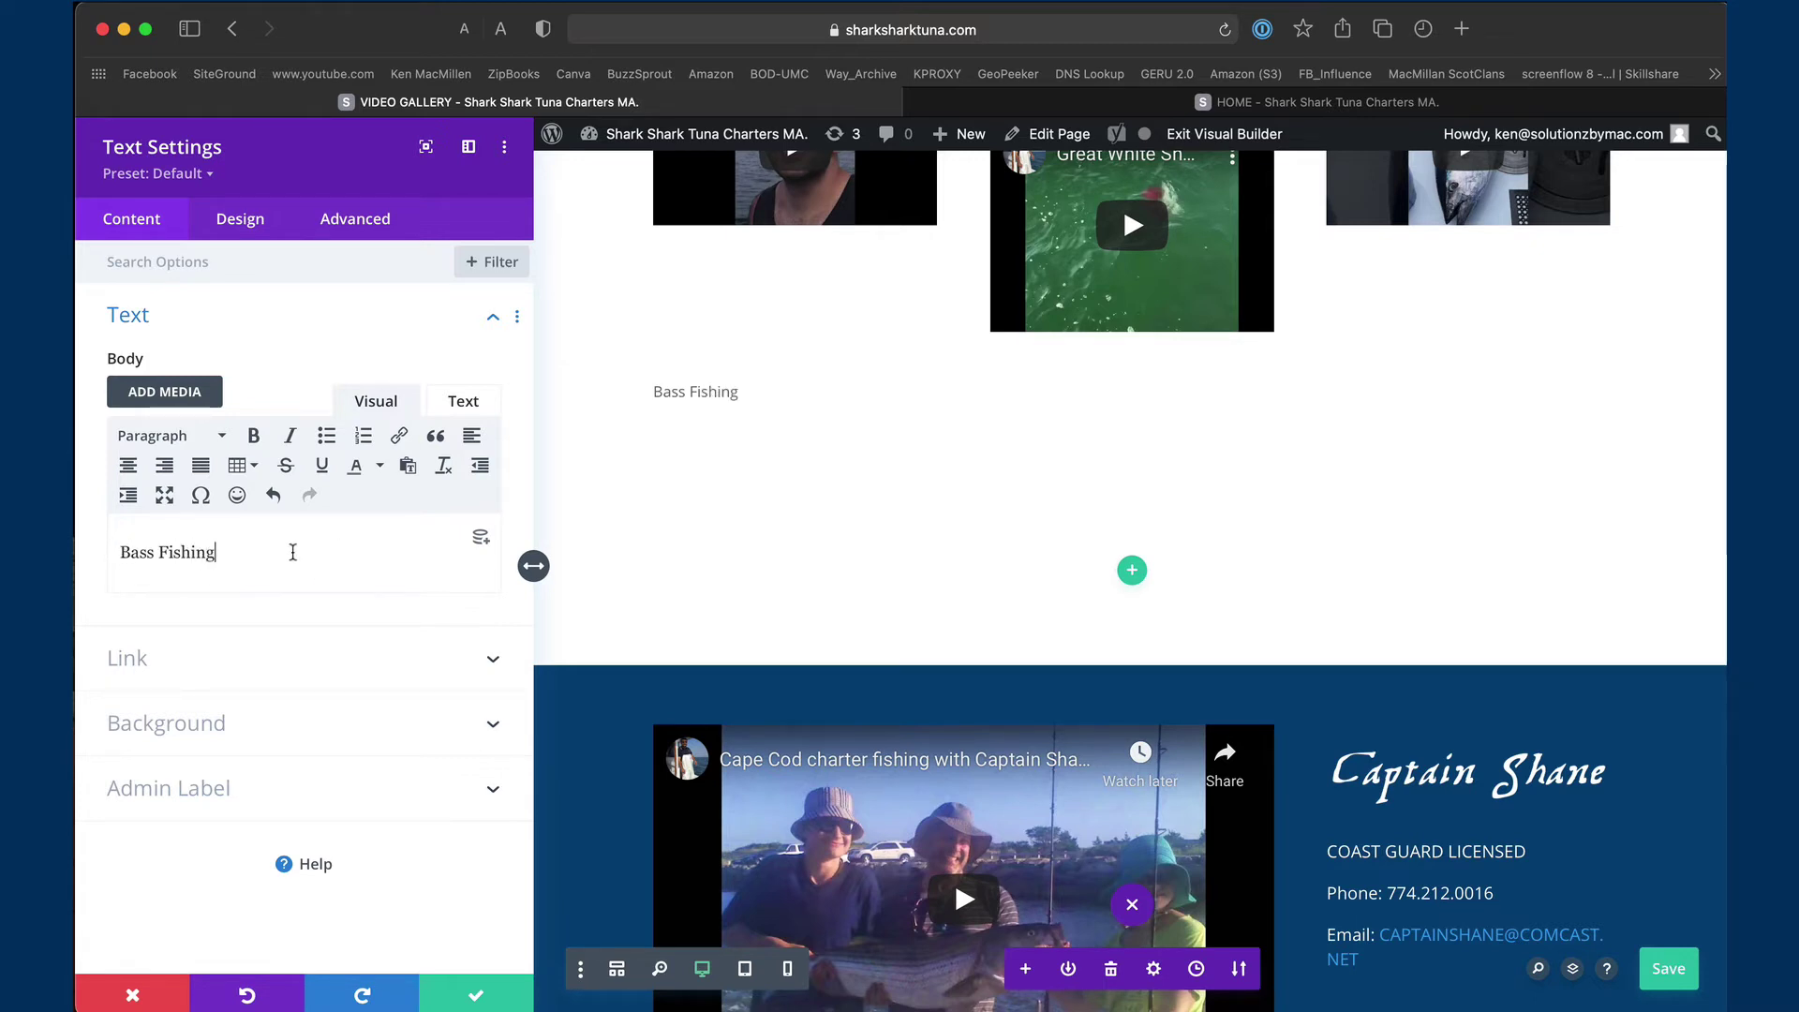
click(222, 437)
click(199, 516)
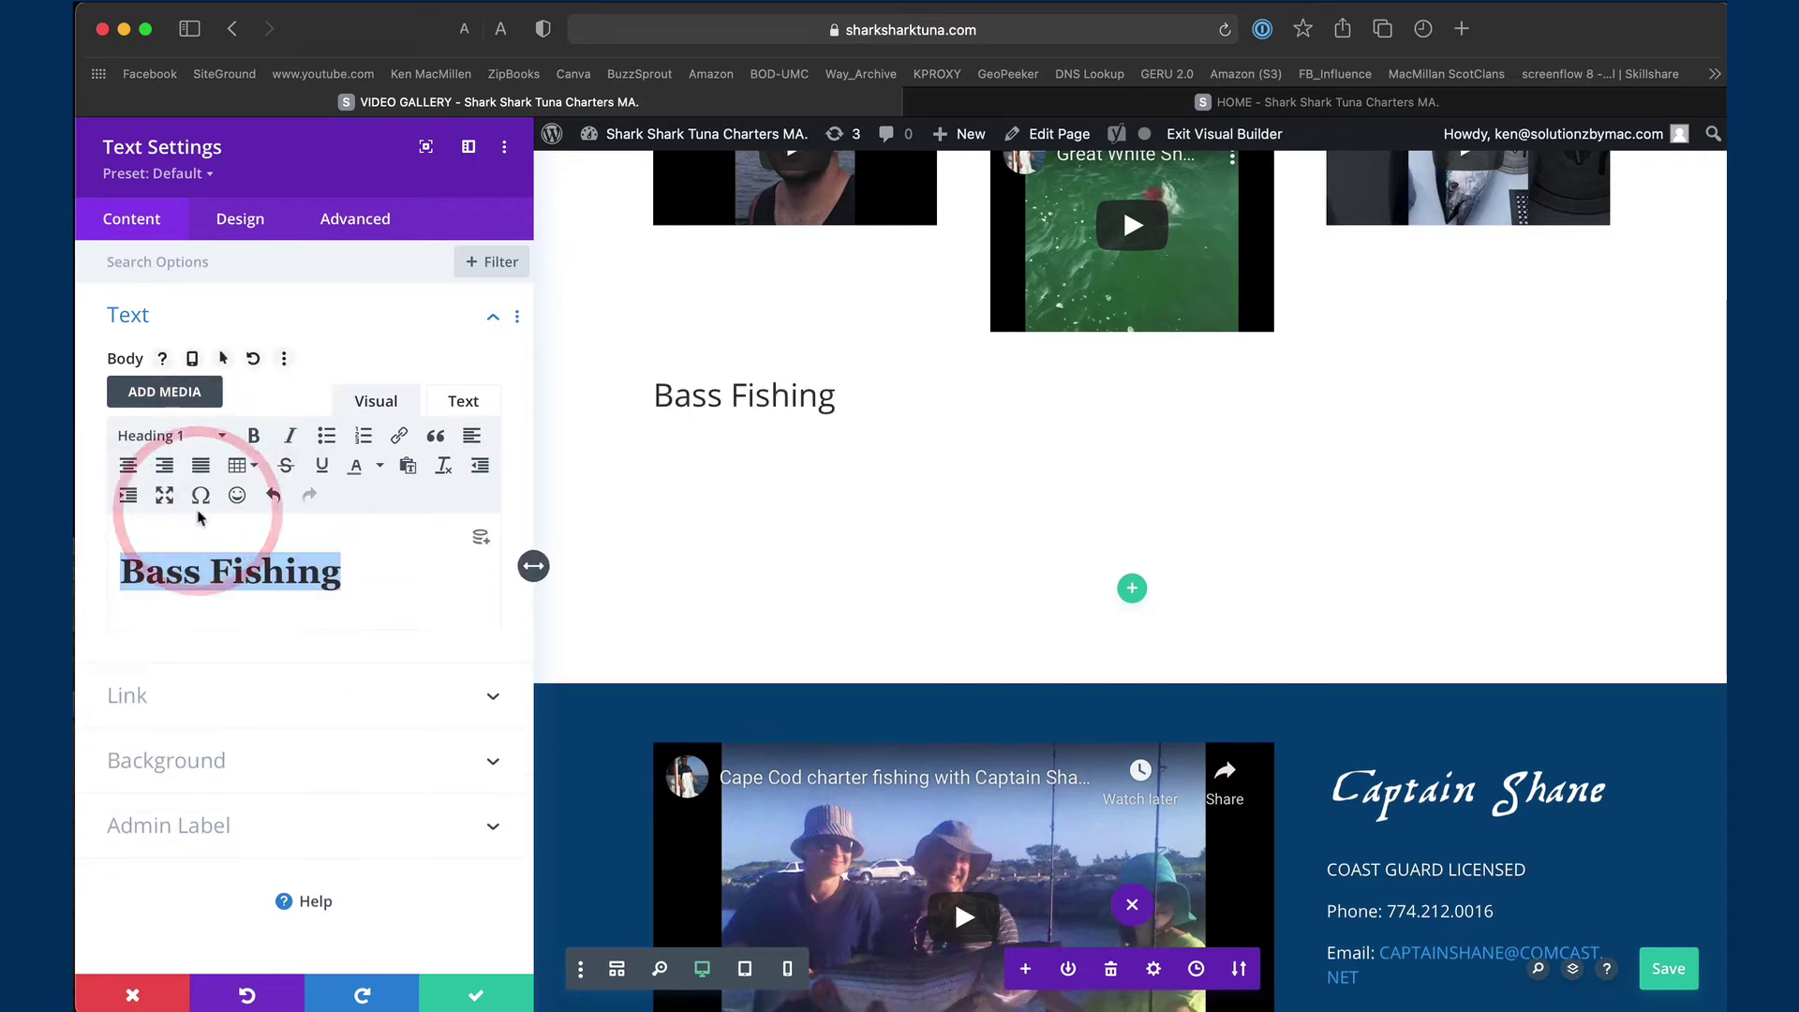
click(253, 437)
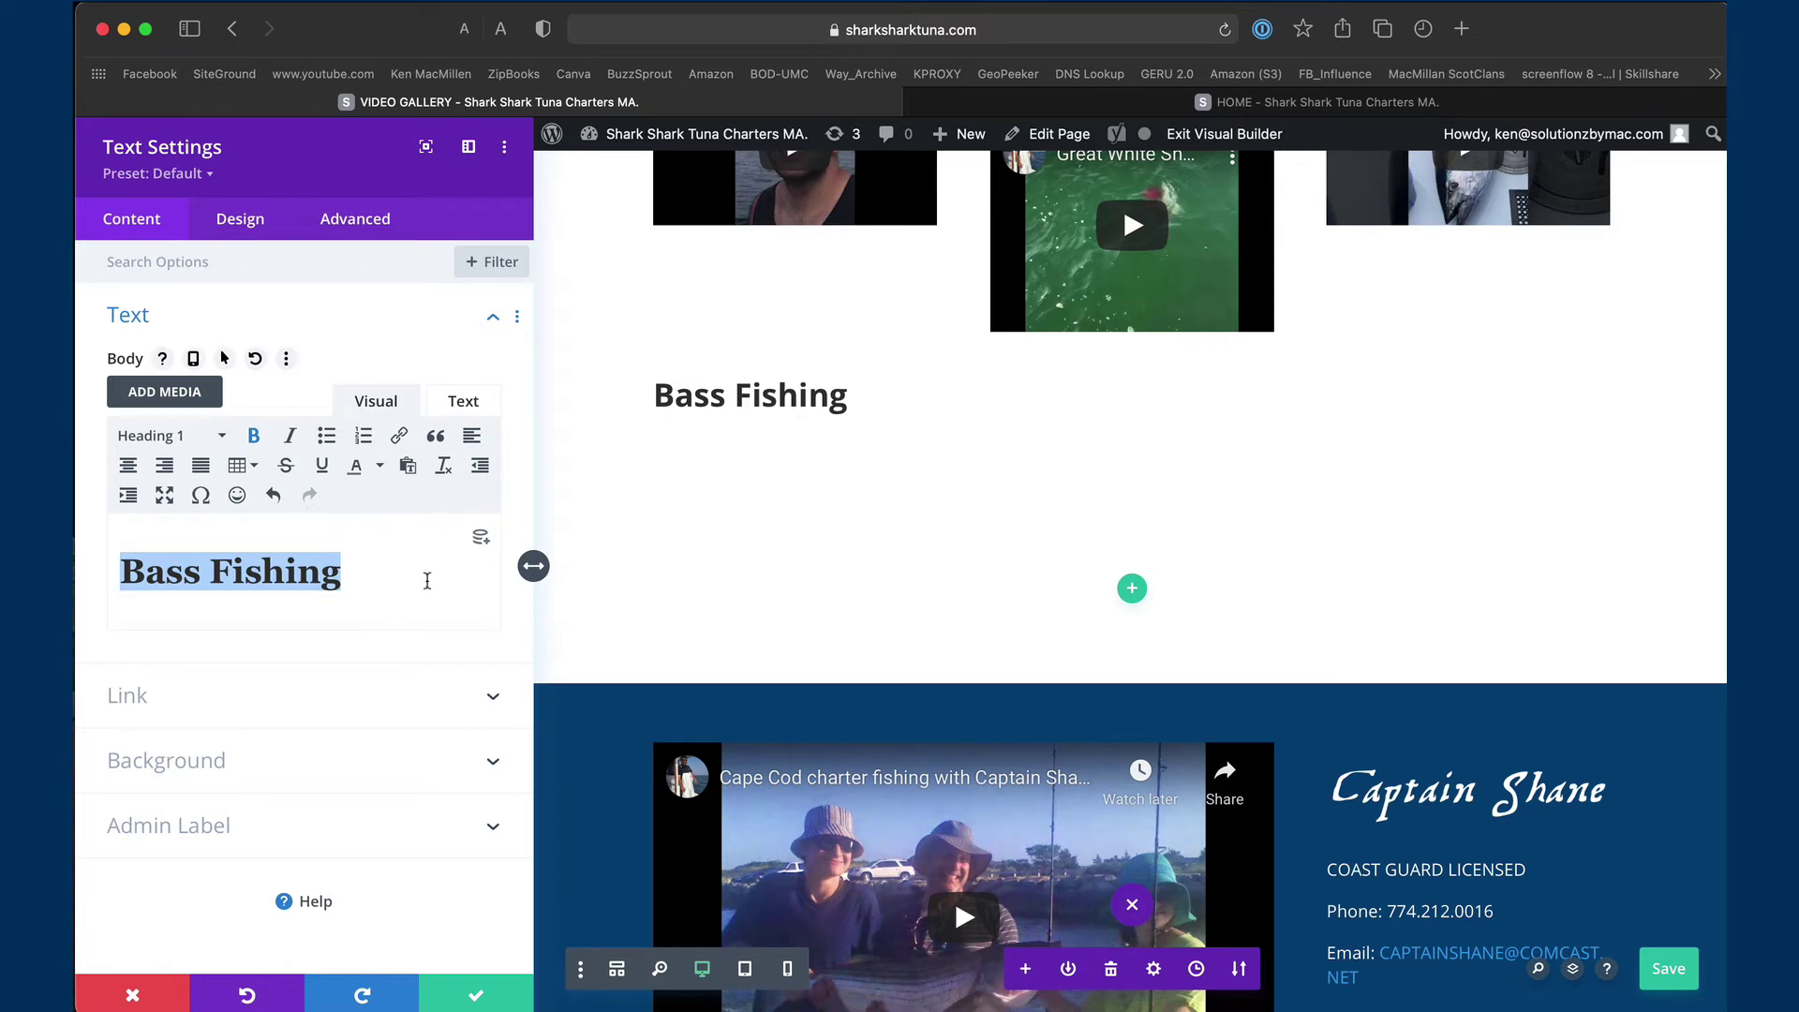
click(459, 993)
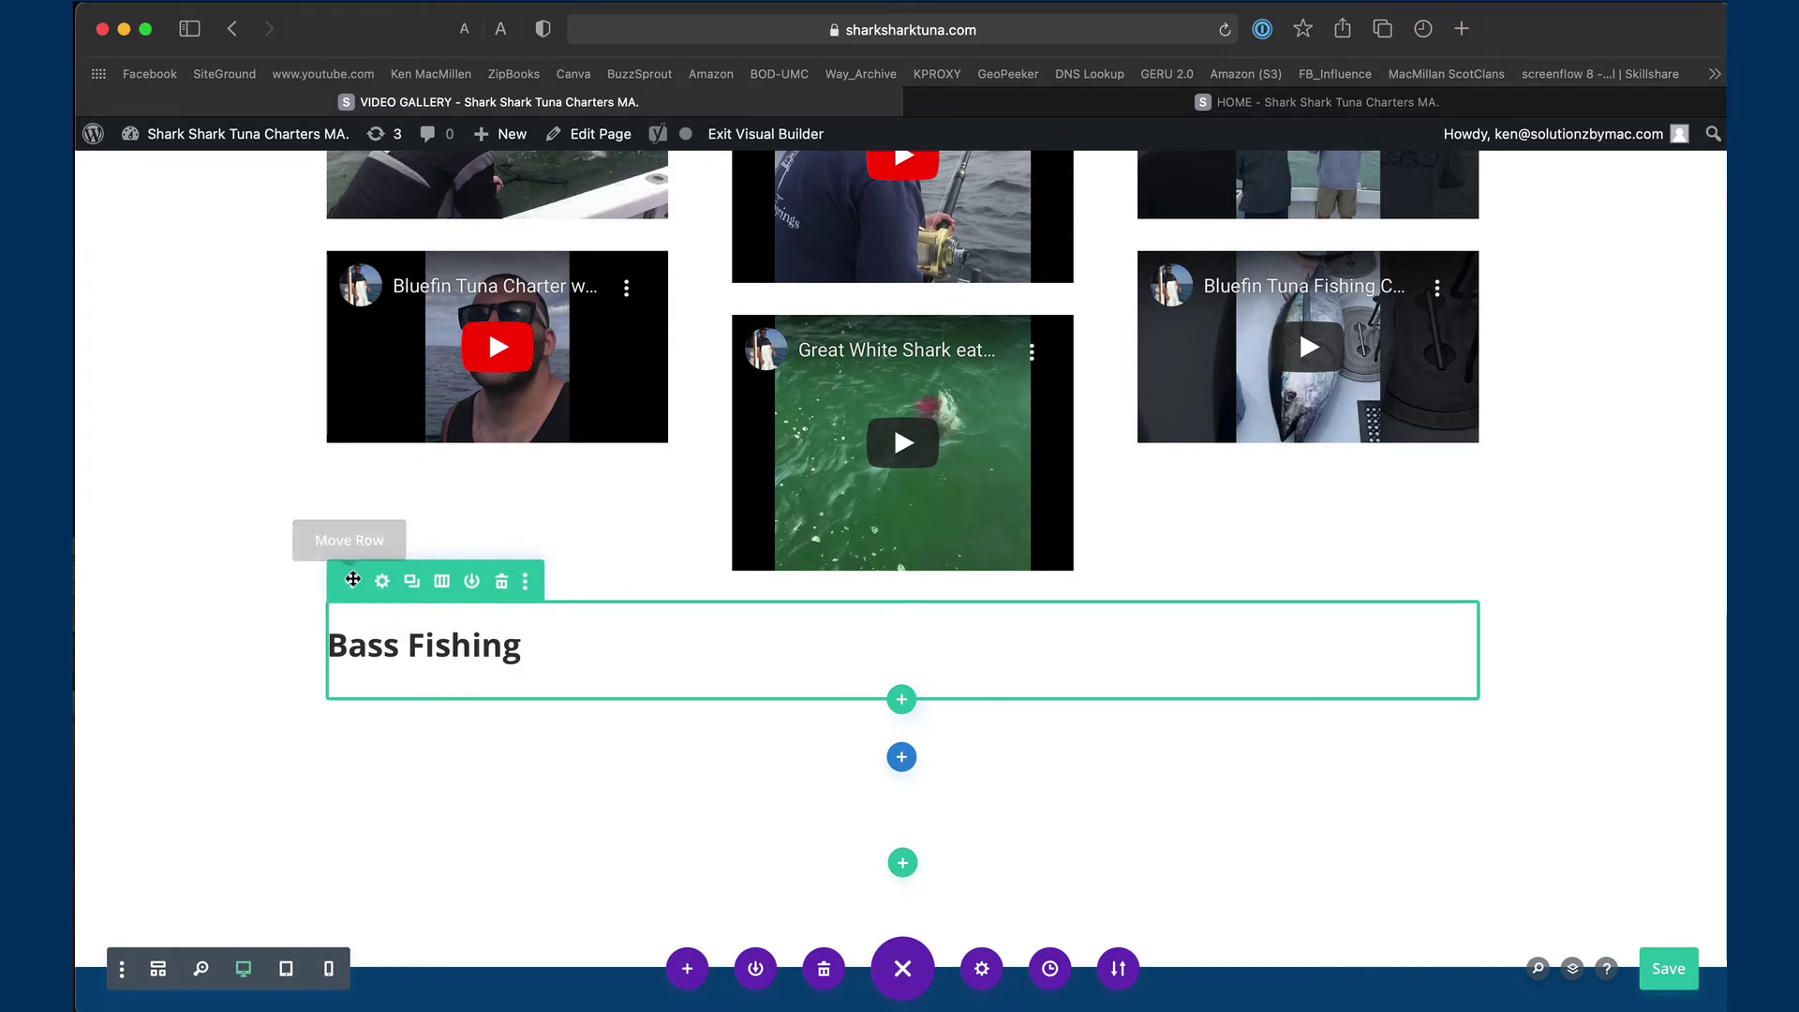
Move the Bass Fishing row up so it sits between the two rows of videos
scroll(352, 579, up, 5)
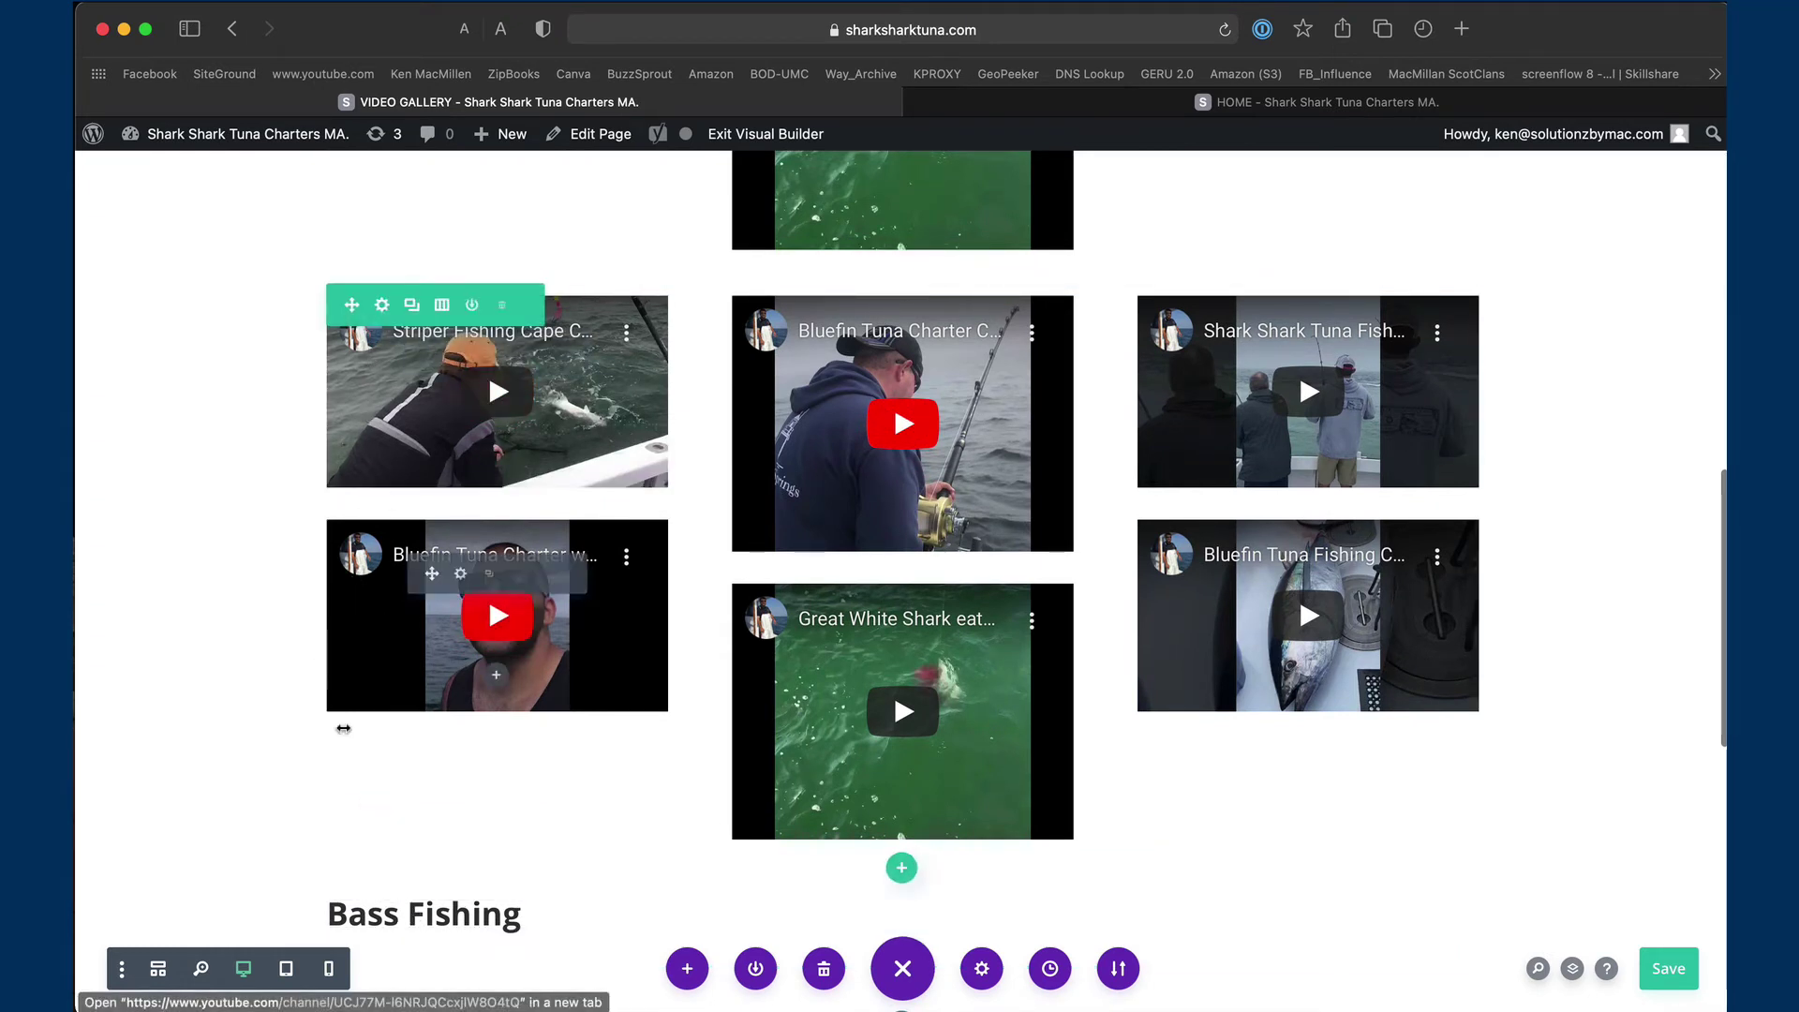
scroll(346, 825, down, 1)
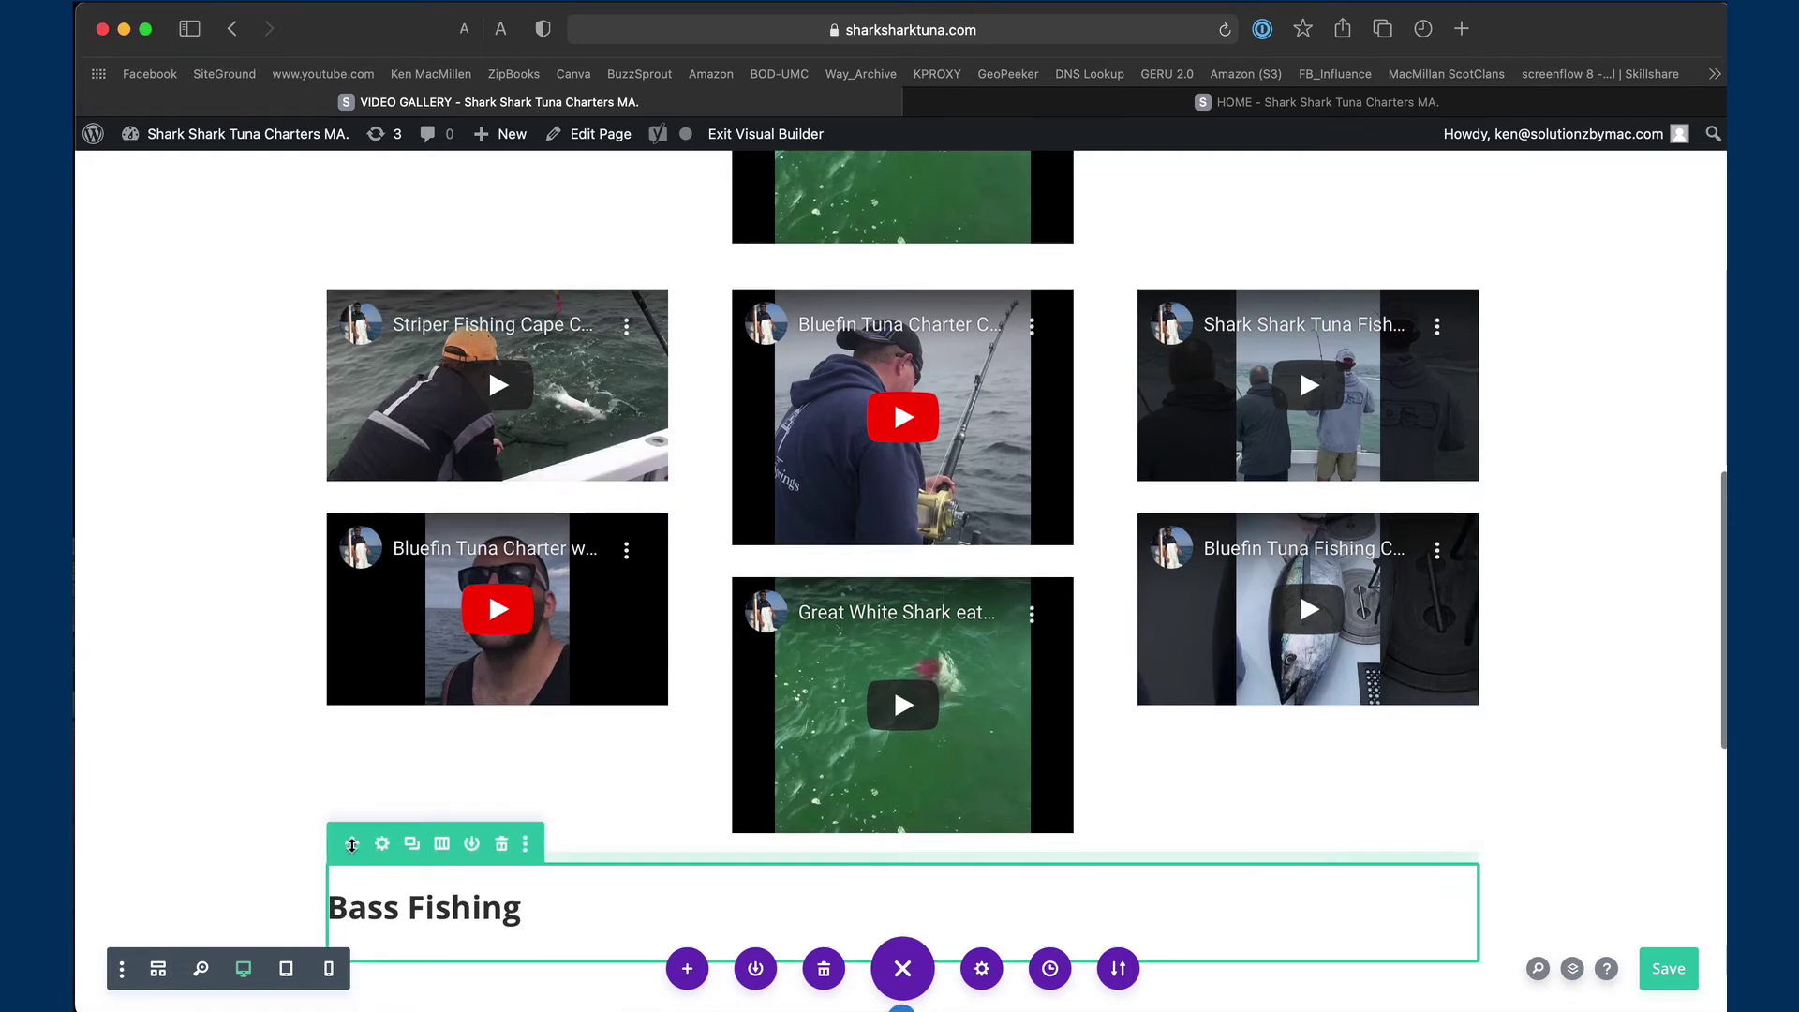
scroll(320, 756, up, 2)
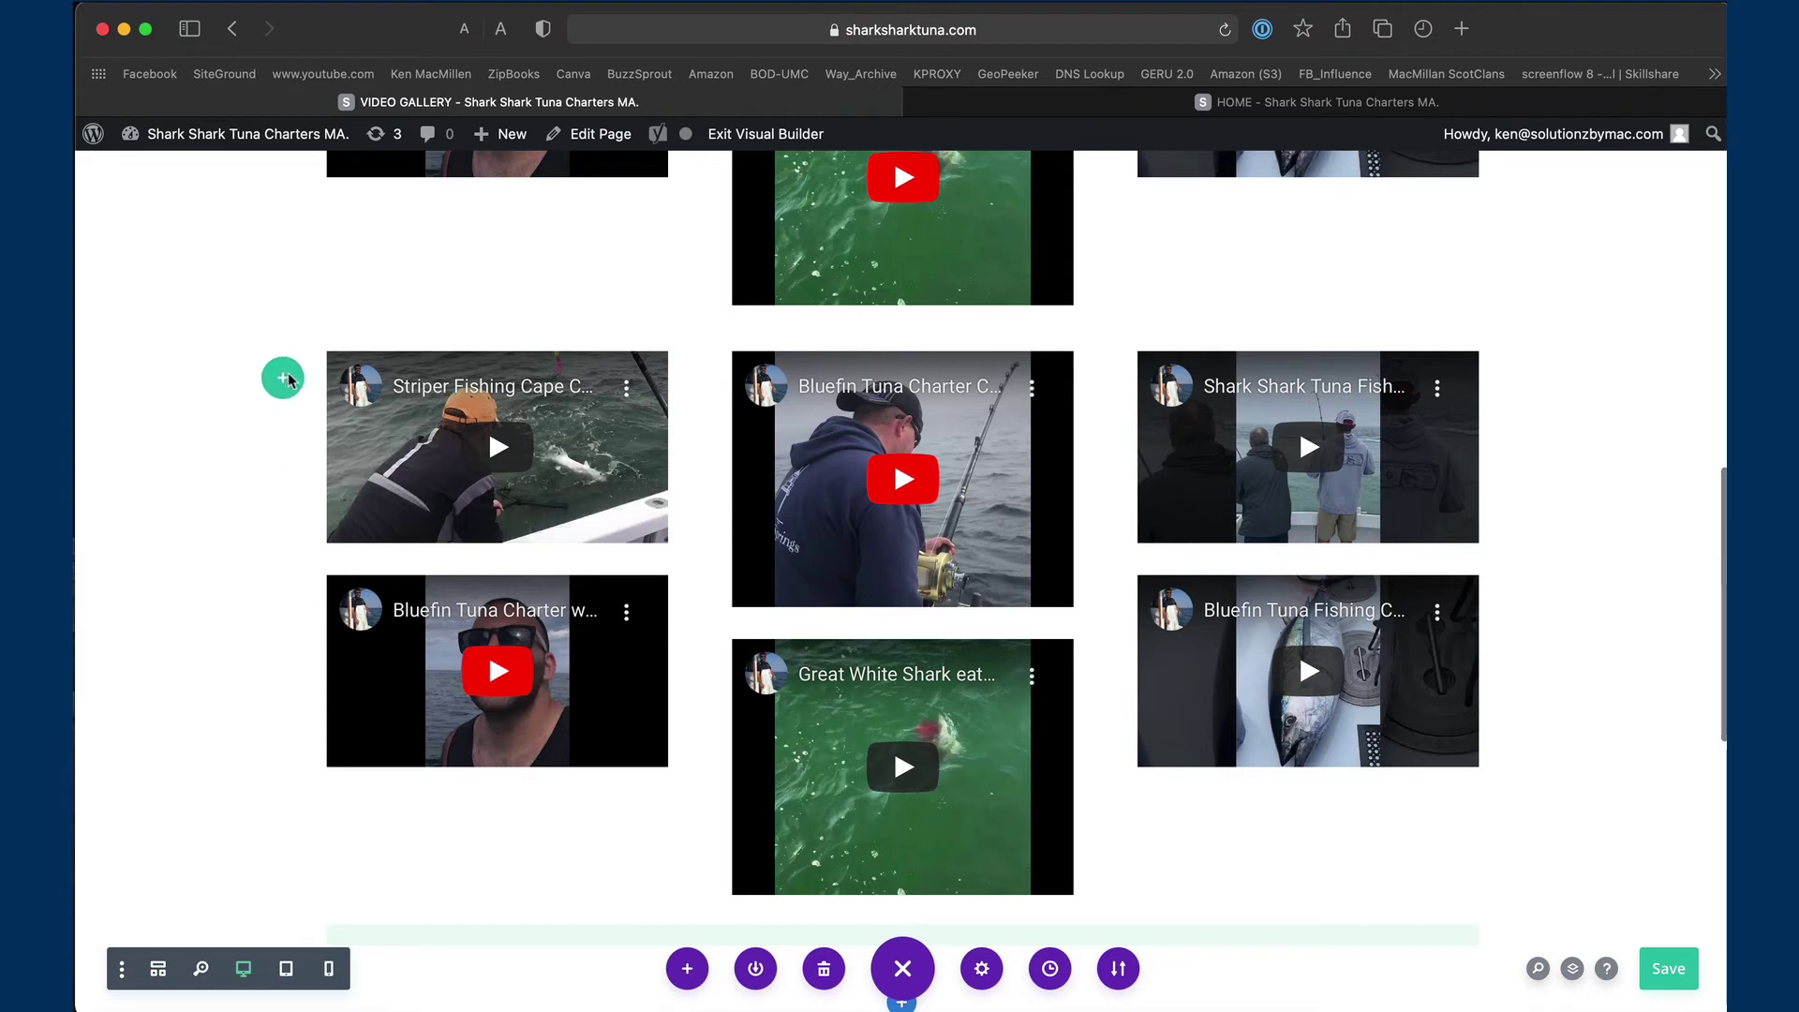
mouse_move(357, 345)
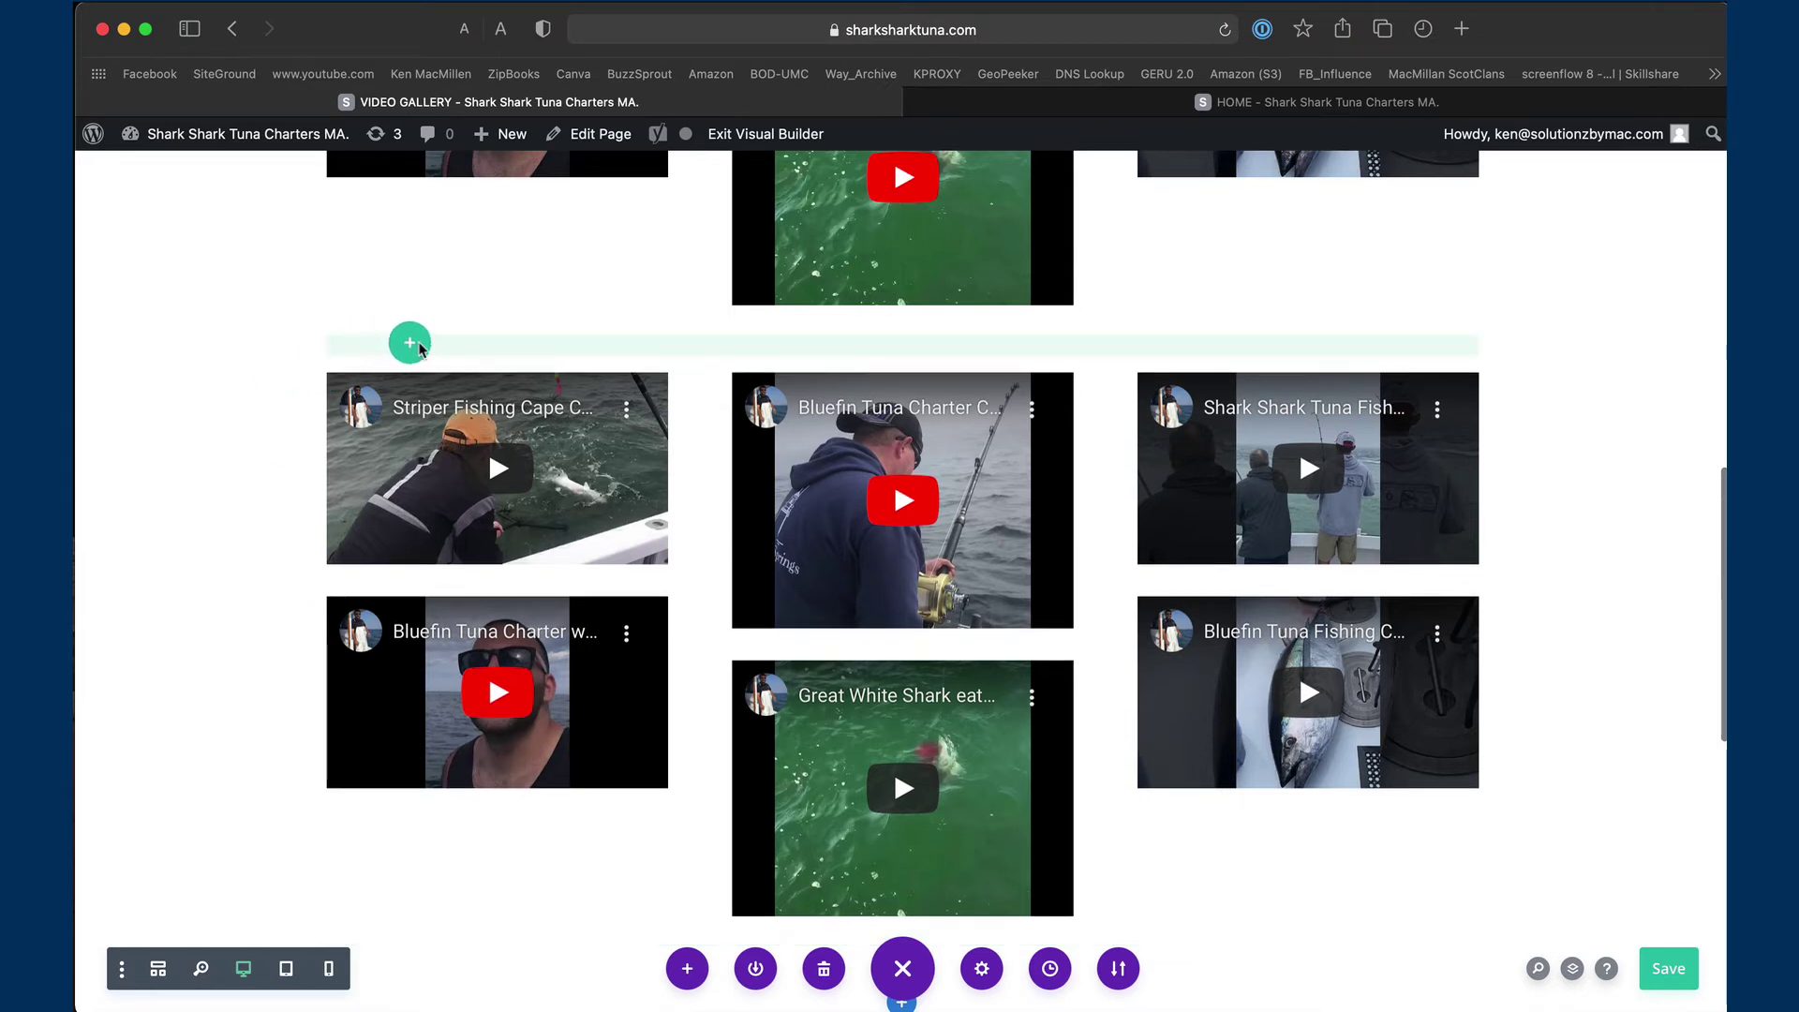
drag(421, 346, 422, 345)
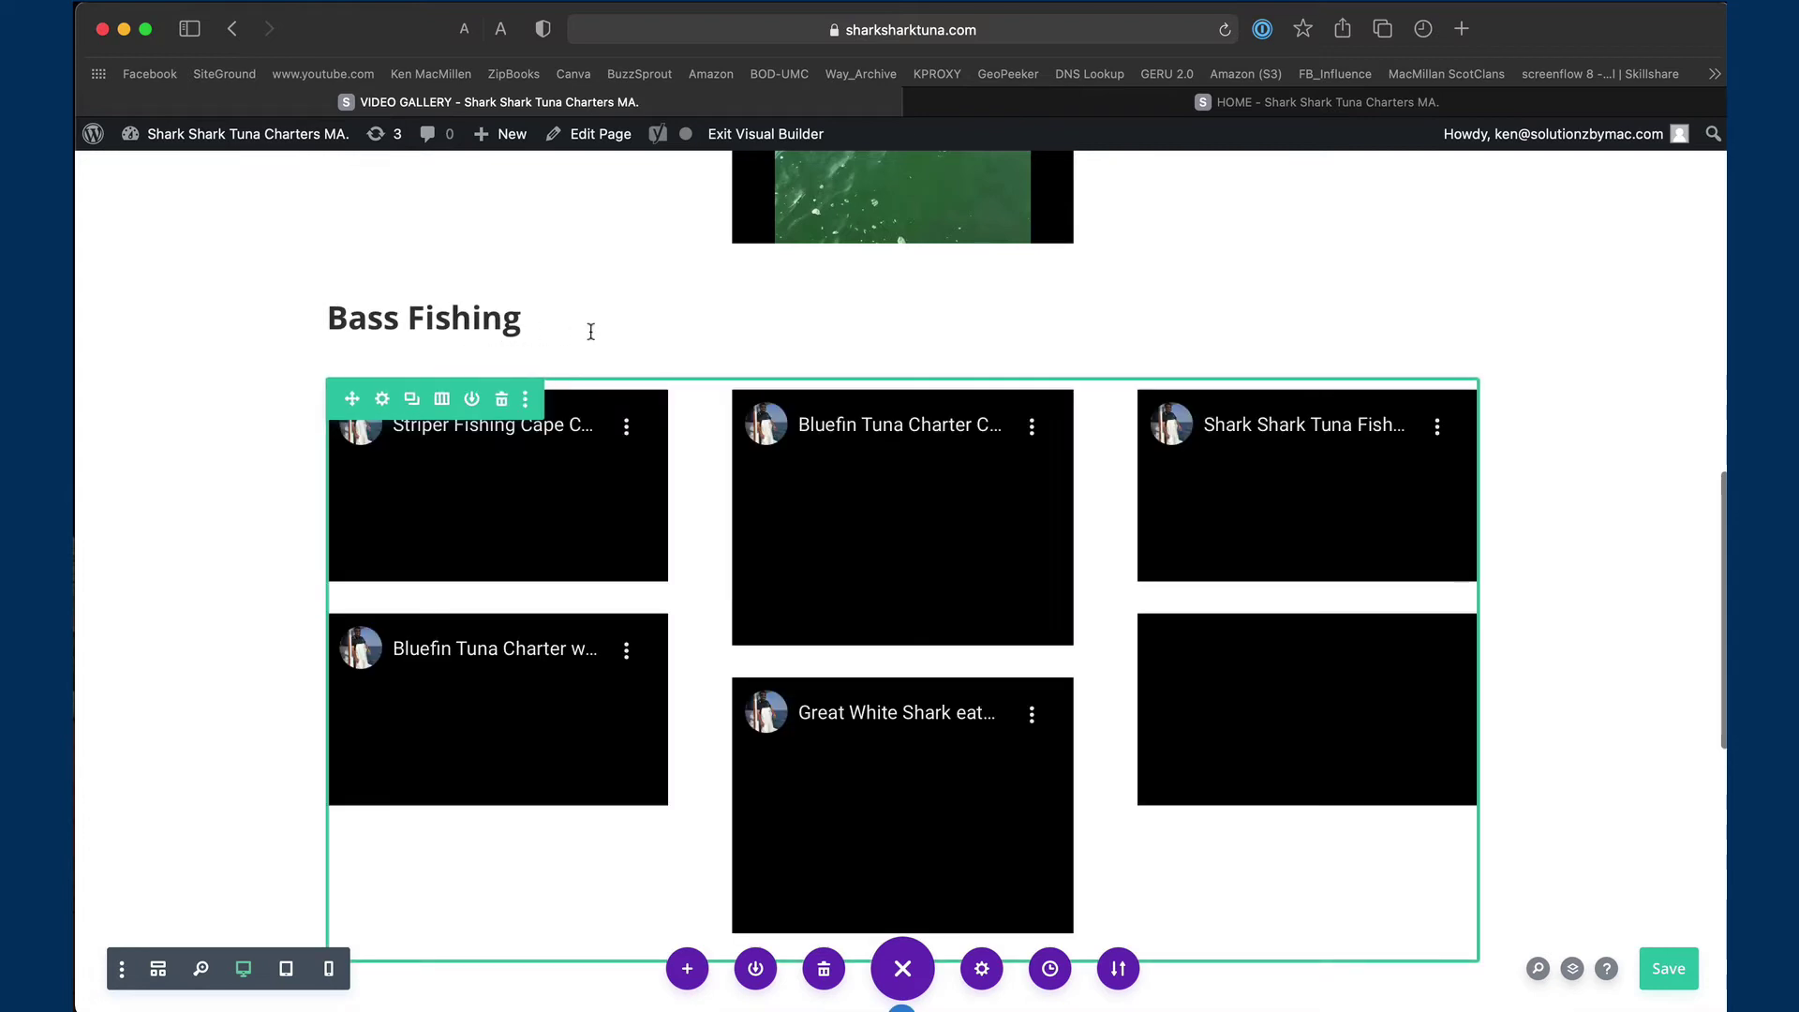
Duplicate the Bass Fishing text module inside its row between the two rows of videos
scroll(582, 347, up, 5)
scroll(586, 353, up, 5)
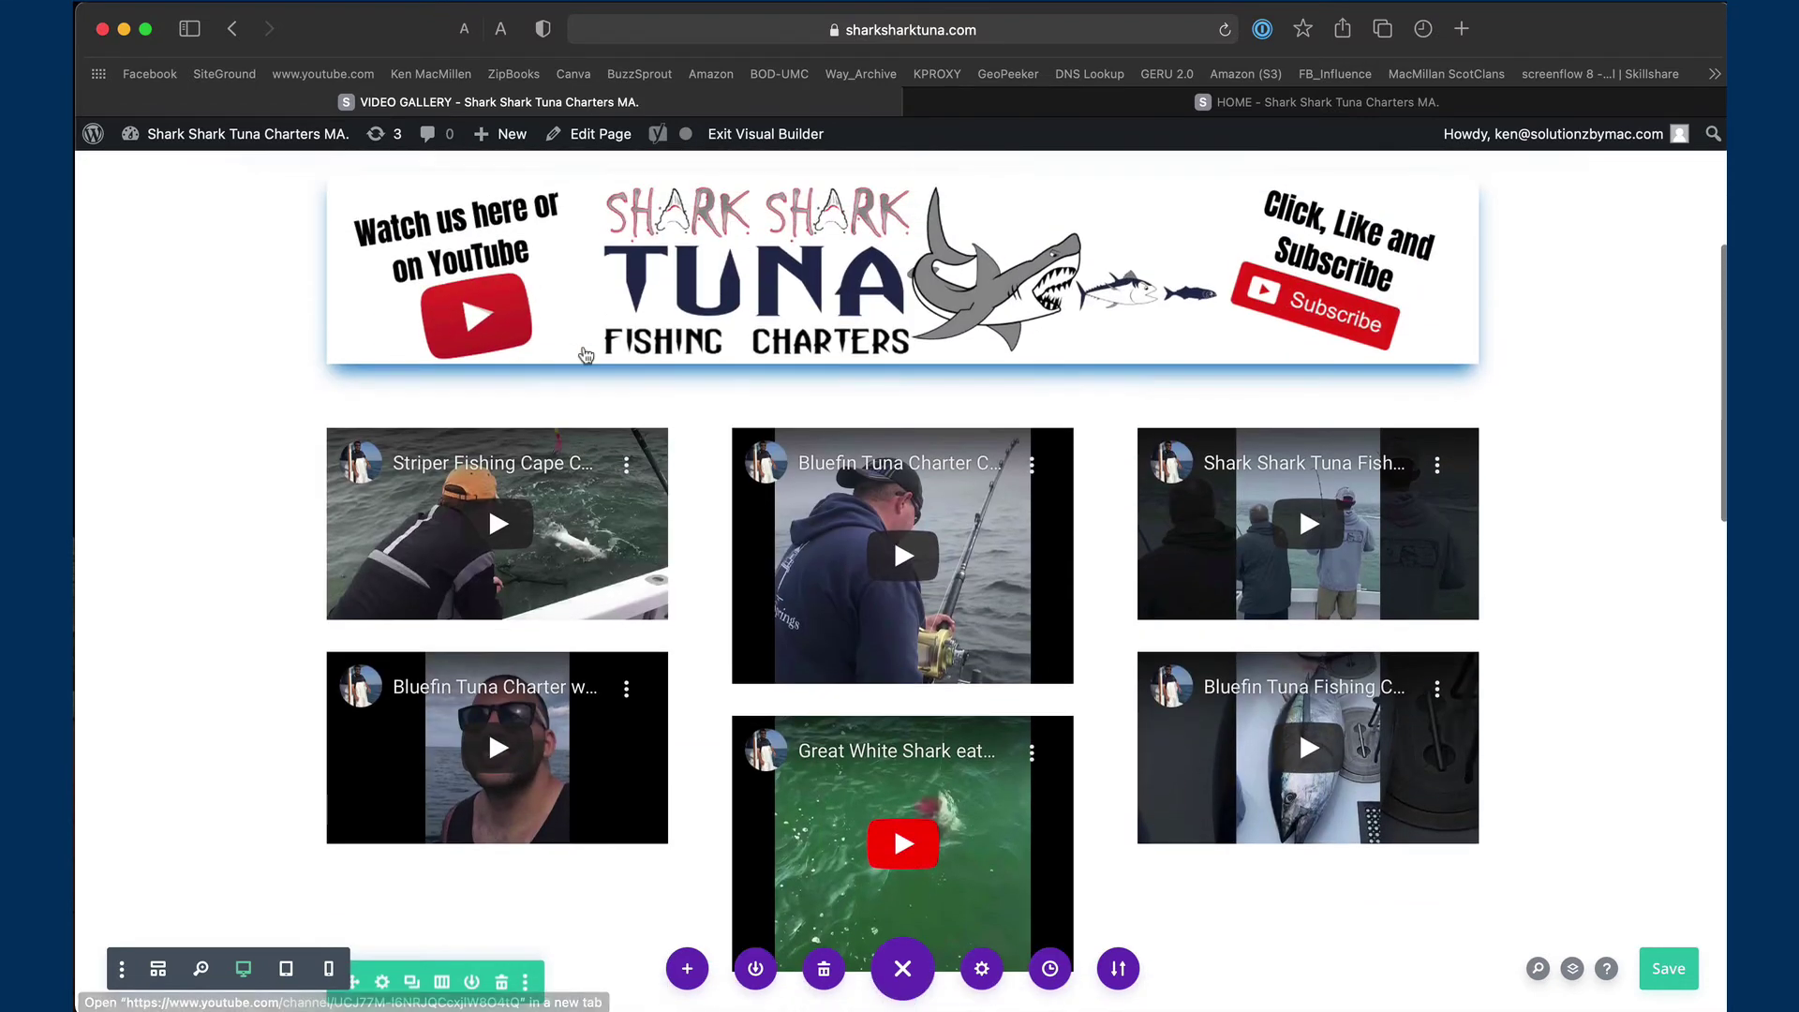
scroll(585, 355, down, 3)
scroll(585, 355, down, 2)
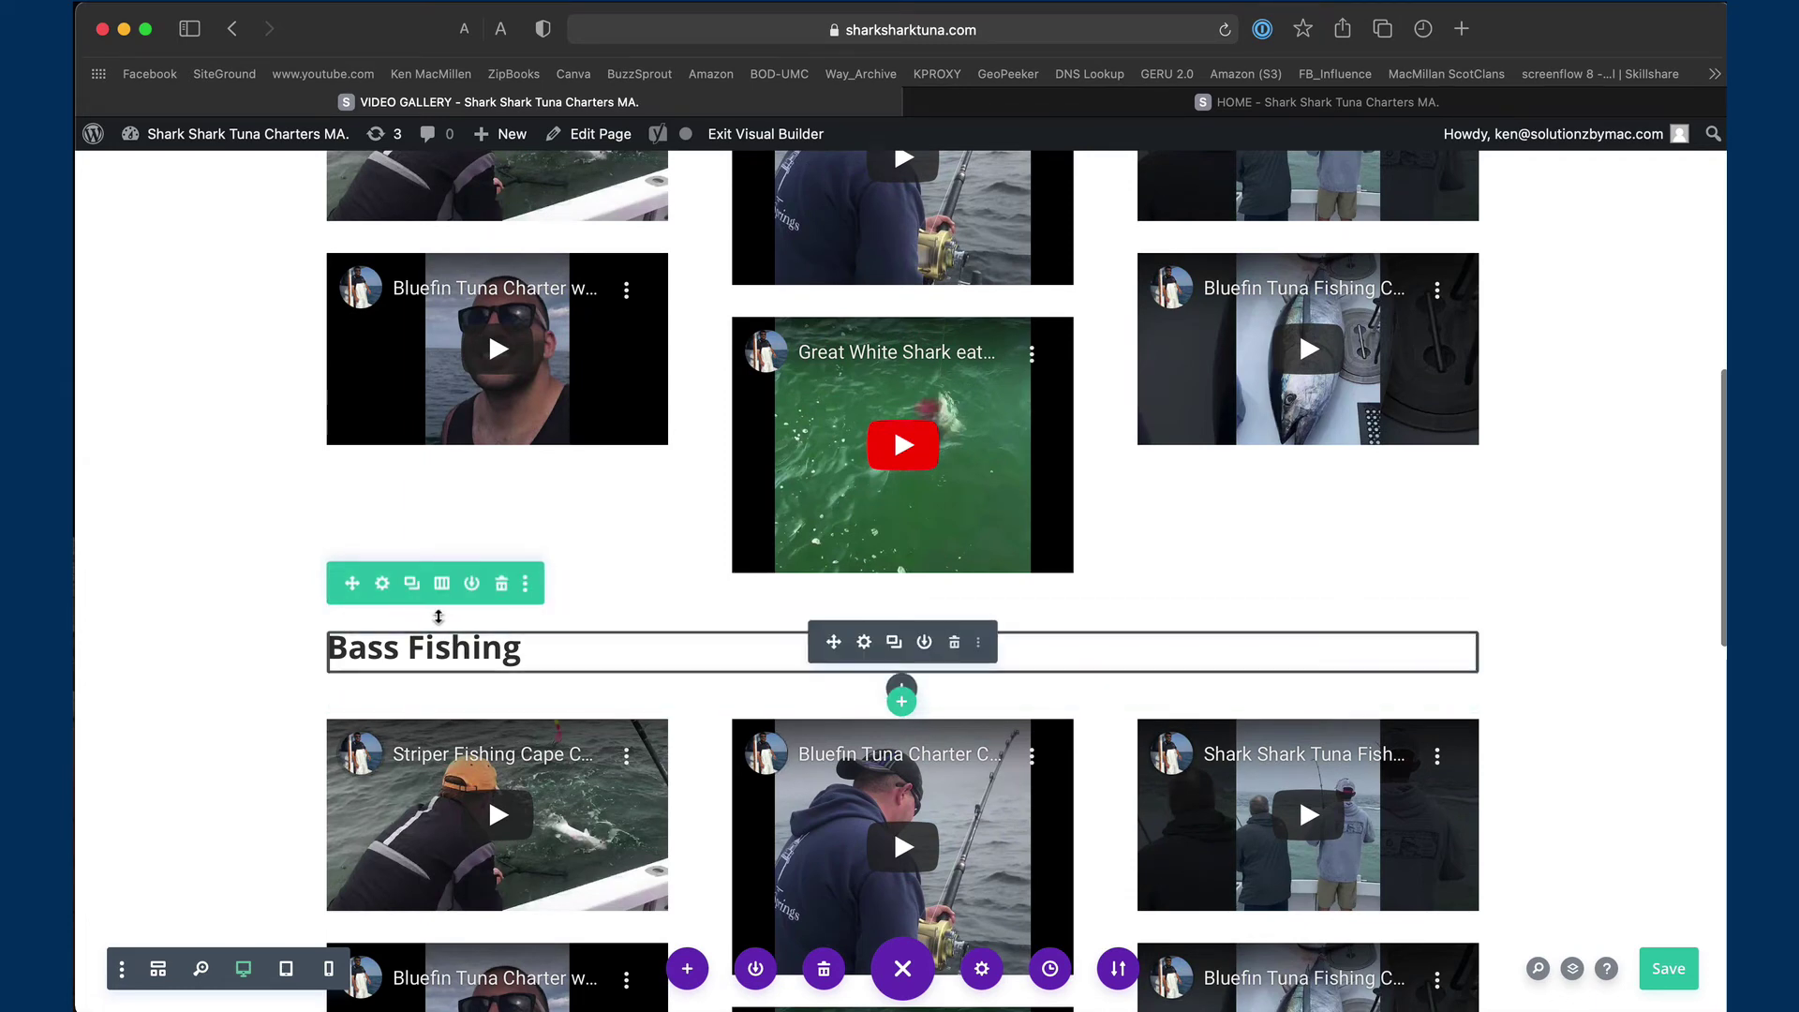
scroll(450, 693, up, 2)
scroll(446, 584, up, 3)
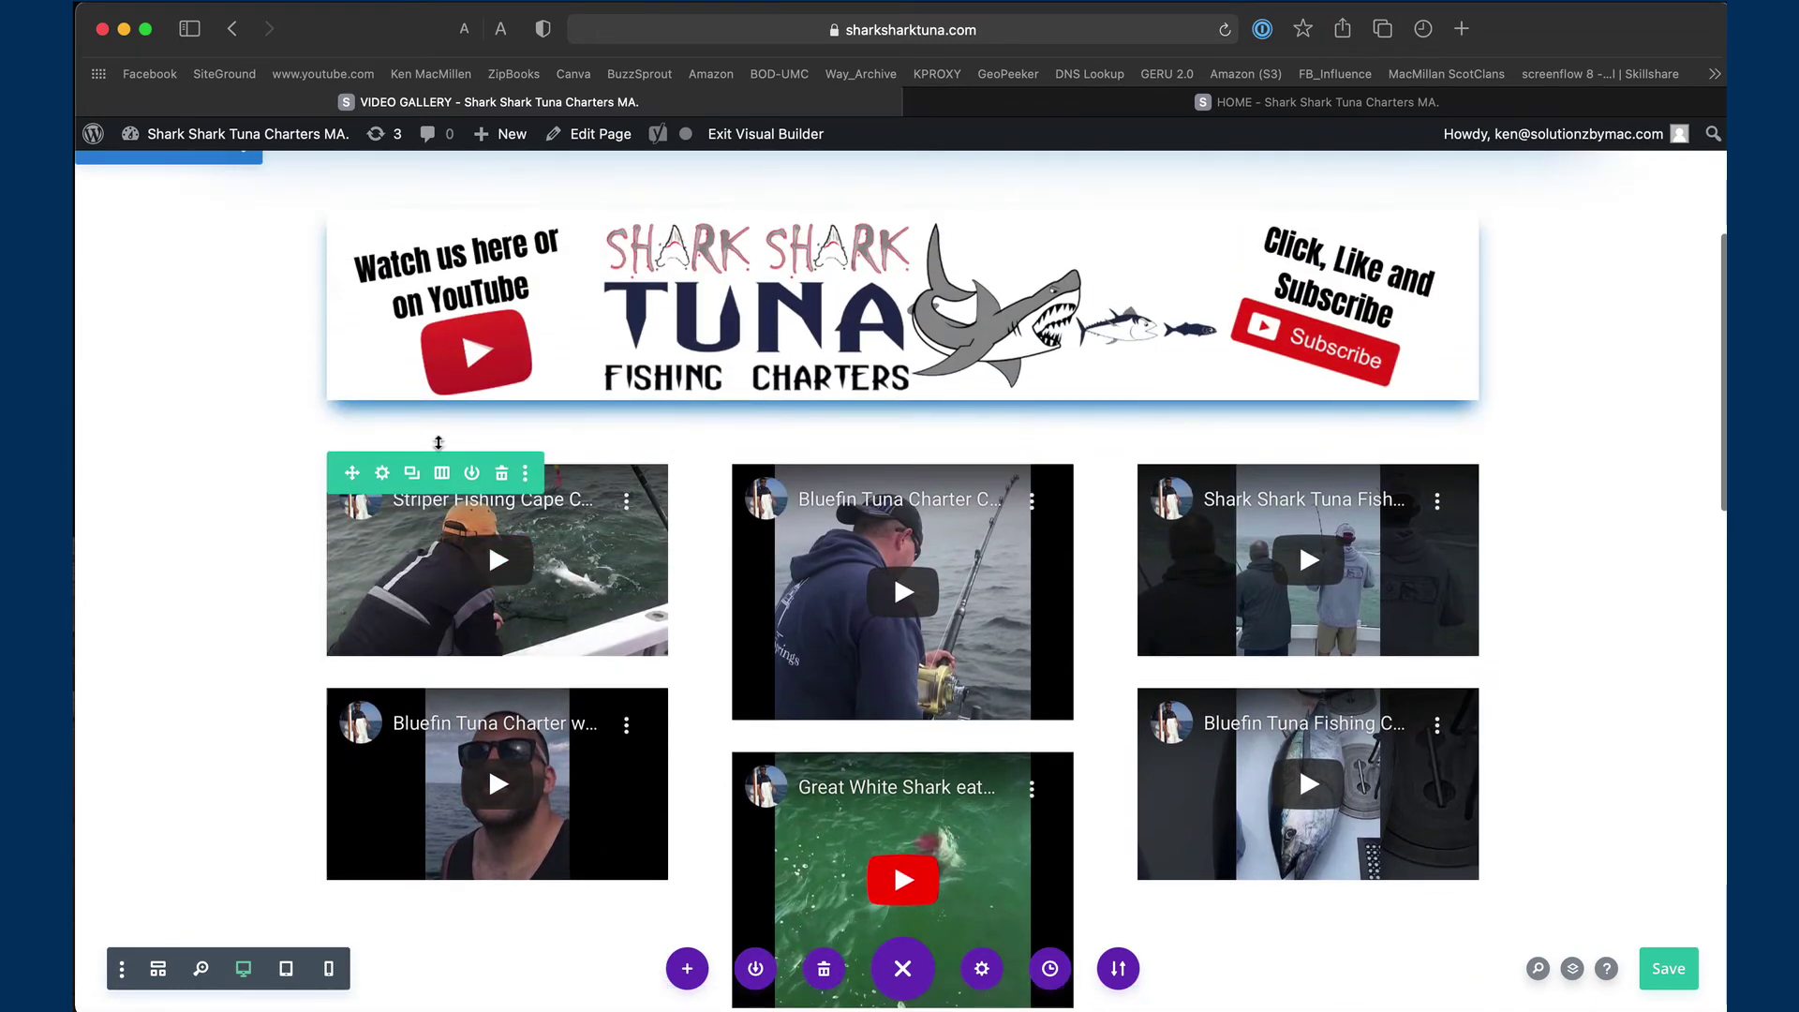
scroll(504, 722, down, 4)
scroll(504, 722, down, 1)
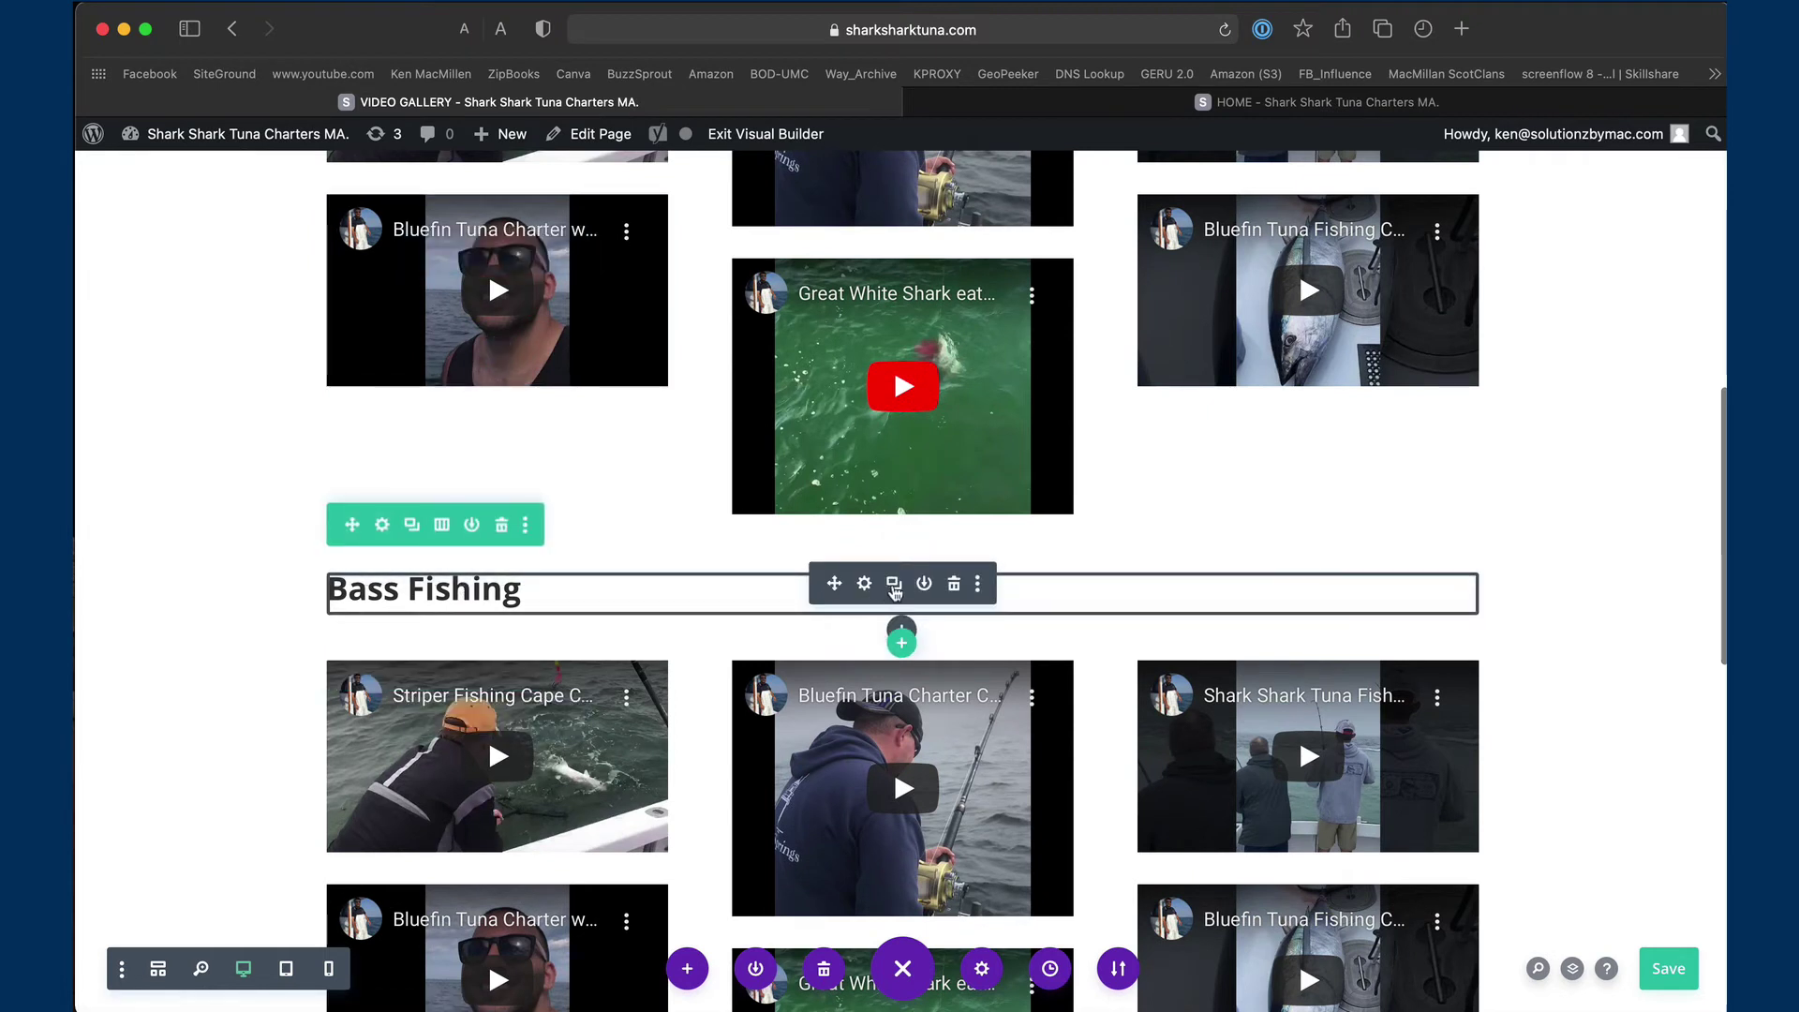
click(894, 585)
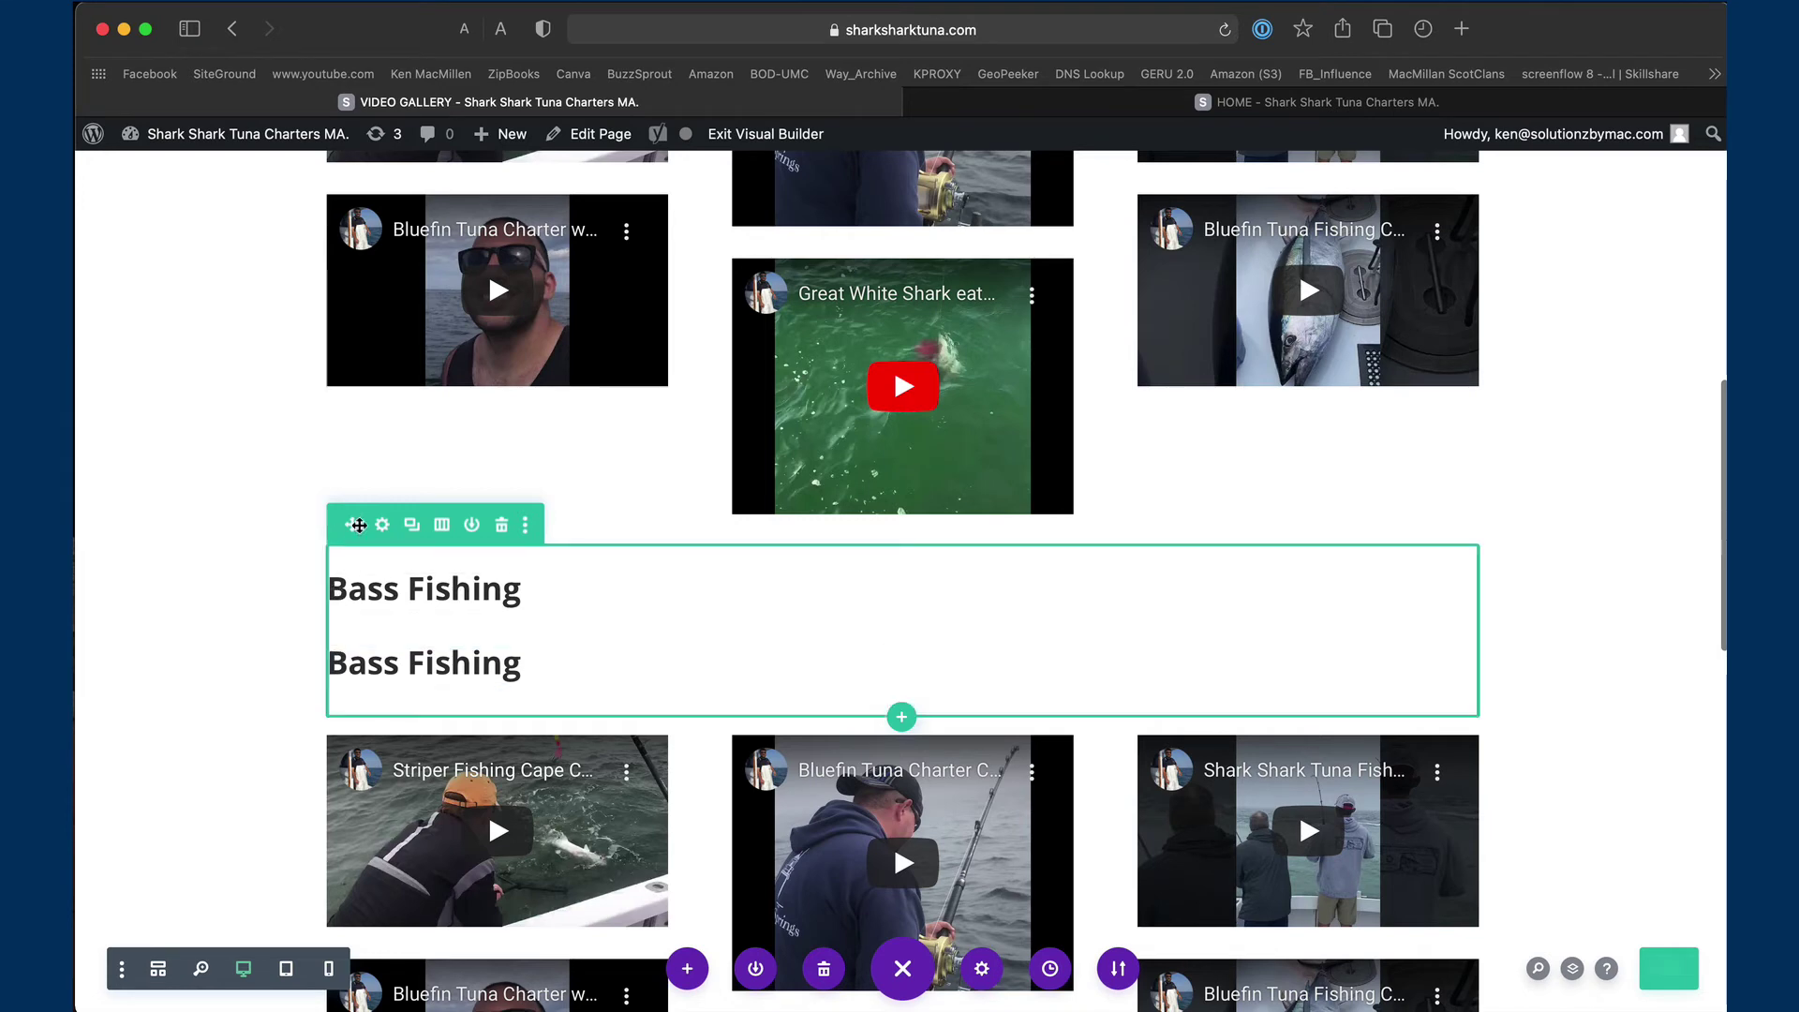
Move the row holding both Bass Fishing headings up so it sits between the YouTube banner and the first row of videos
drag(353, 525, 318, 481)
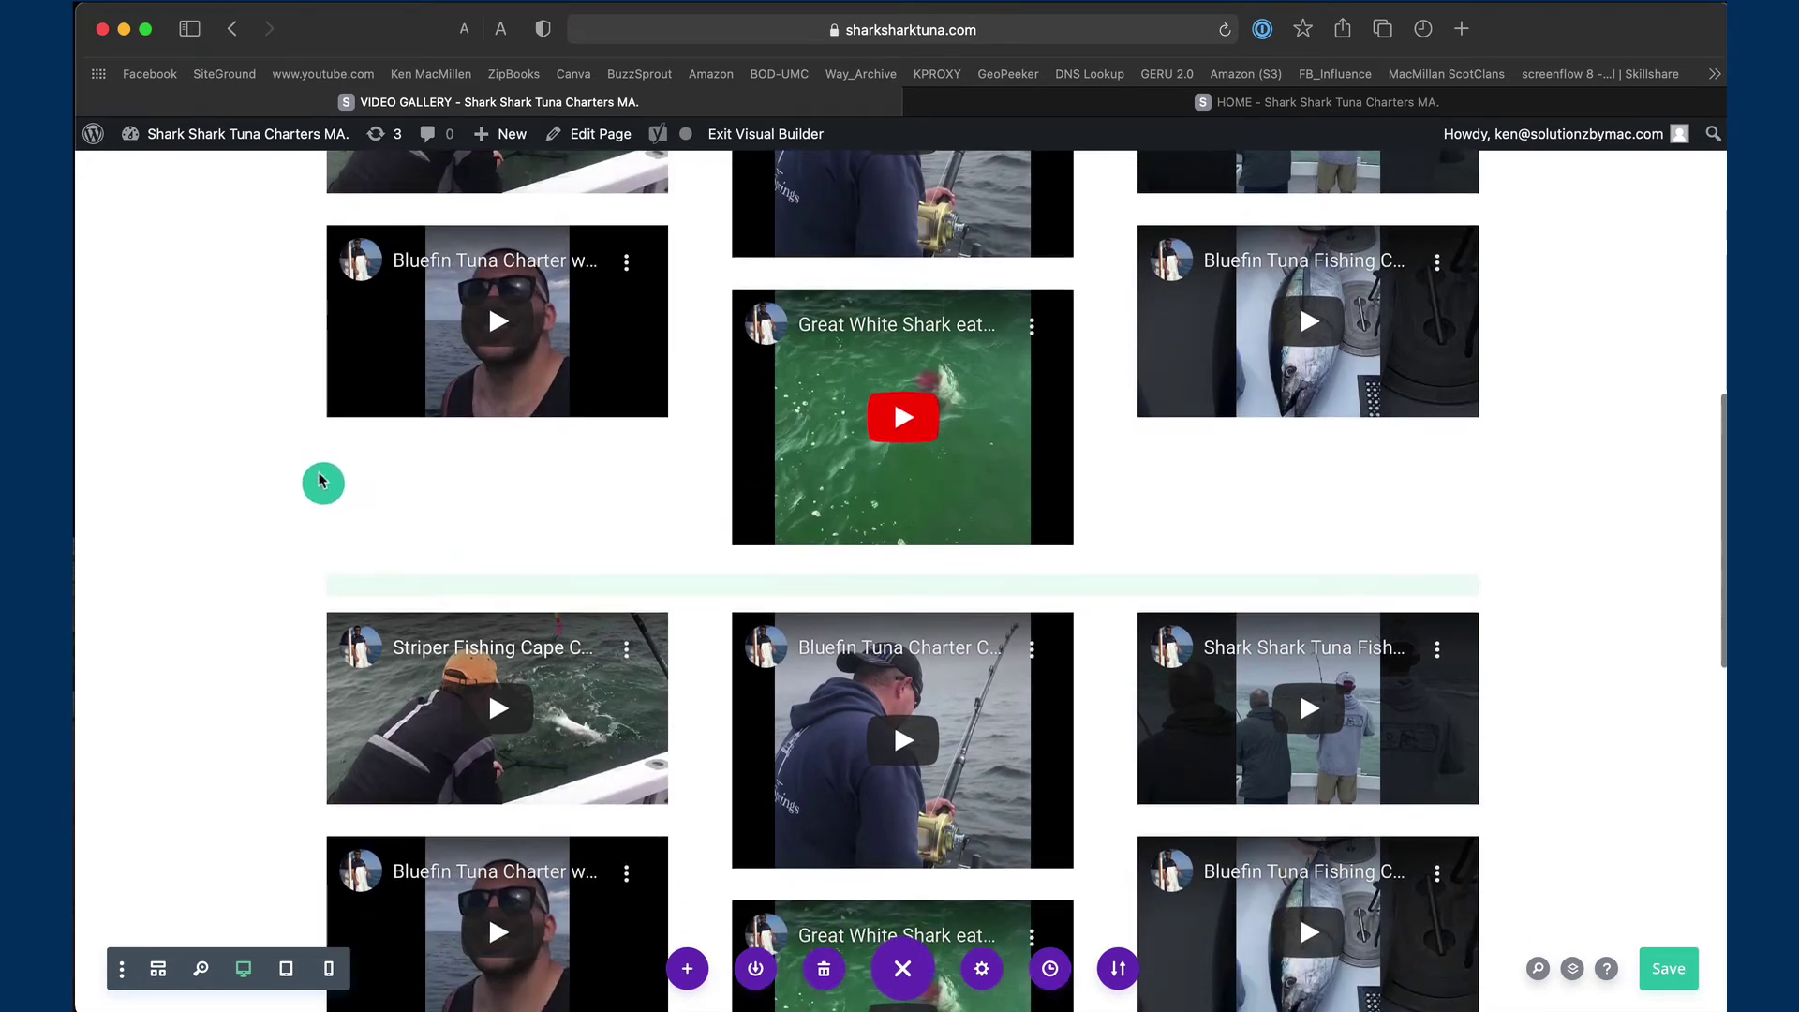
scroll(288, 379, up, 5)
drag(288, 380, 410, 462)
scroll(334, 374, up, 2)
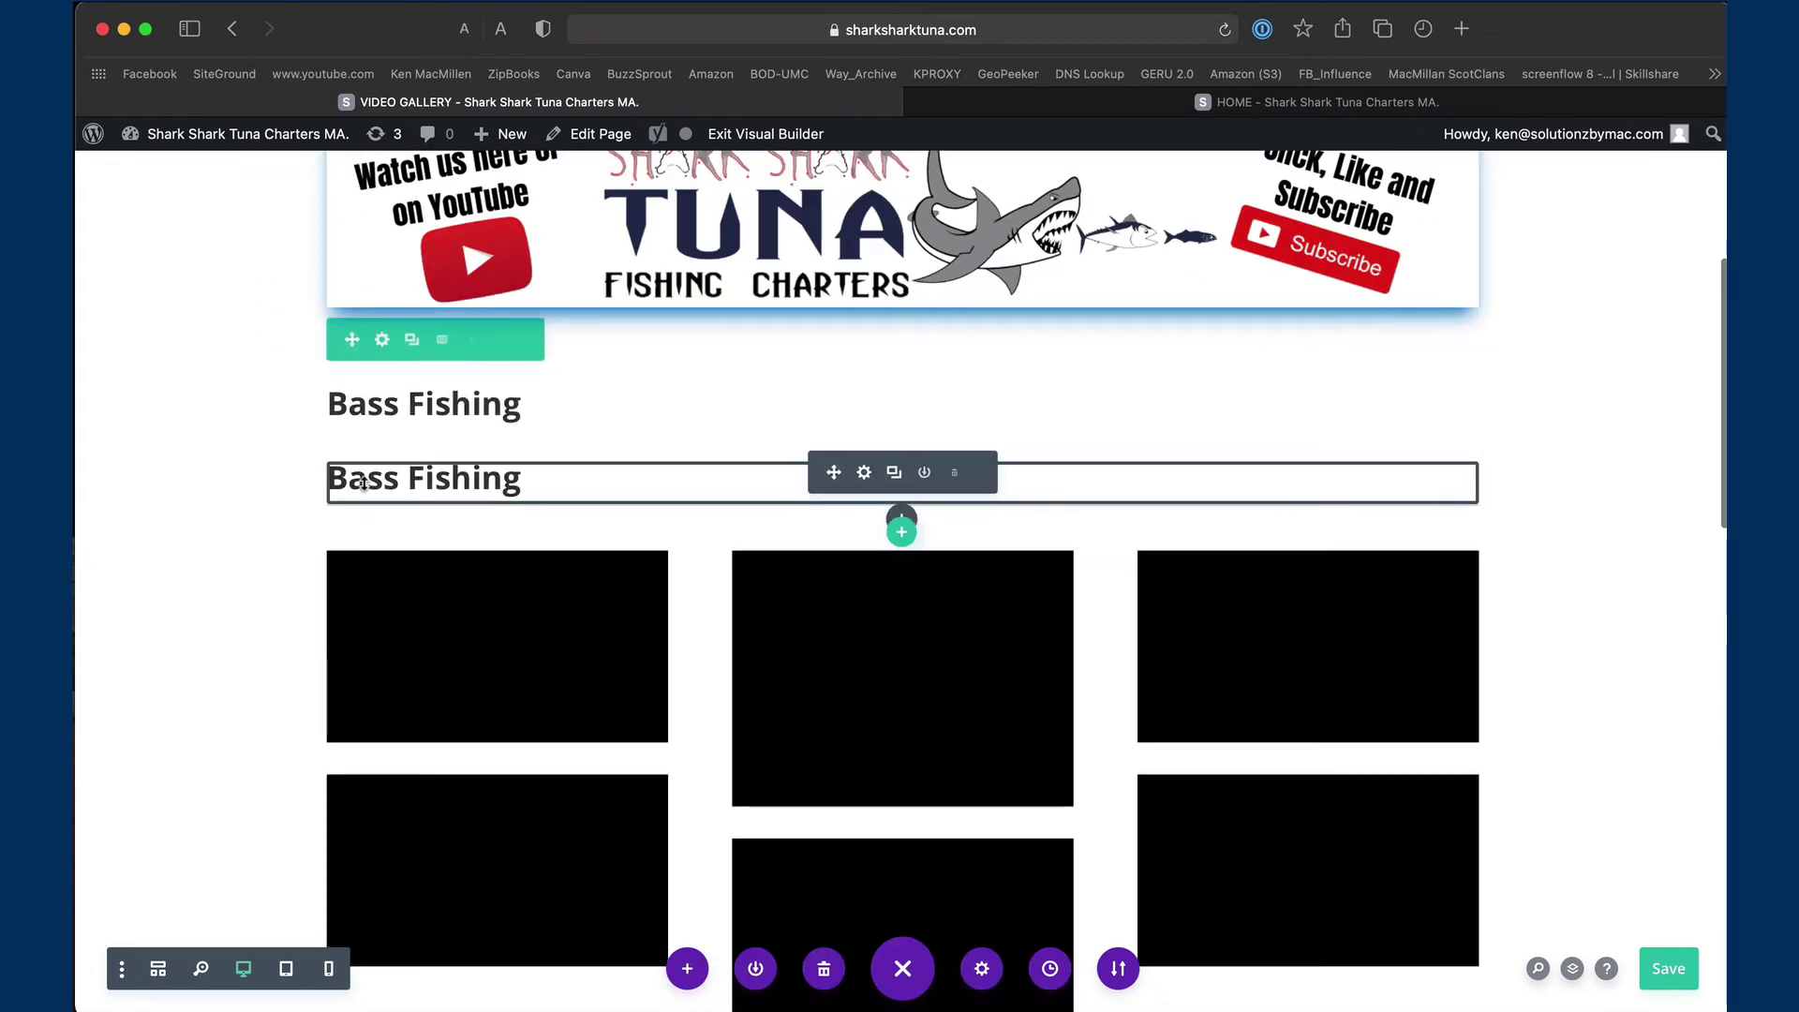
click(224, 539)
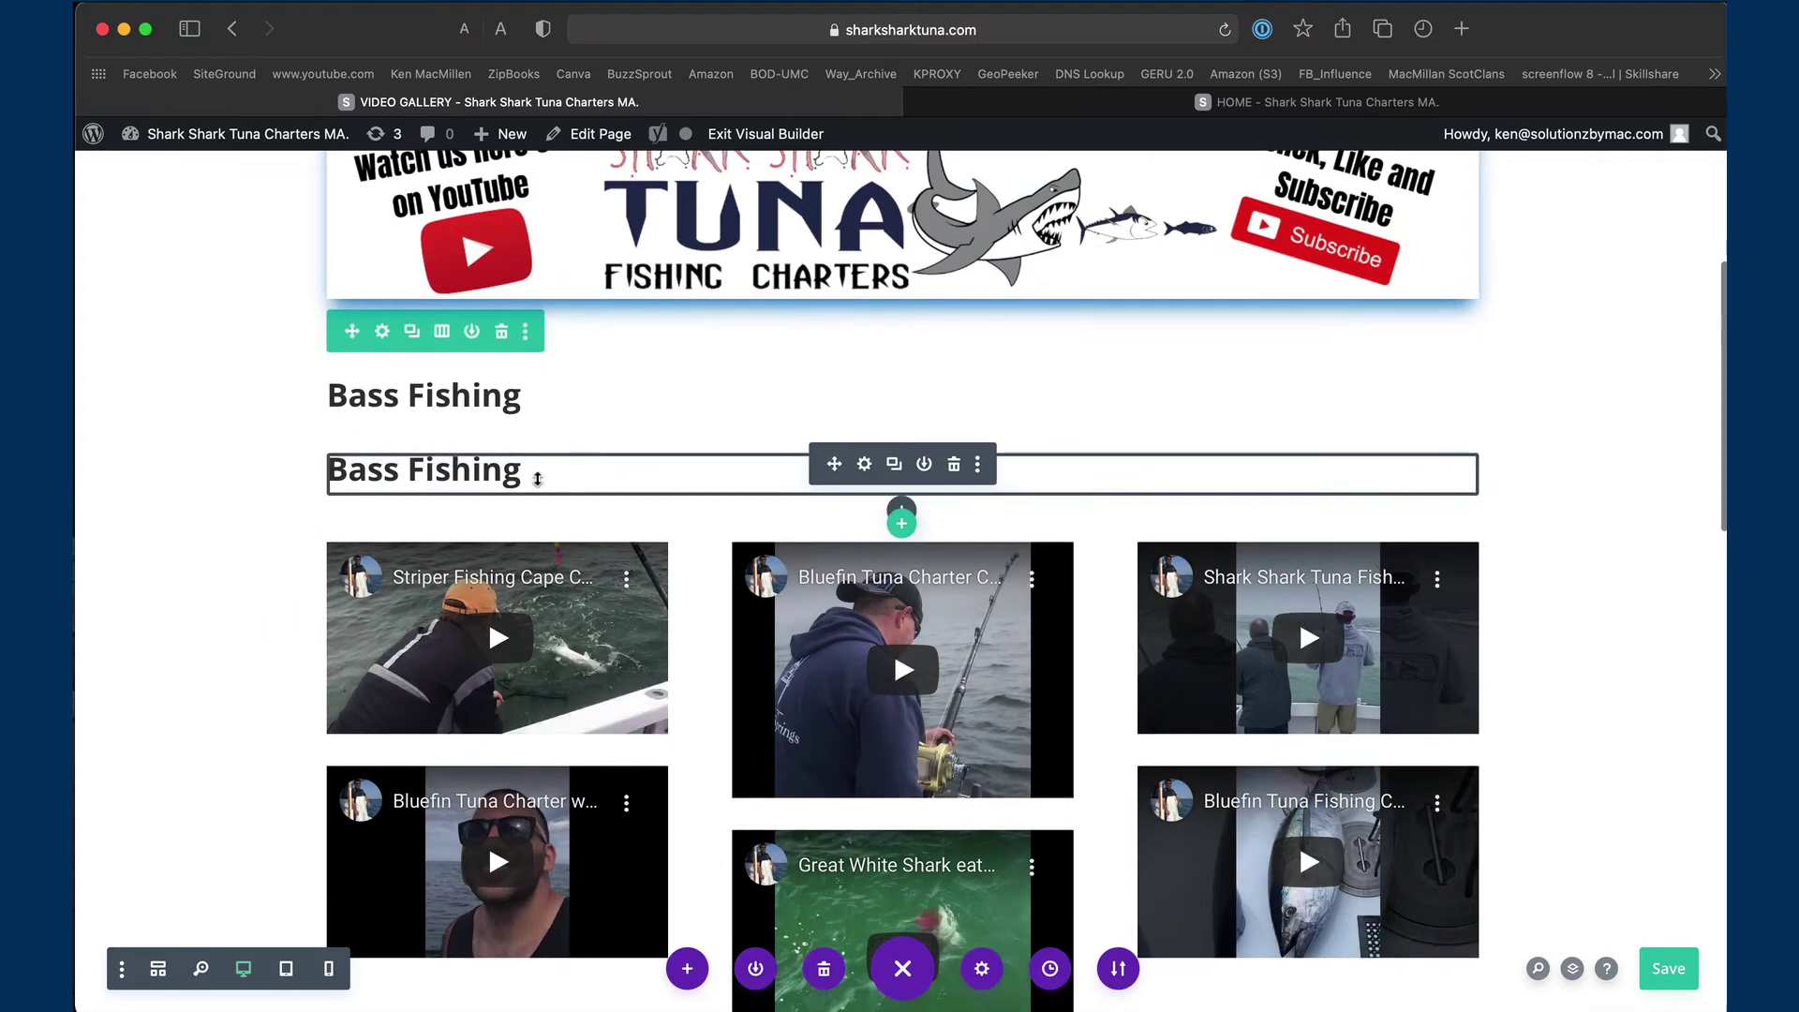
Delete the second Bass Fishing text module from the row and duplicate the whole heading row
scroll(562, 473, down, 1)
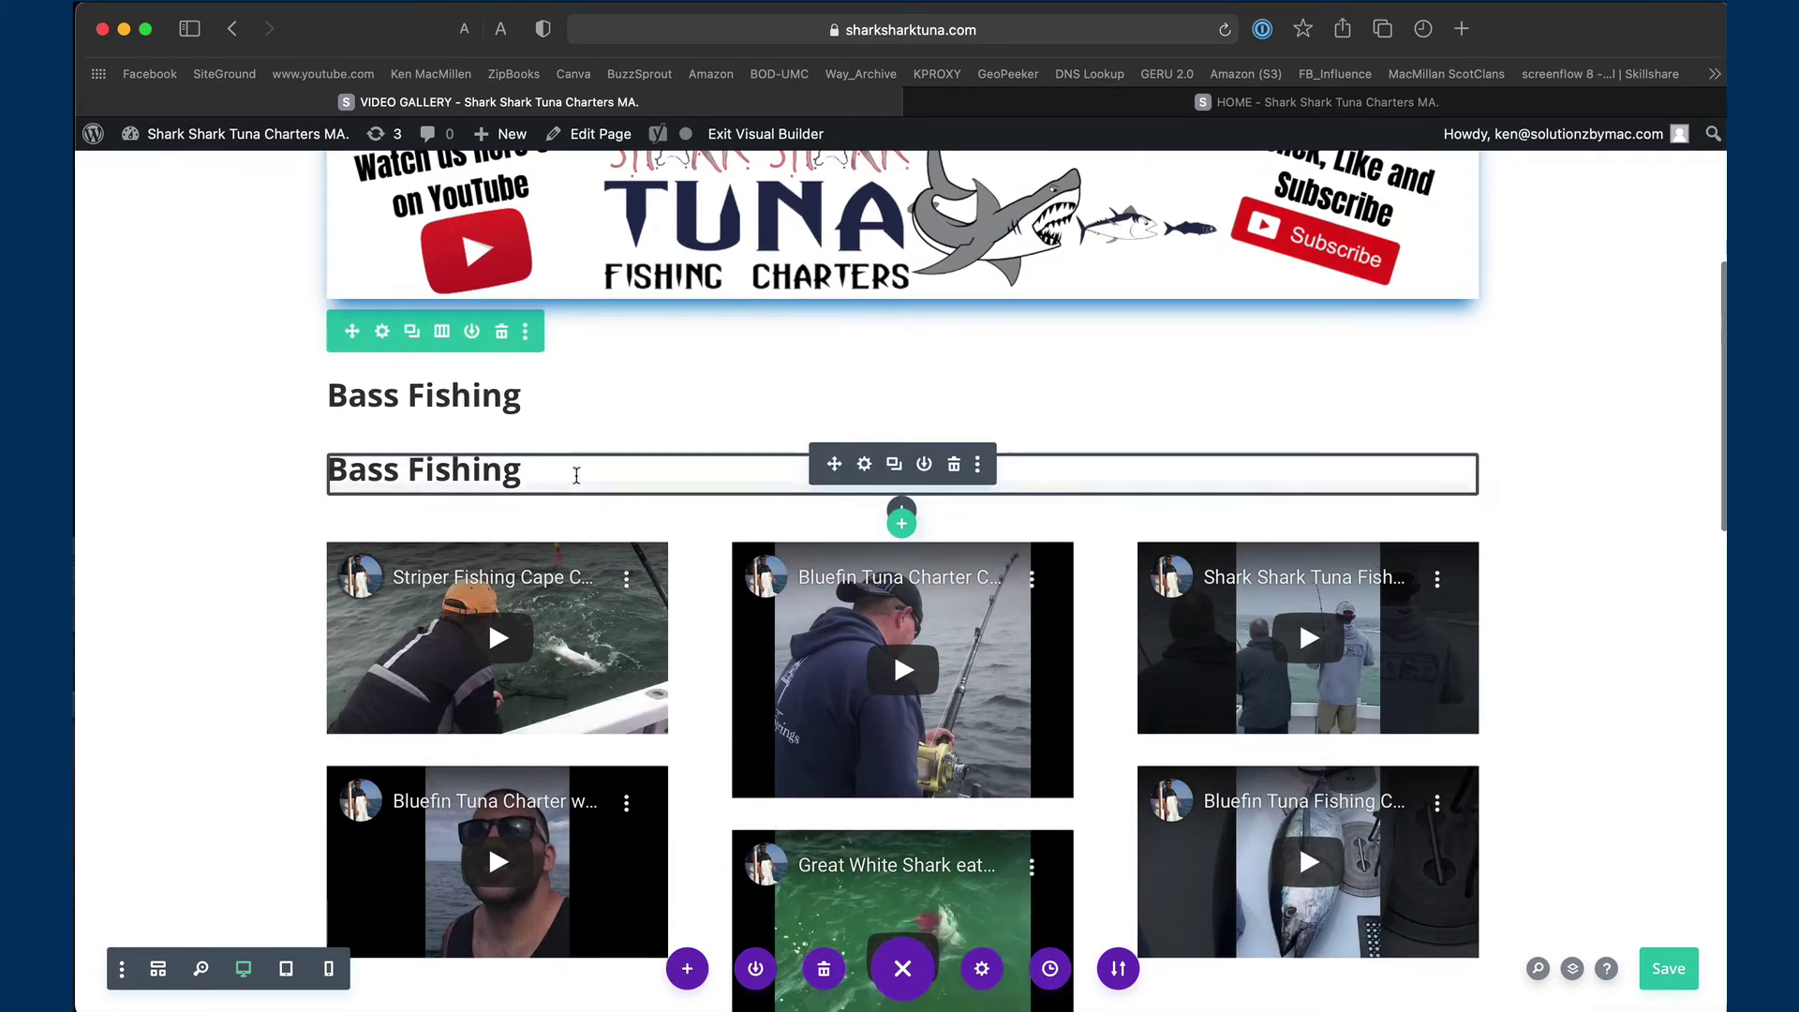
click(957, 464)
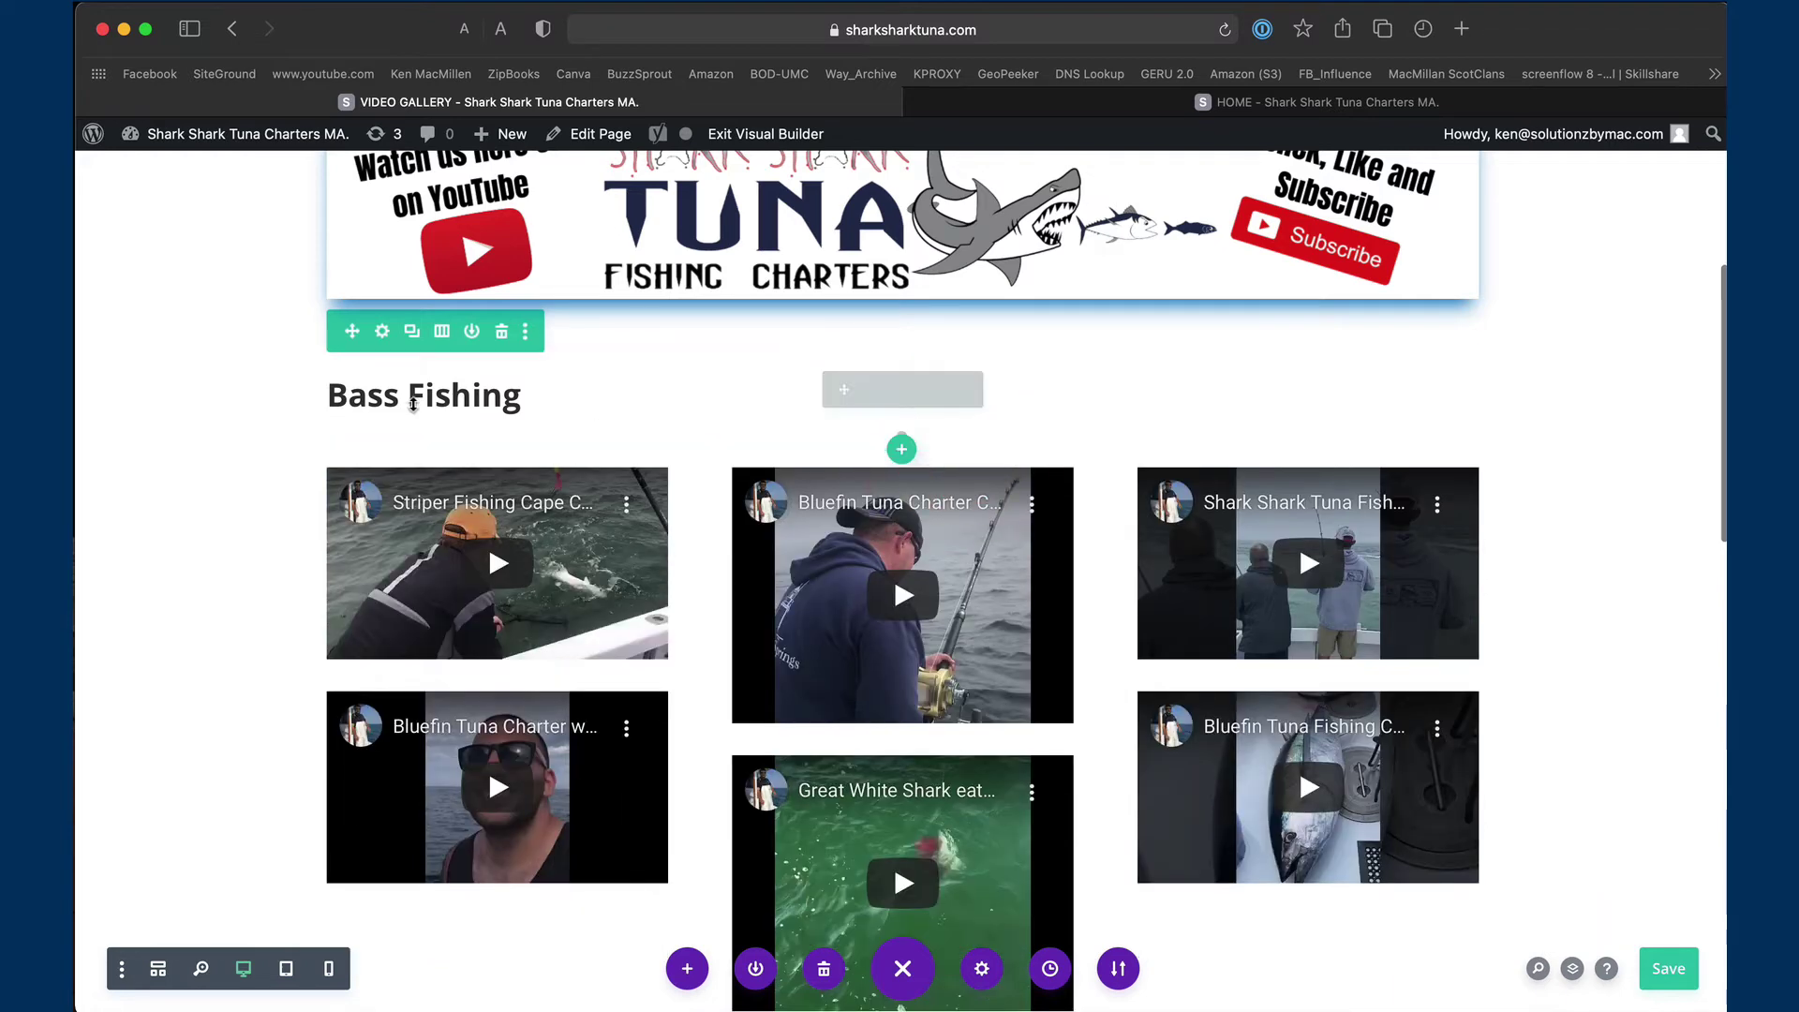
click(411, 333)
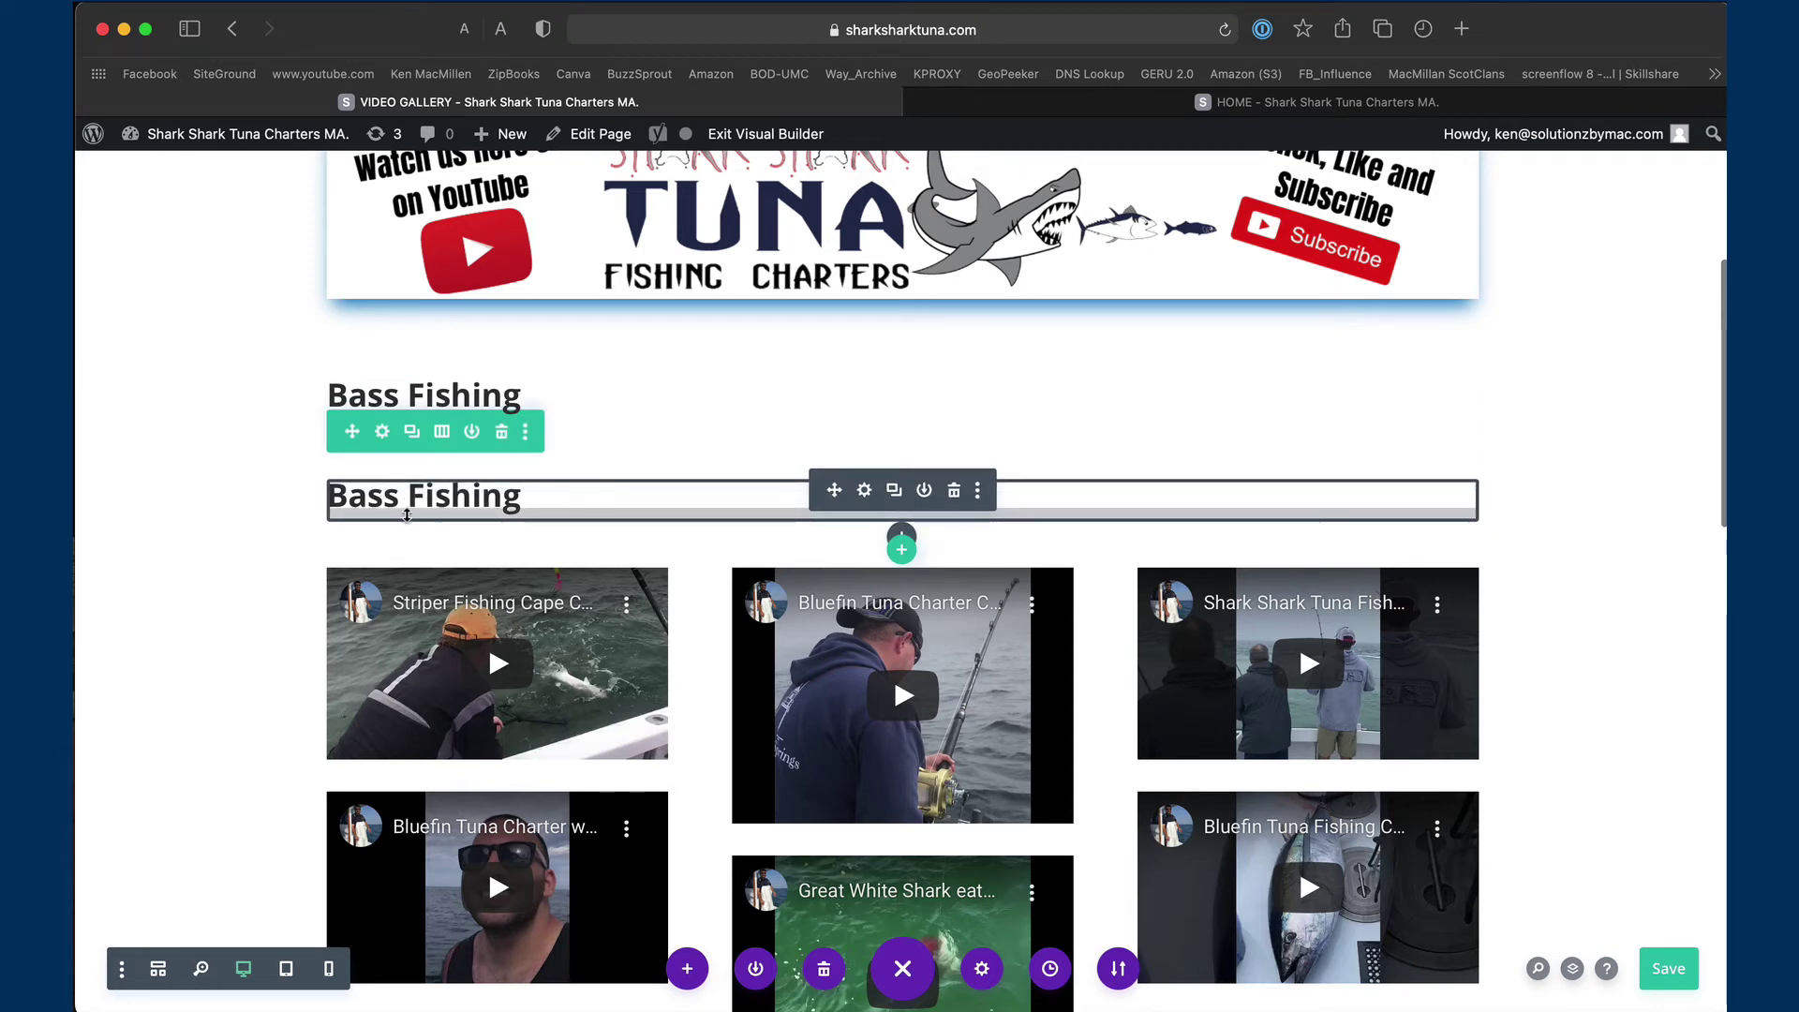
Move one of the two Bass Fishing rows down so it sits between the first and second rows of videos
drag(354, 441, 342, 459)
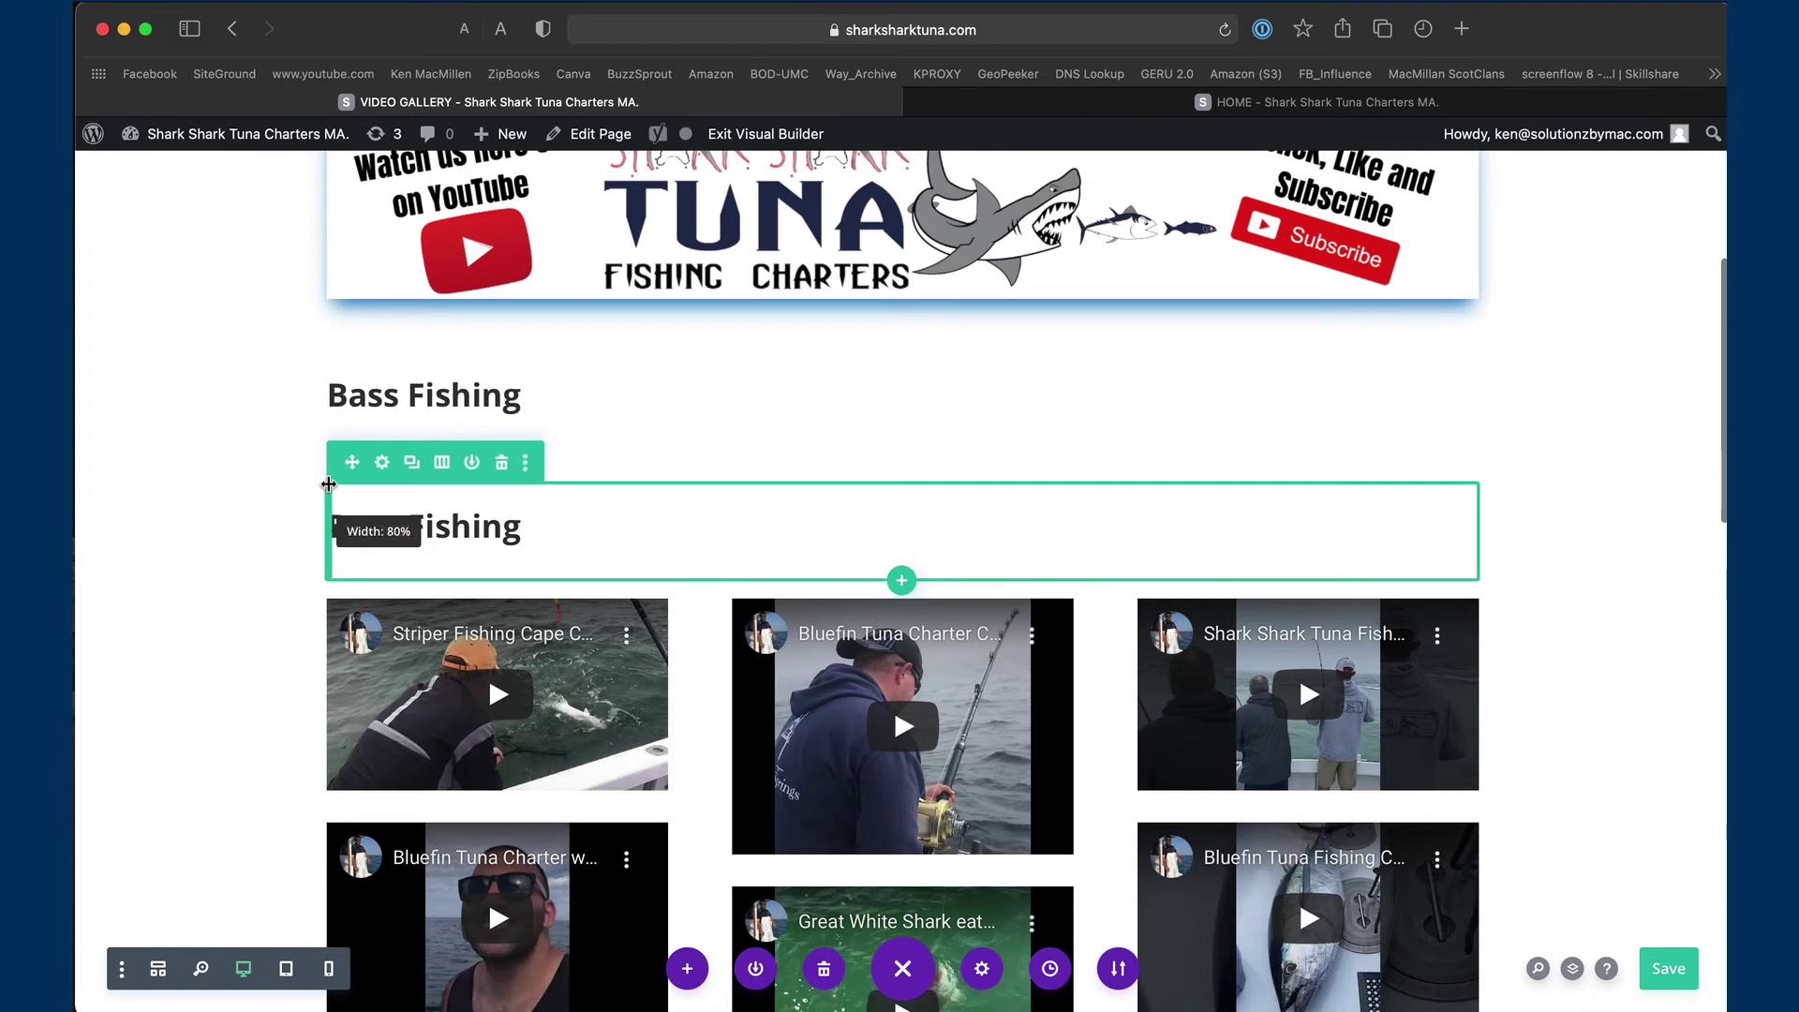
scroll(337, 474, left, 2)
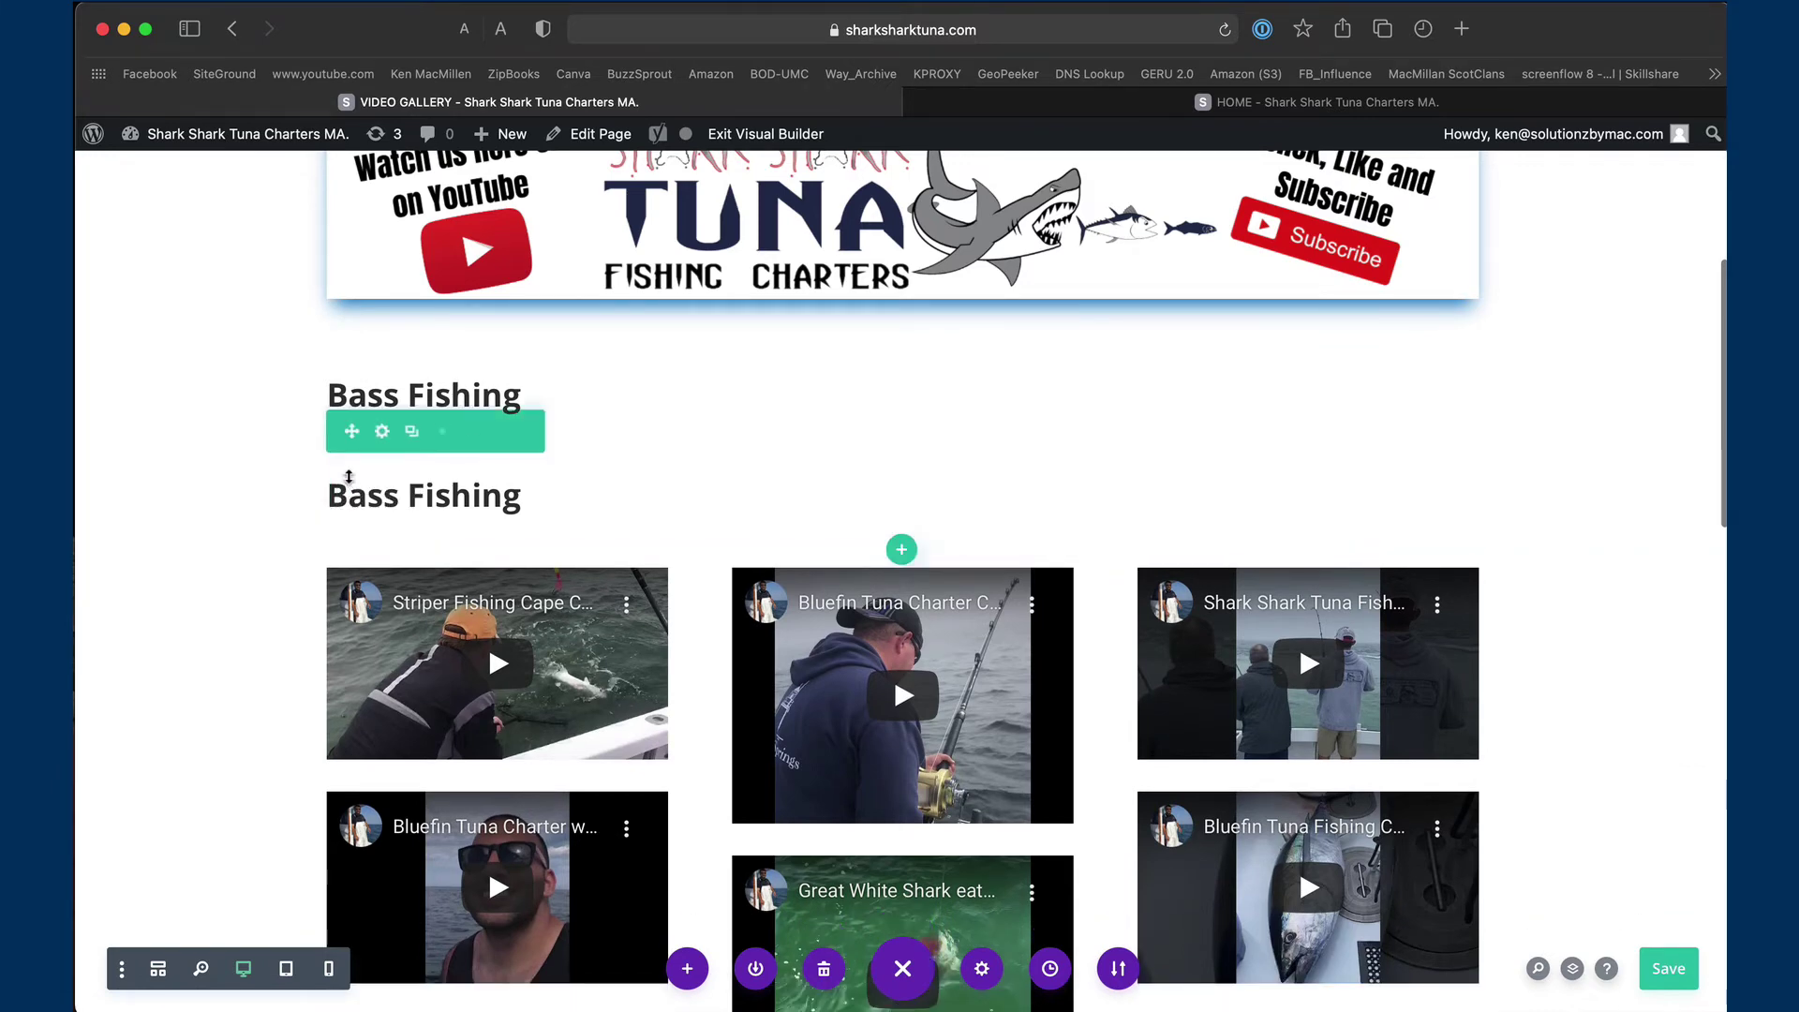
scroll(370, 446, right, 2)
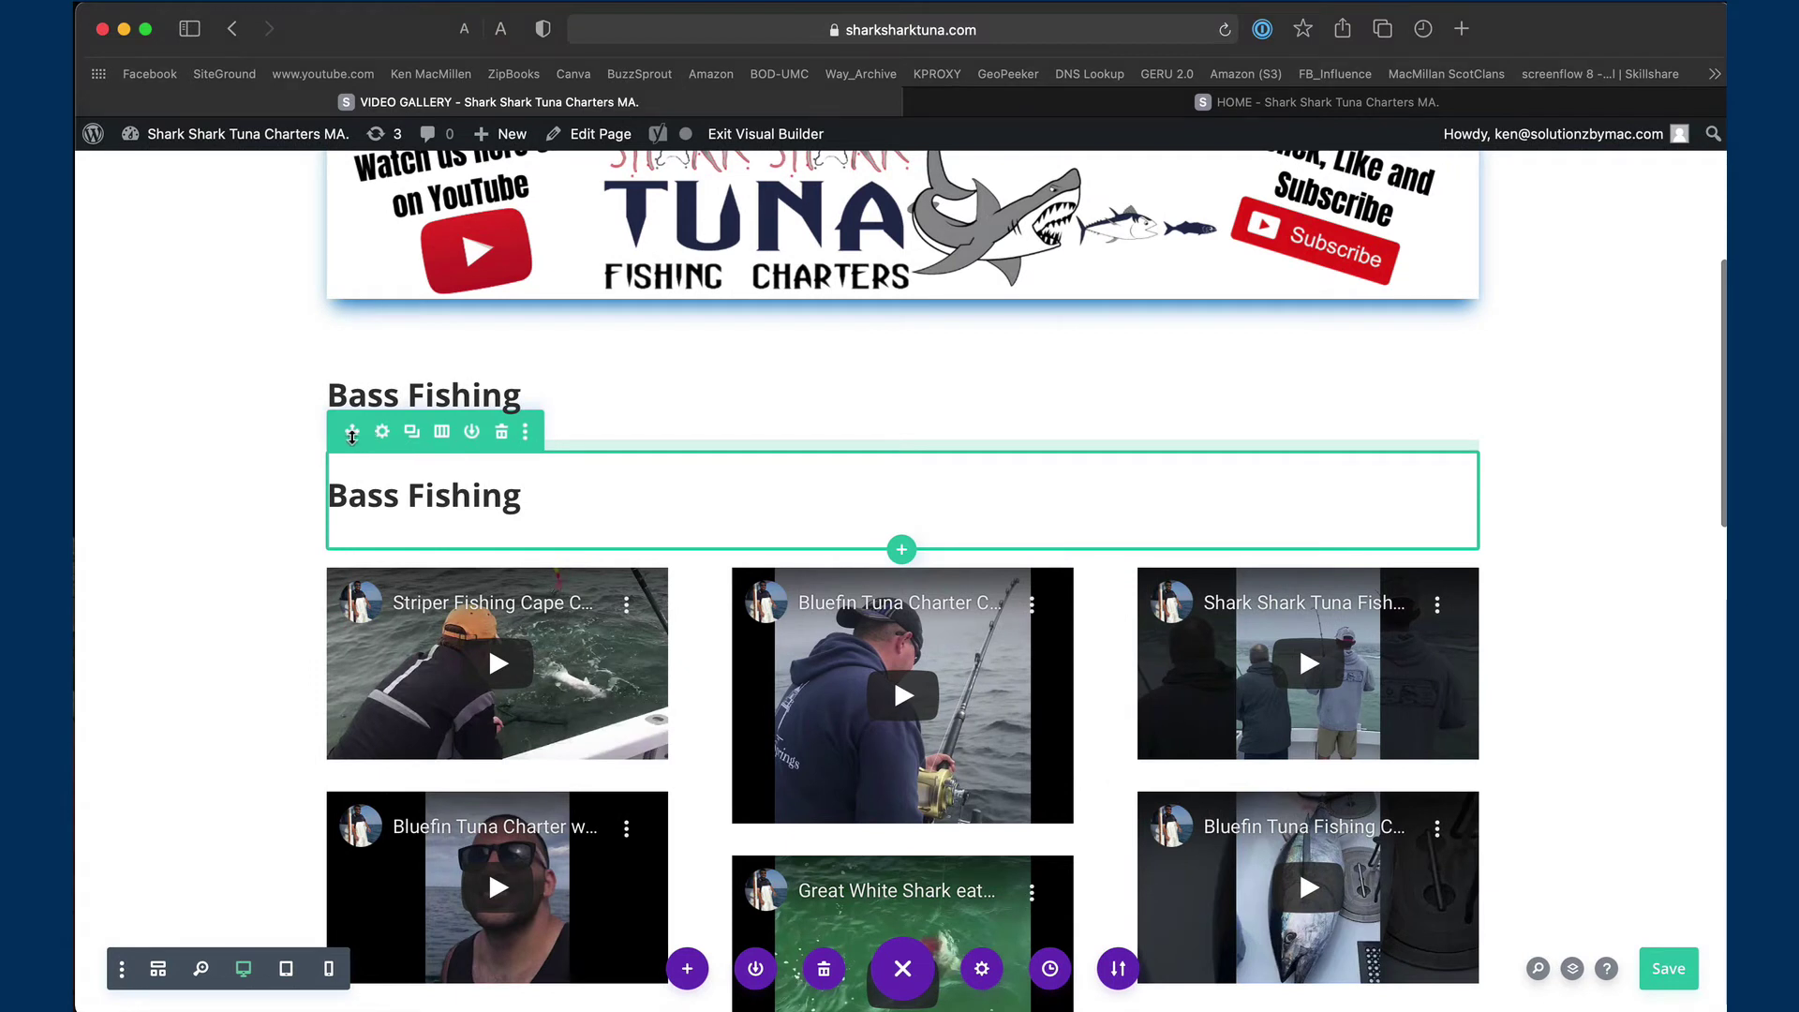
drag(352, 436, 357, 341)
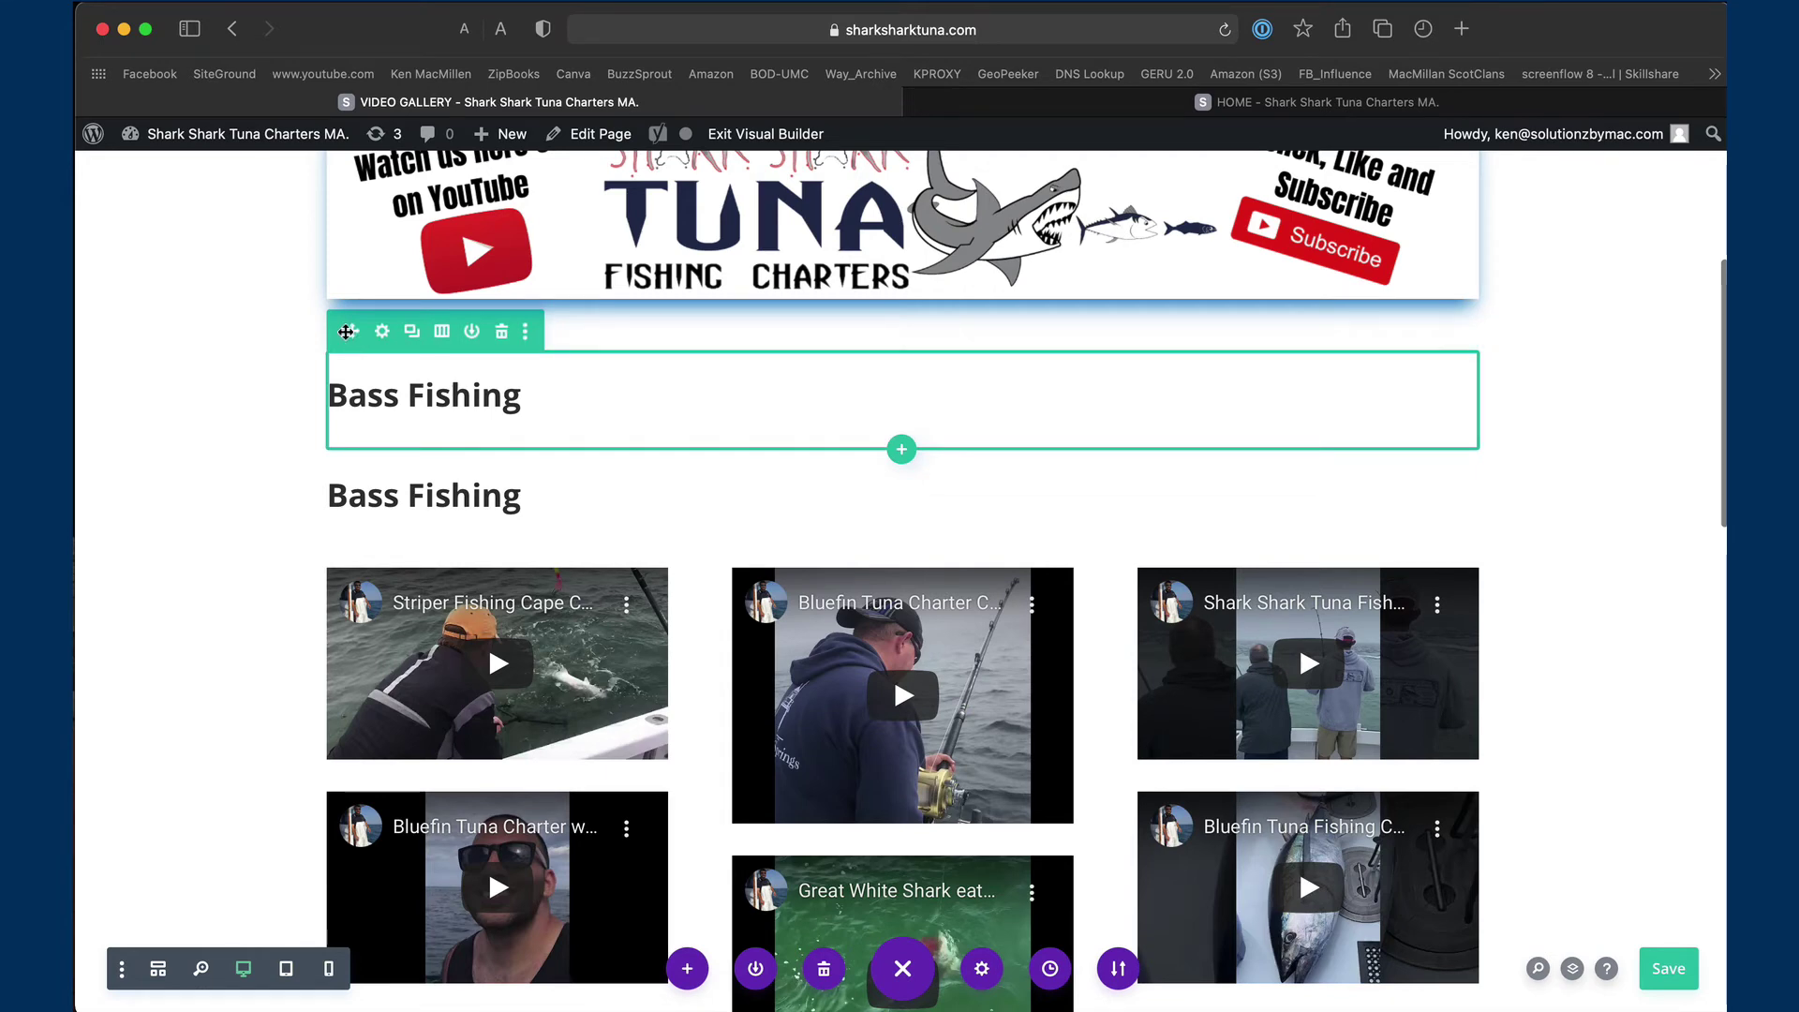
drag(349, 332, 368, 848)
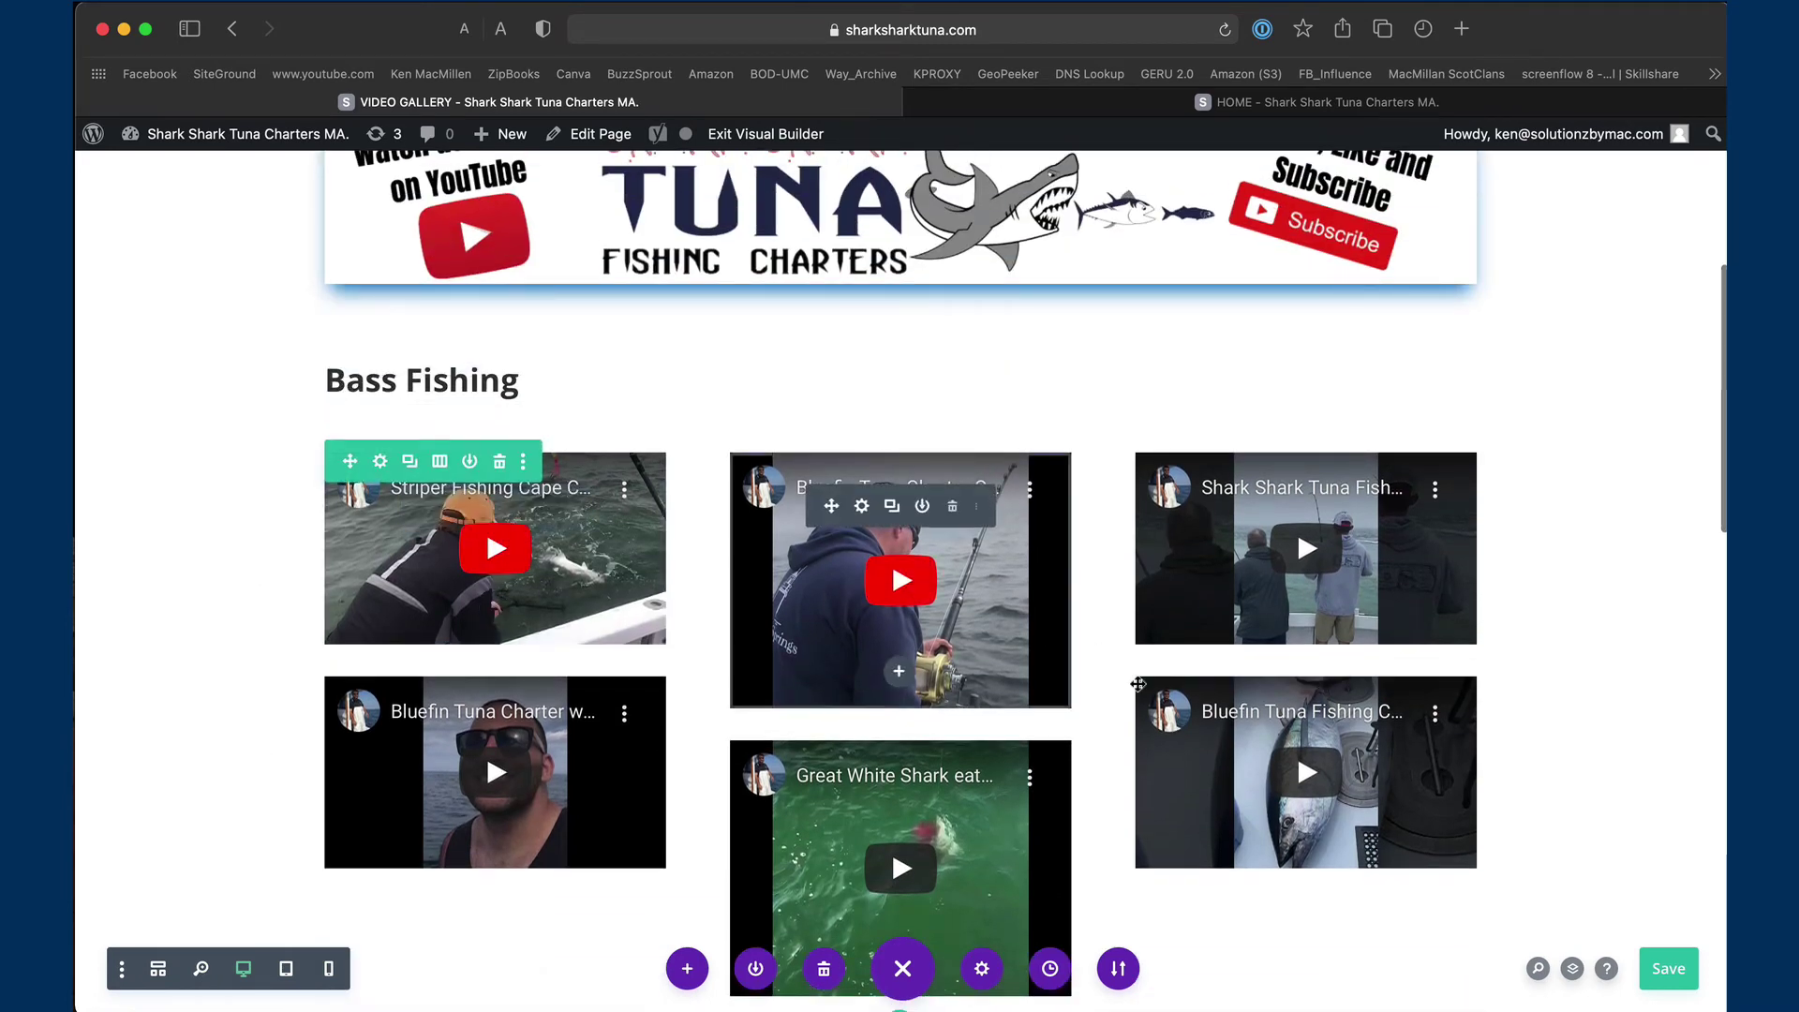
Examine the Insert from URL option for the upper middle video in the second video row, and close its settings without inserting anything
scroll(703, 792, down, 3)
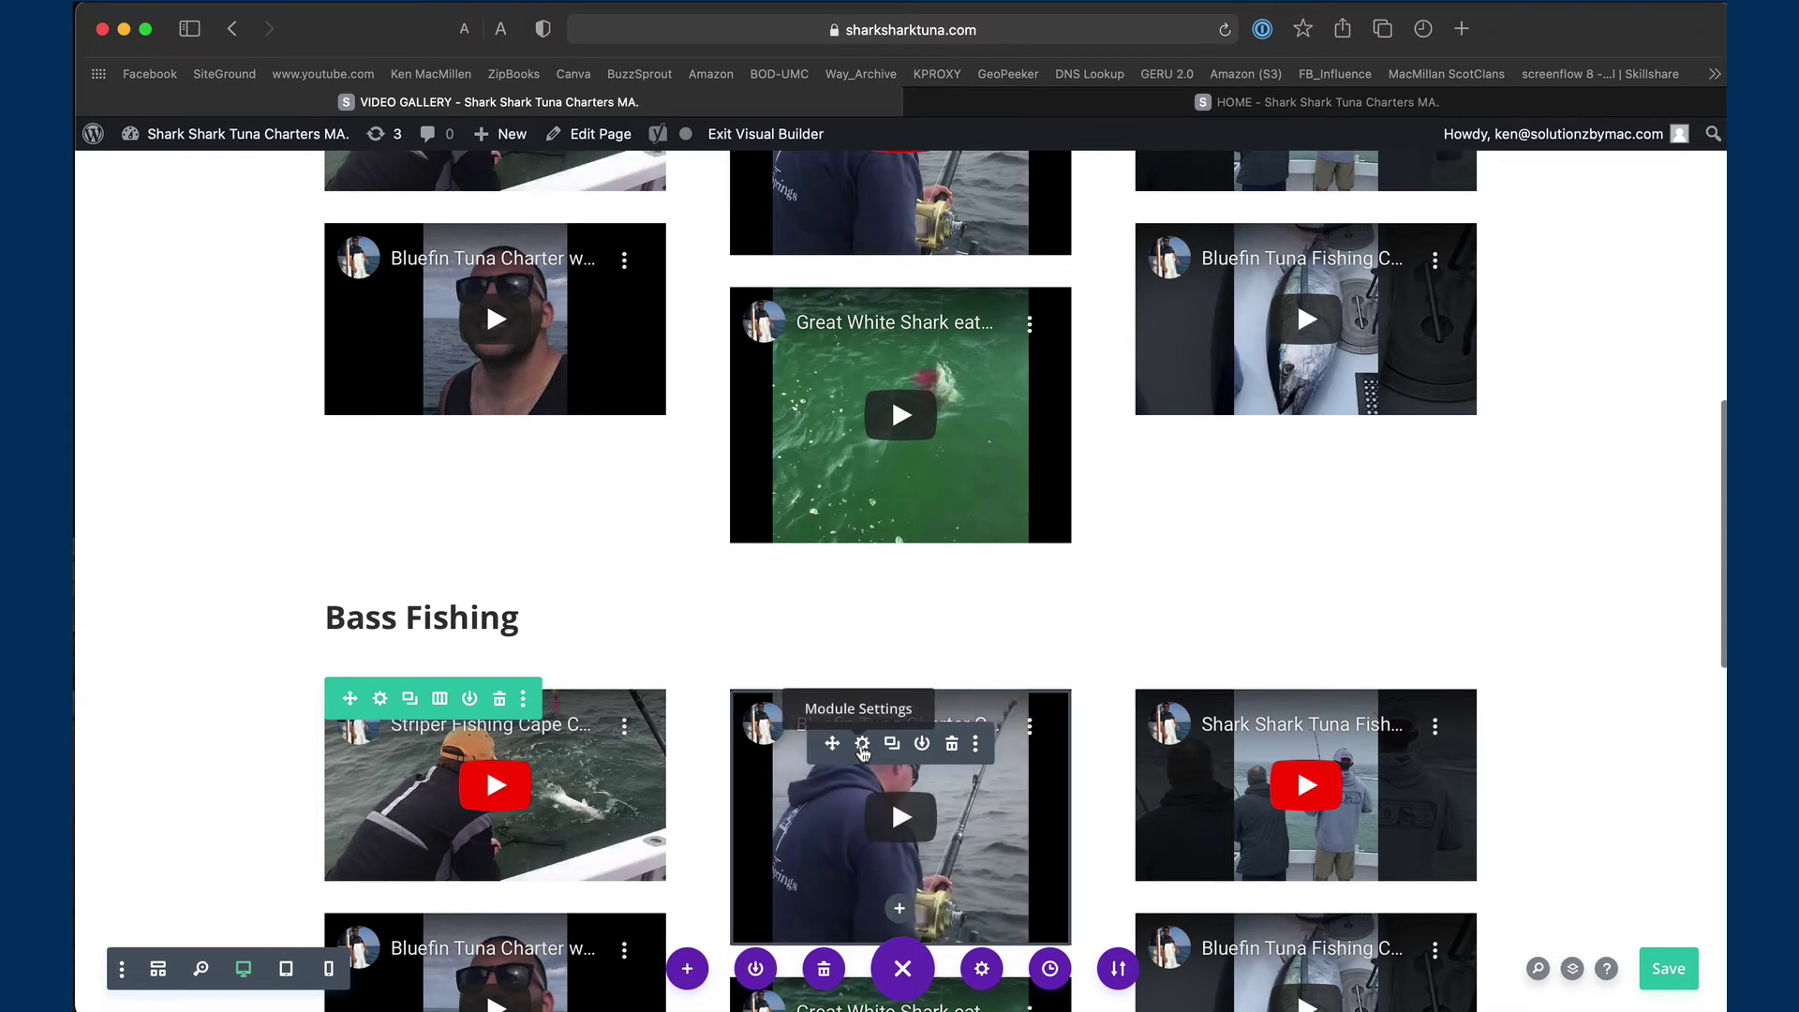
click(862, 745)
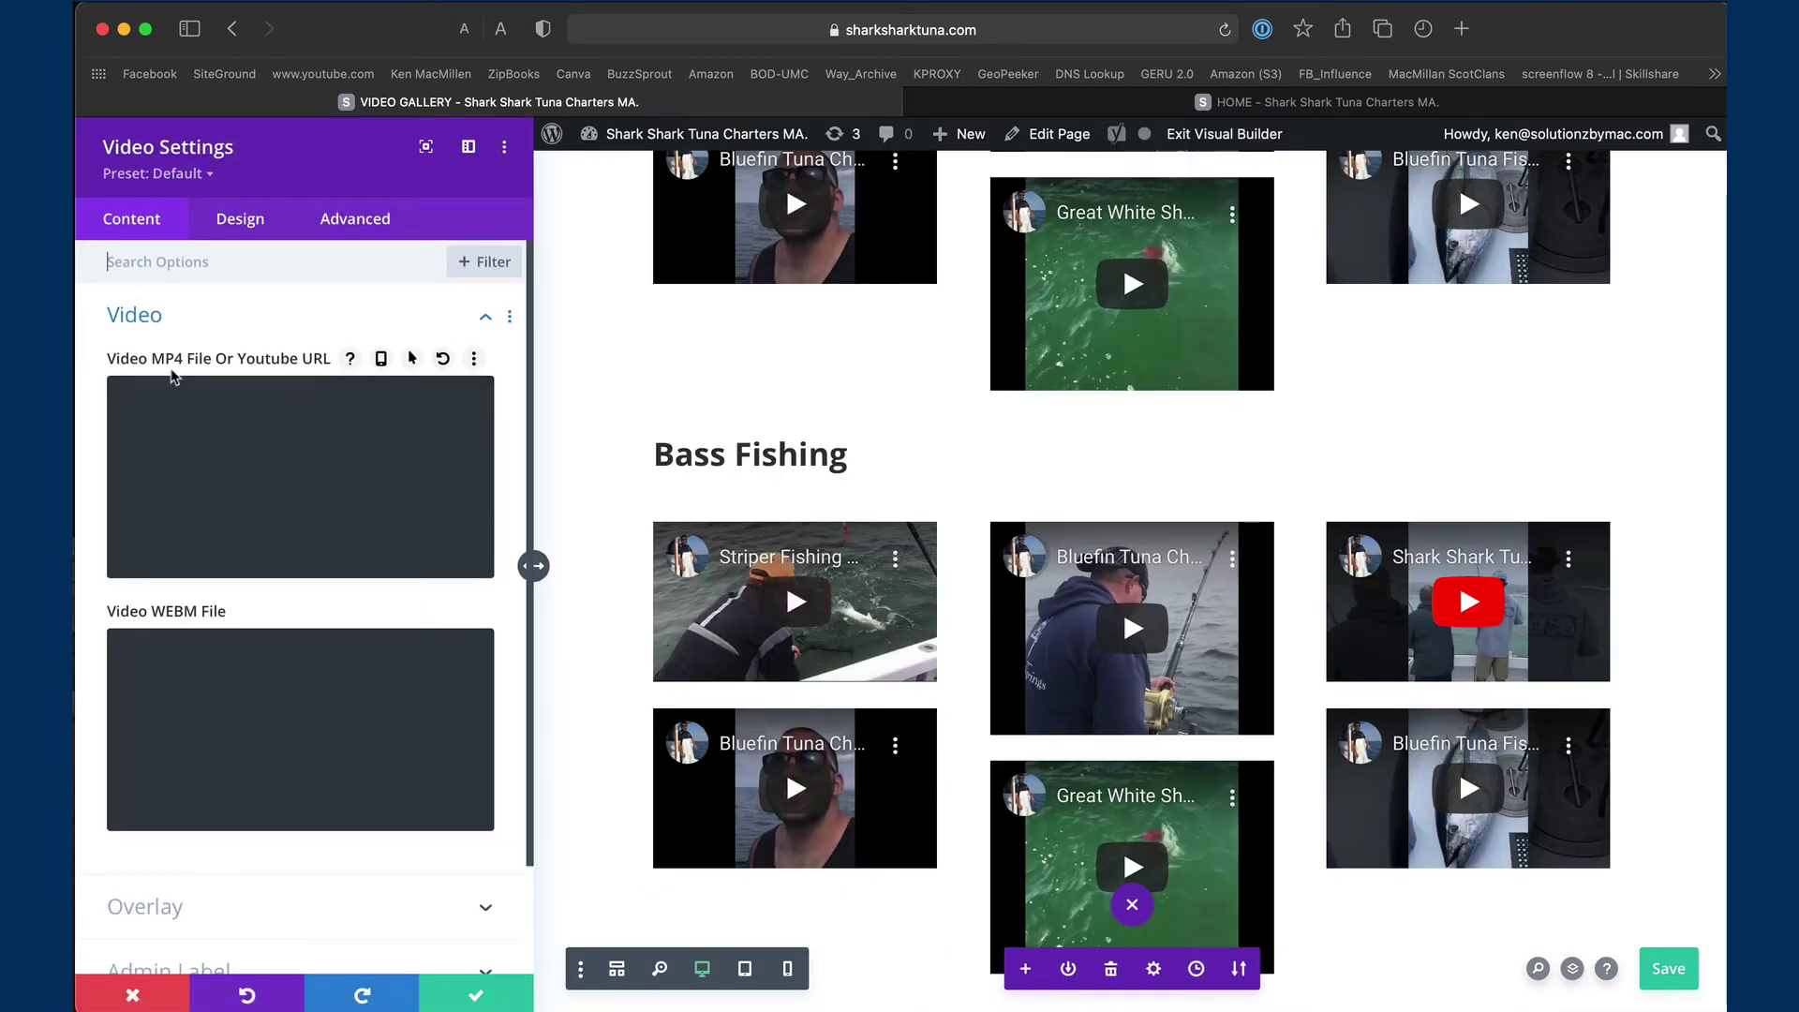
click(429, 412)
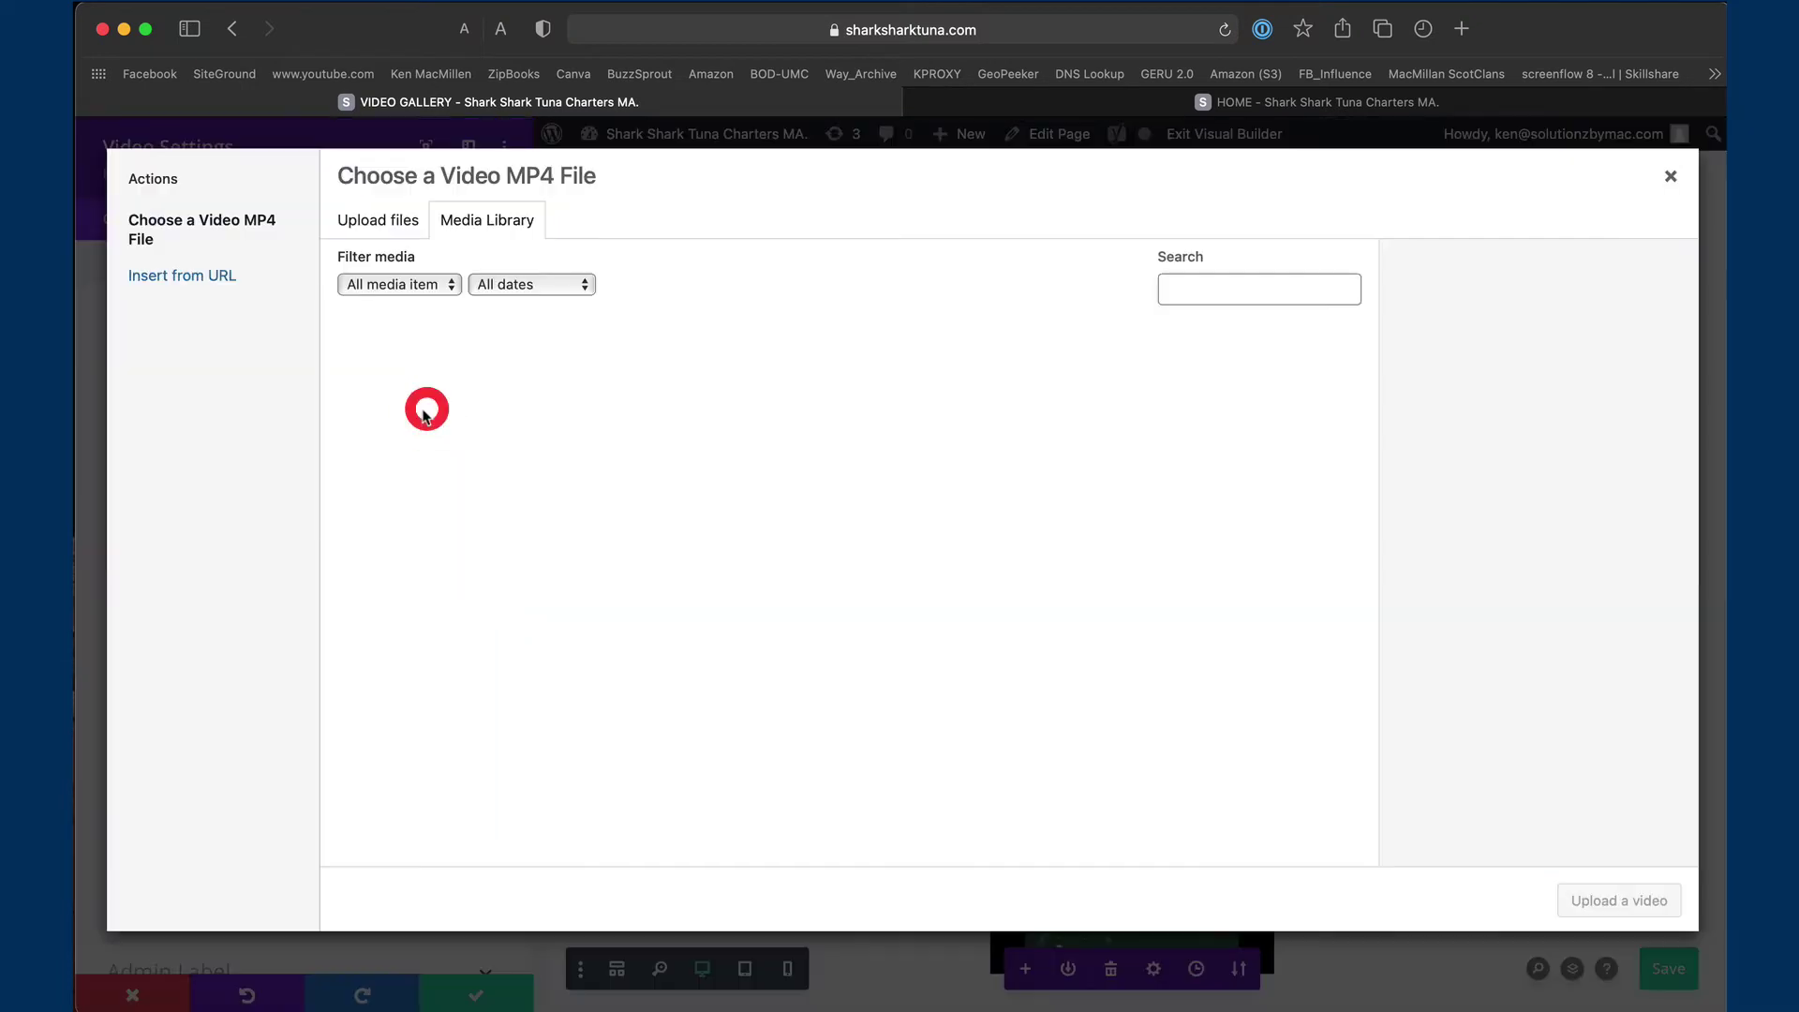
click(195, 287)
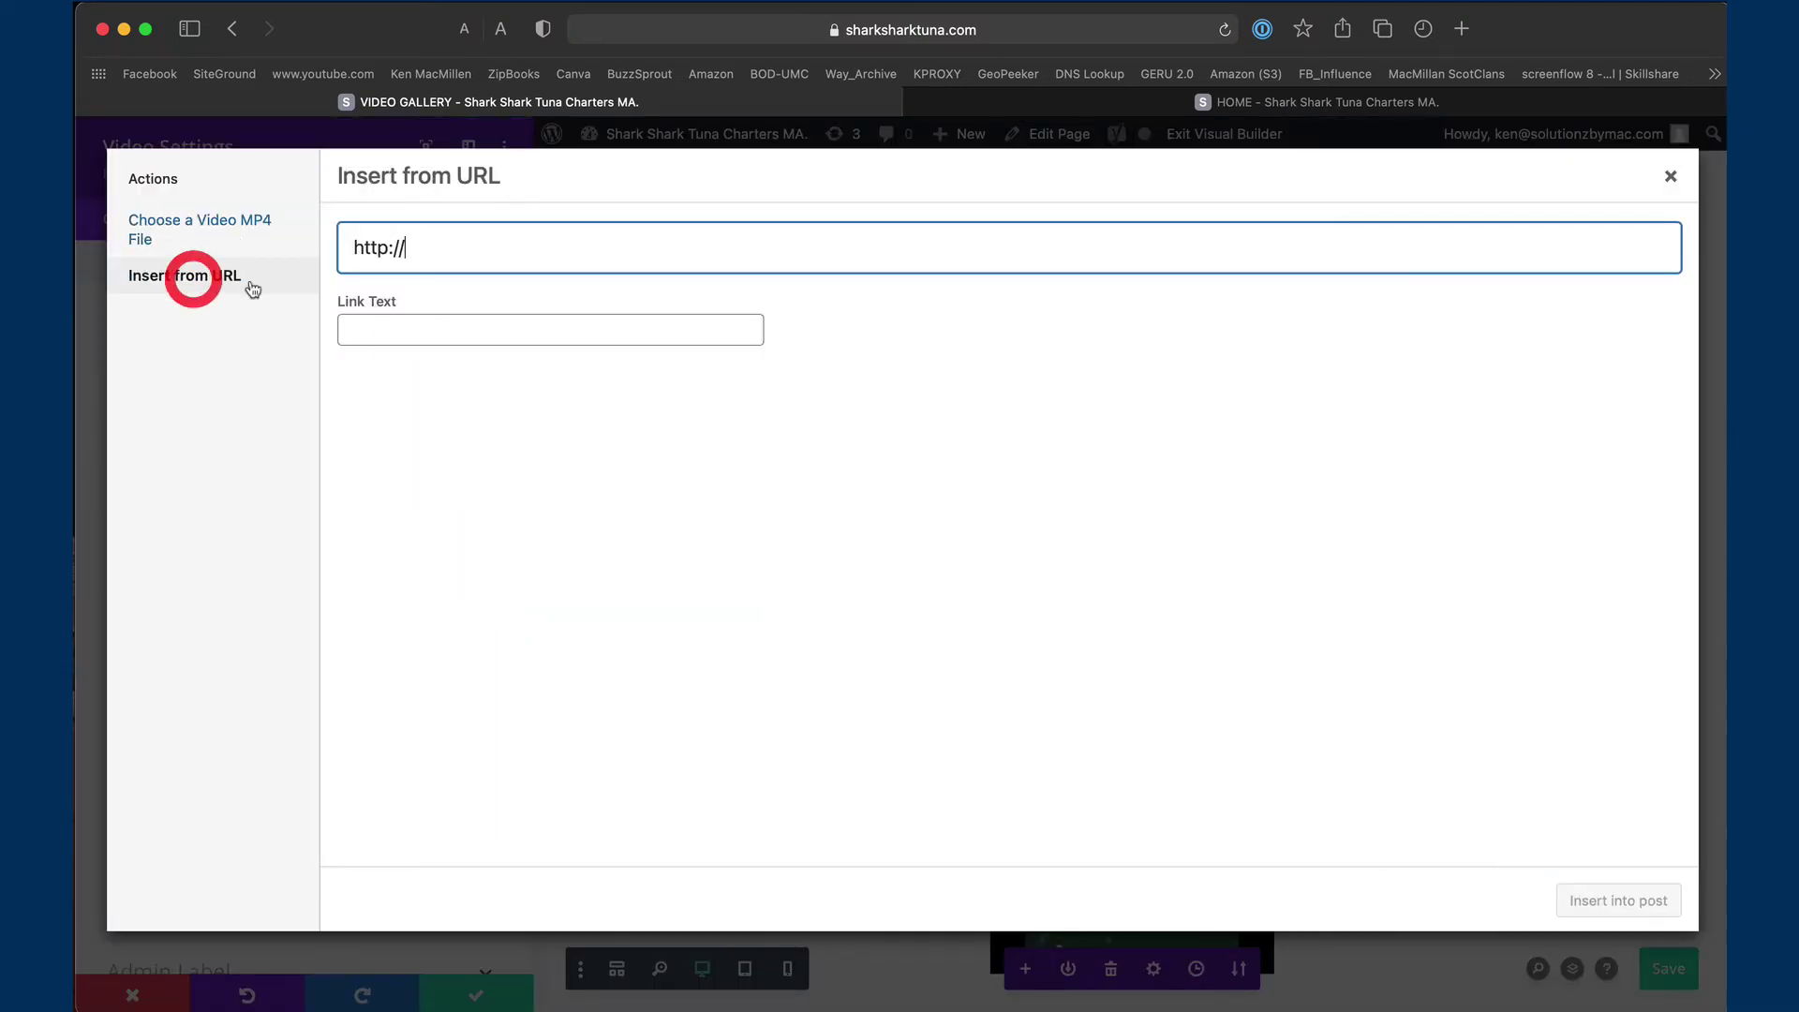
click(444, 247)
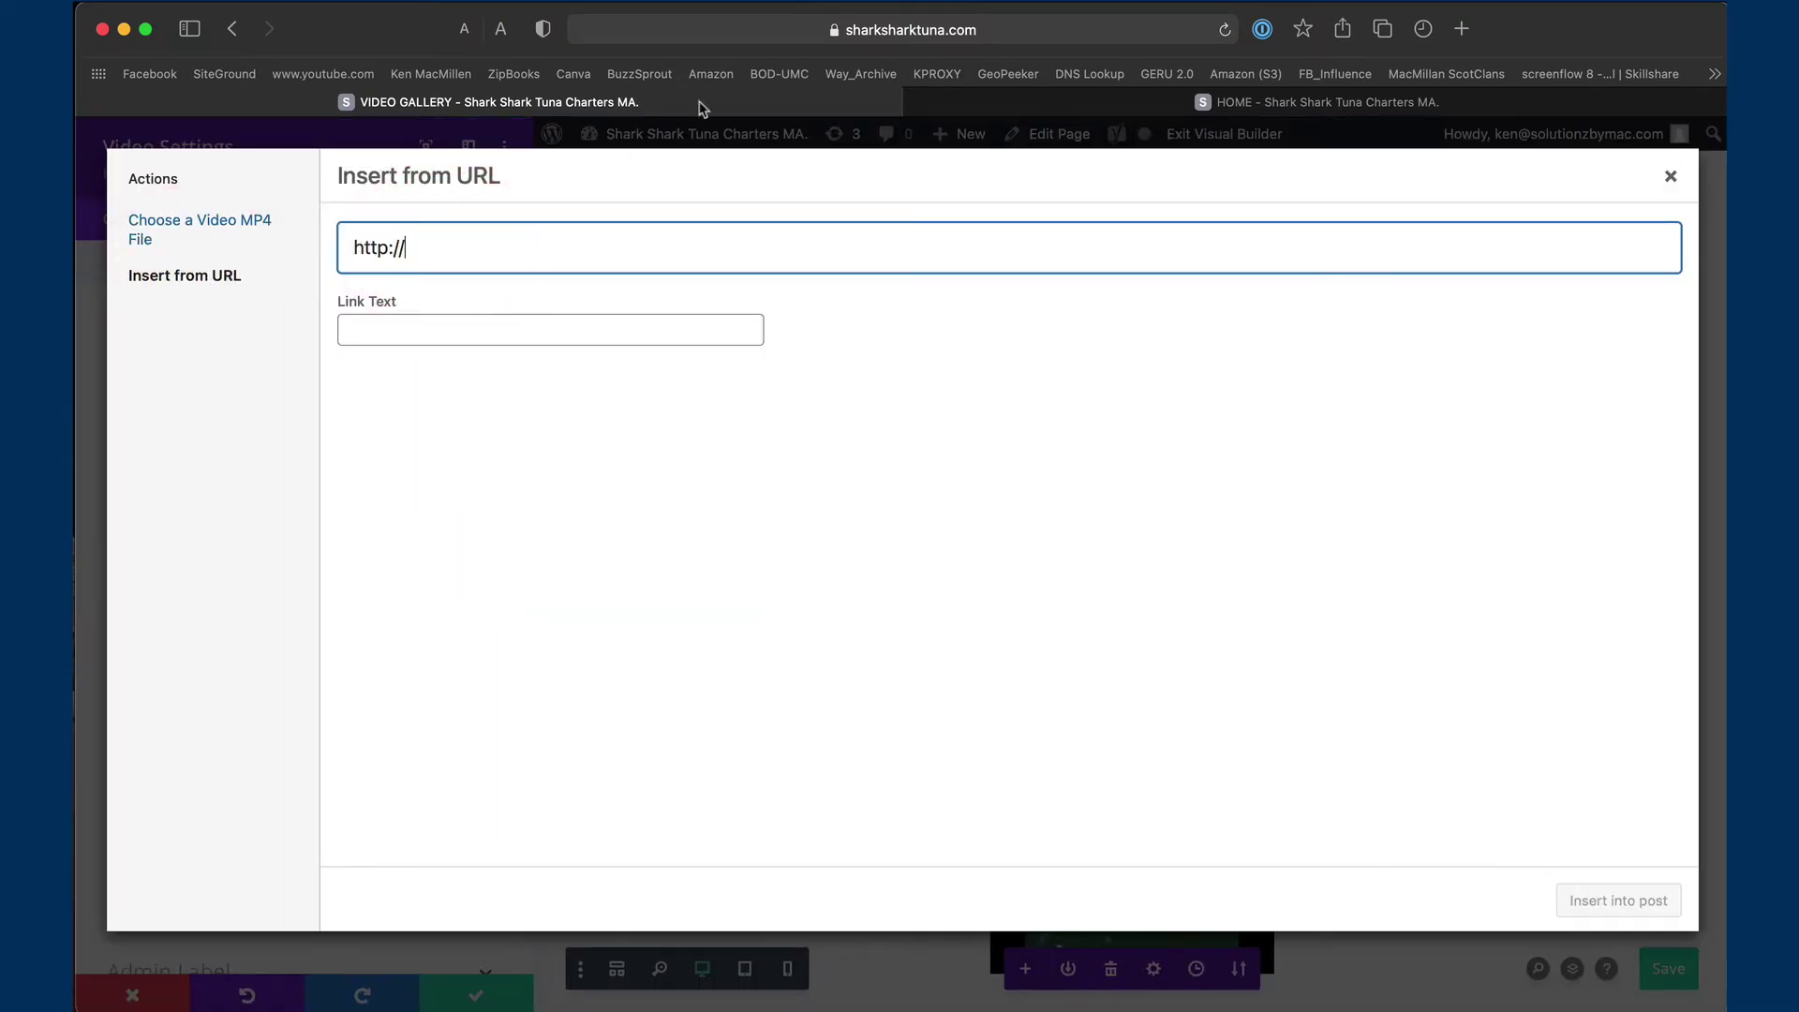
click(759, 38)
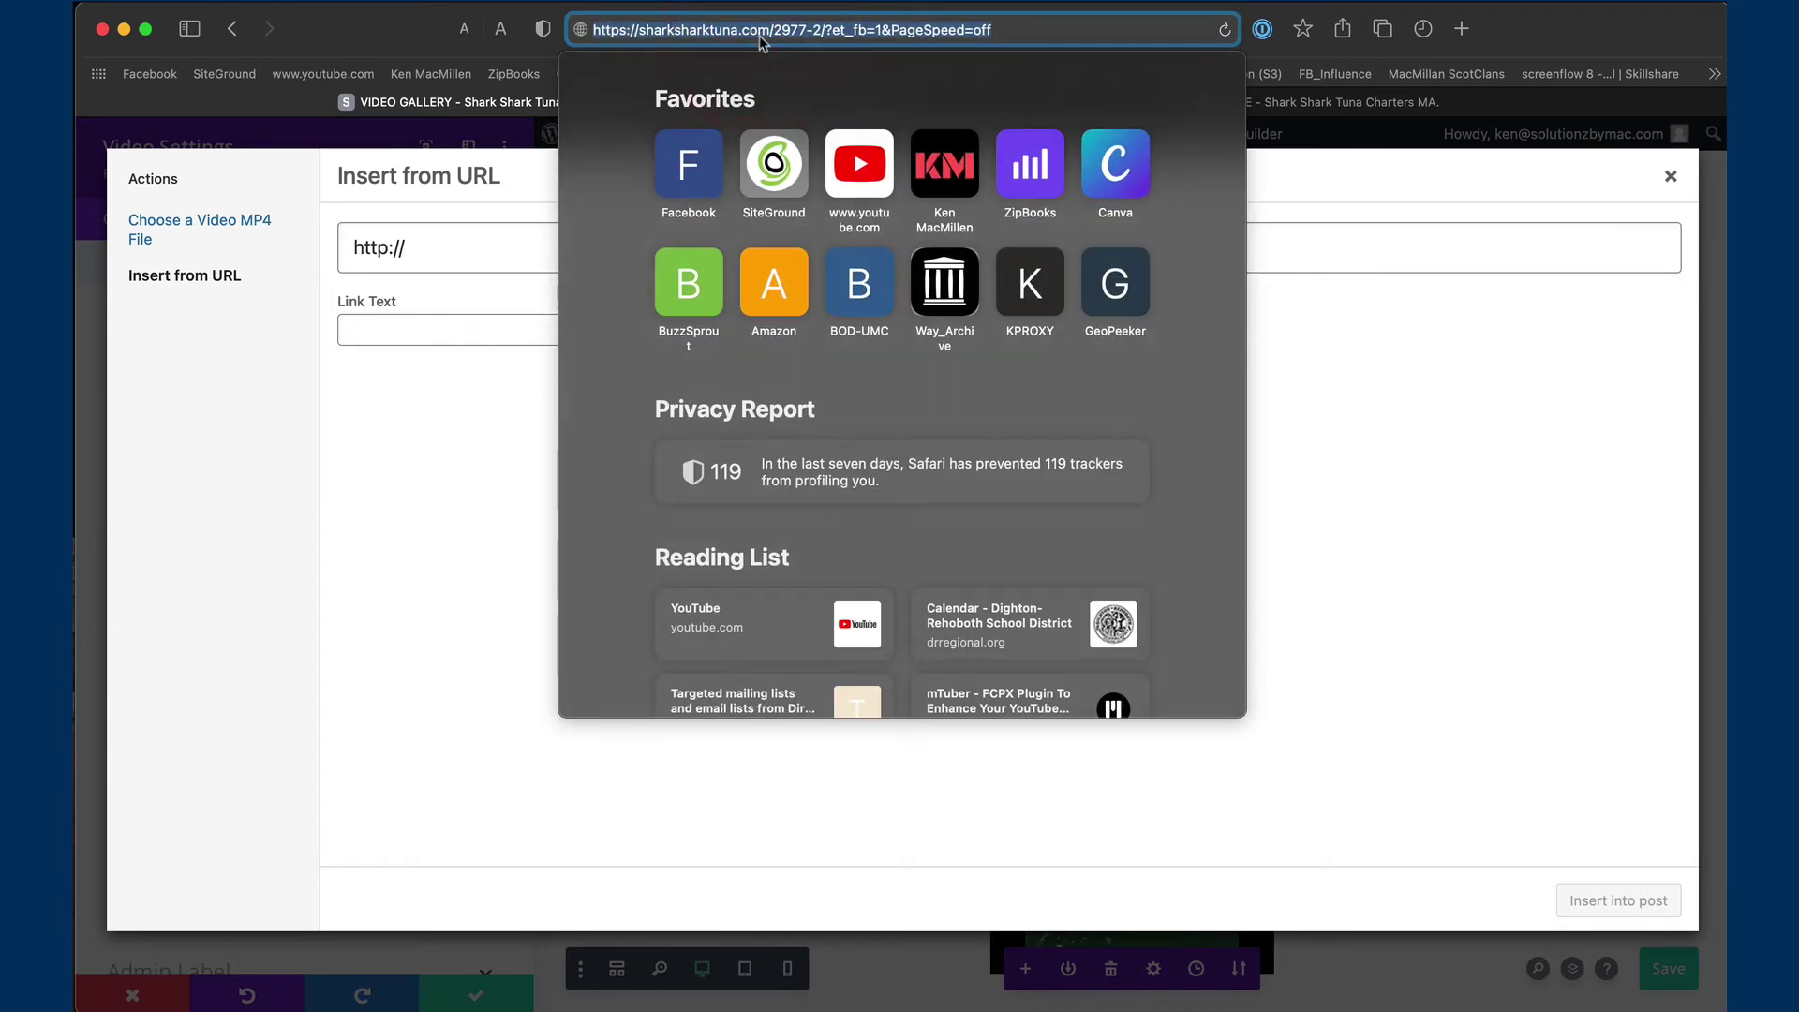
drag(996, 28, 714, 21)
click(442, 380)
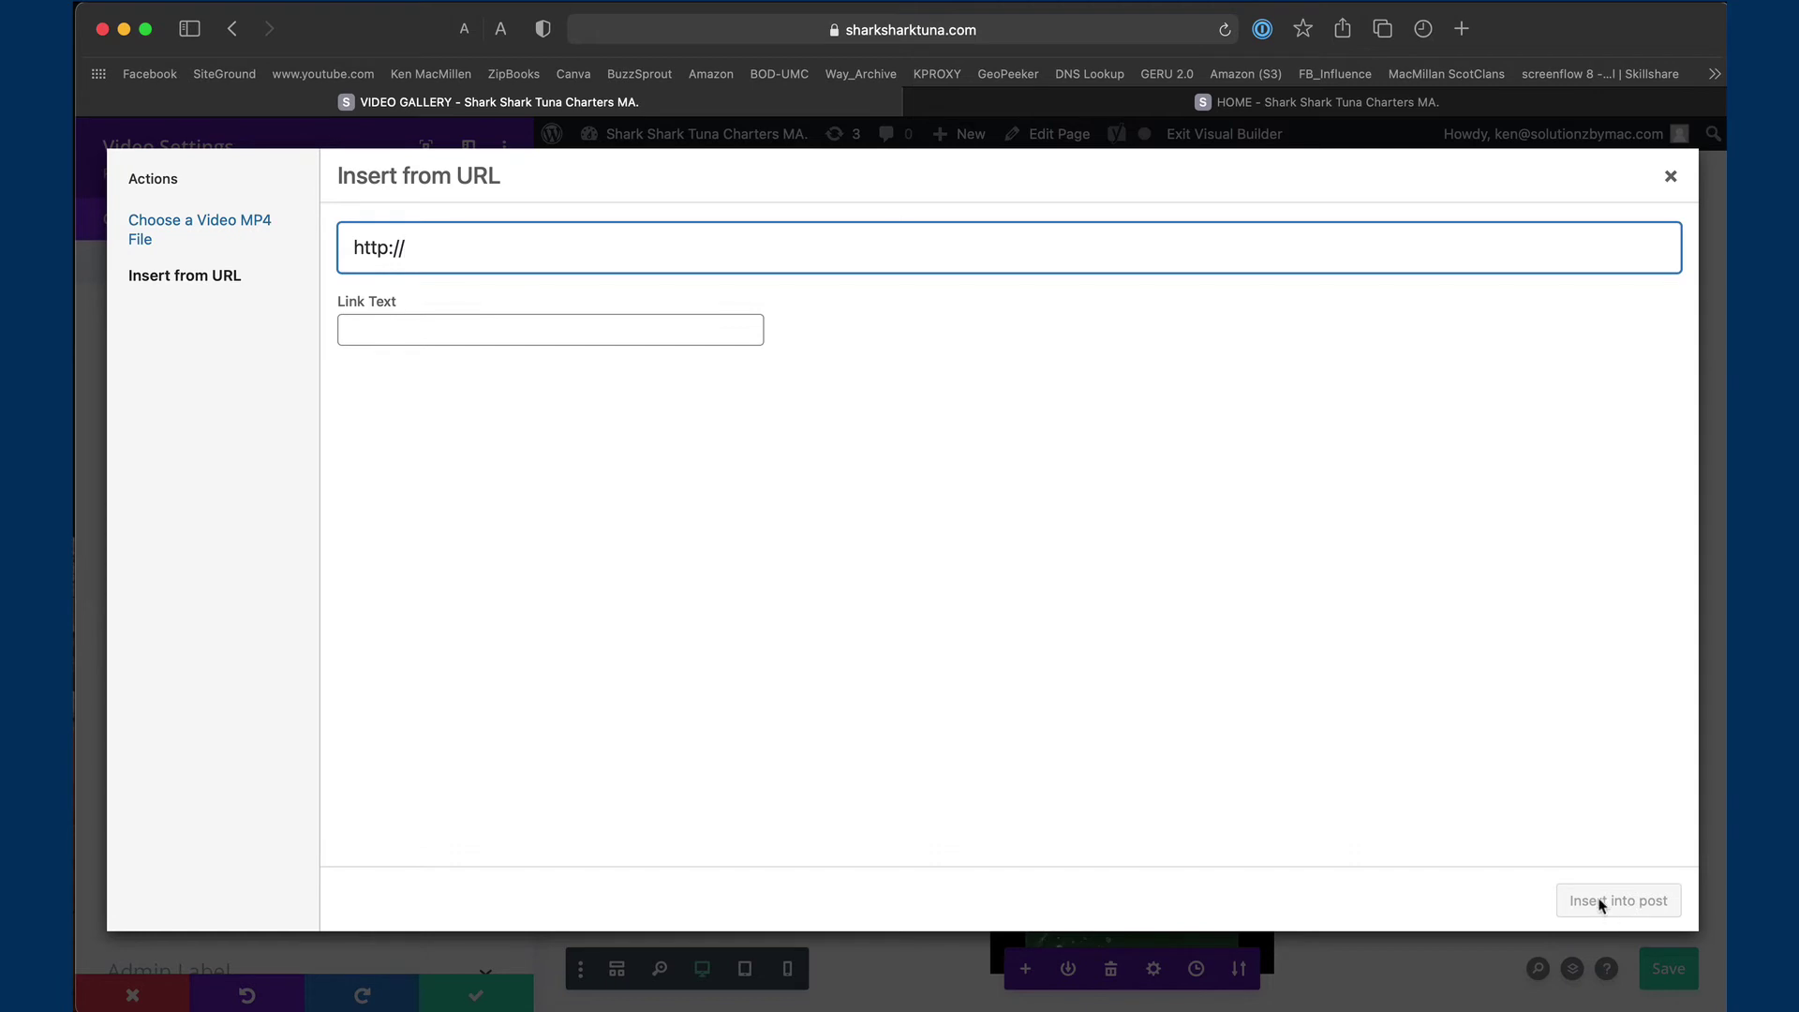
click(1671, 178)
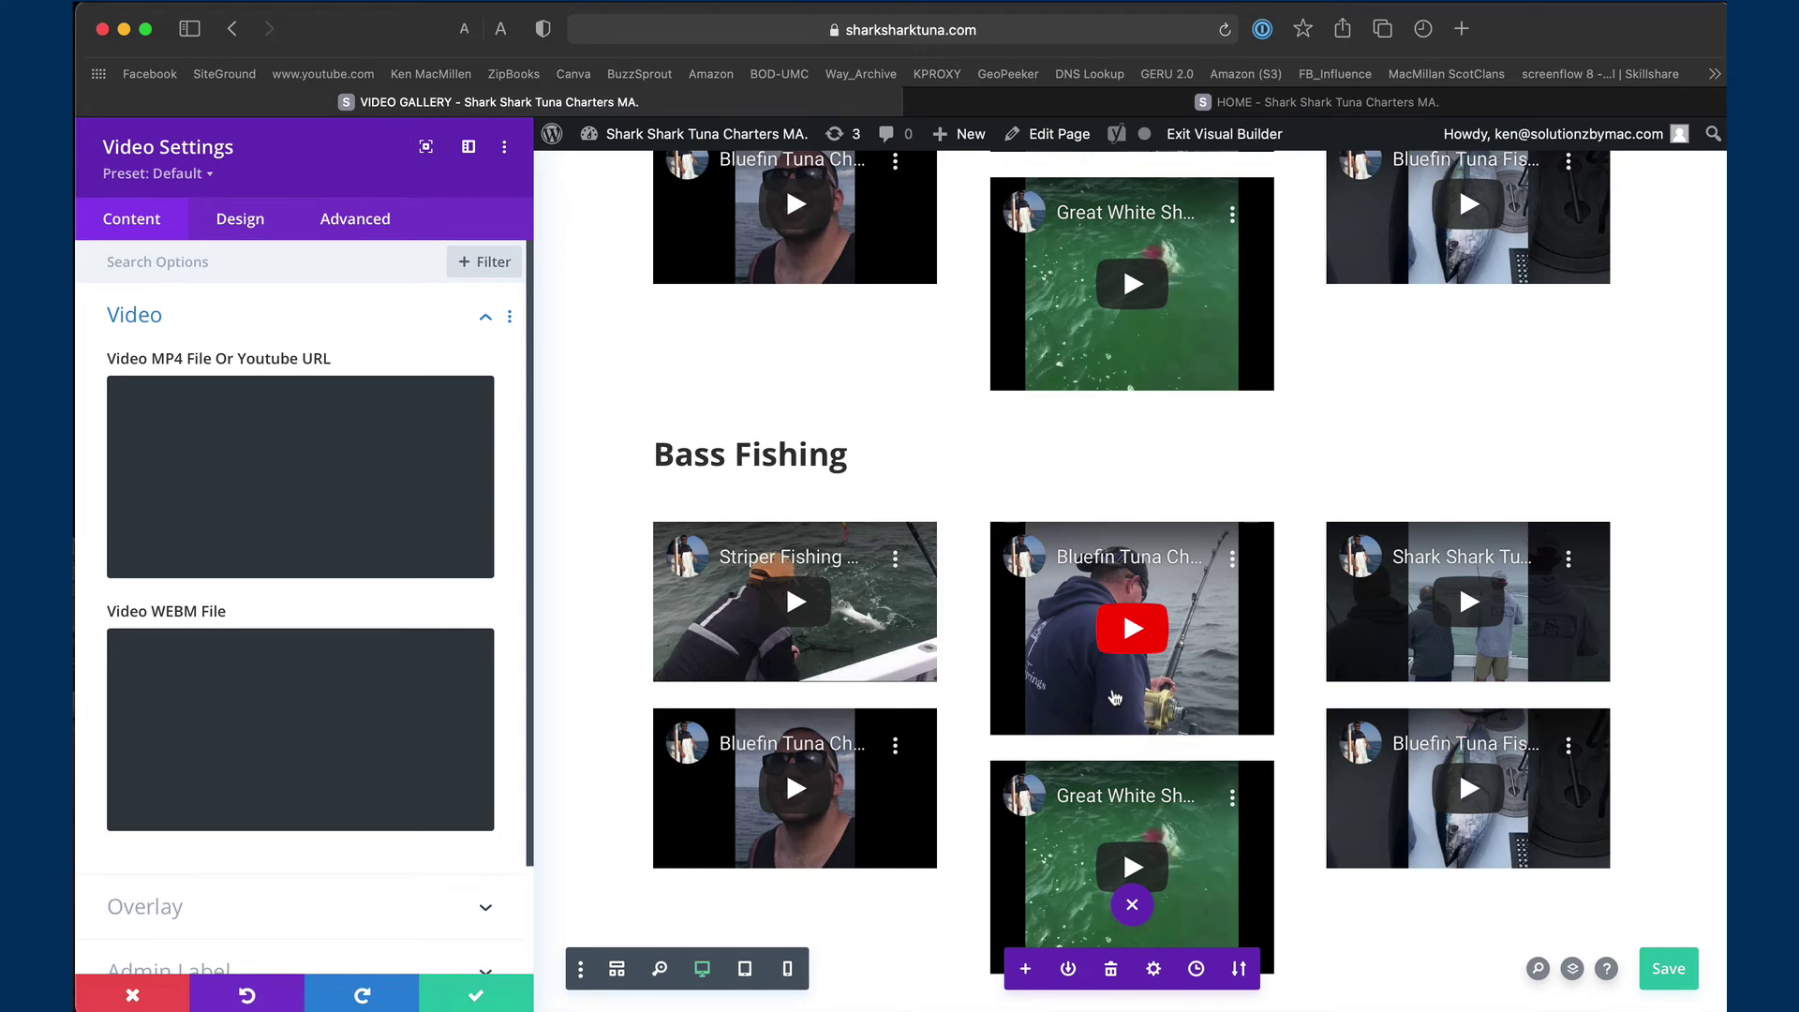
click(473, 995)
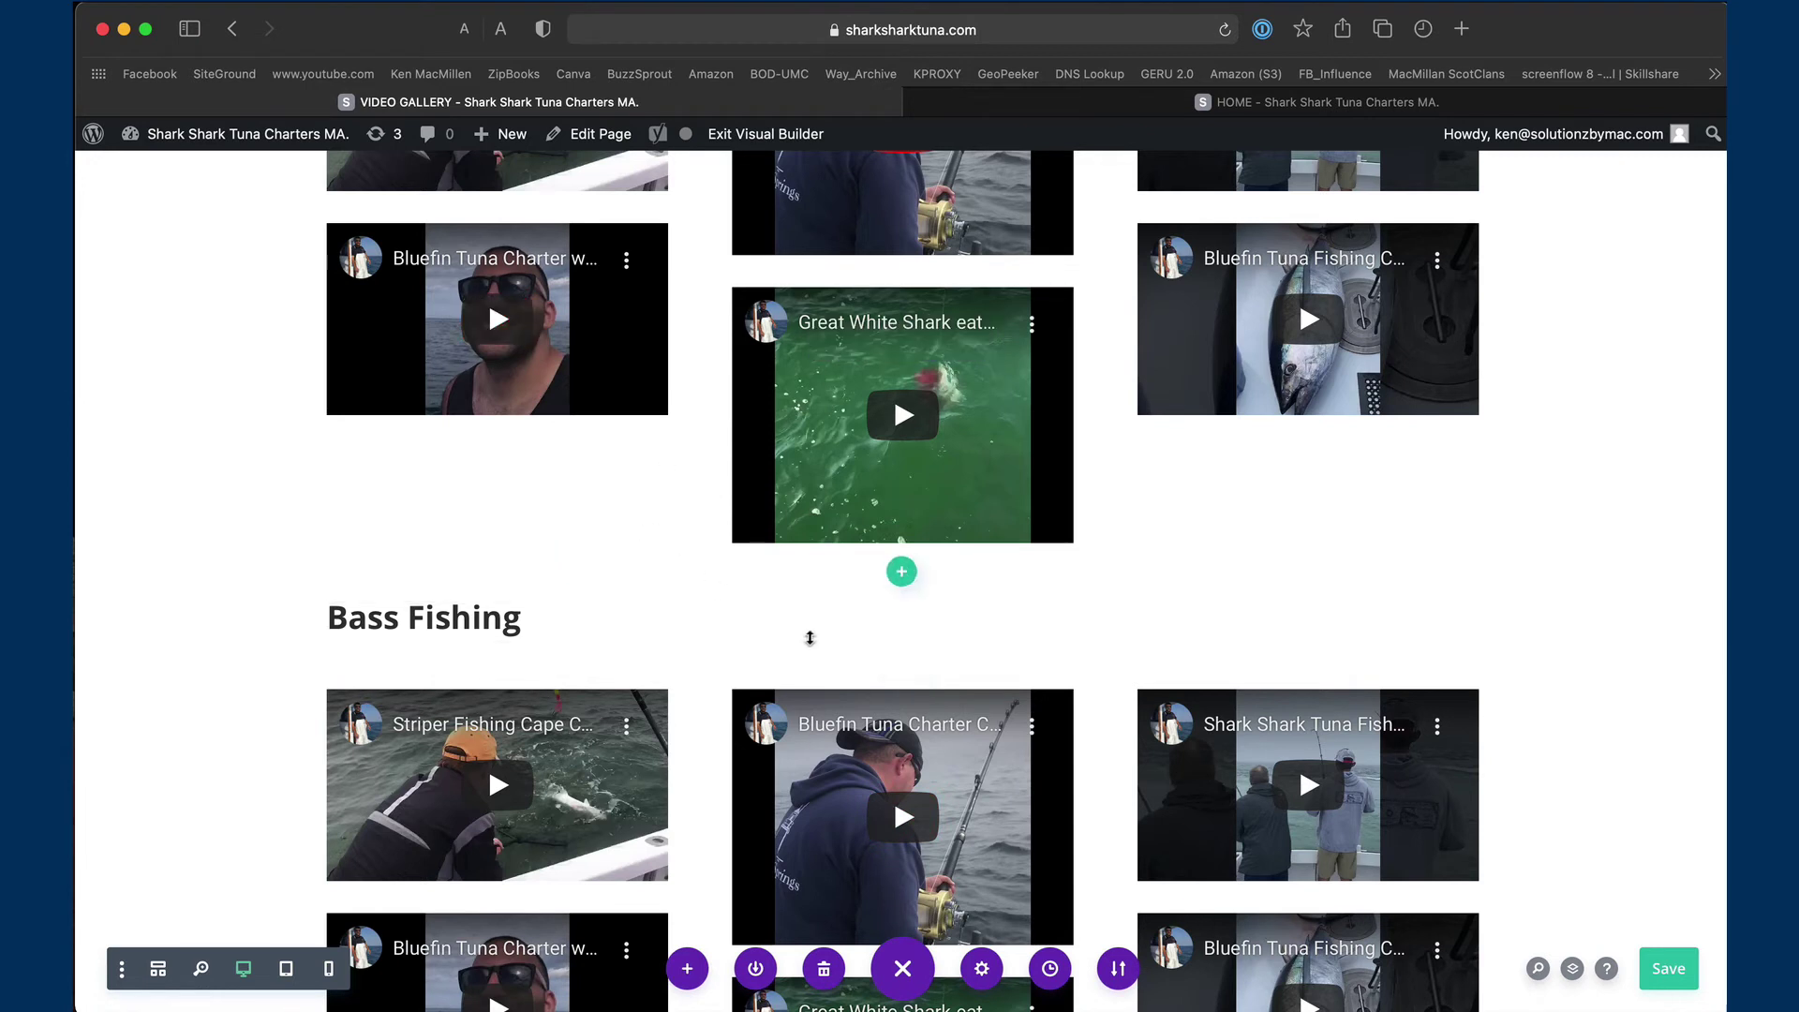
Save the rearranged Video Gallery page
scroll(811, 638, down, 3)
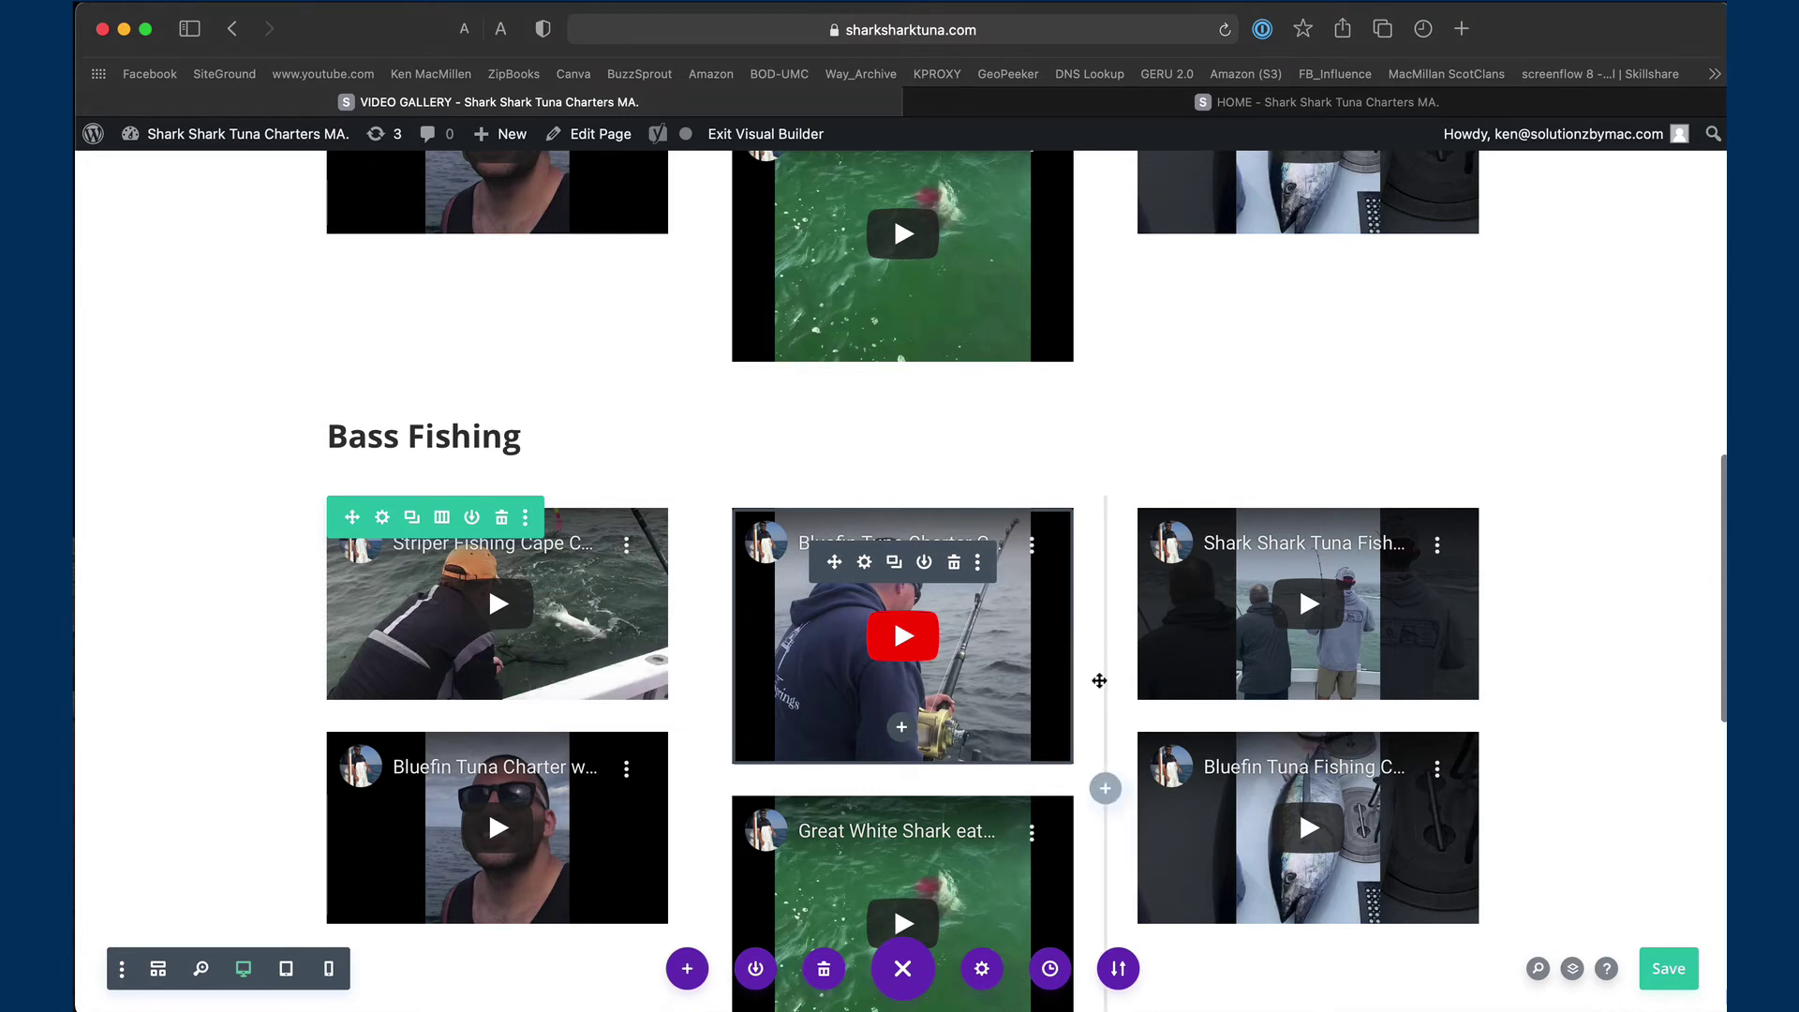
scroll(1105, 674, down, 3)
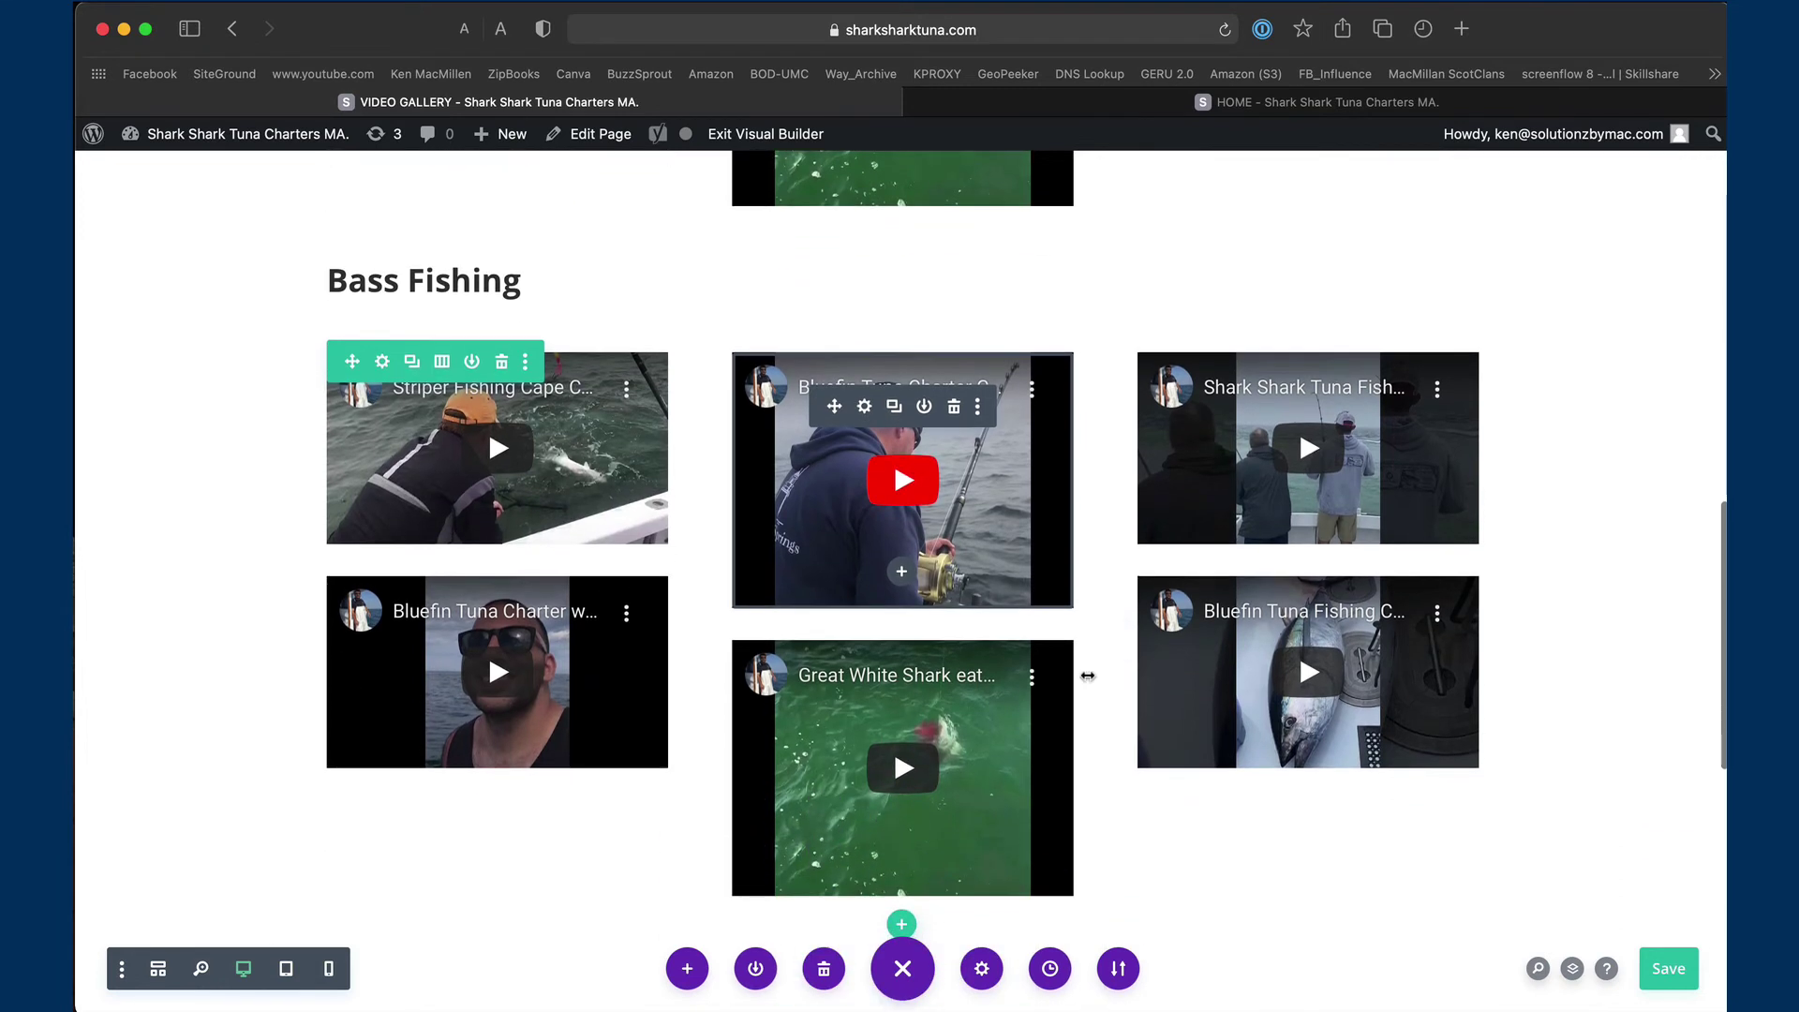
click(1665, 965)
click(1665, 965)
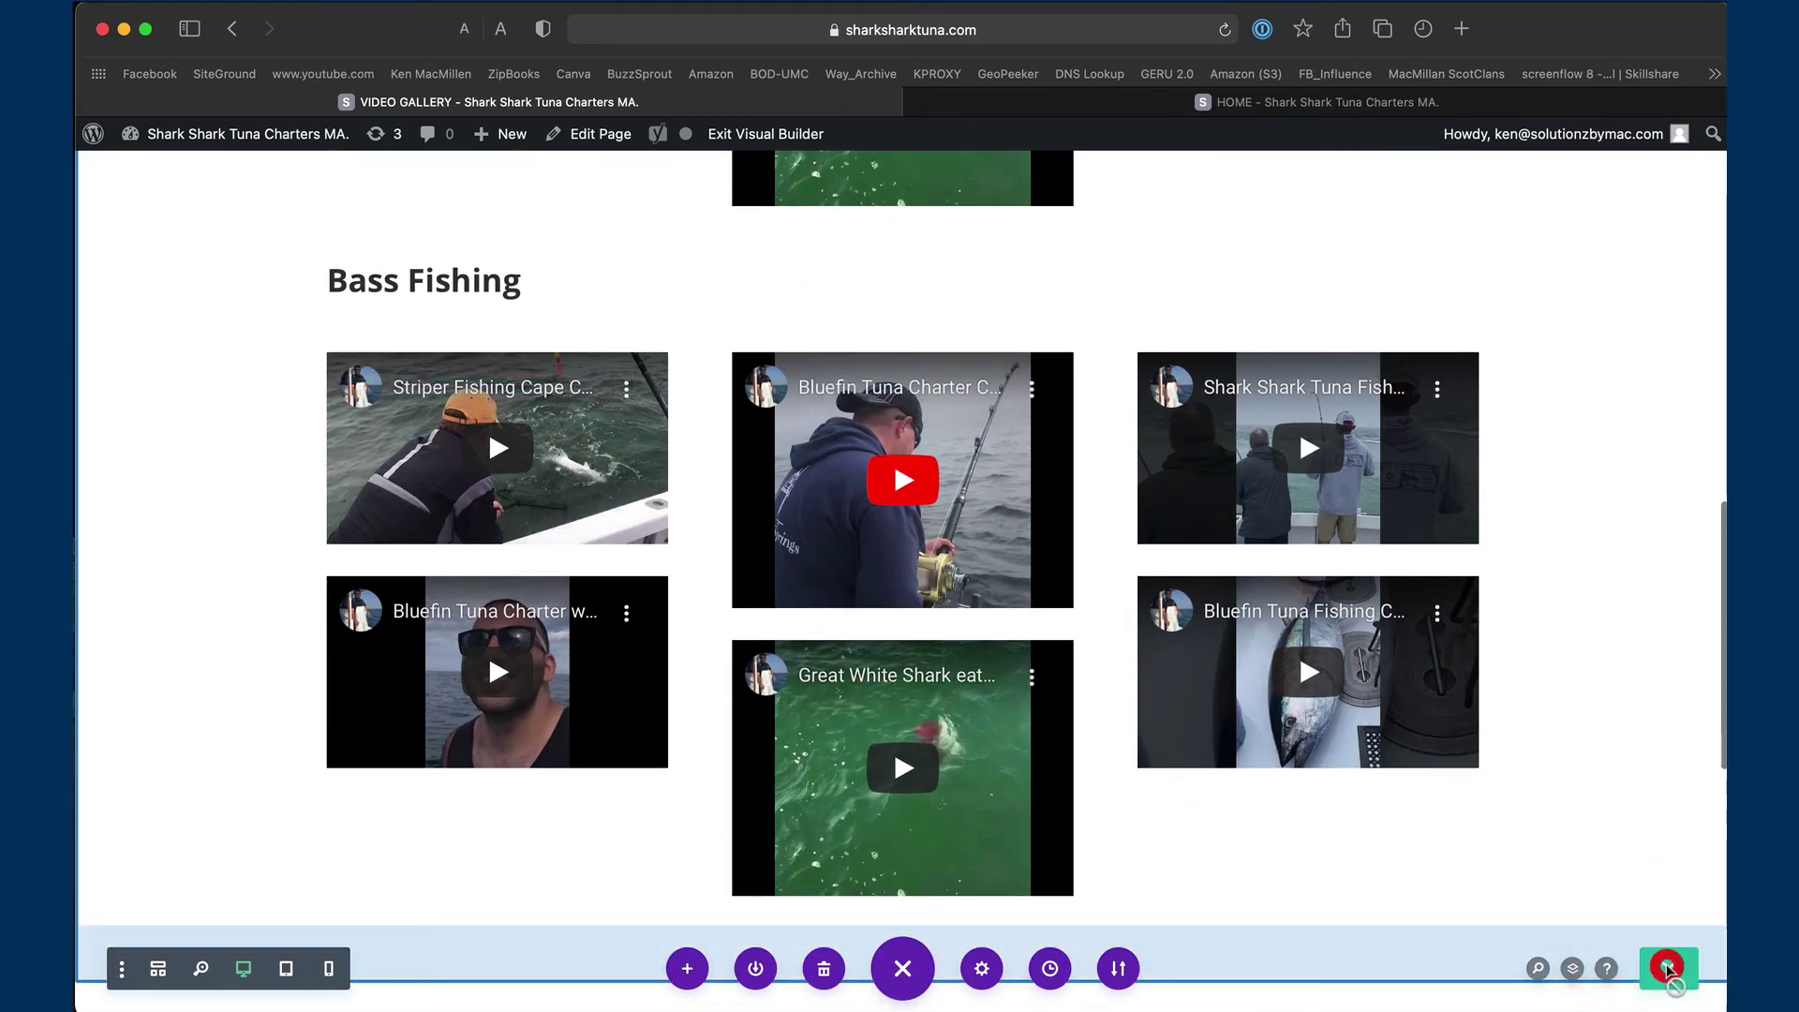
click(1663, 965)
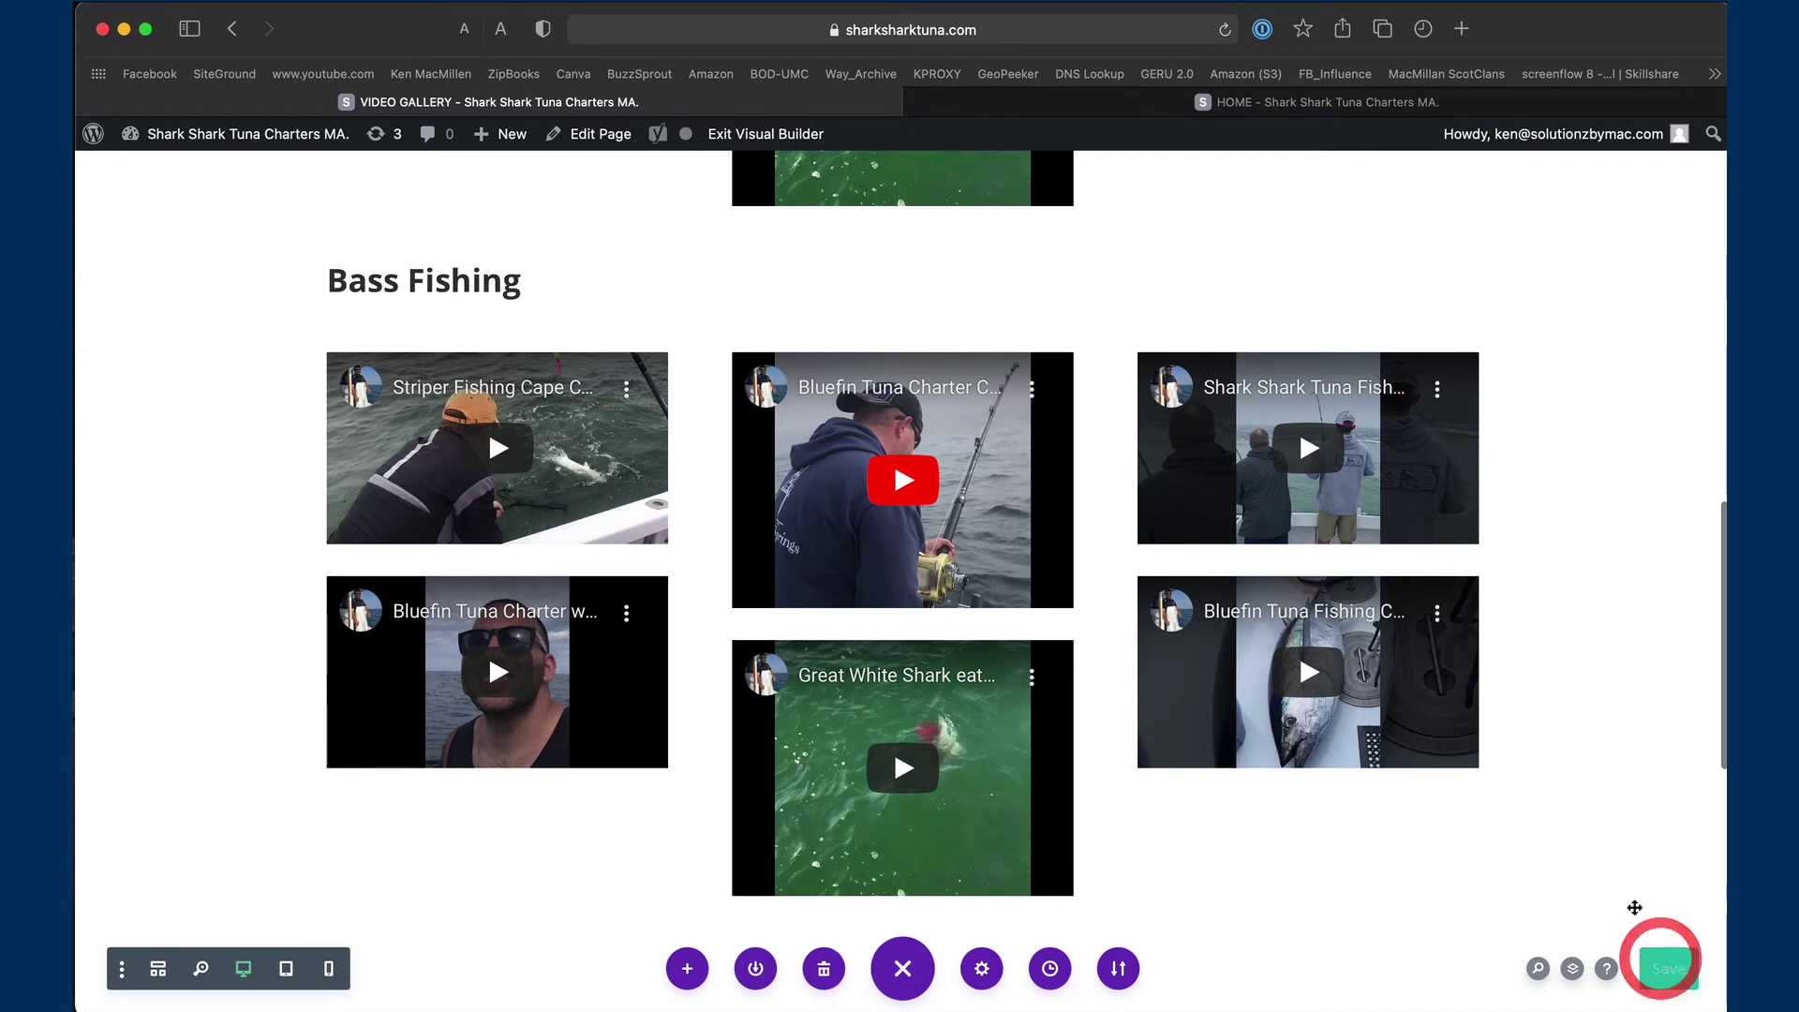
Exit the visual builder and review the Video Gallery page with its Bass Fishing headings above the video rows
scroll(895, 496, up, 5)
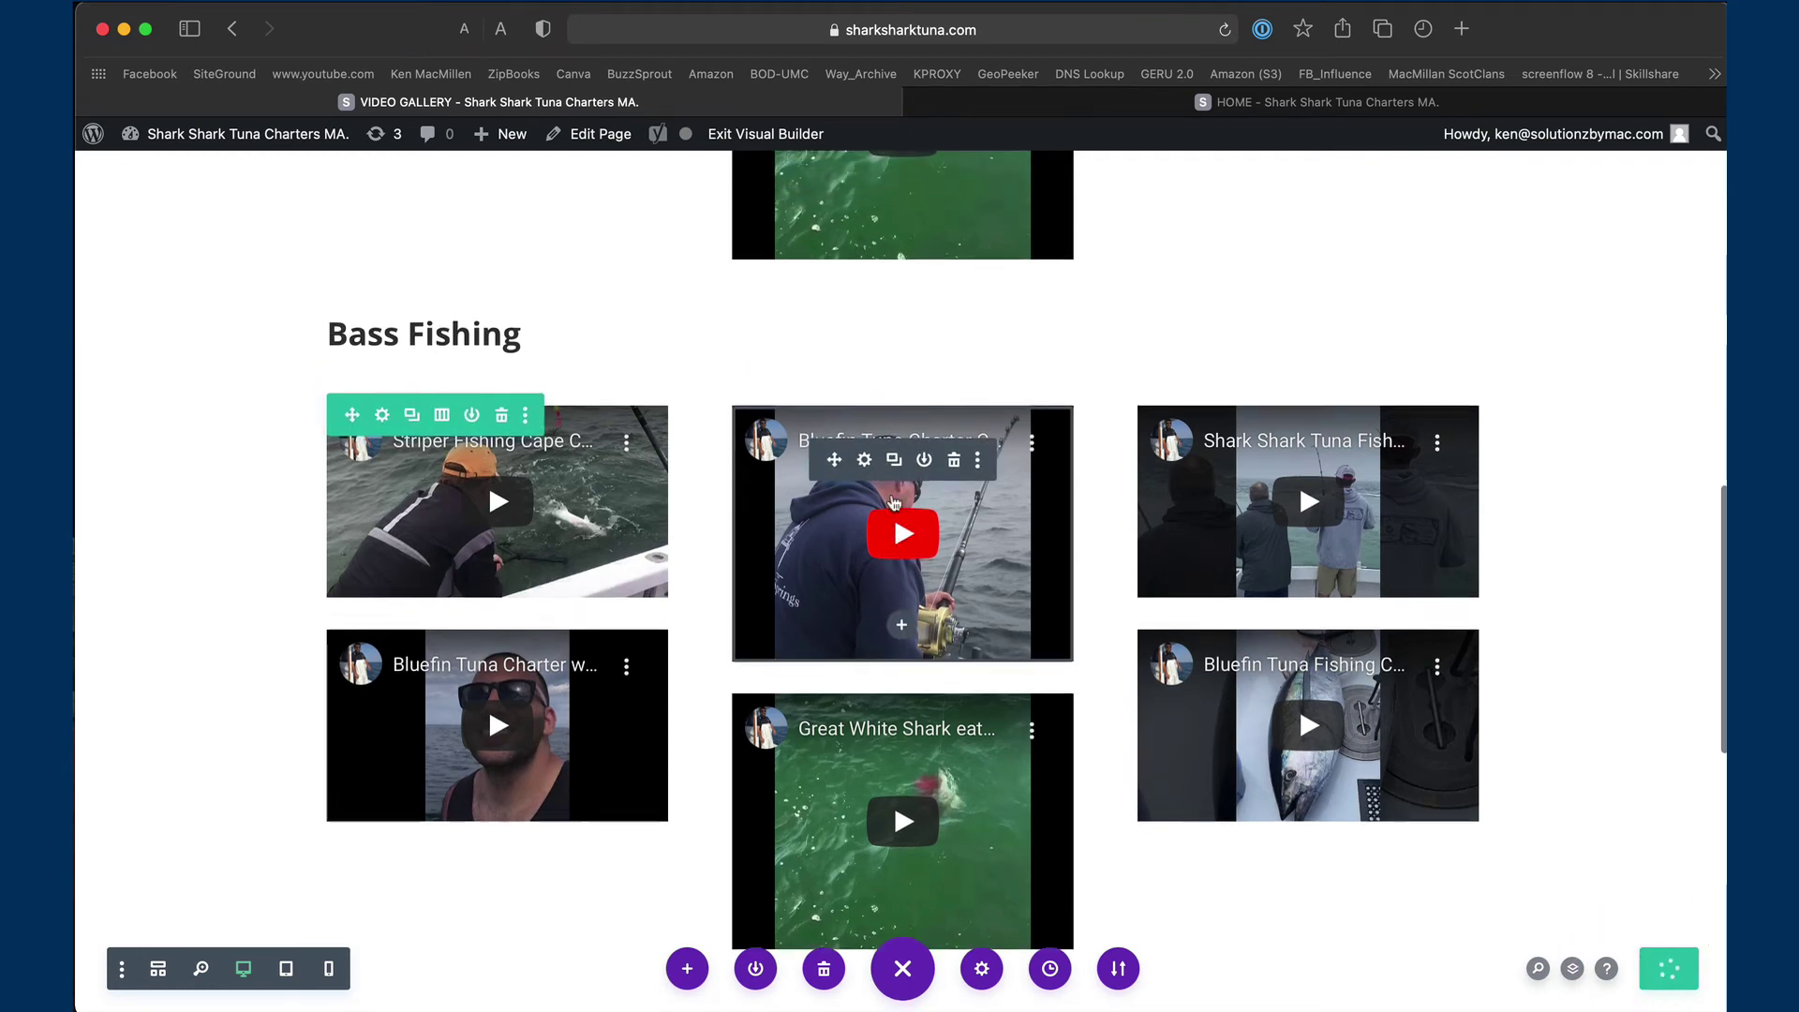
scroll(793, 289, up, 4)
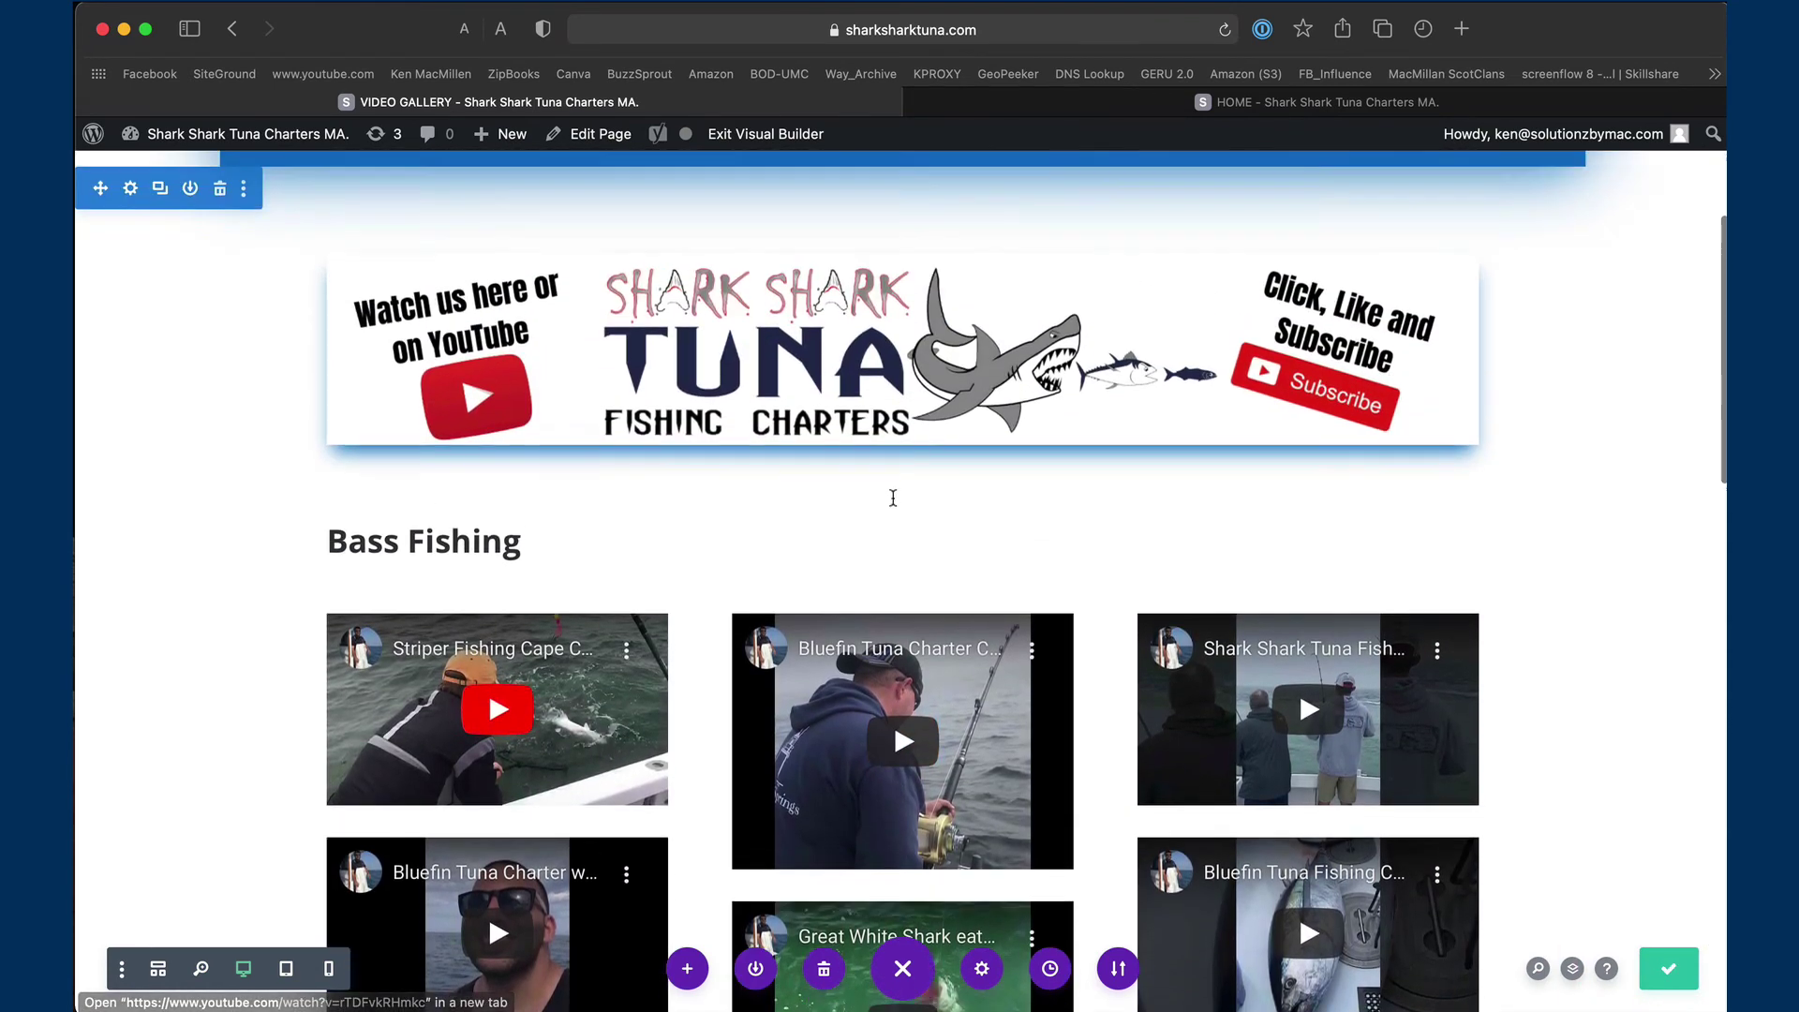
scroll(794, 288, up, 2)
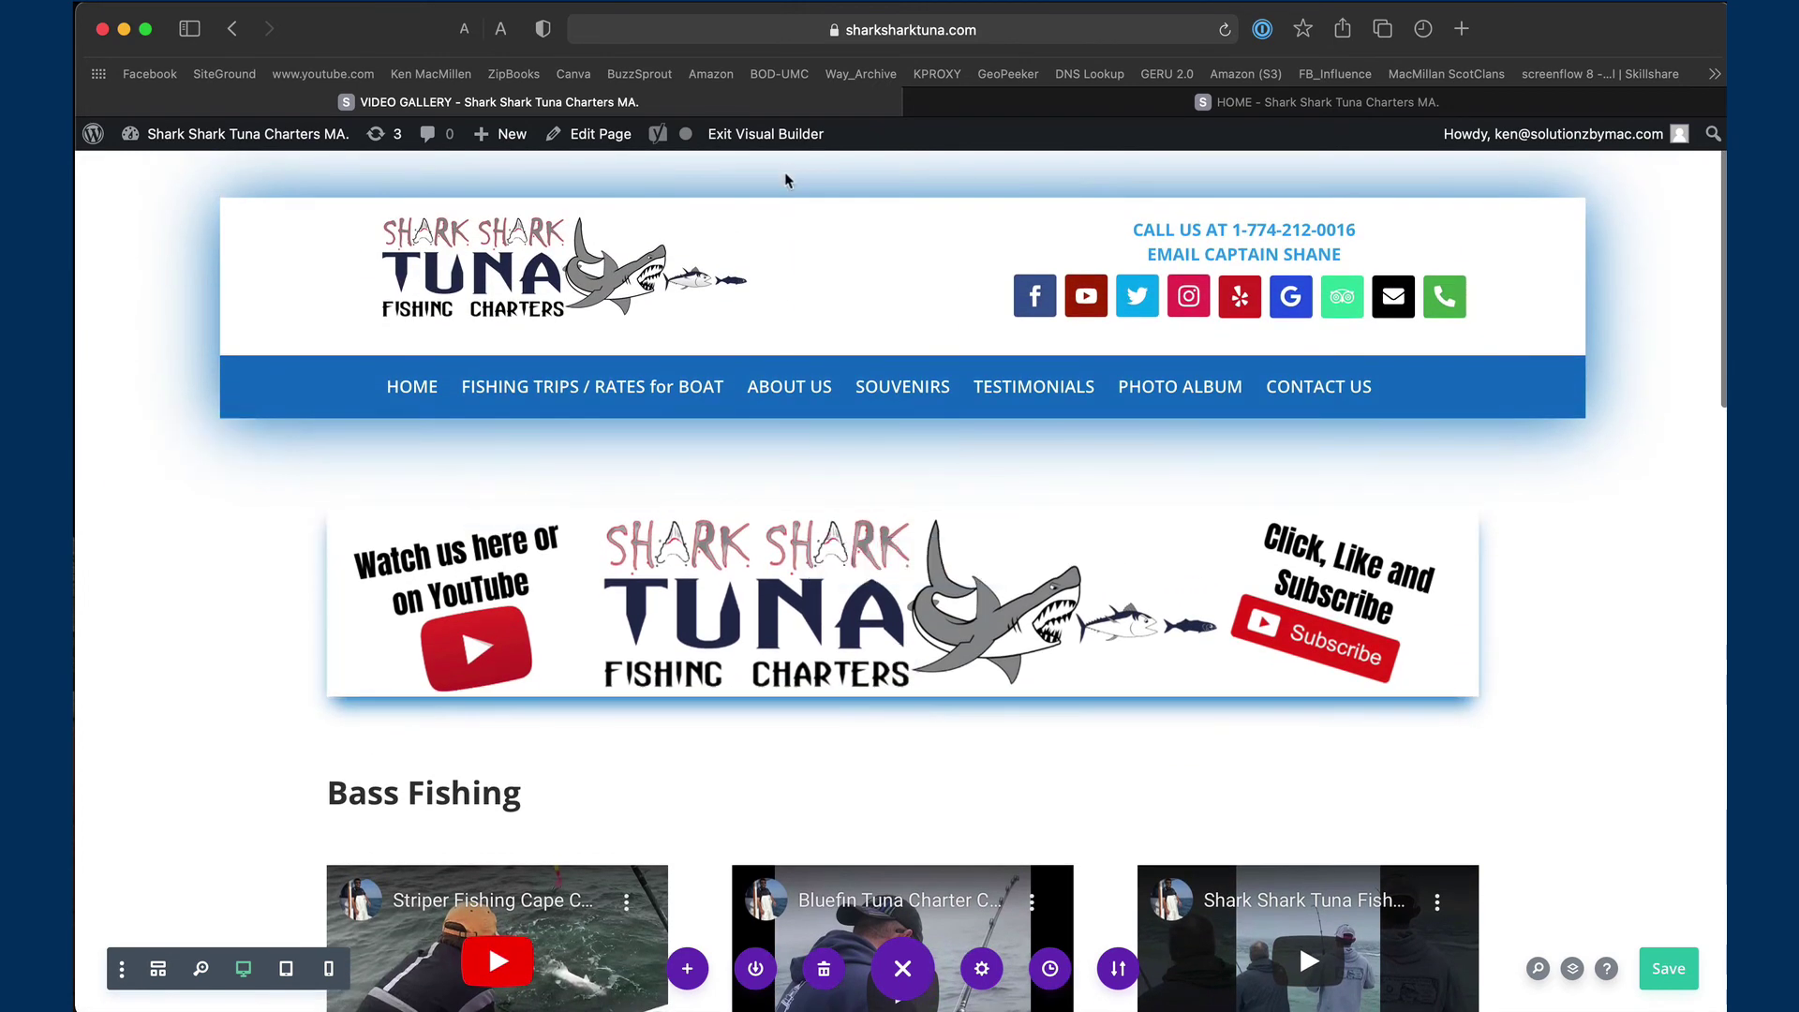
click(778, 134)
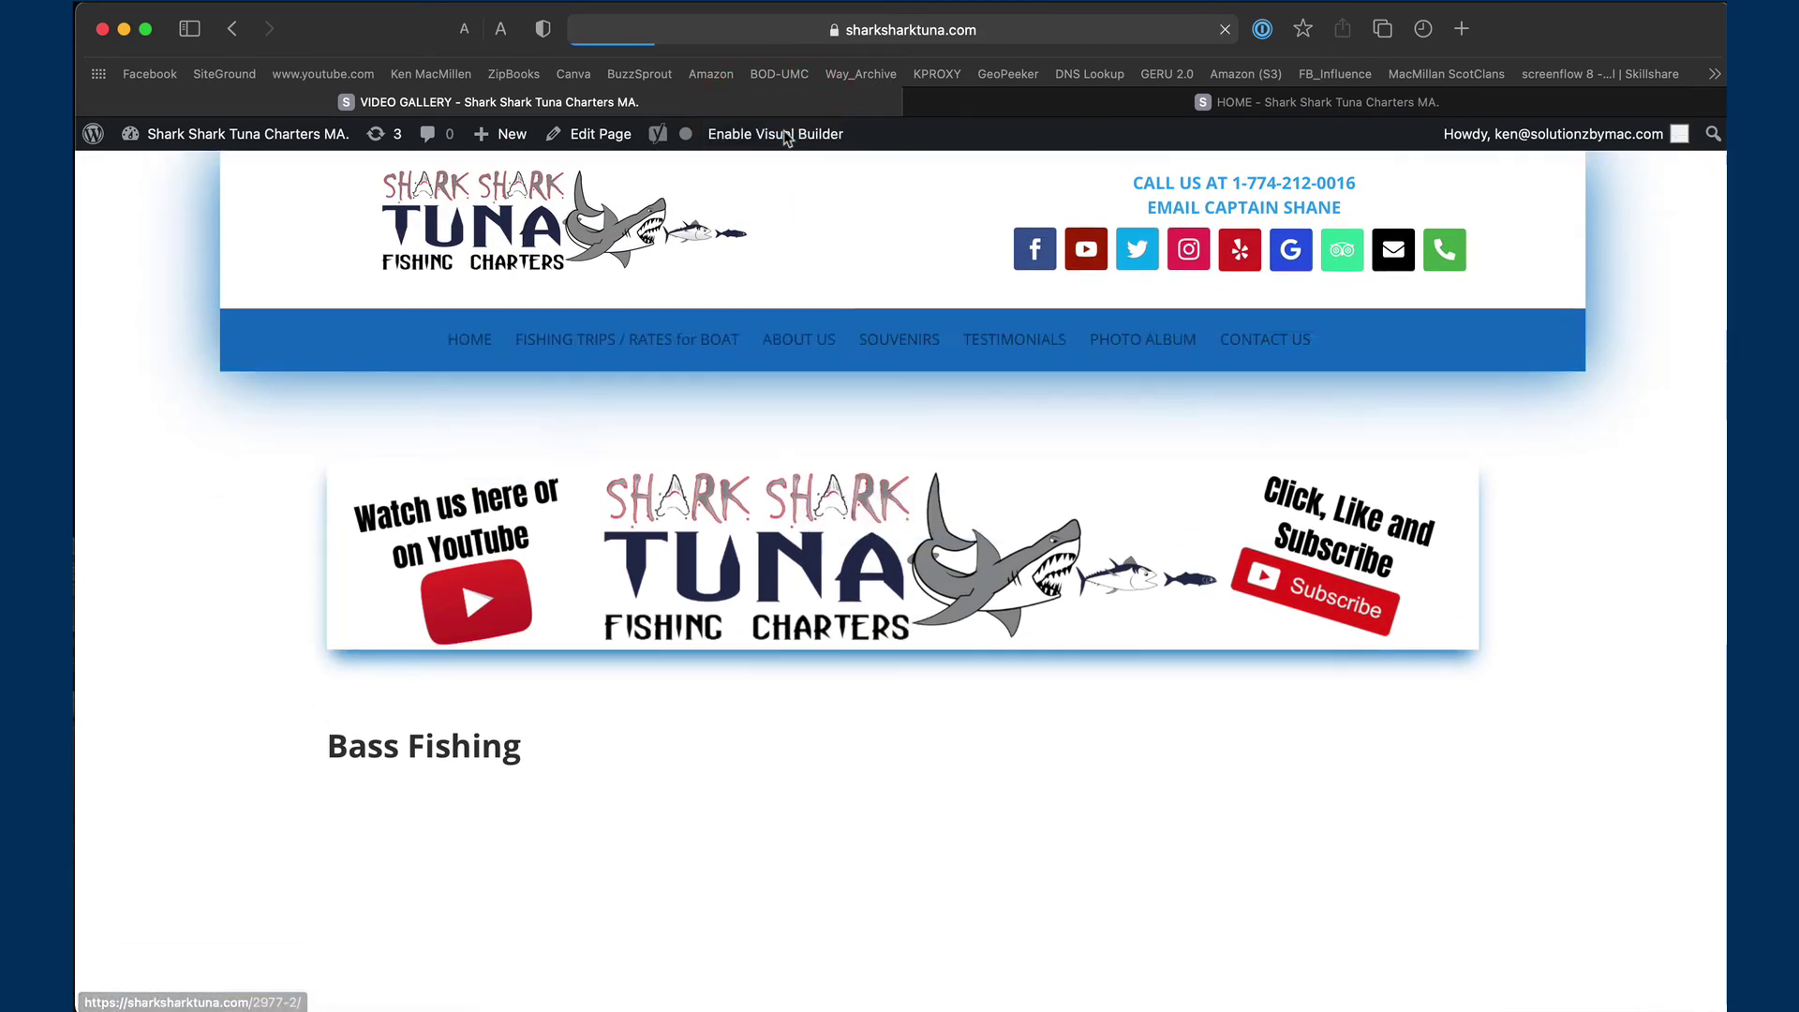
scroll(740, 563, down, 5)
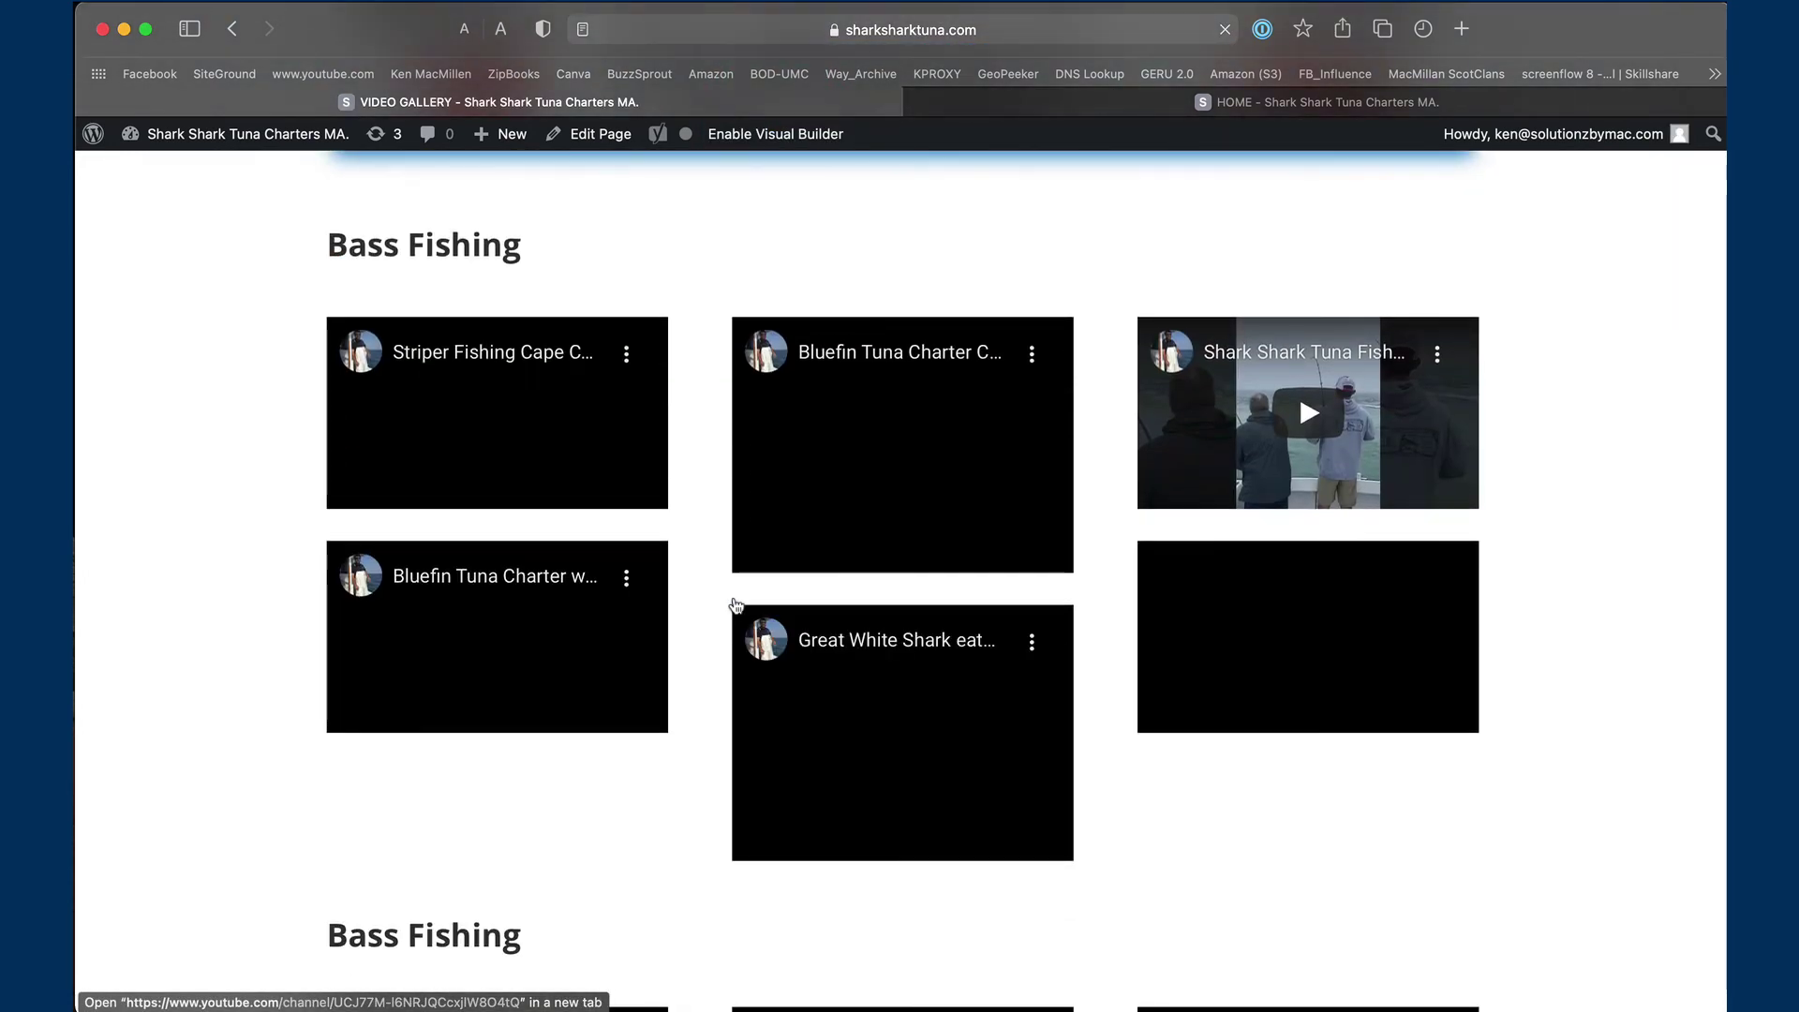
scroll(840, 514, up, 5)
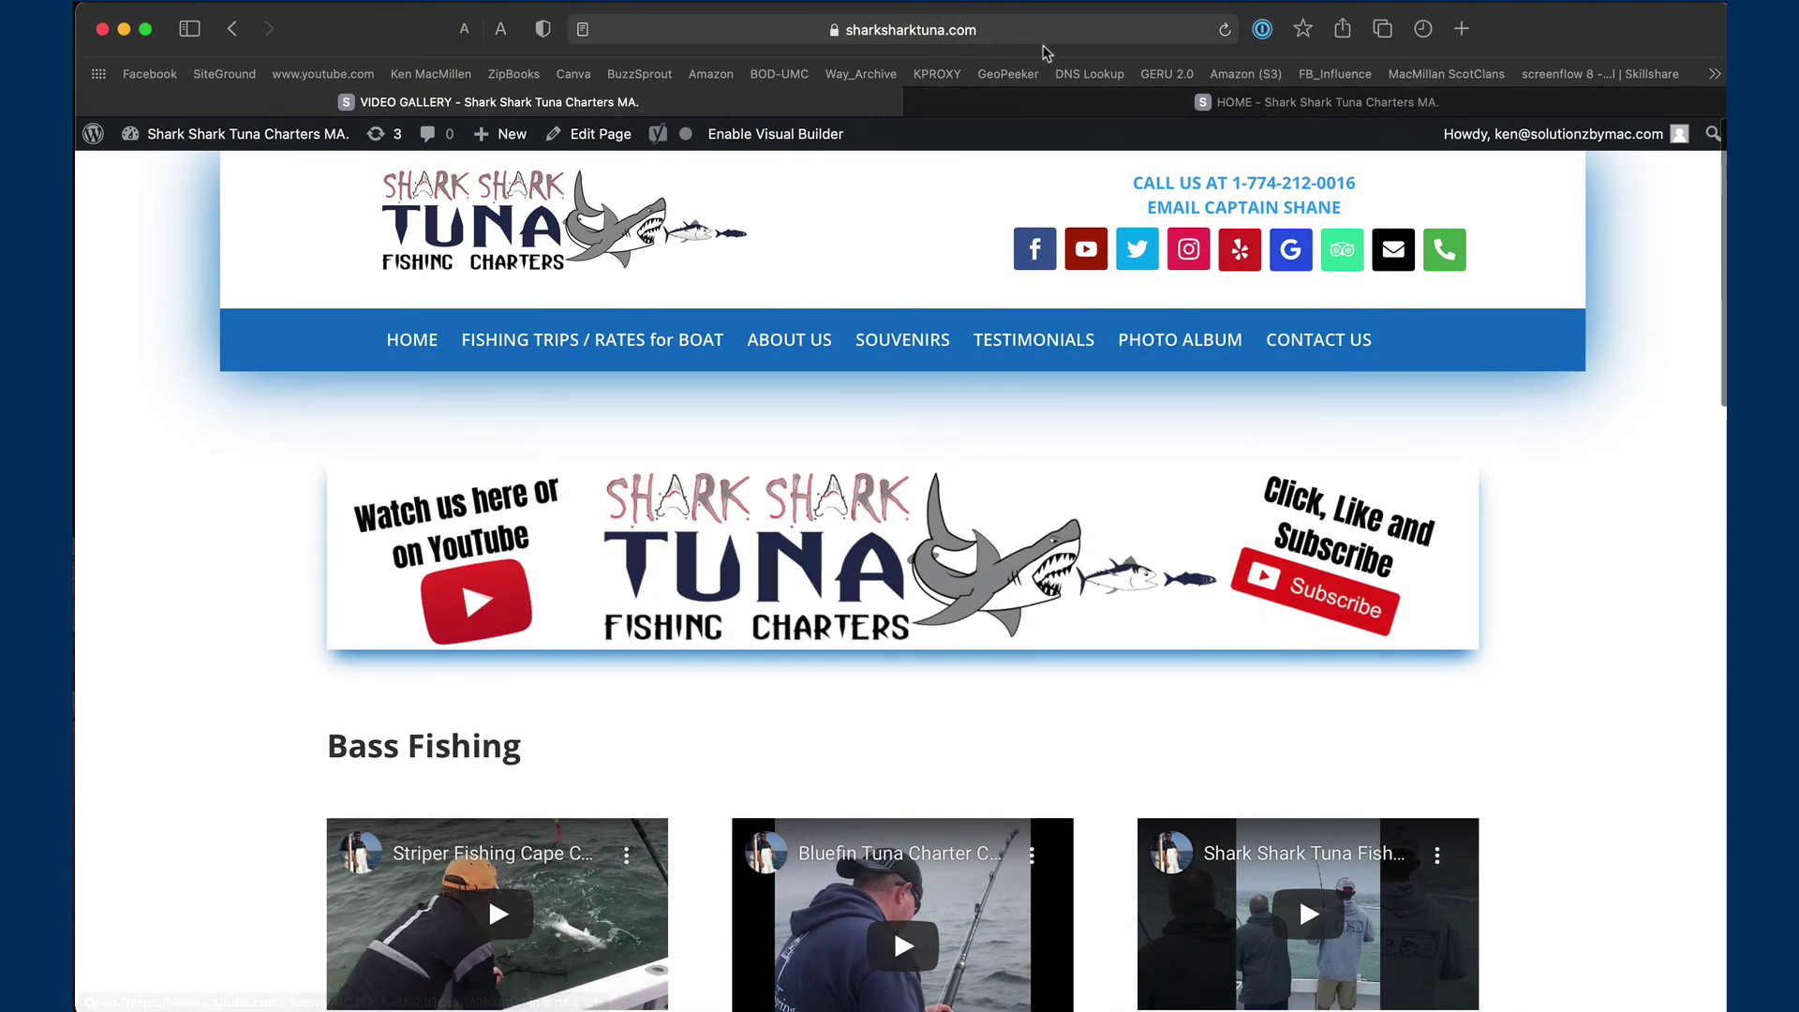
Copy the Video Gallery page's web address and open it in a new browser tab
click(1151, 30)
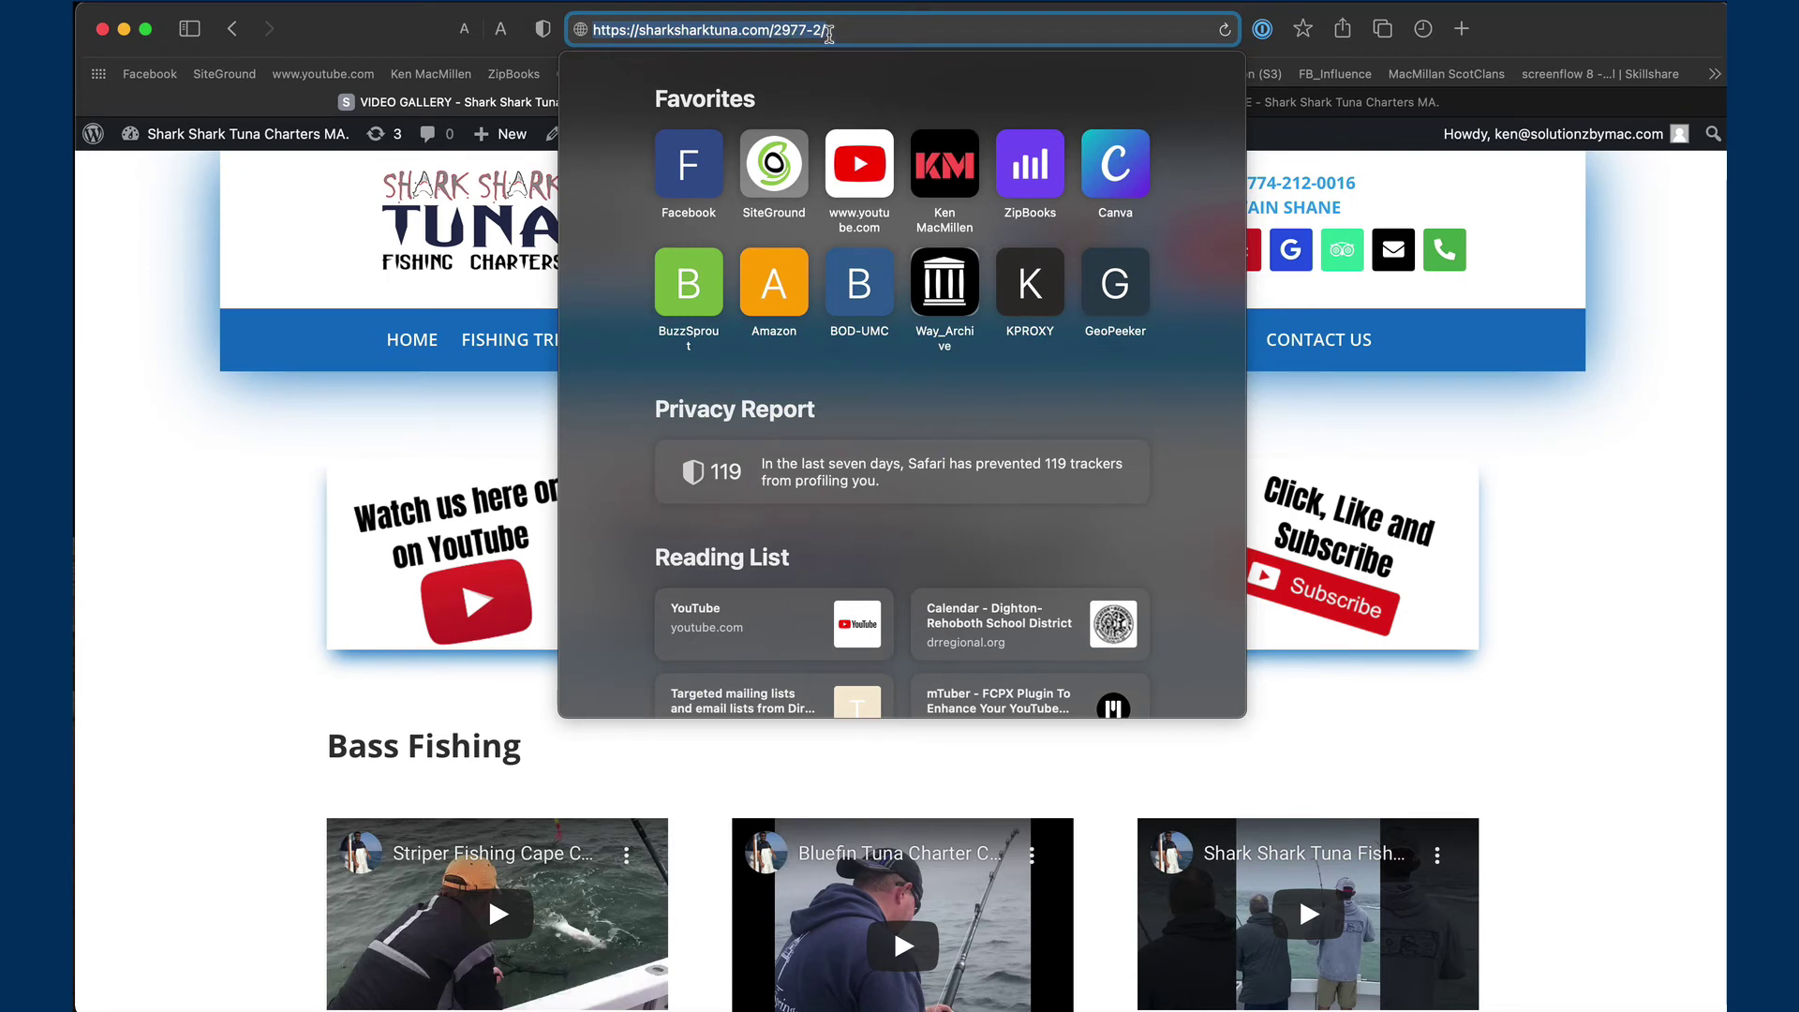
drag(829, 32, 581, 30)
key(super+c)
click(1463, 35)
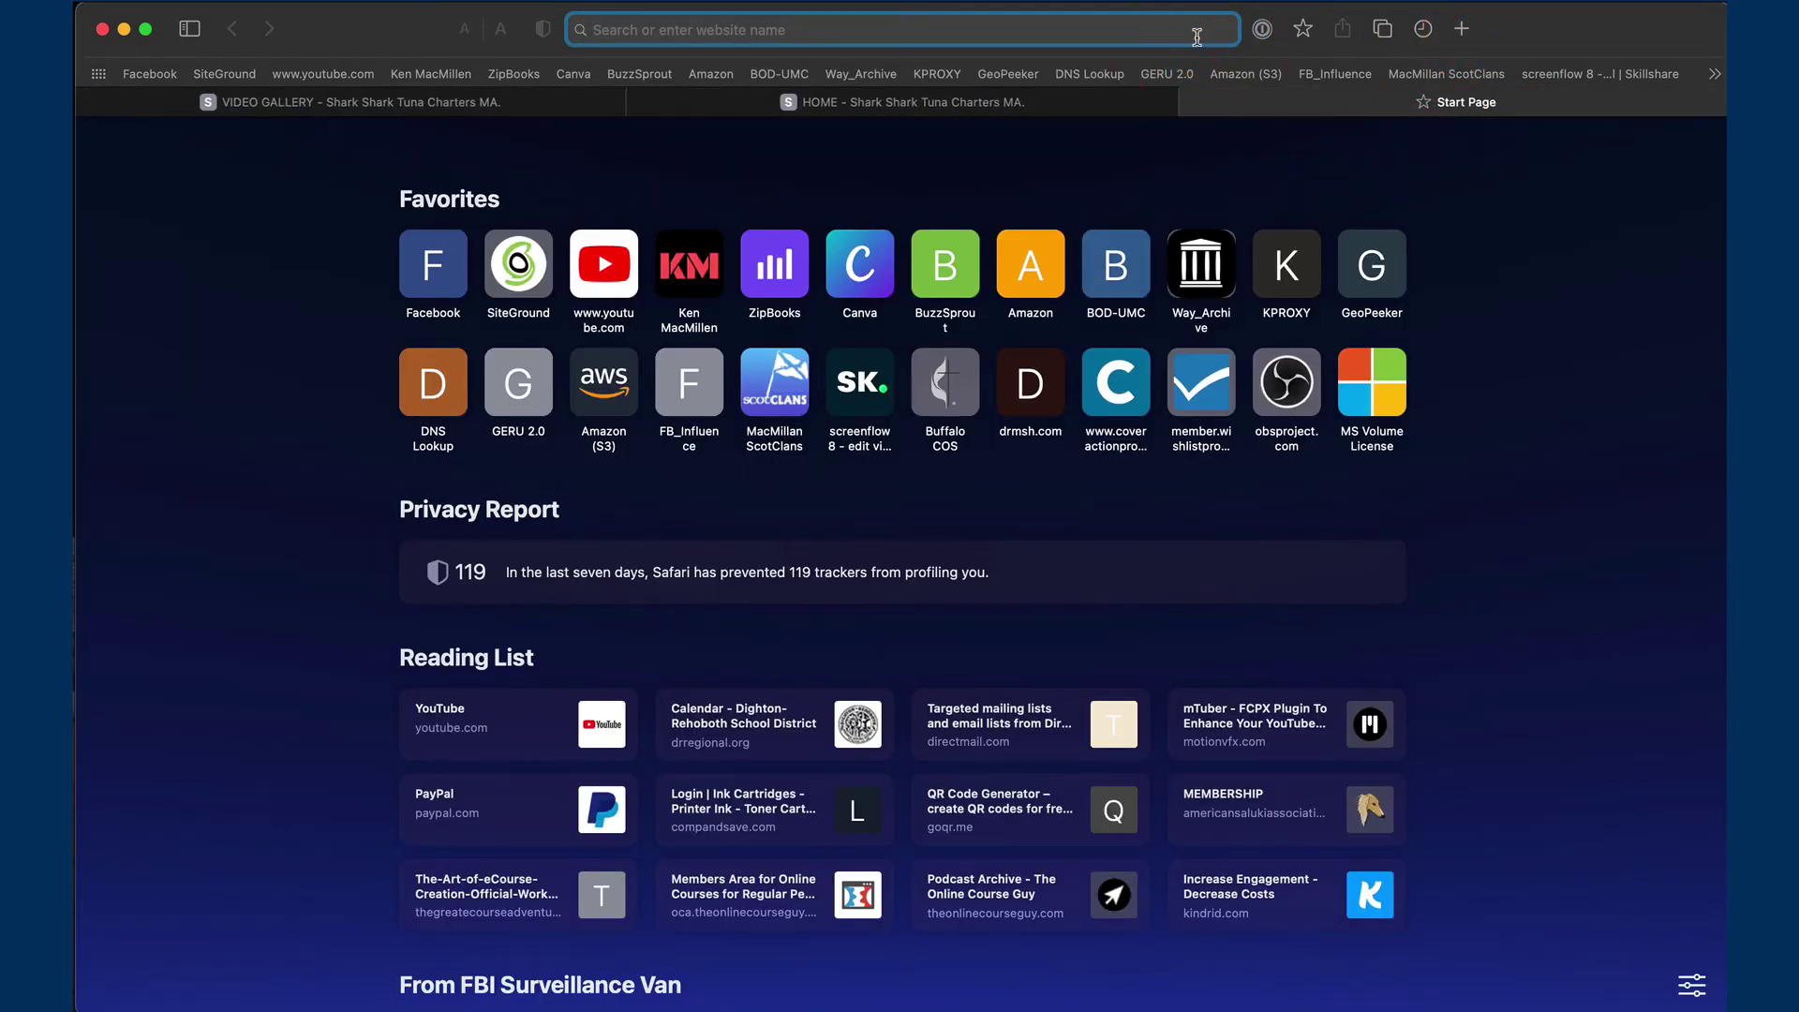
key(super+v)
key(Return)
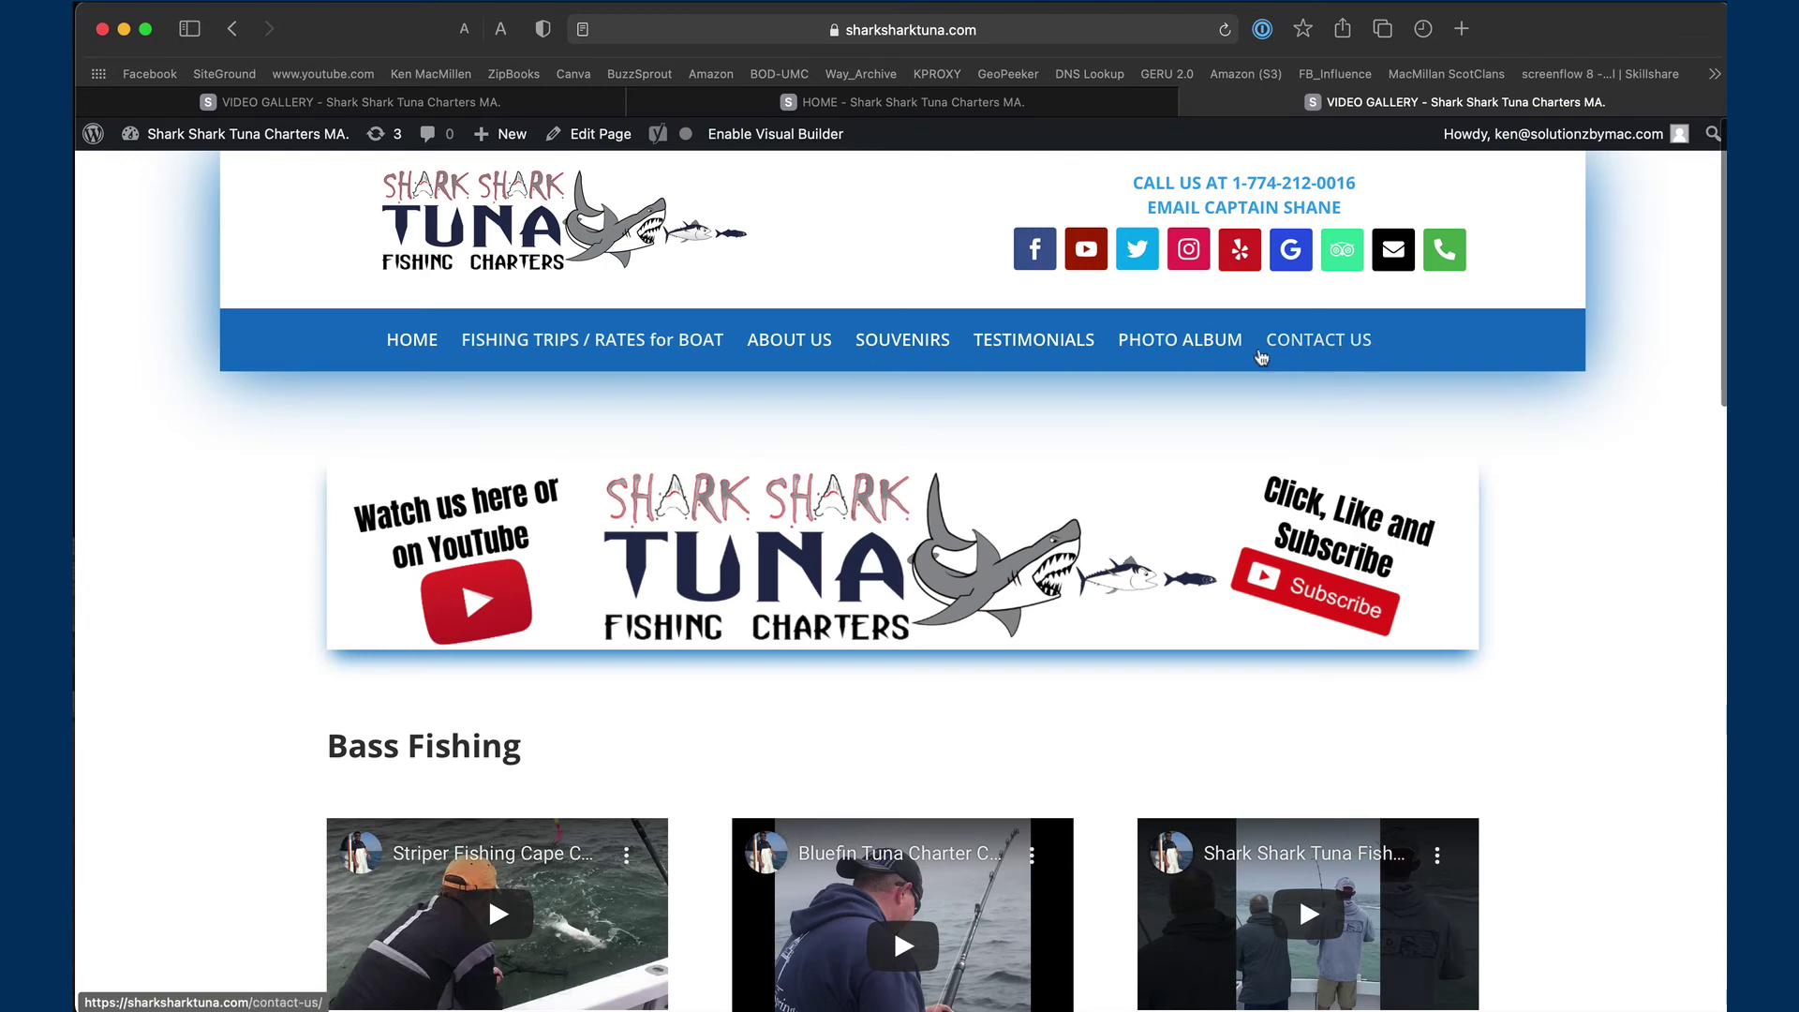
Inspect the Video Gallery page's address in the new tab and close that tab
click(1031, 26)
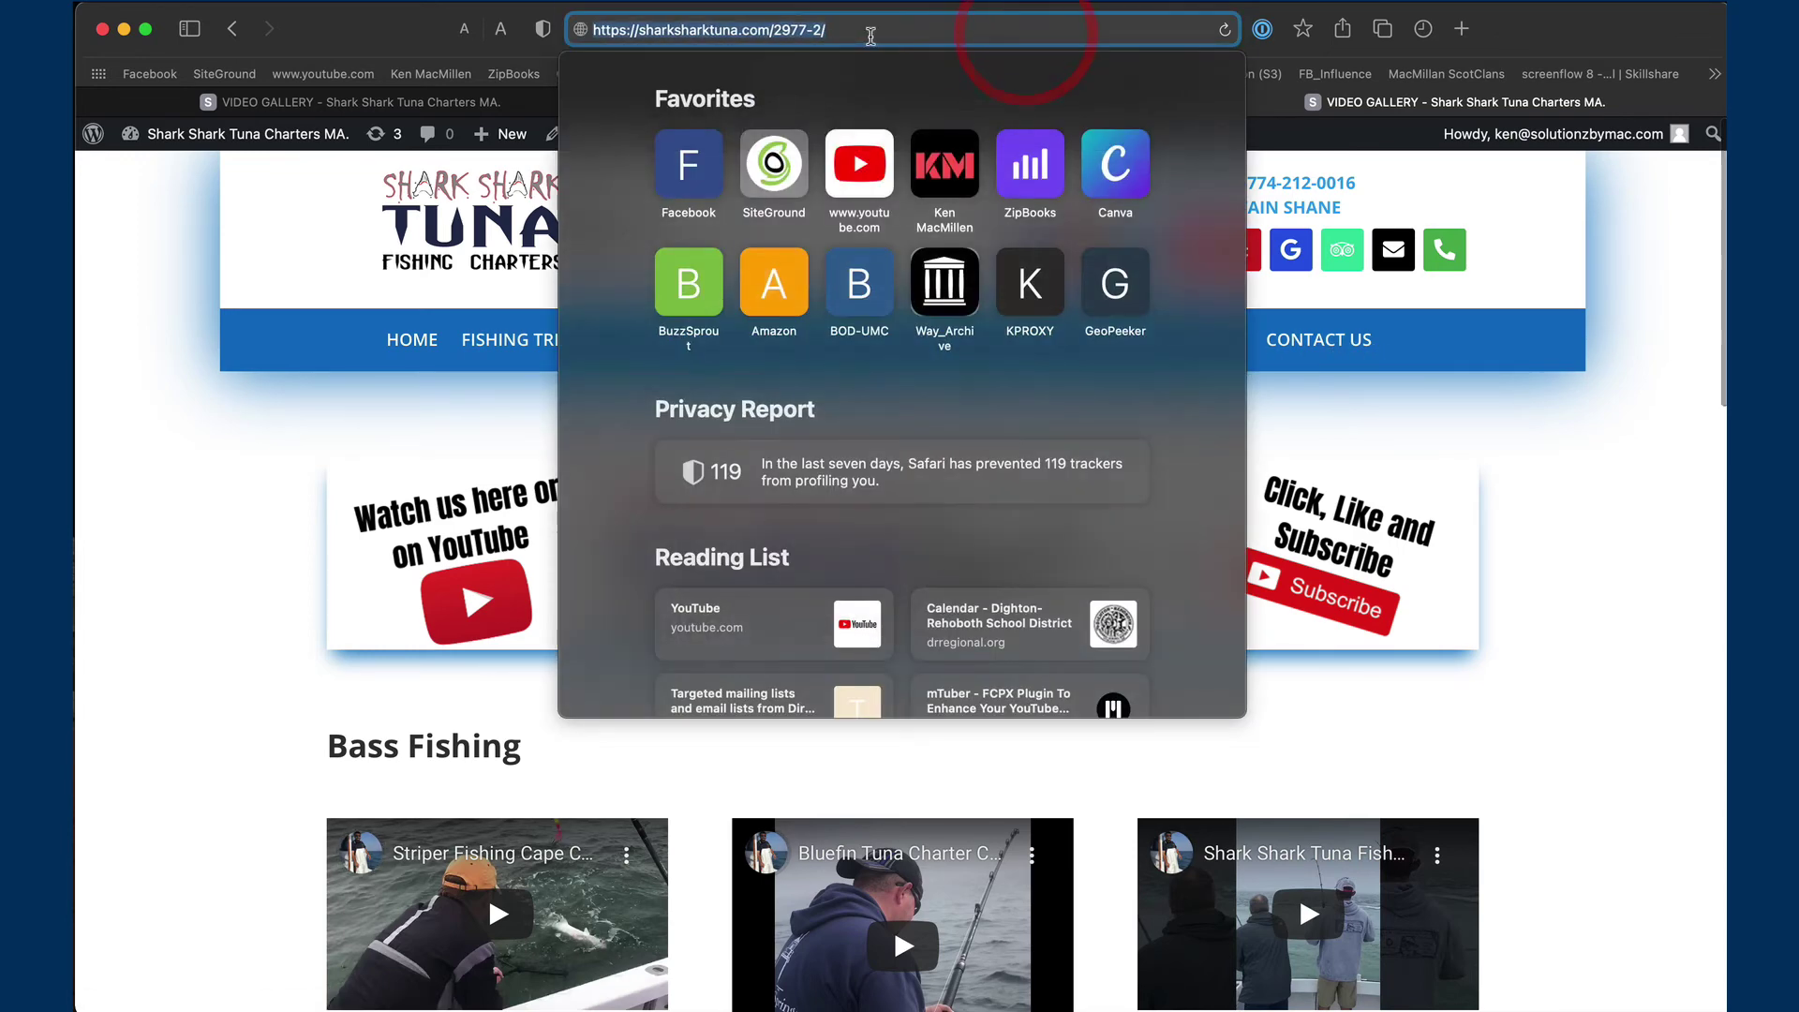
click(772, 34)
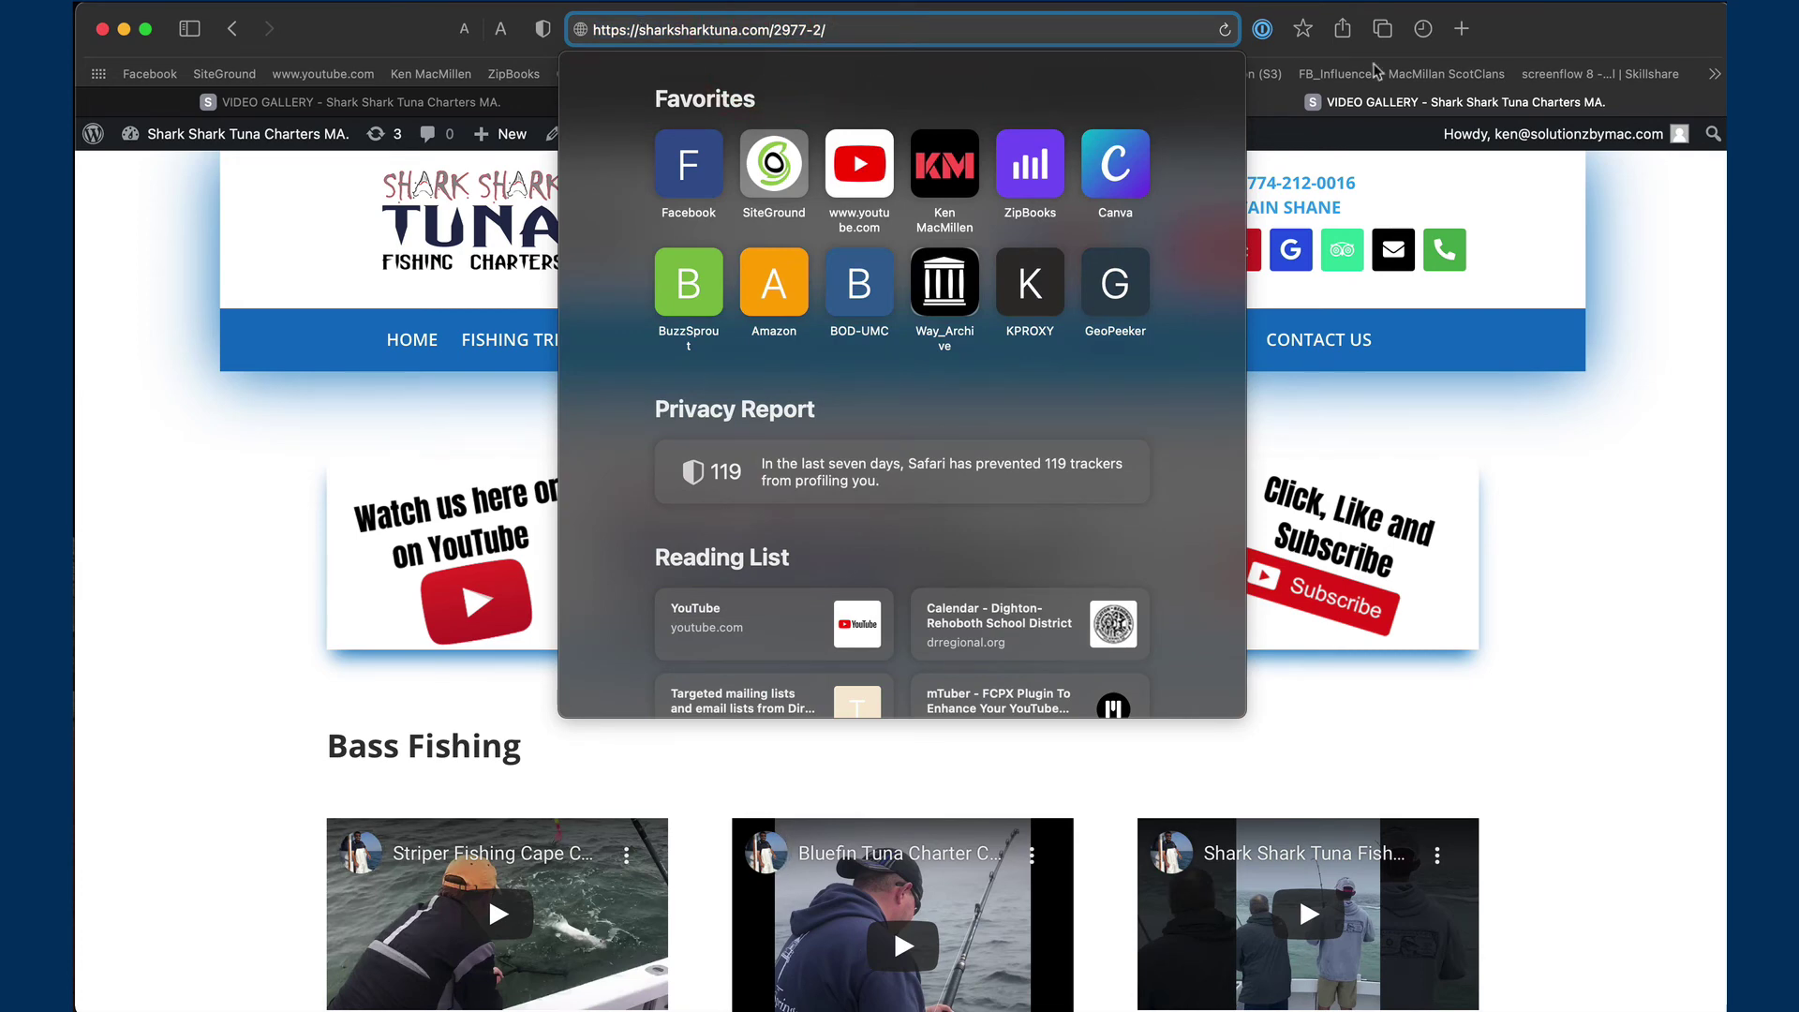
click(1548, 37)
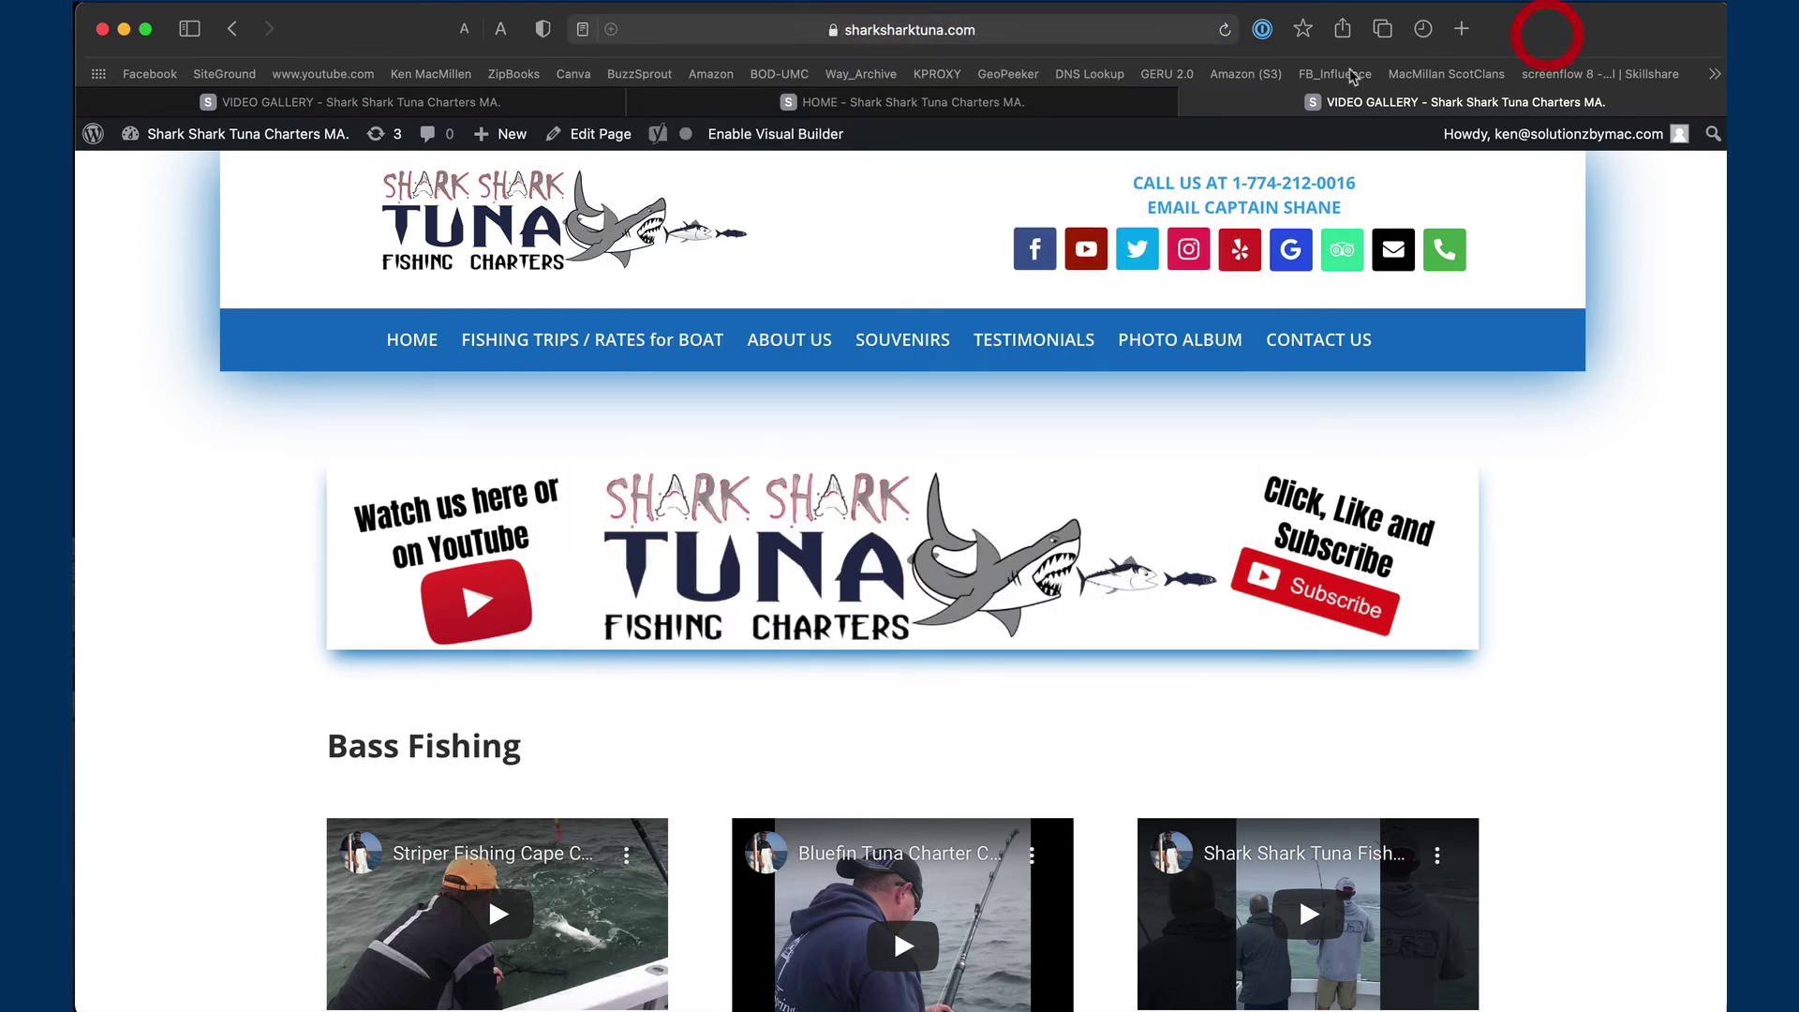
click(1191, 103)
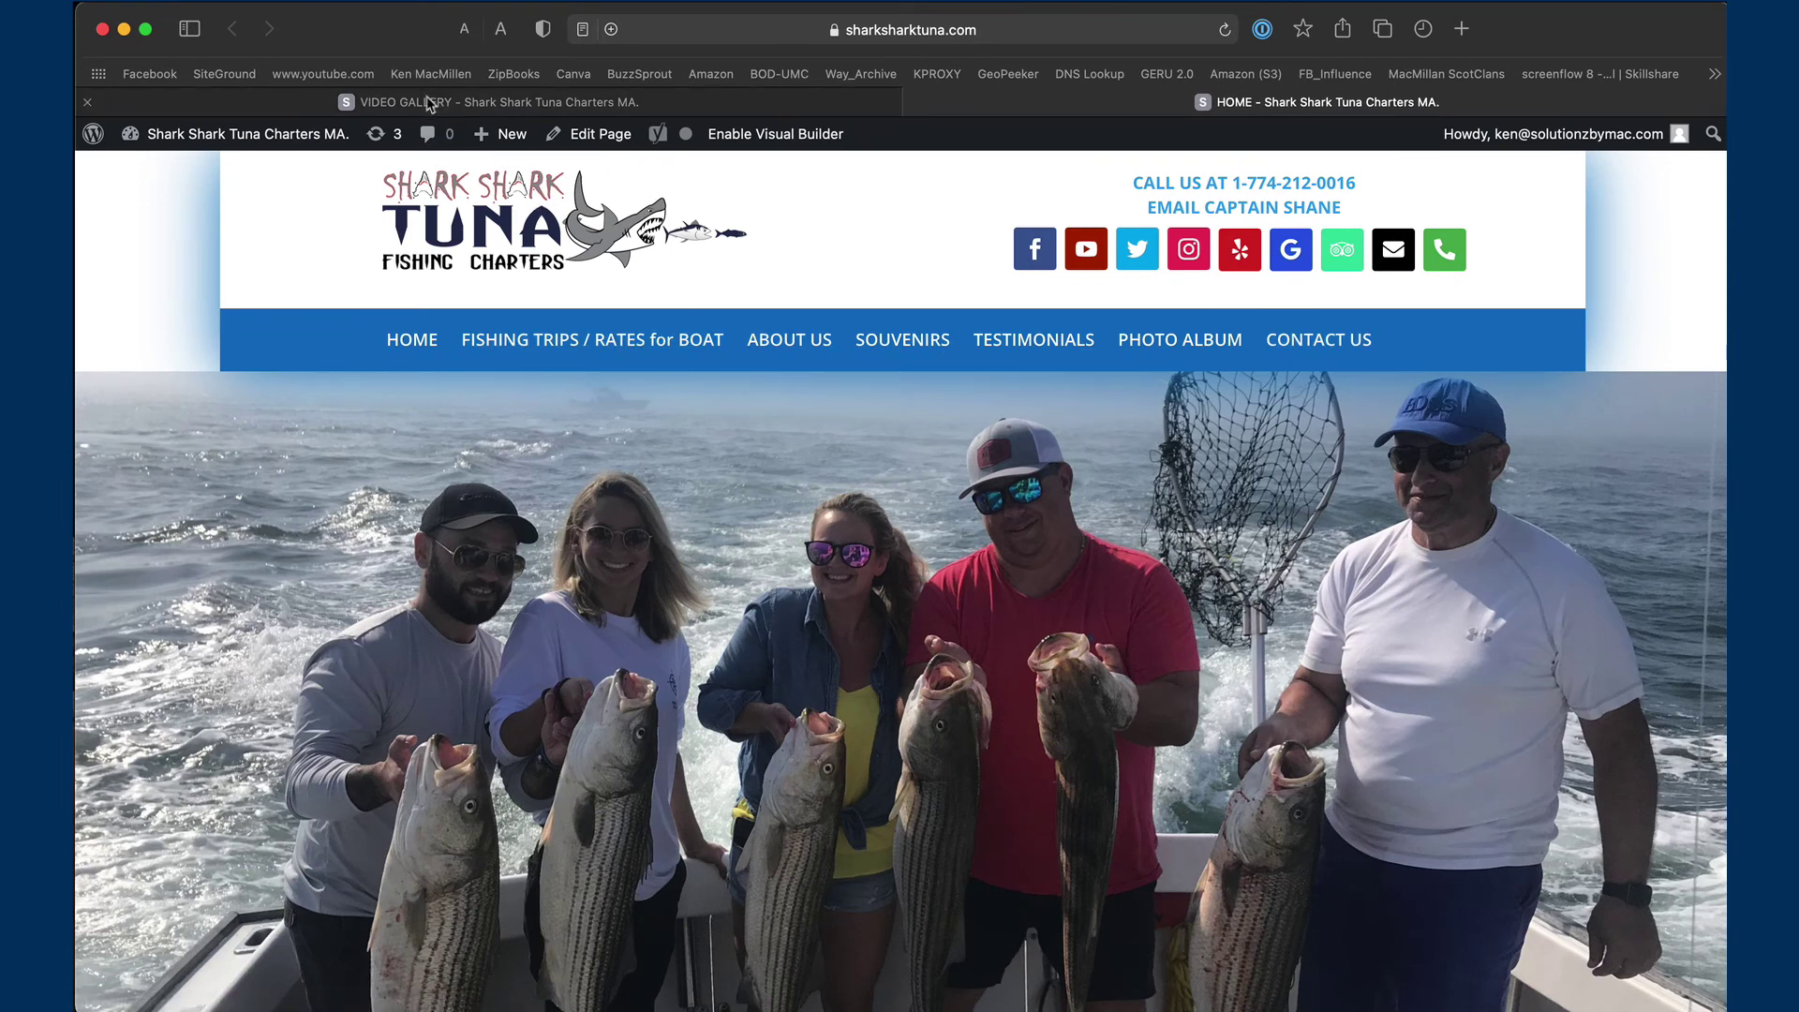
Return to the original Video Gallery tab and open the menu editor in the site's dashboard
click(428, 103)
mouse_move(248, 141)
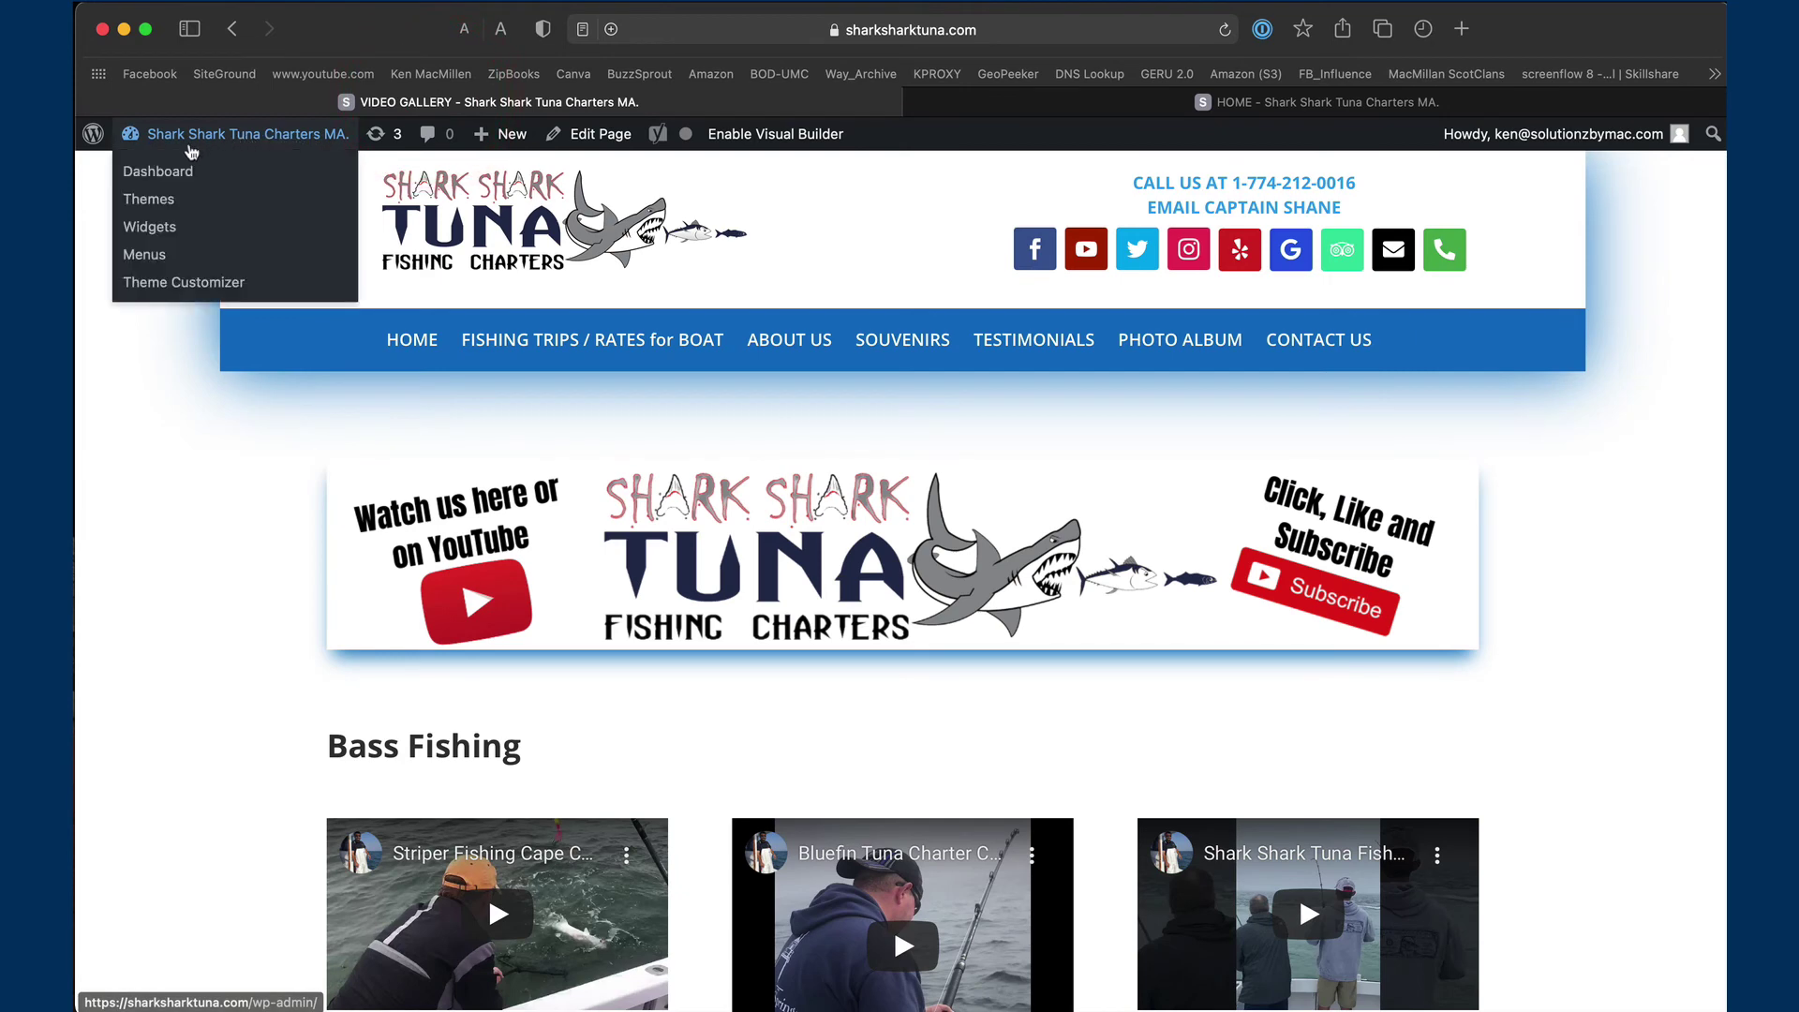
click(174, 180)
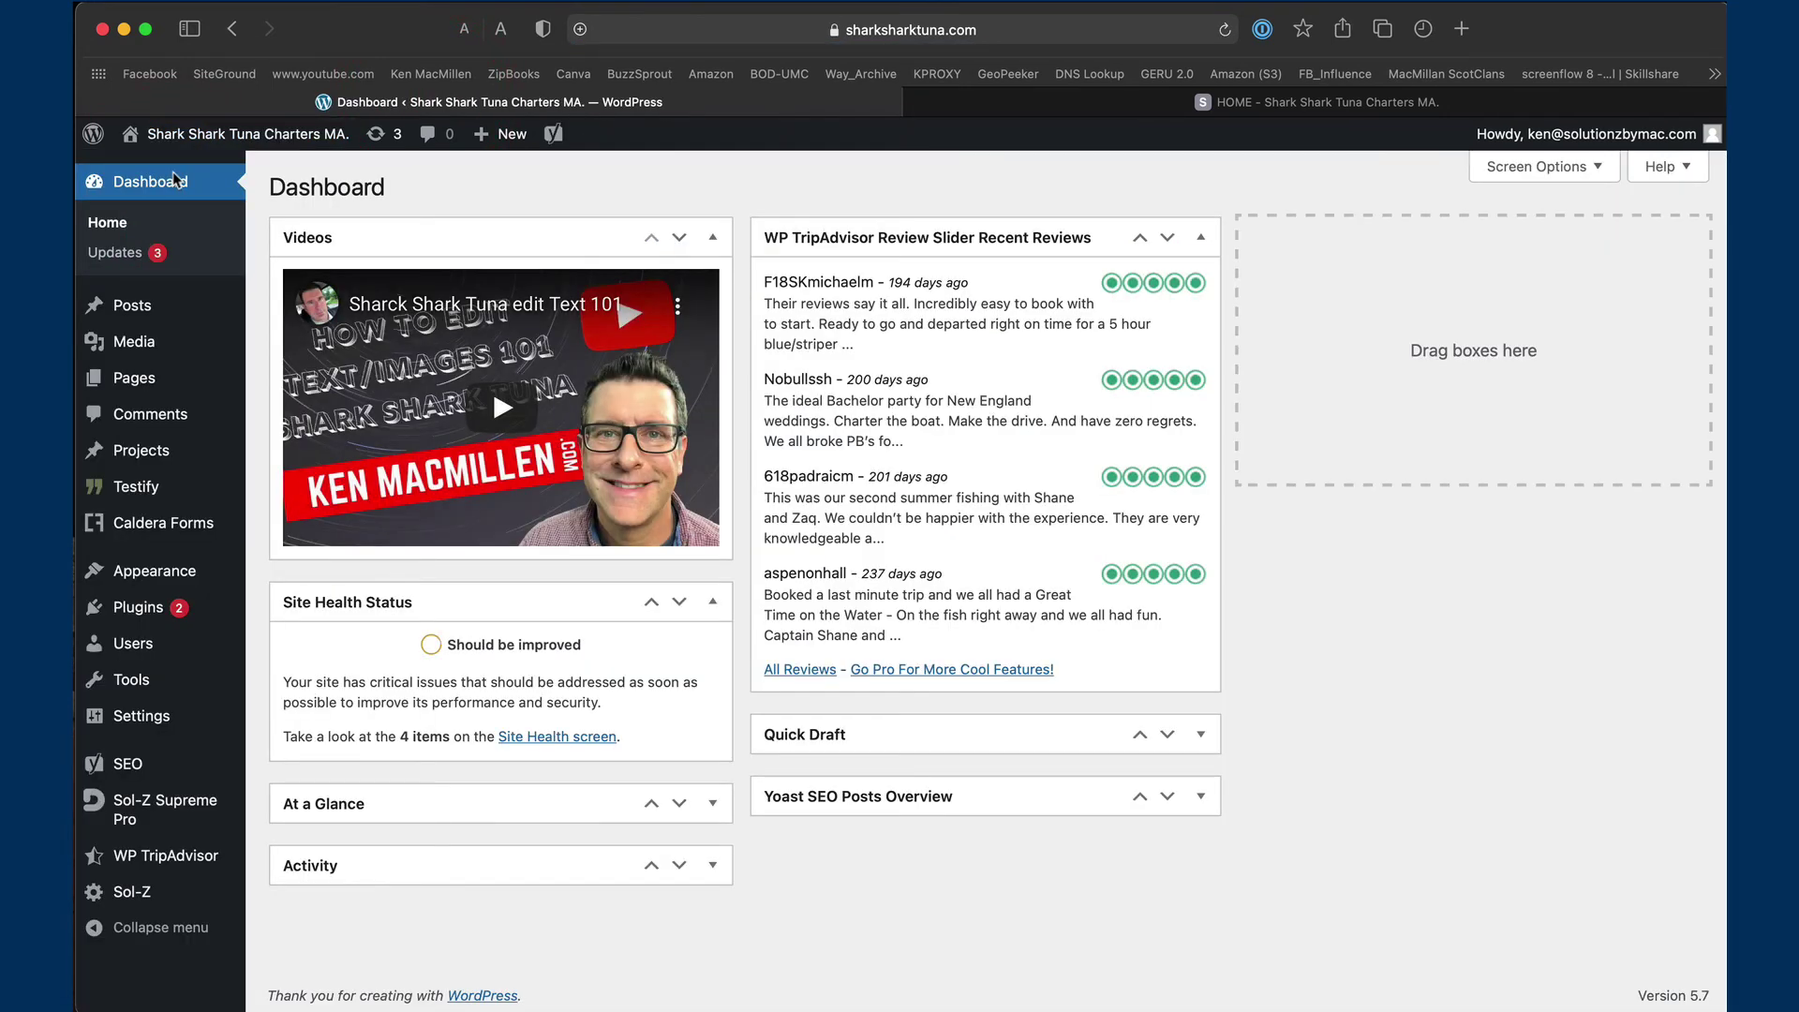
mouse_move(196, 546)
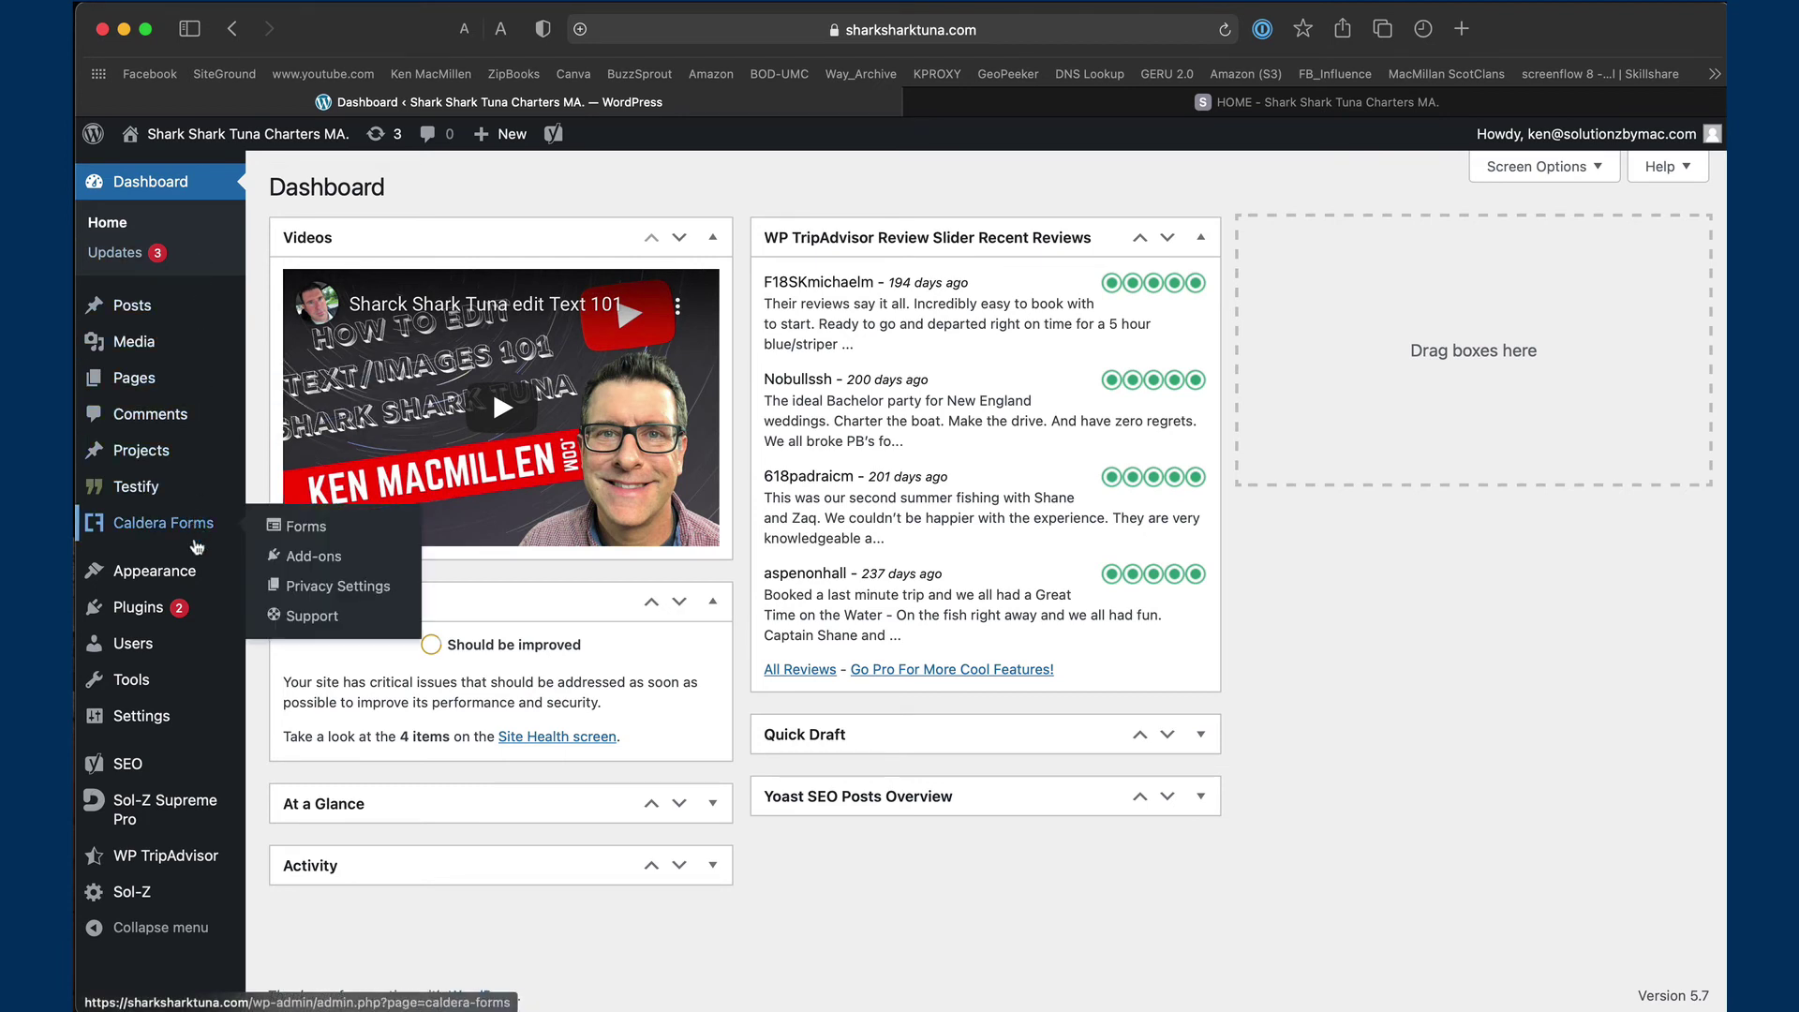
mouse_move(183, 587)
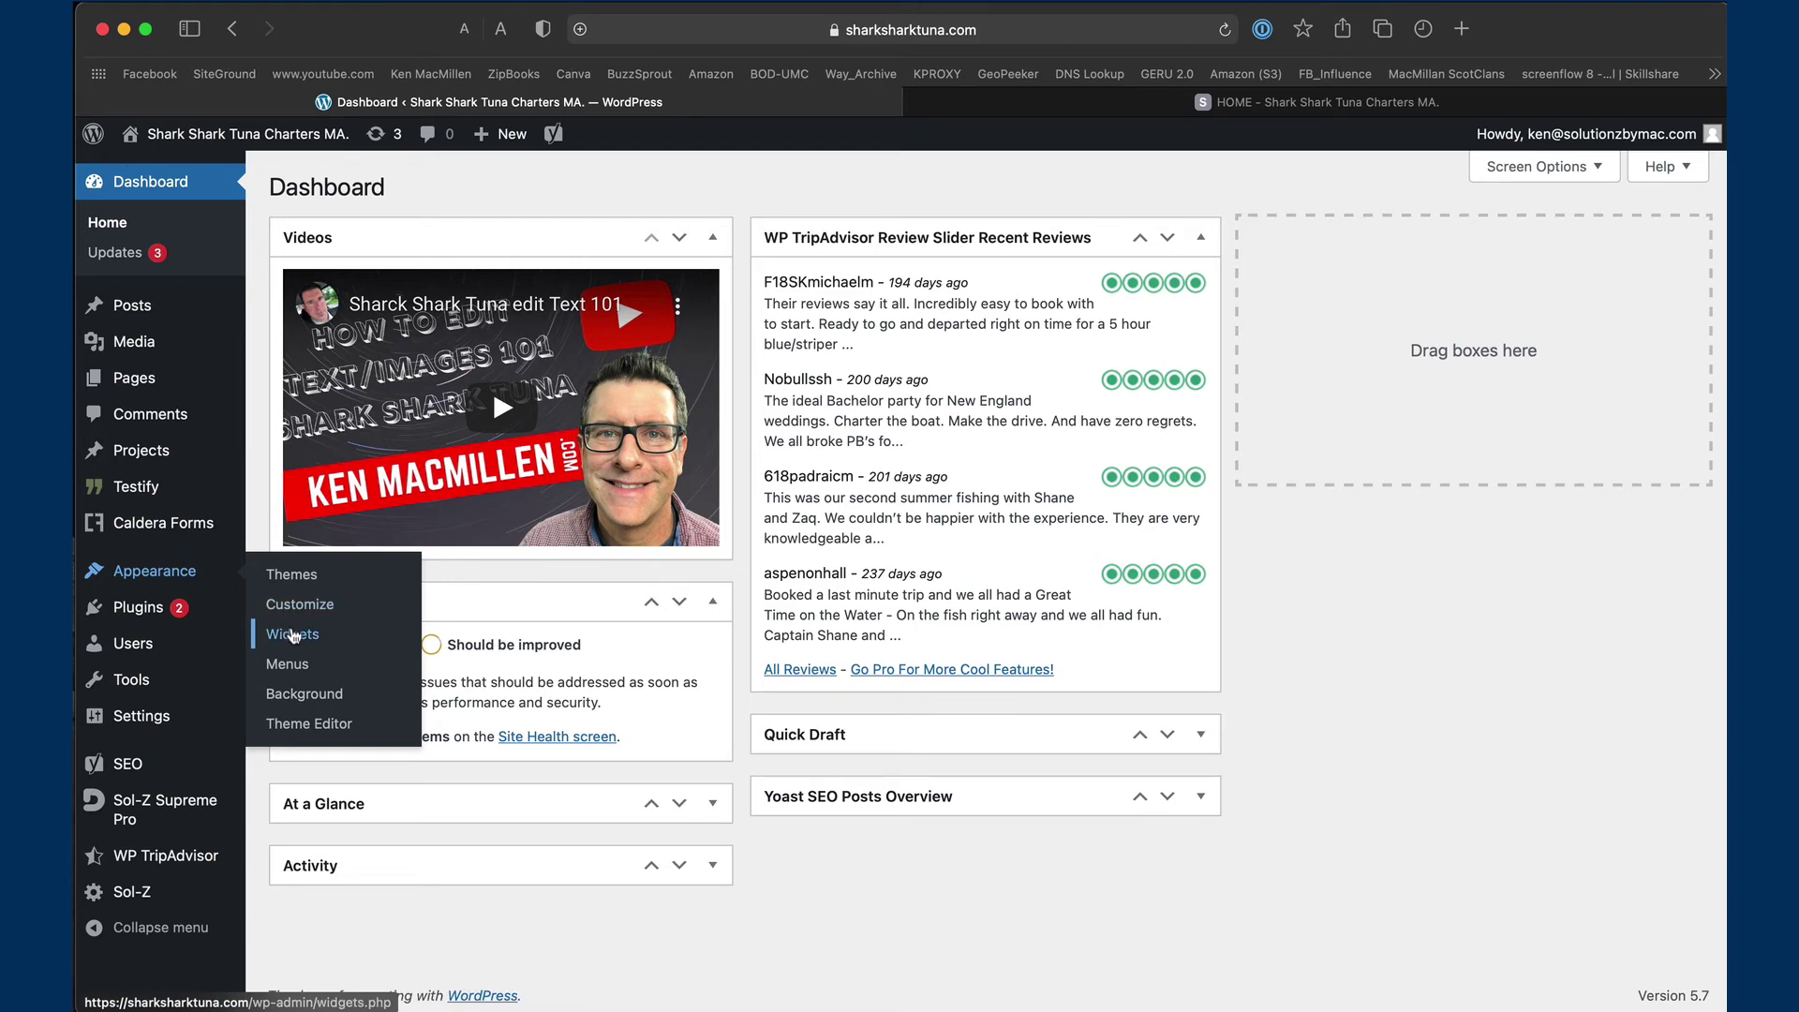
click(295, 666)
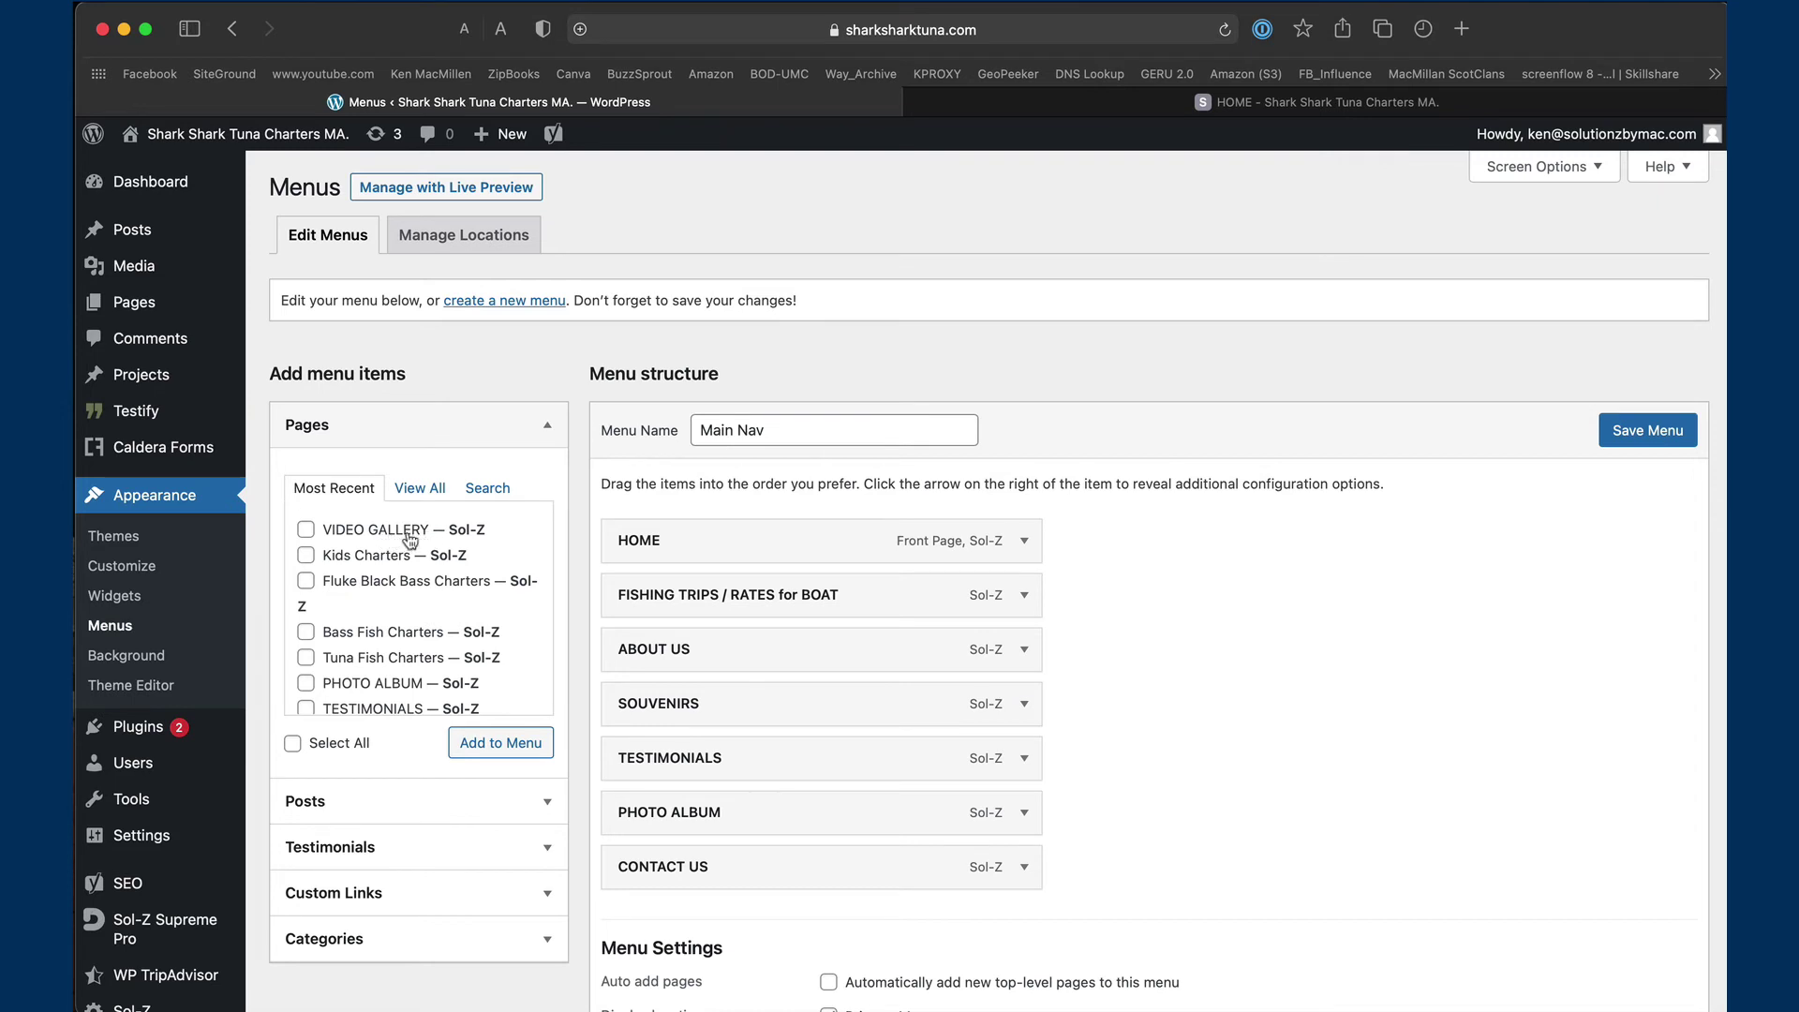
Add the VIDEO GALLERY page to the Main Nav menu and save the menu
click(308, 530)
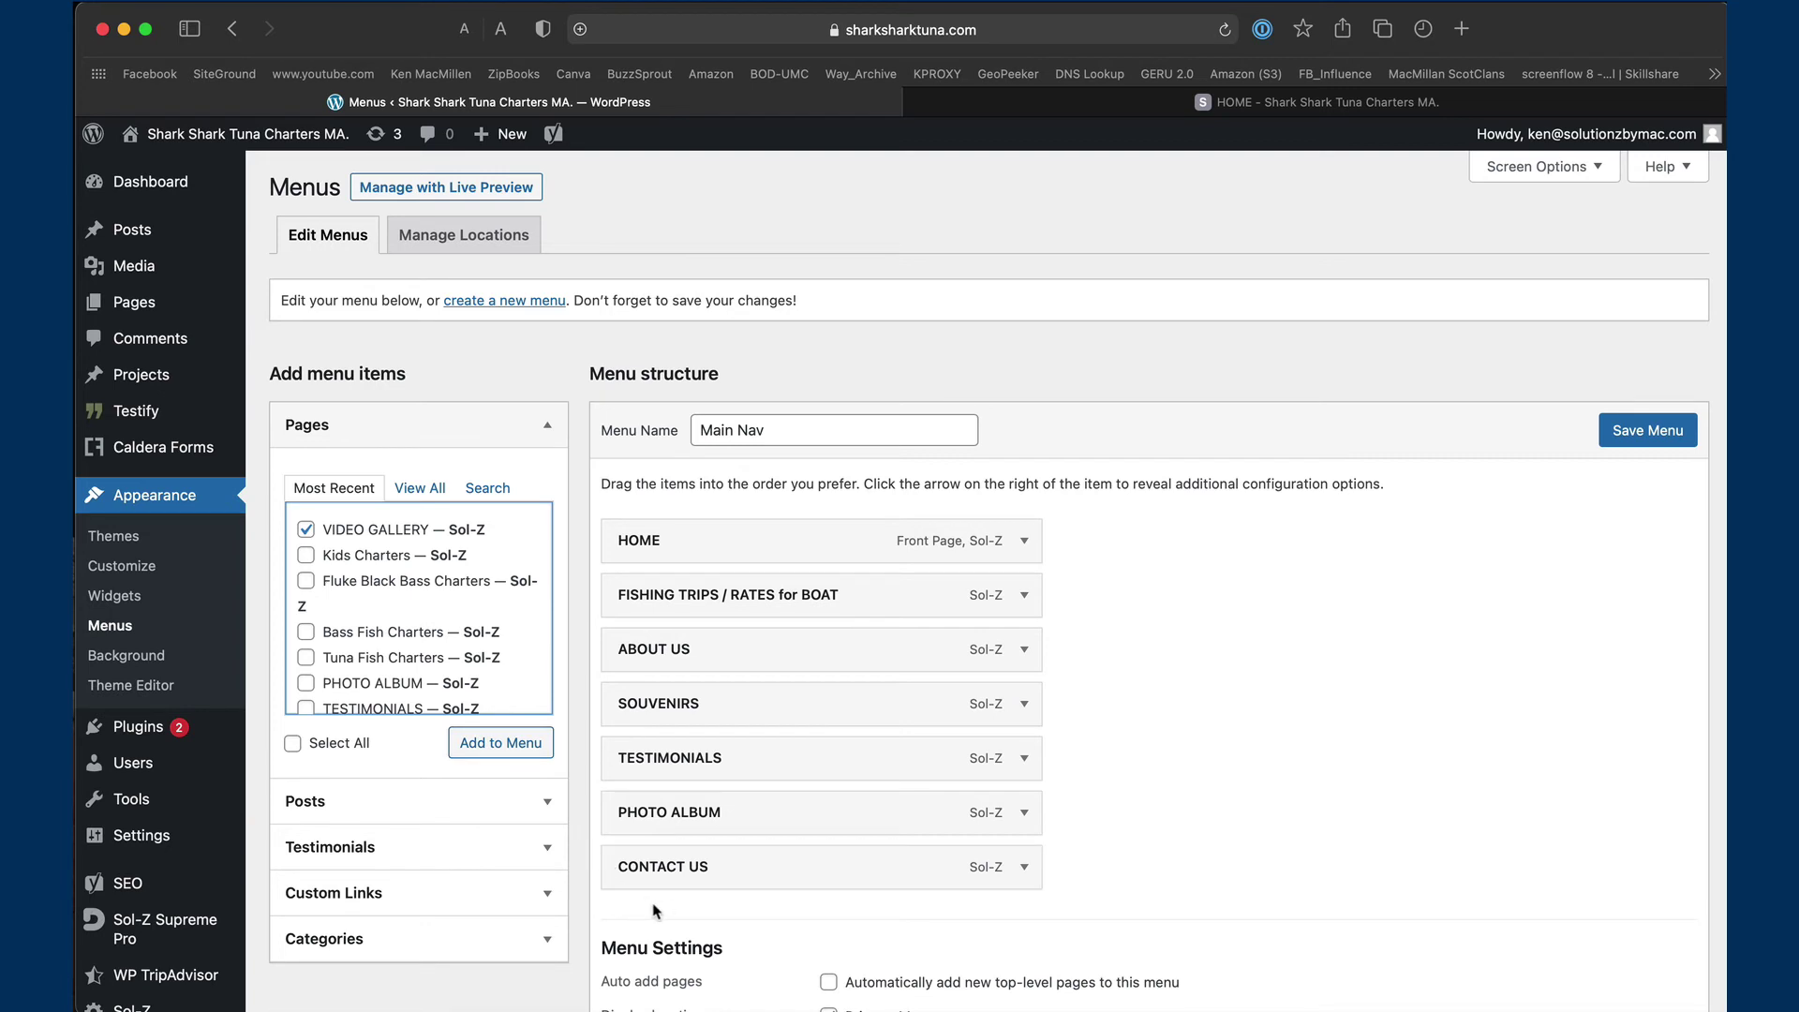
click(497, 745)
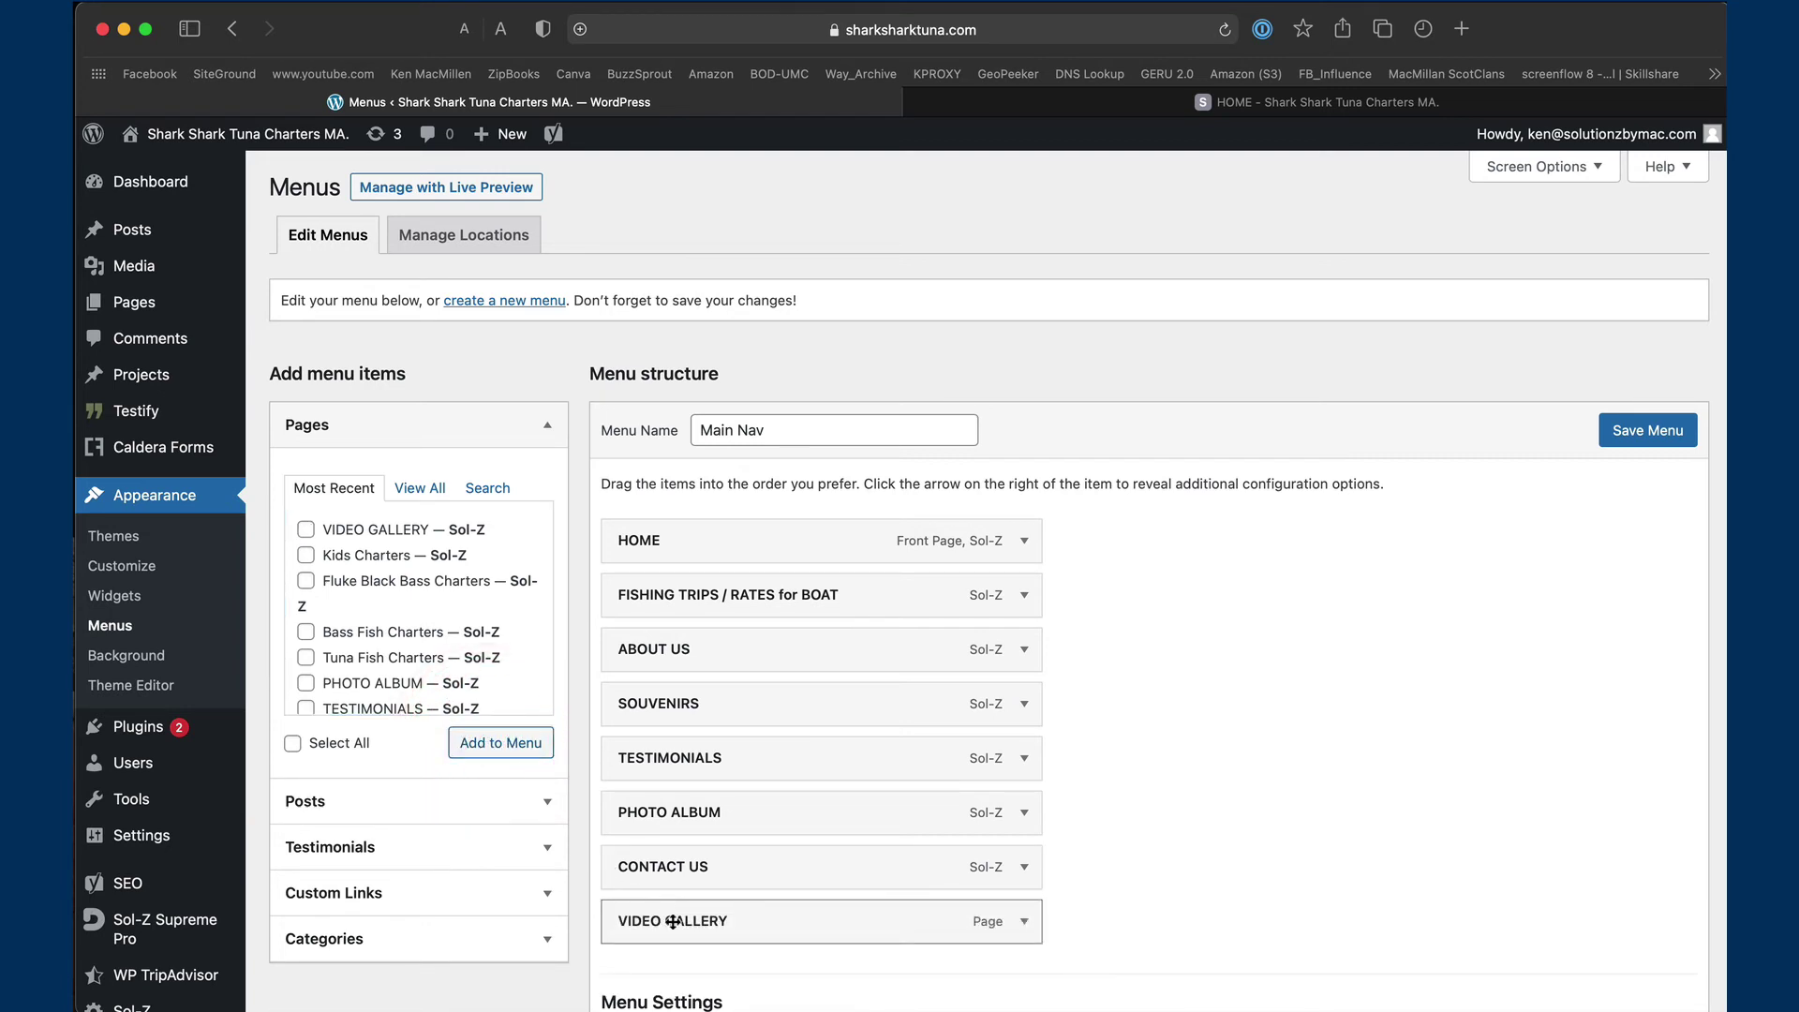
click(1621, 433)
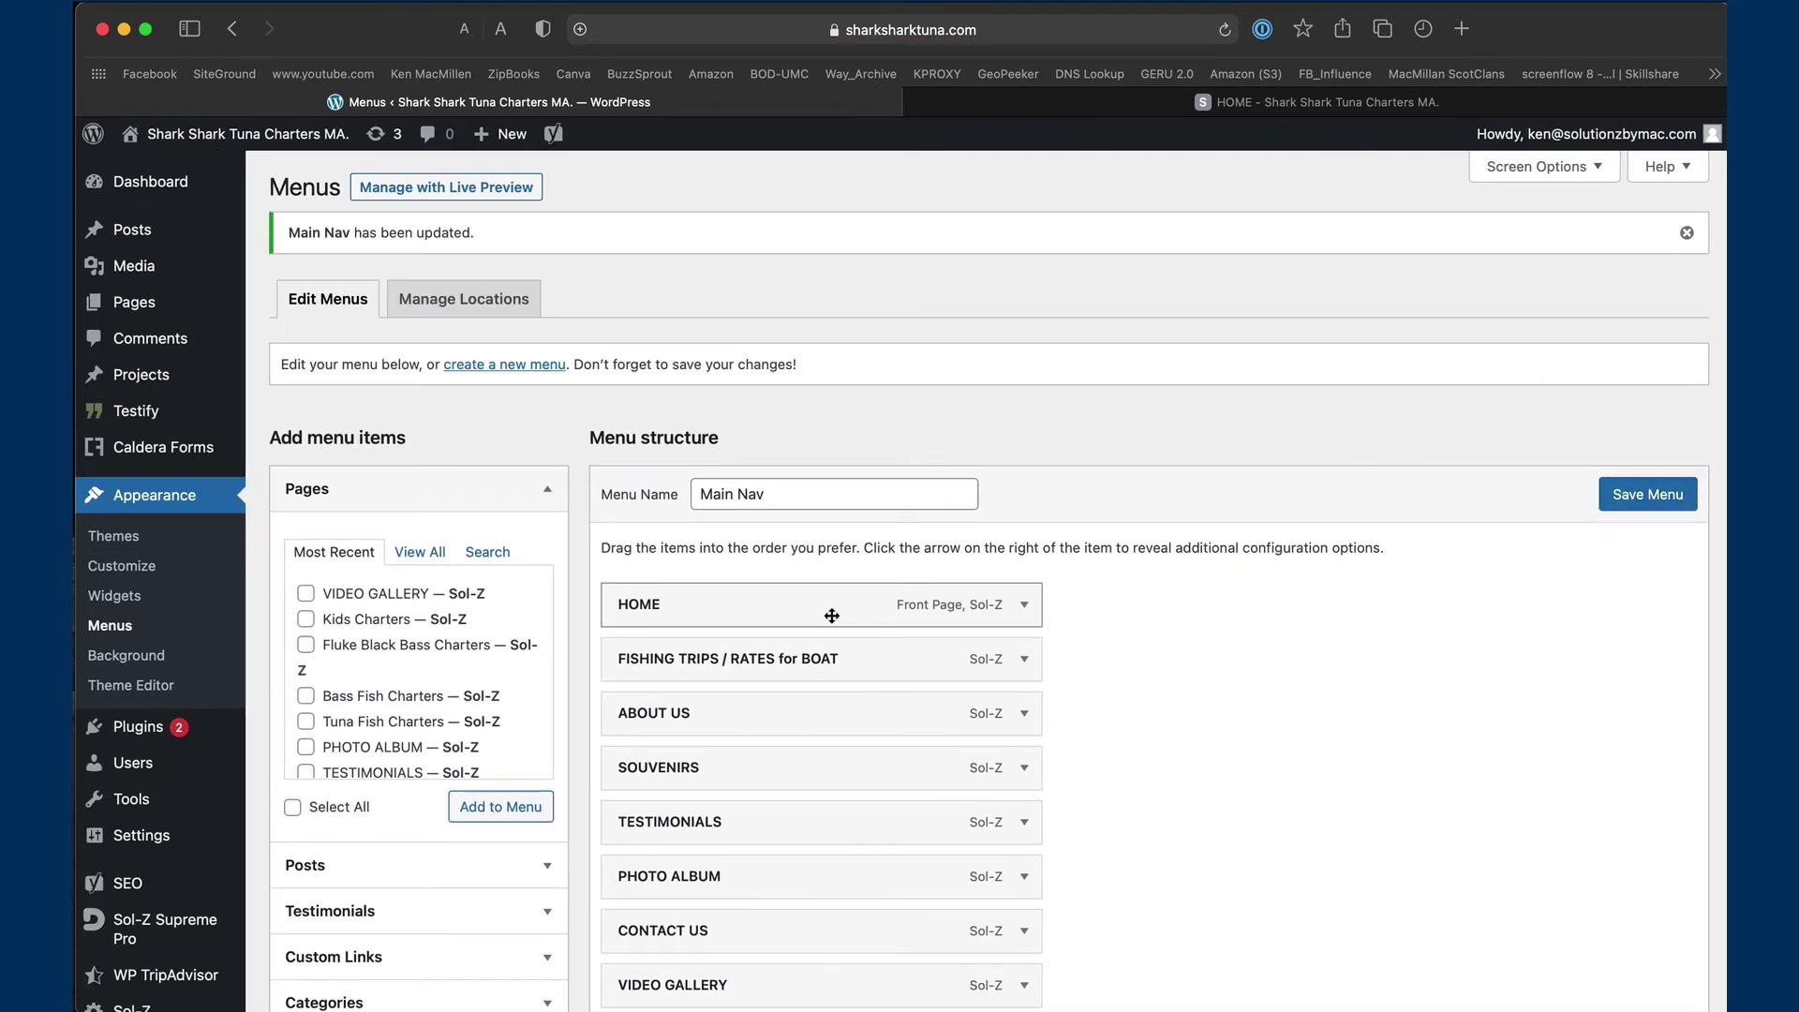
Reload the home page to check its navigation bar for the VIDEO GALLERY link
scroll(831, 616, down, 3)
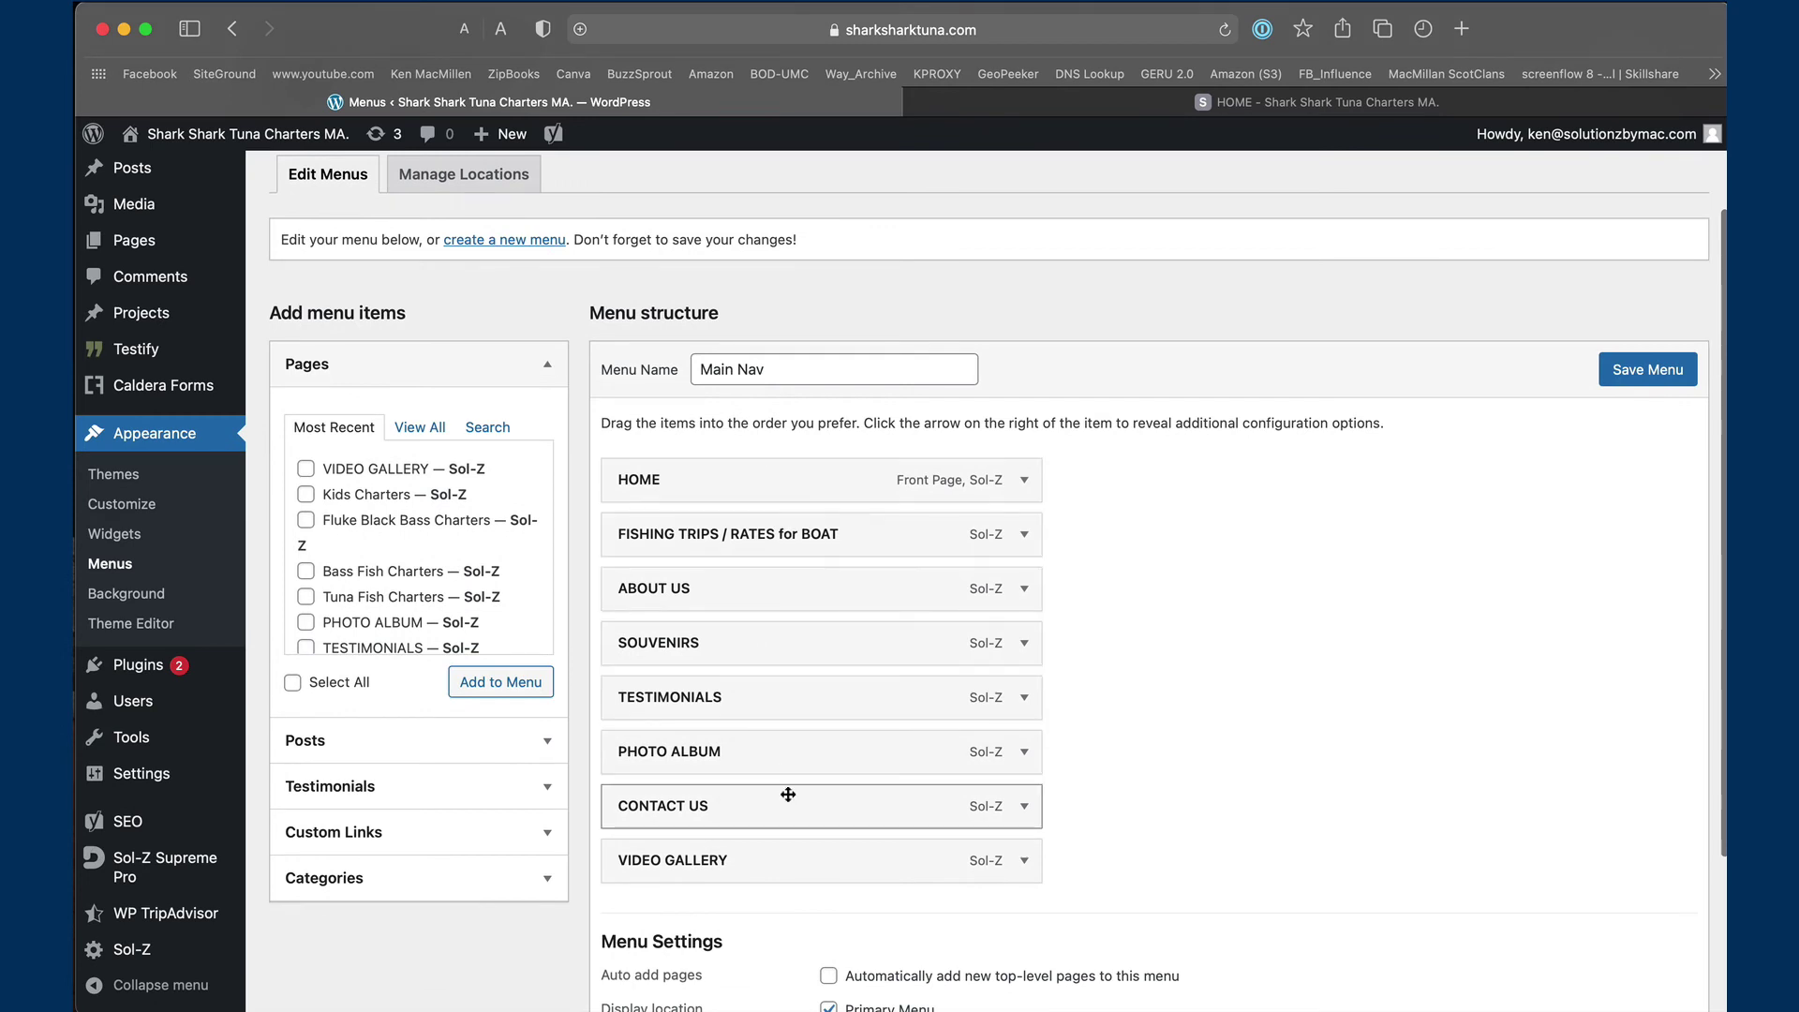
click(1140, 97)
click(1224, 29)
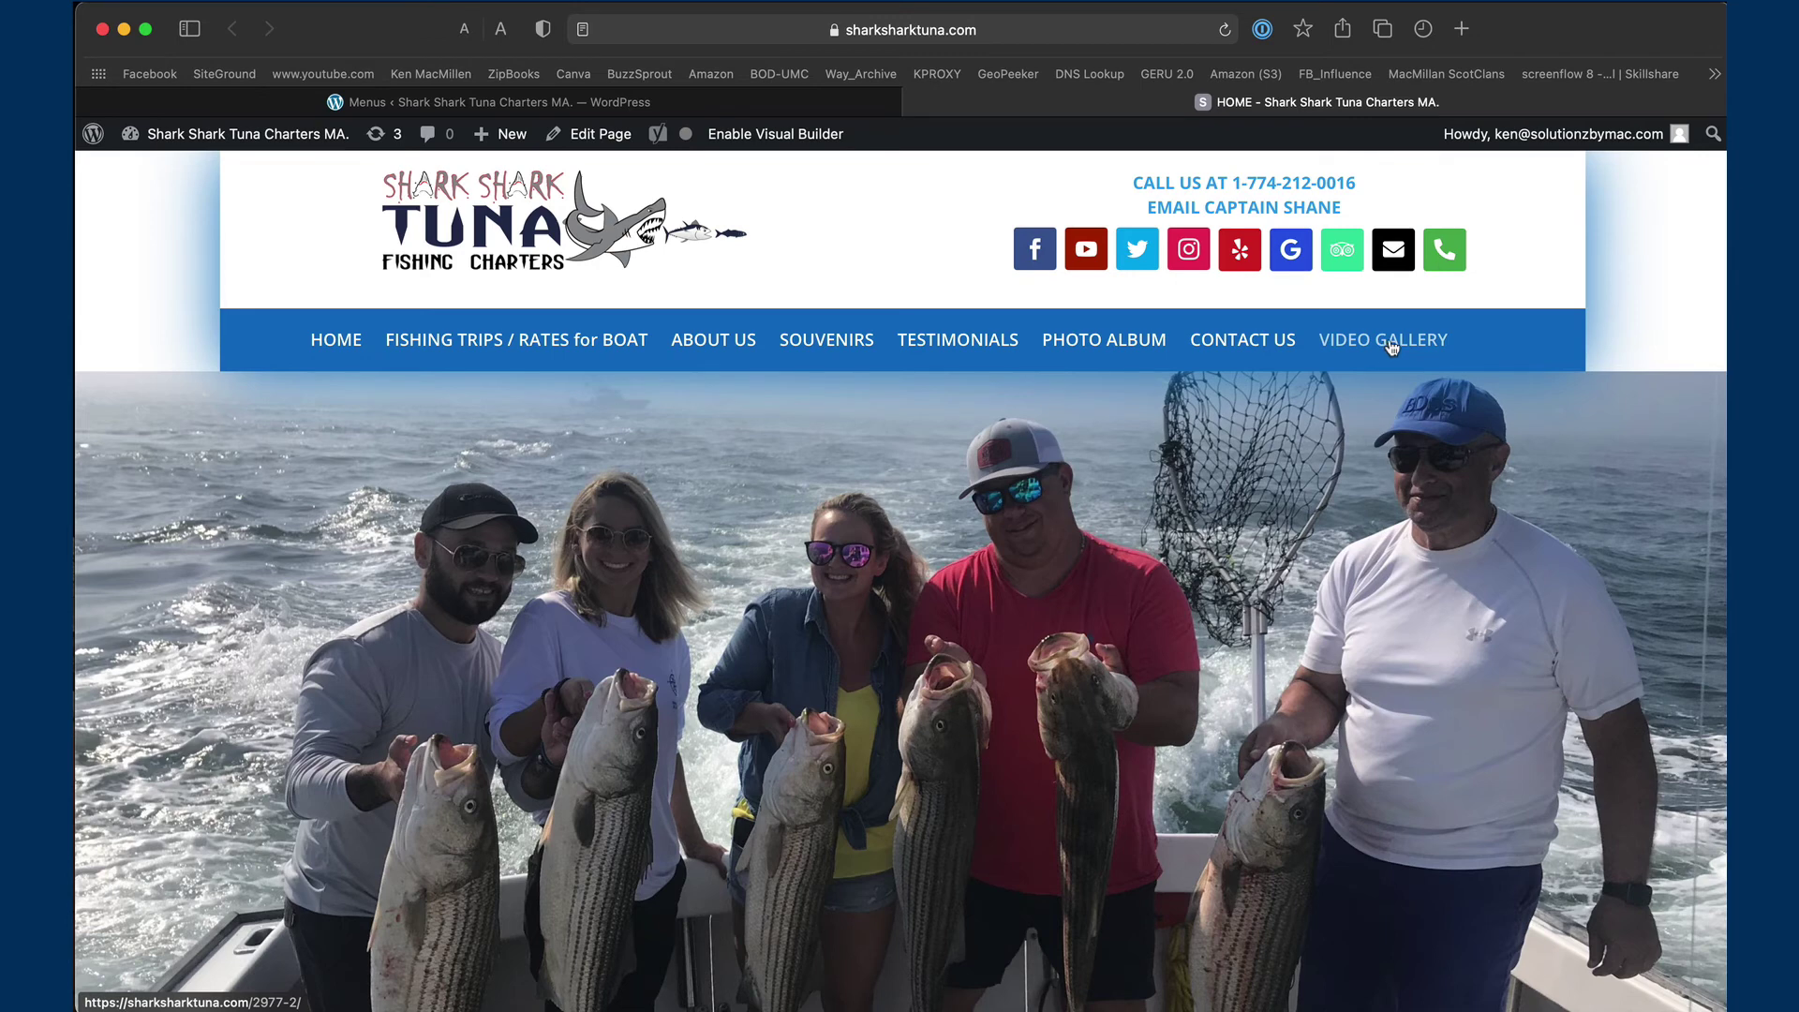
Move VIDEO GALLERY between PHOTO ALBUM and CONTACT US in Main Nav, save, and check the order on the reloaded home page
click(803, 103)
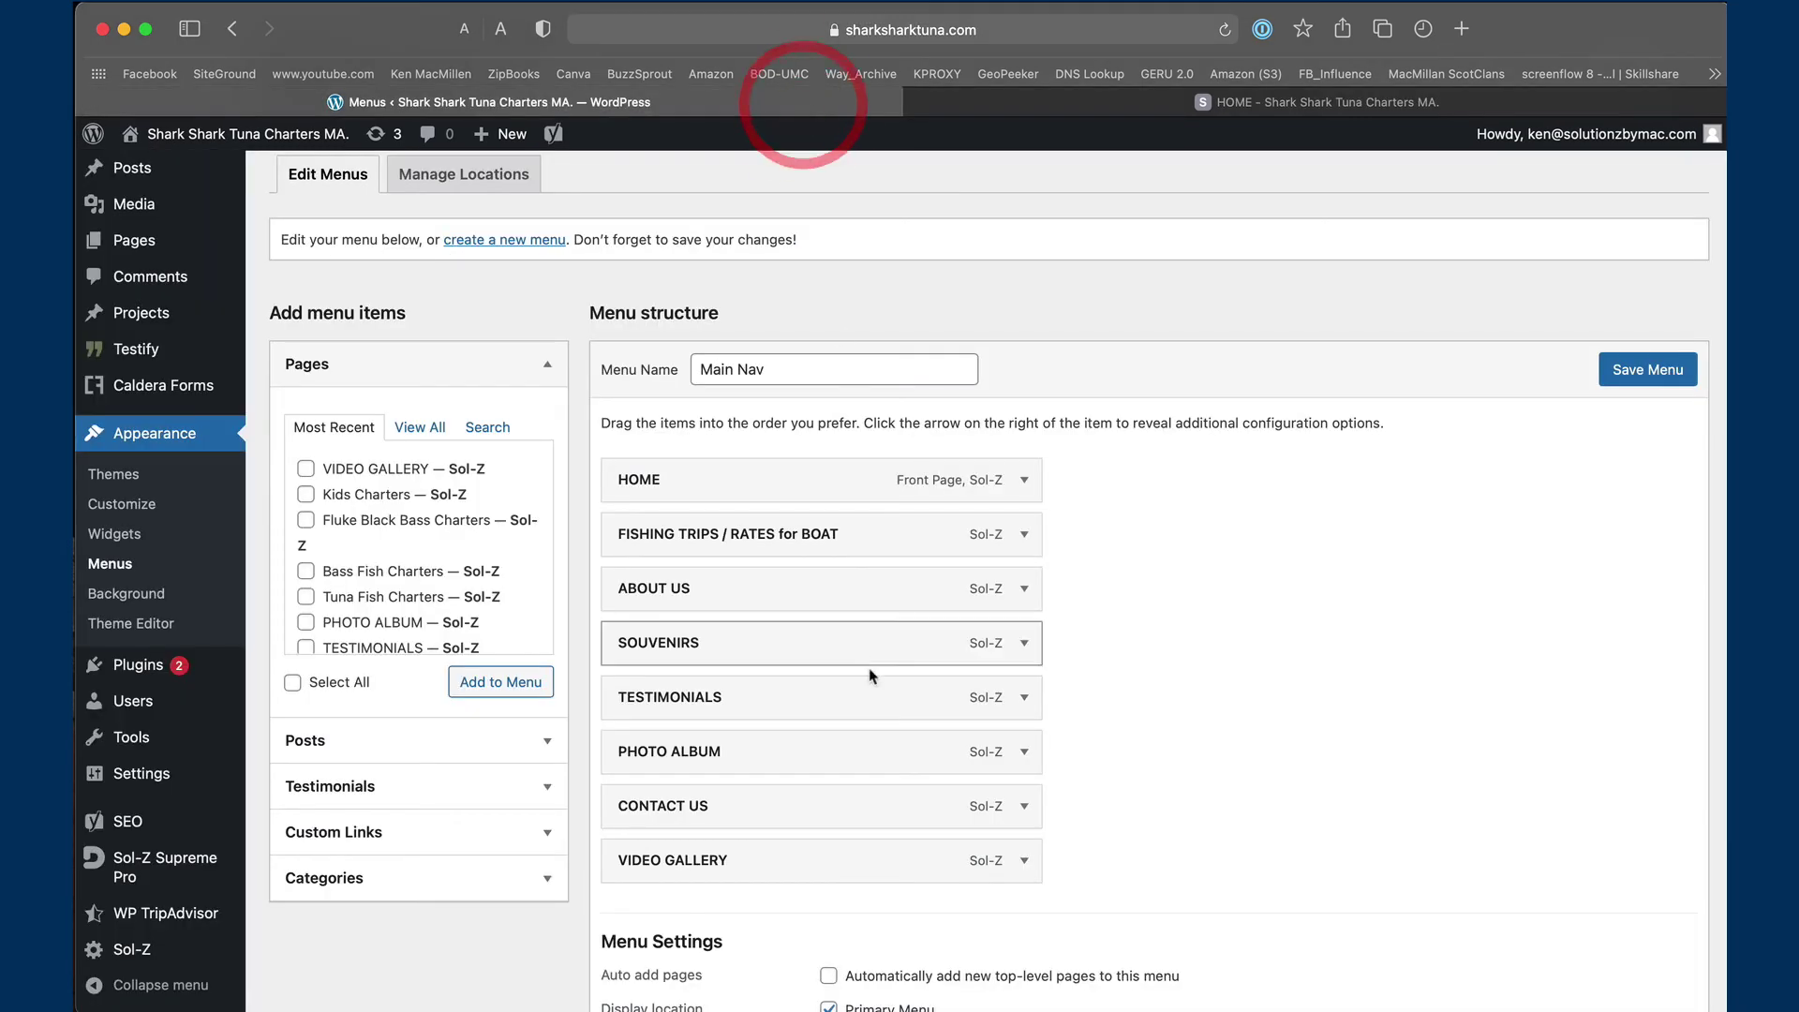
drag(779, 860, 766, 799)
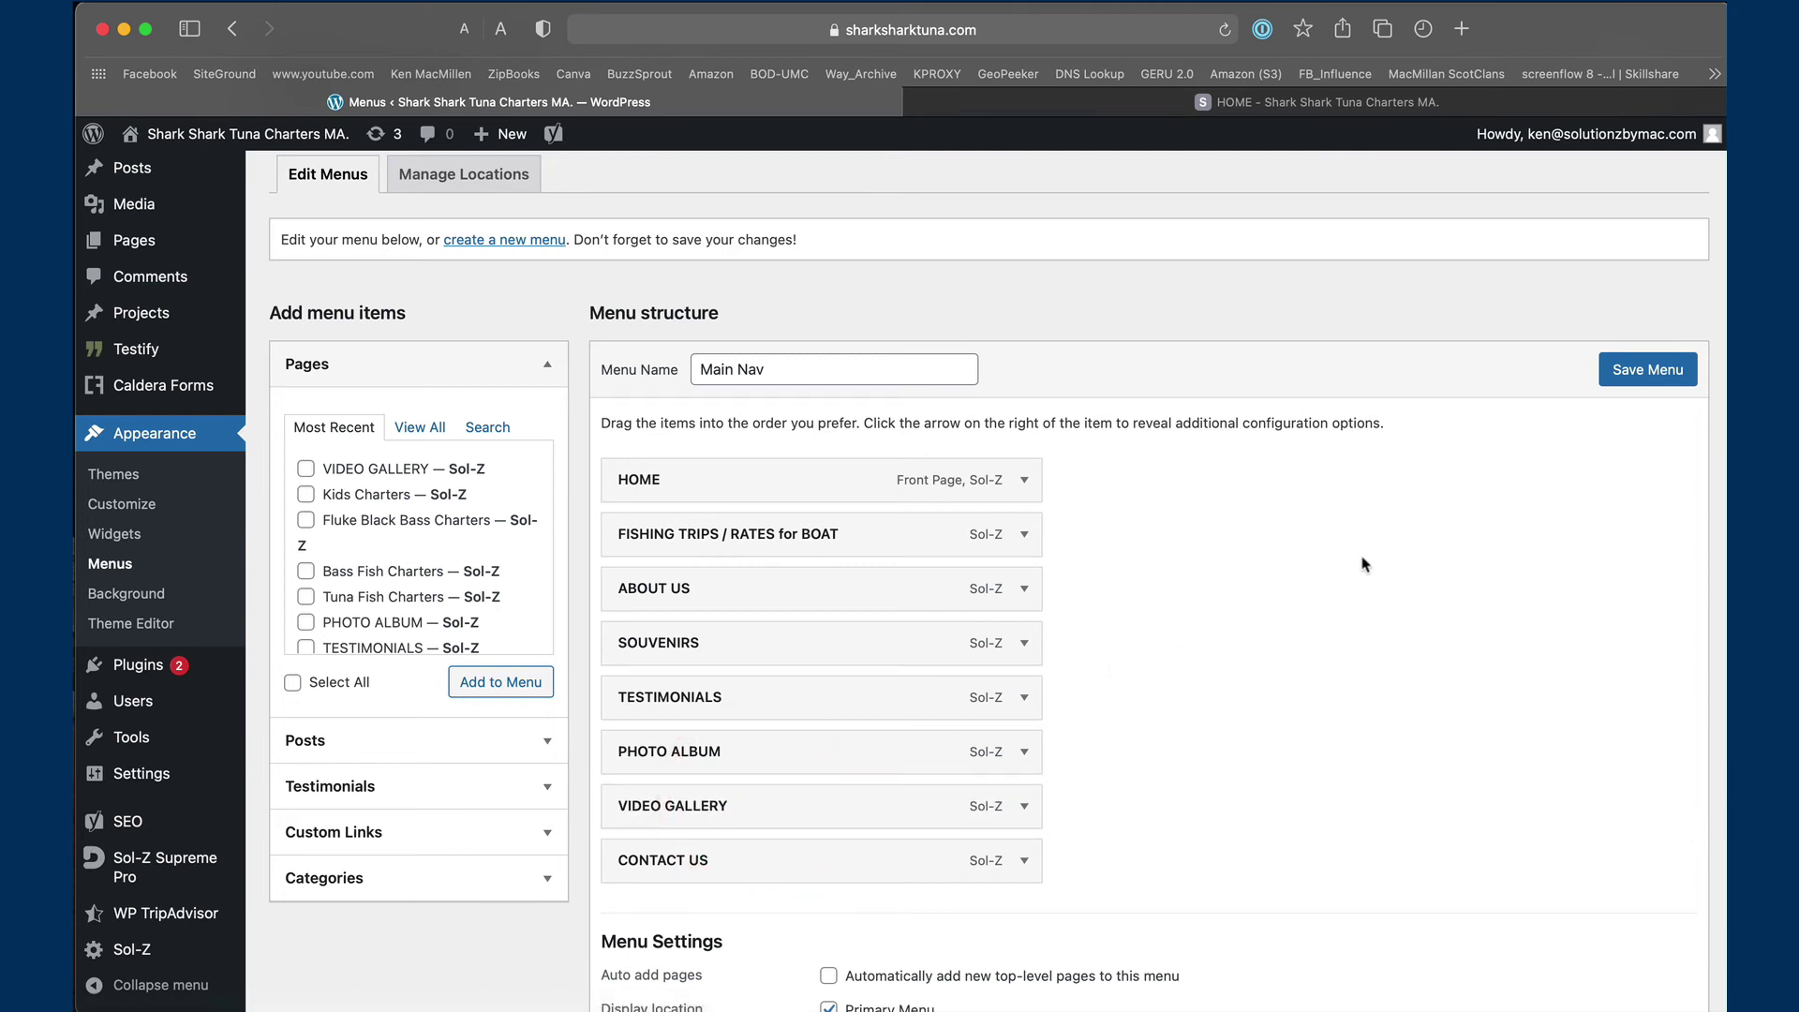
click(1611, 375)
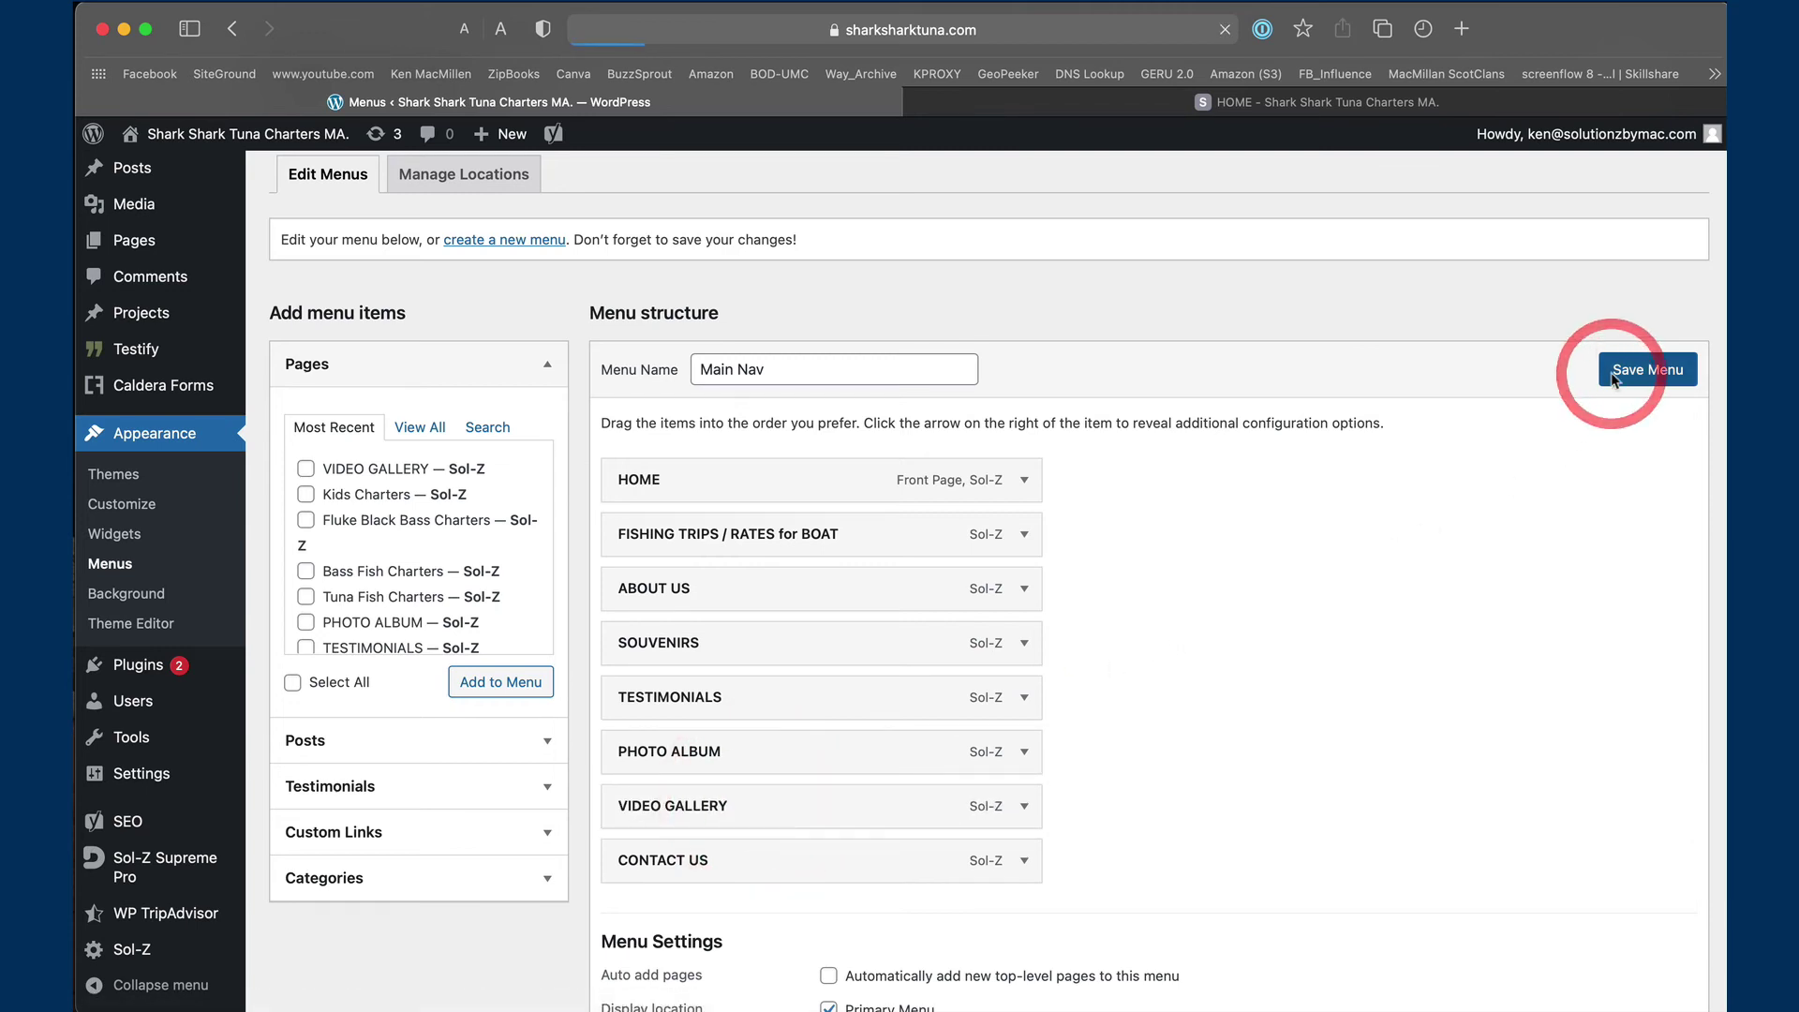
click(1190, 101)
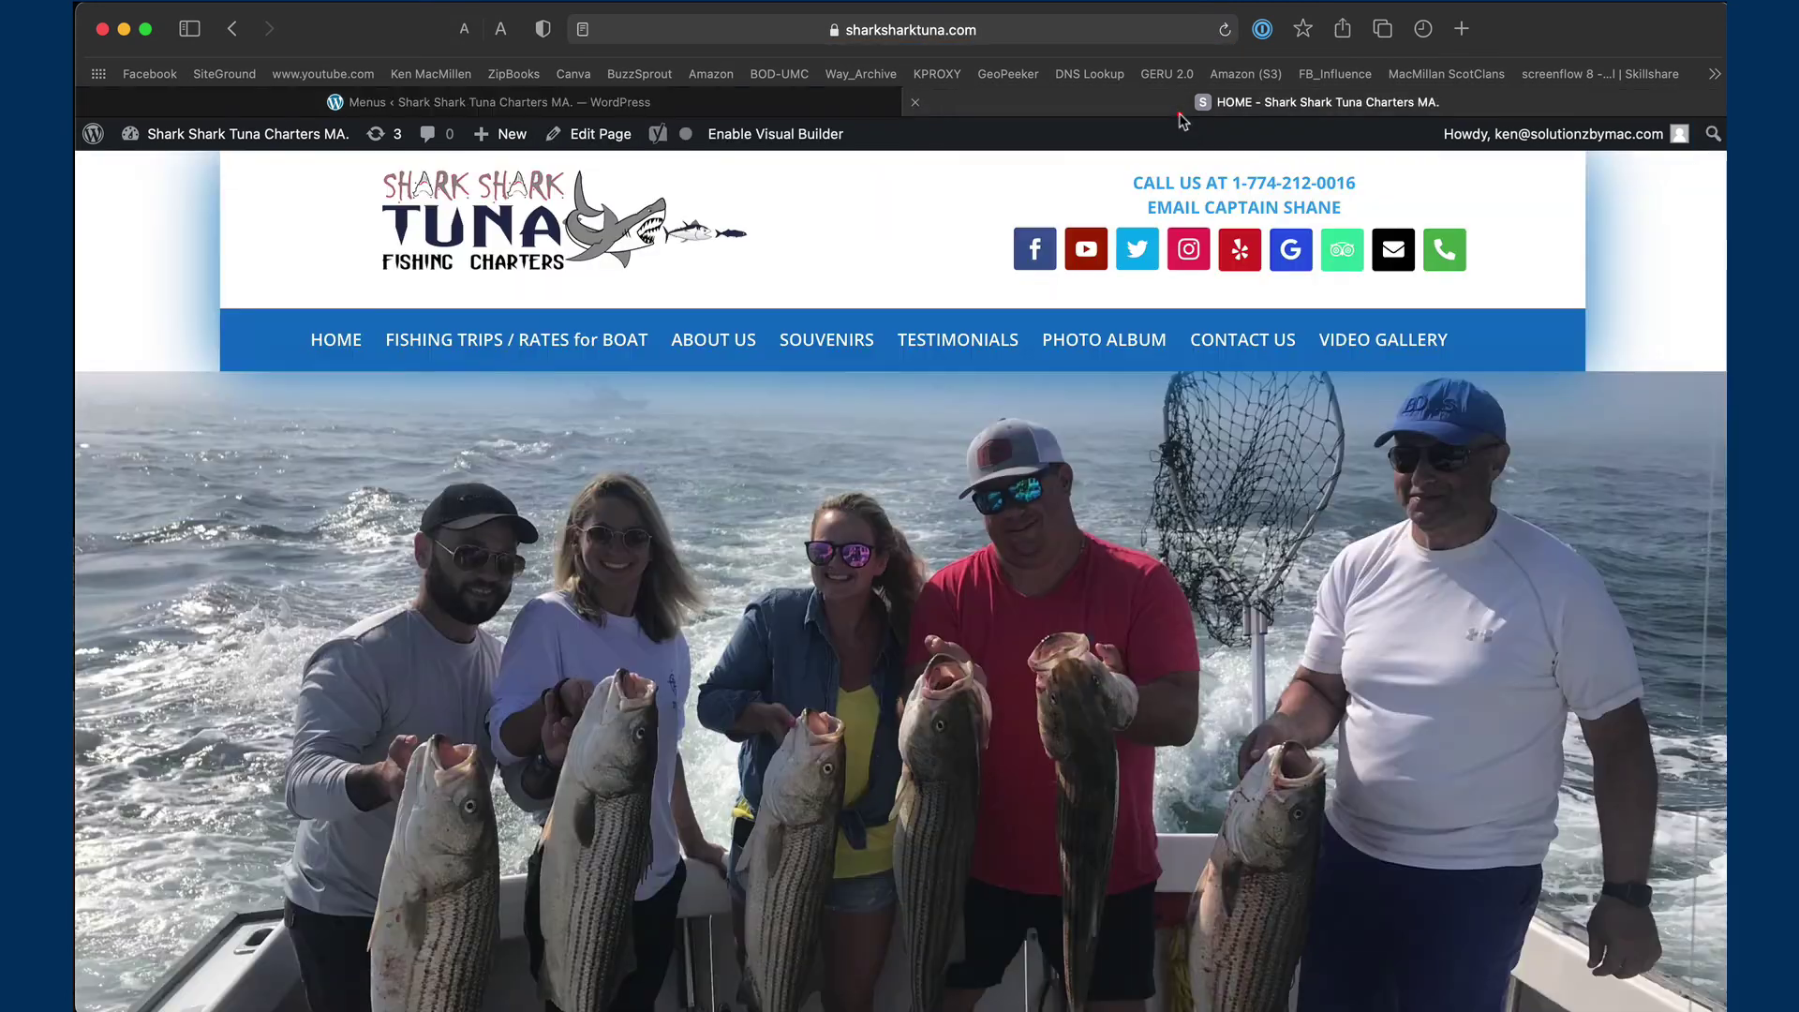
click(1225, 30)
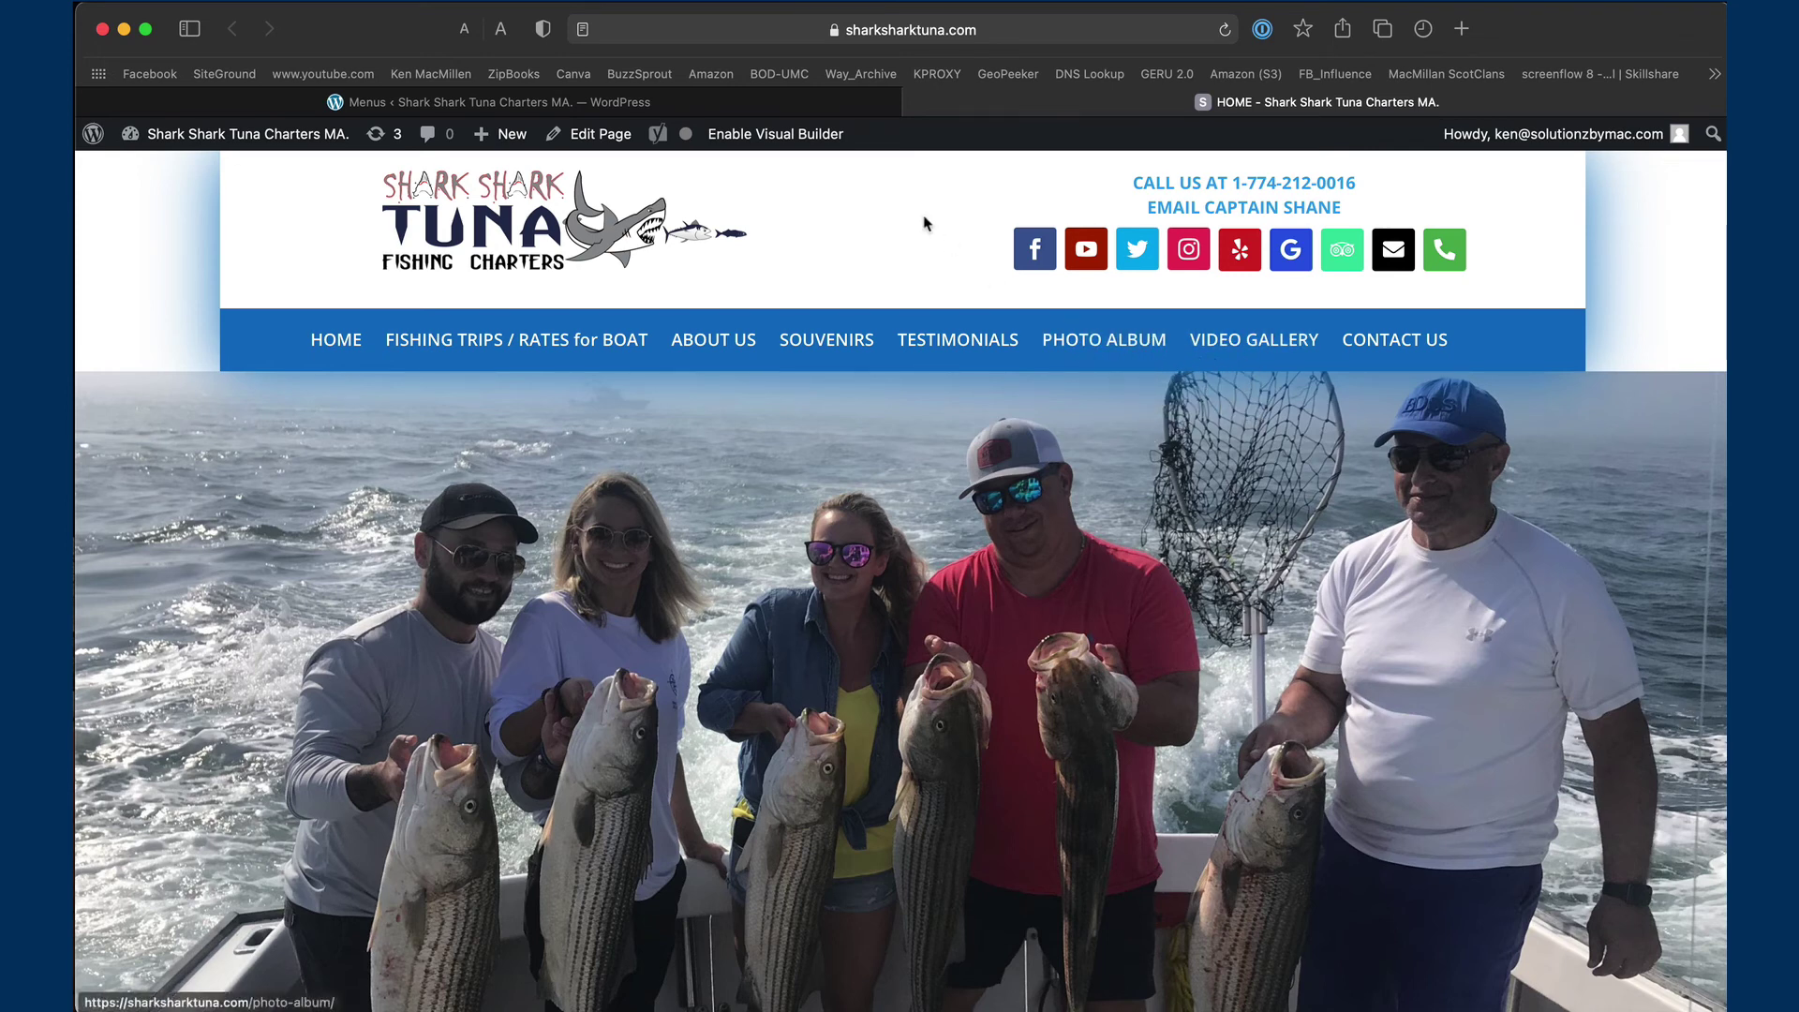
Nest VIDEO GALLERY as a sub item under PHOTO ALBUM in Main Nav and save the menu
click(840, 108)
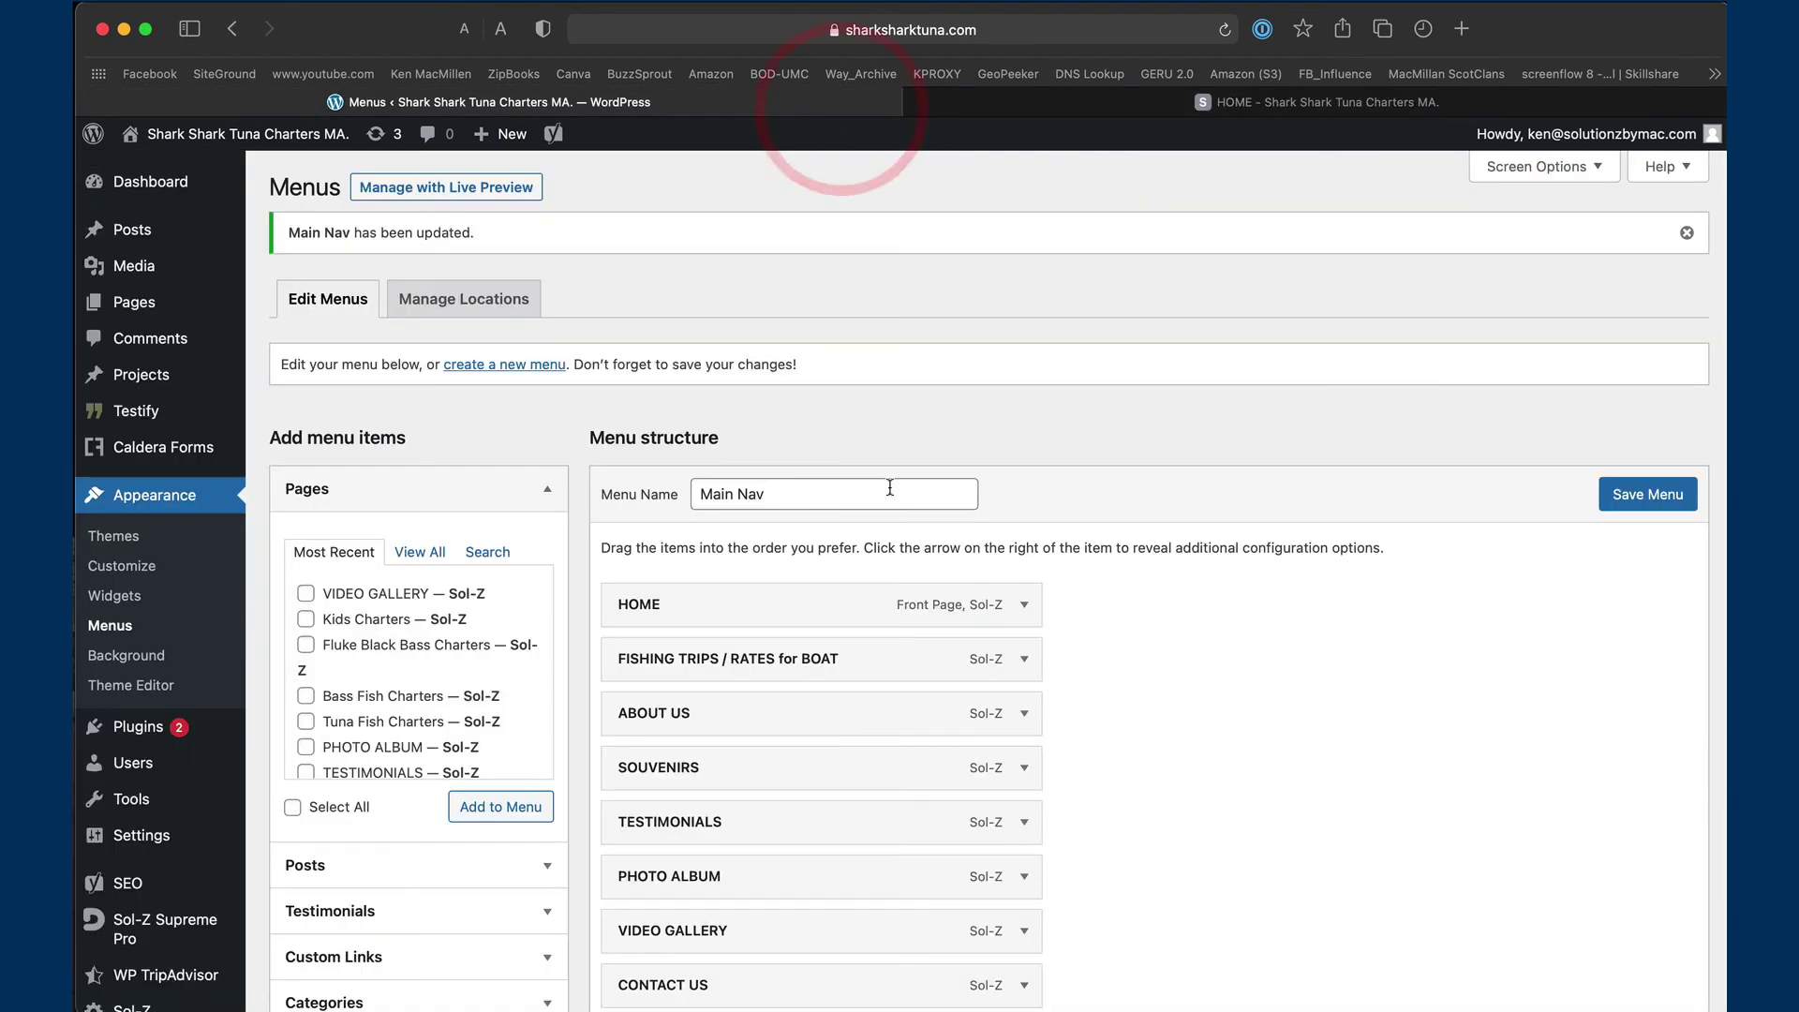
scroll(899, 538, down, 5)
scroll(899, 538, down, 1)
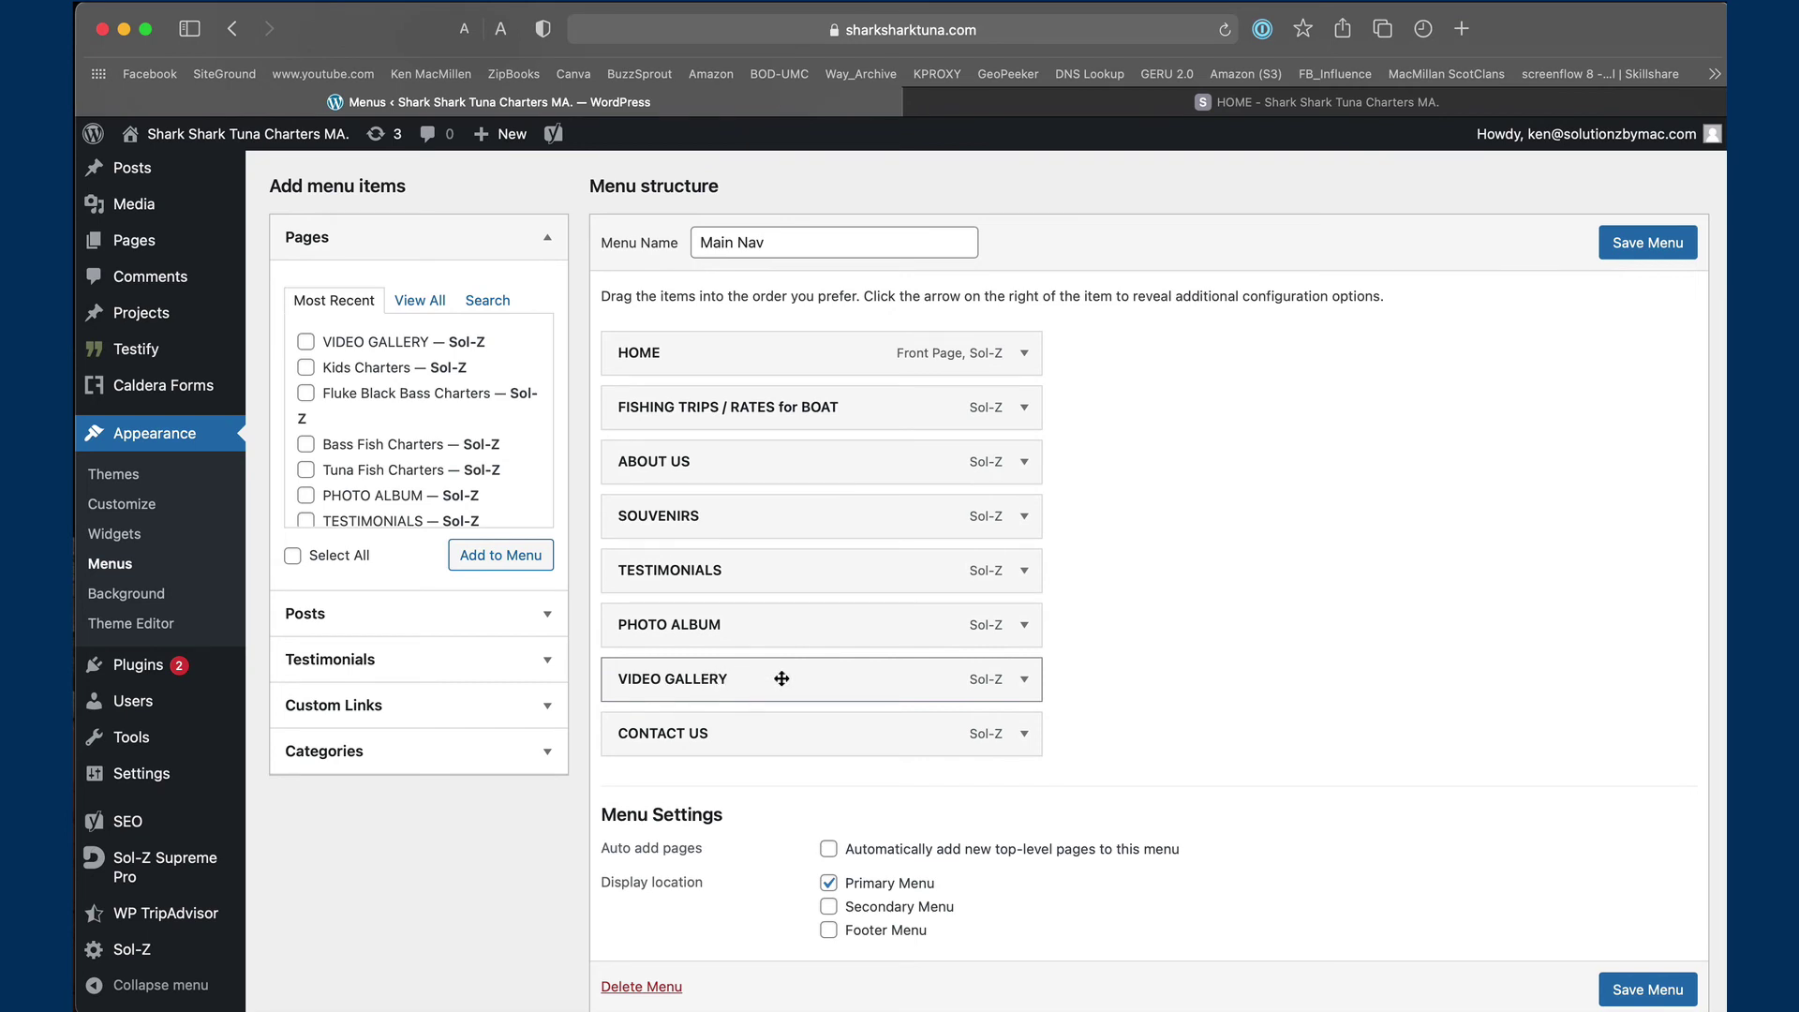
drag(782, 678, 821, 678)
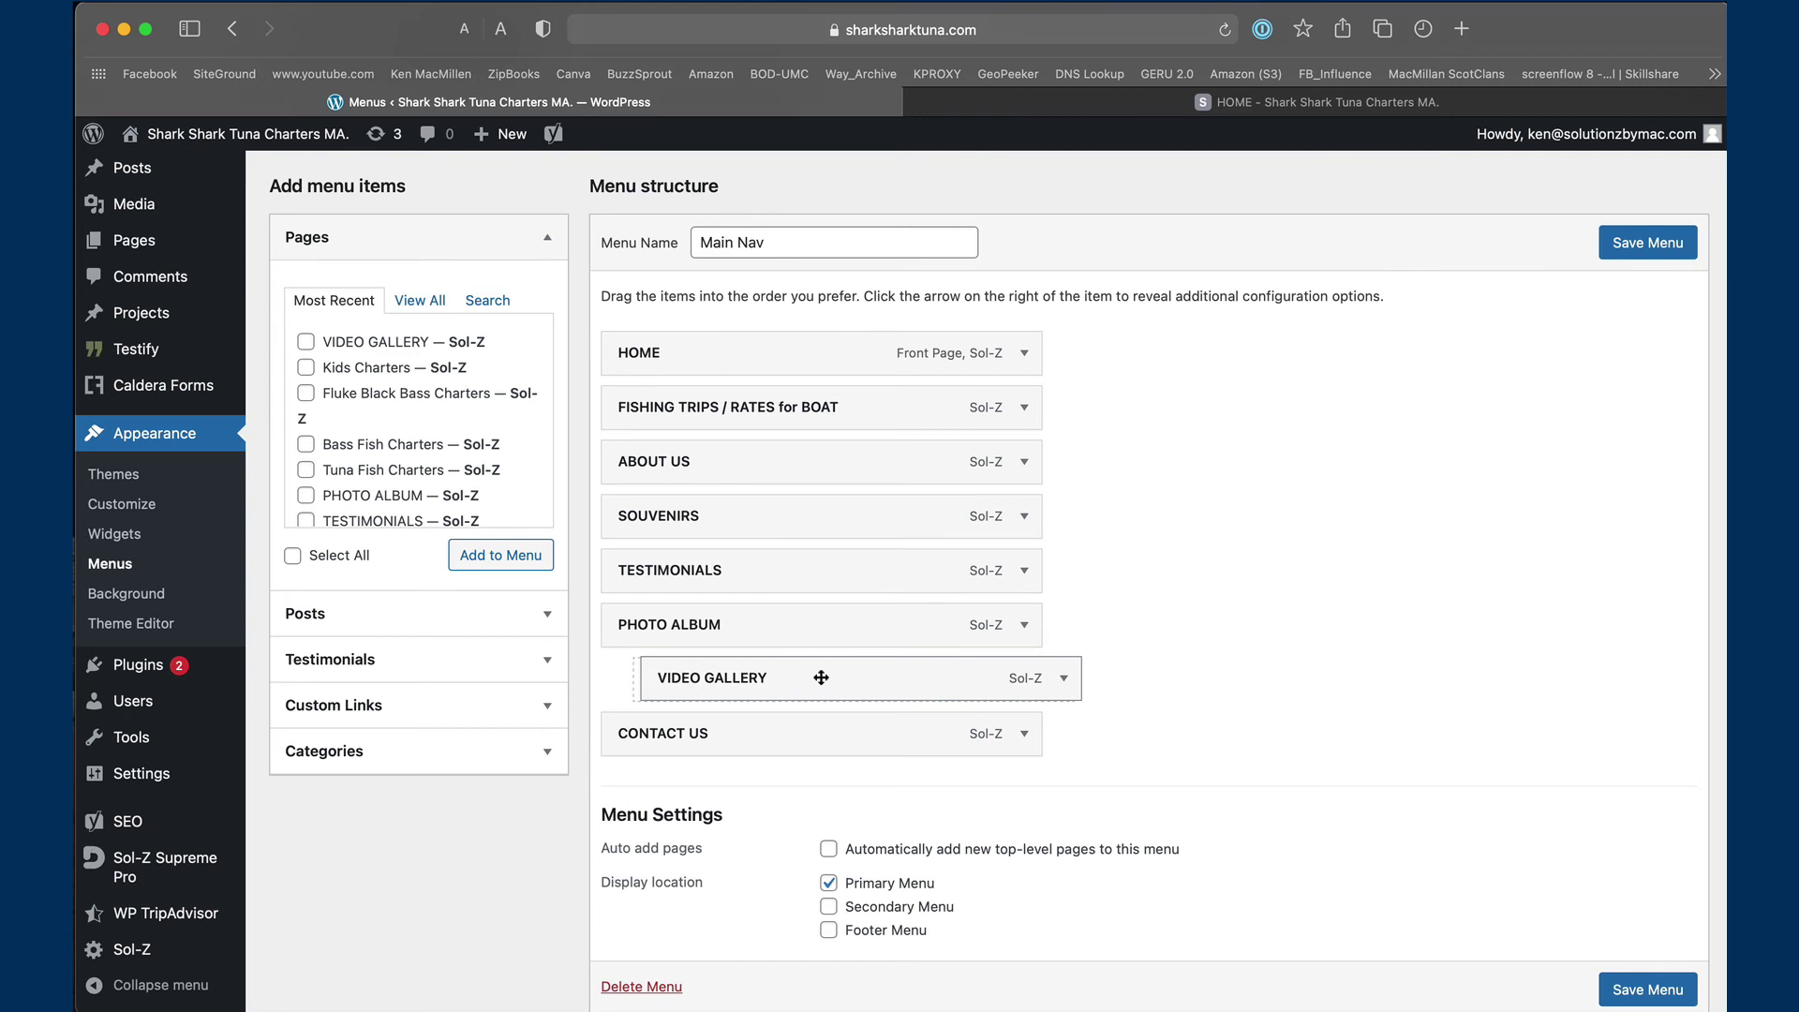
drag(821, 677, 822, 679)
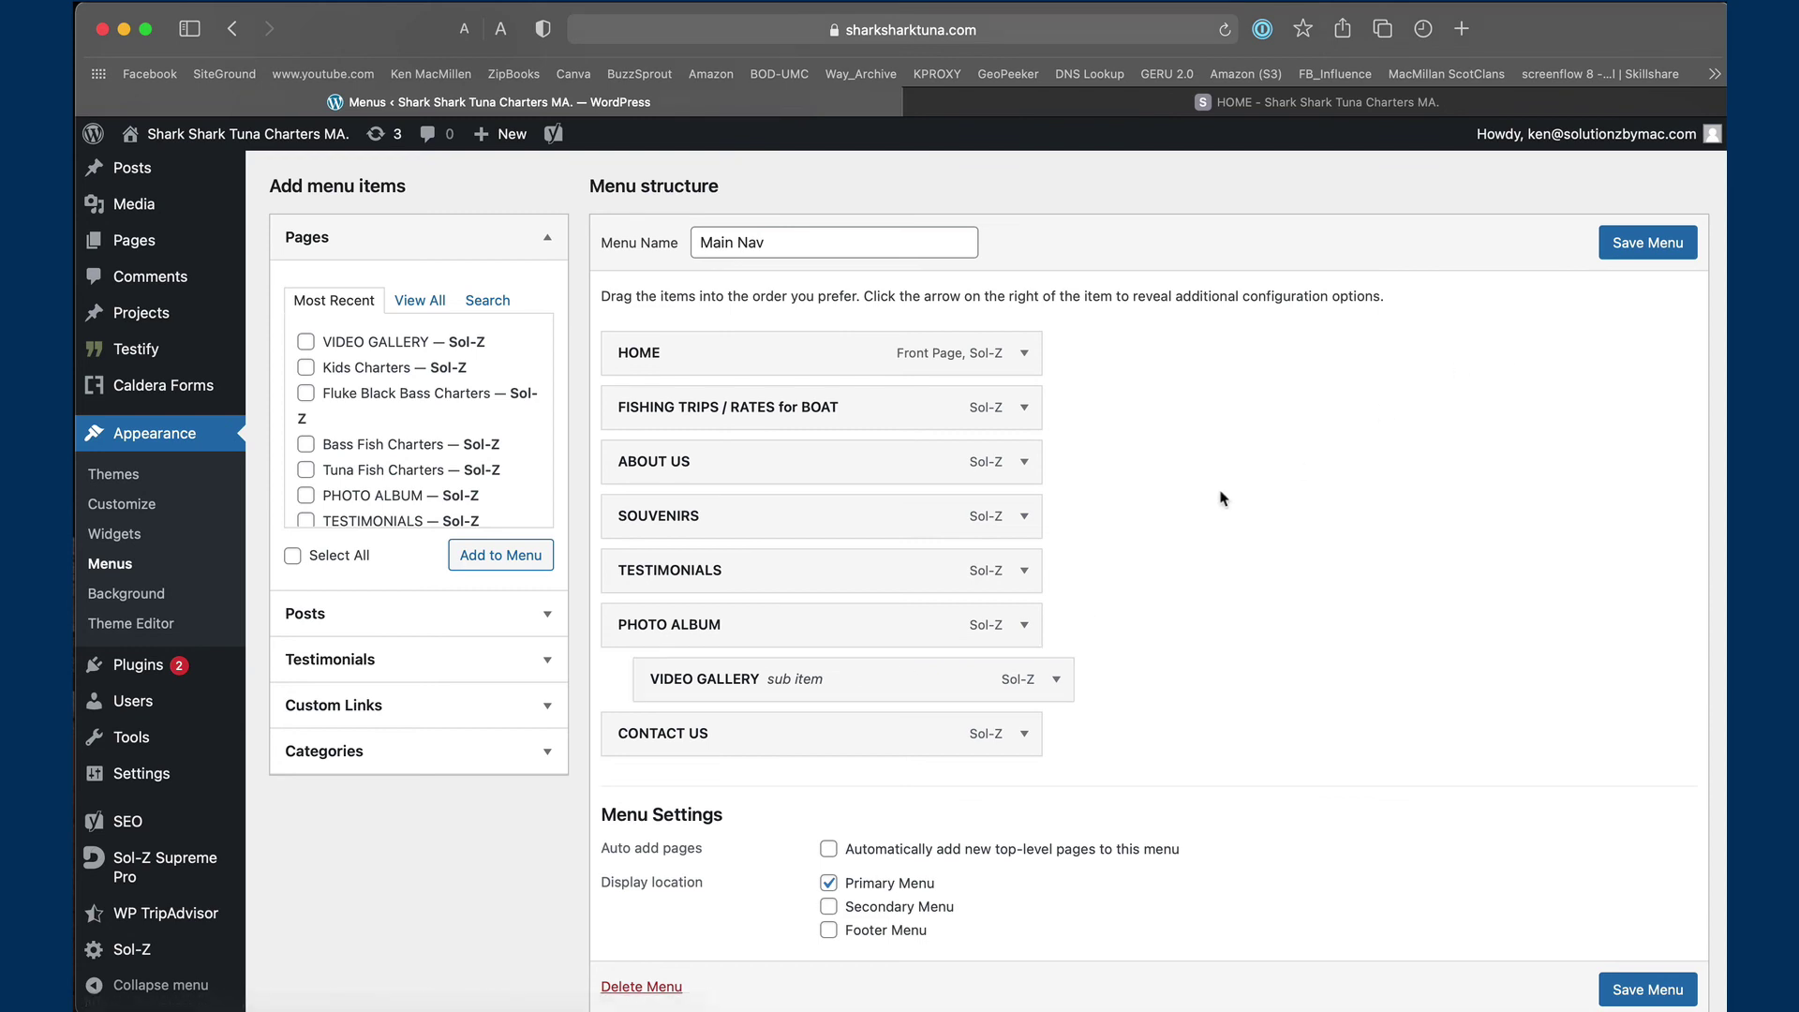
click(1623, 248)
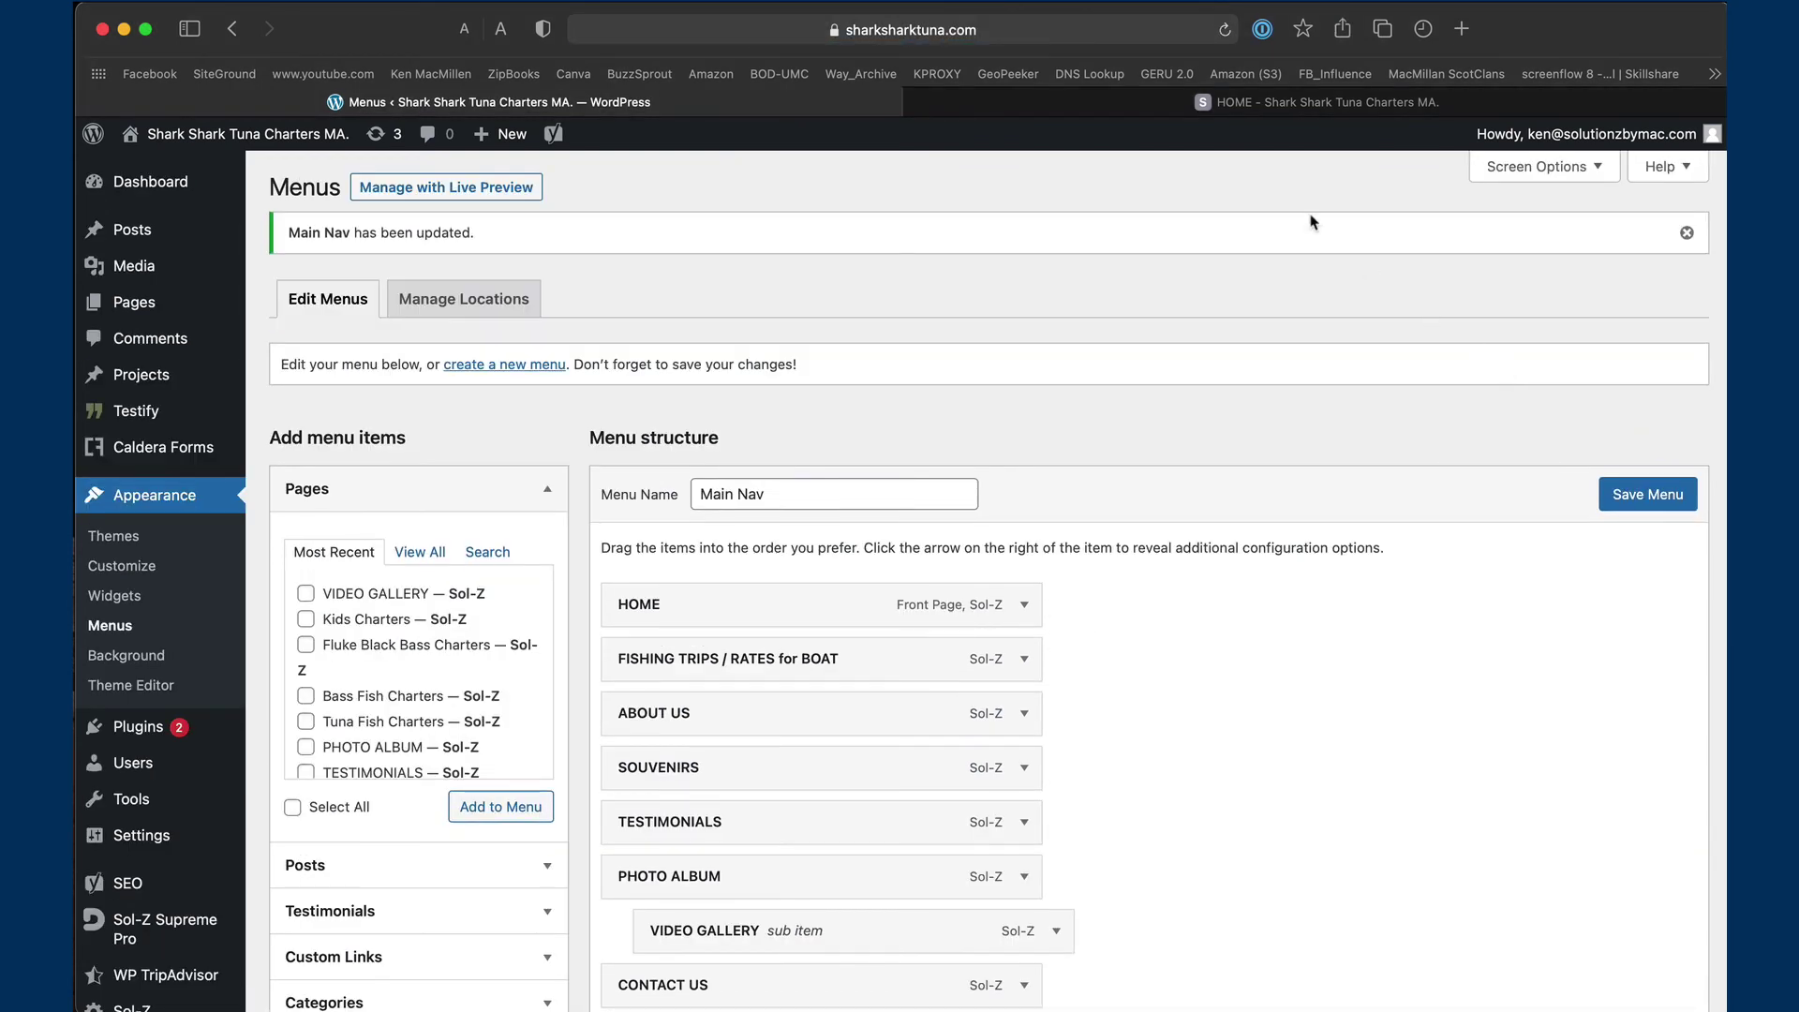
Reload the home page and open VIDEO GALLERY from beneath PHOTO ALBUM in its navigation bar
click(1173, 107)
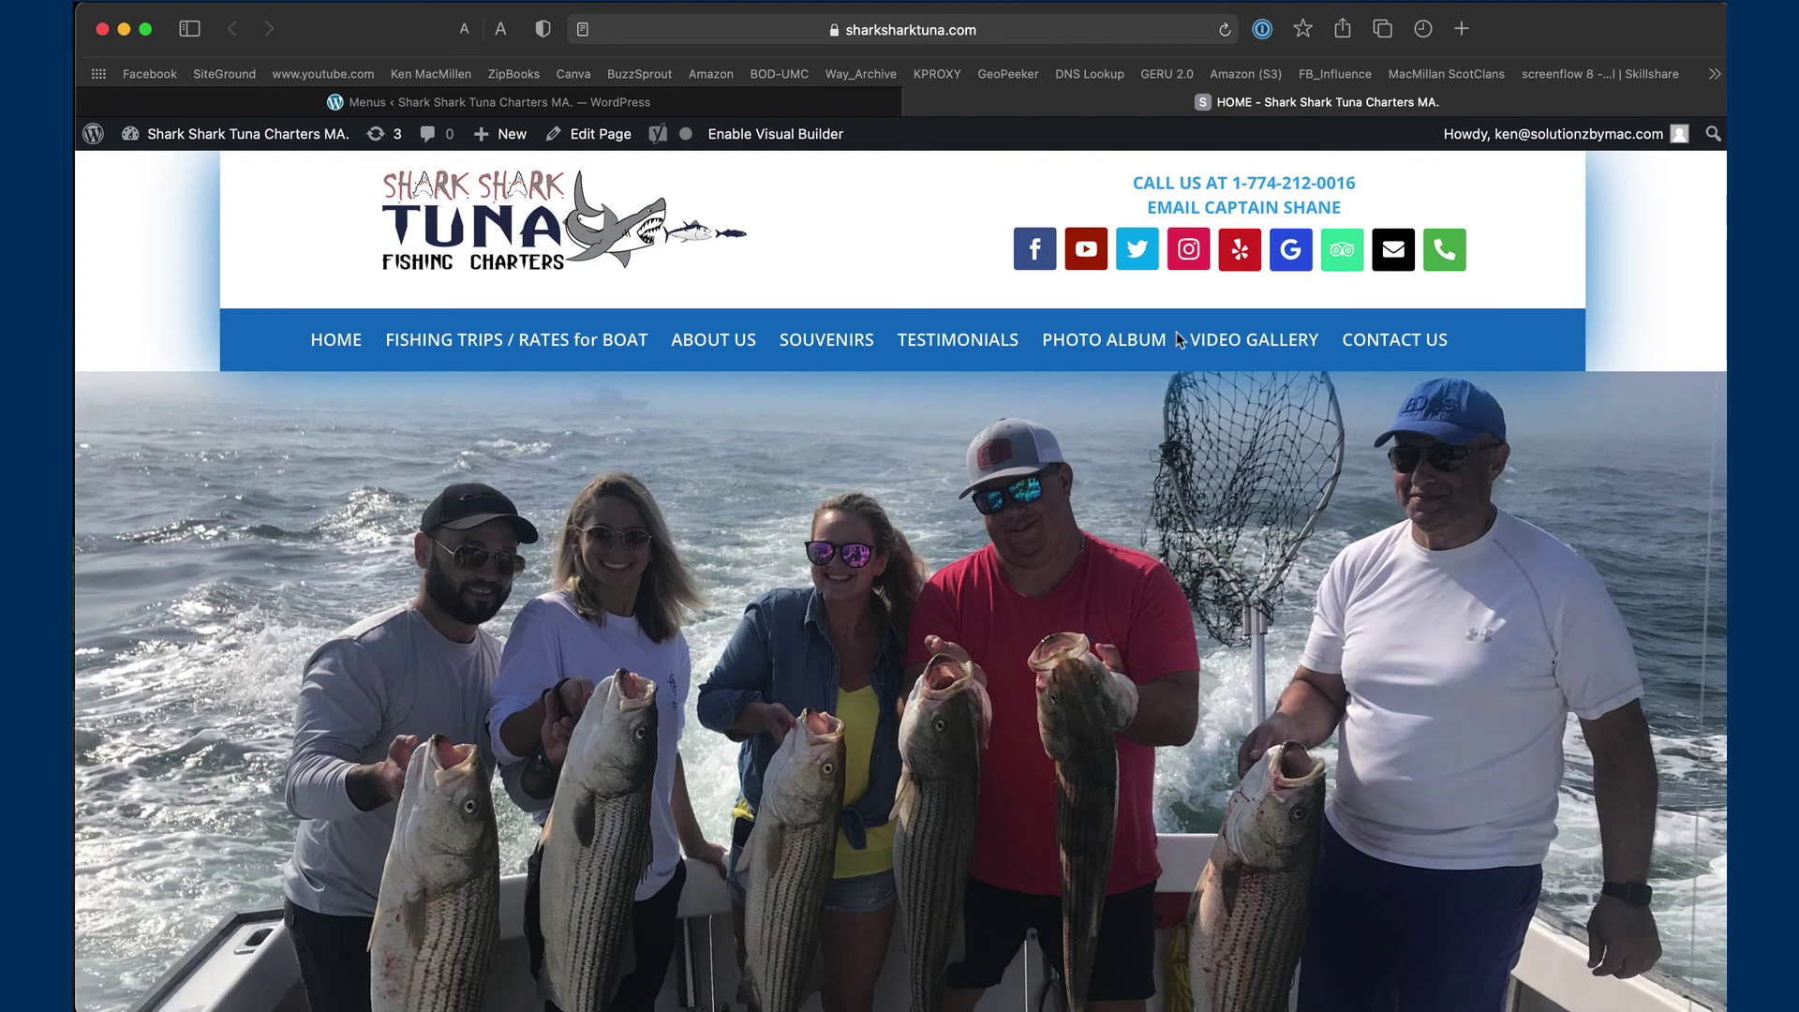
click(1226, 31)
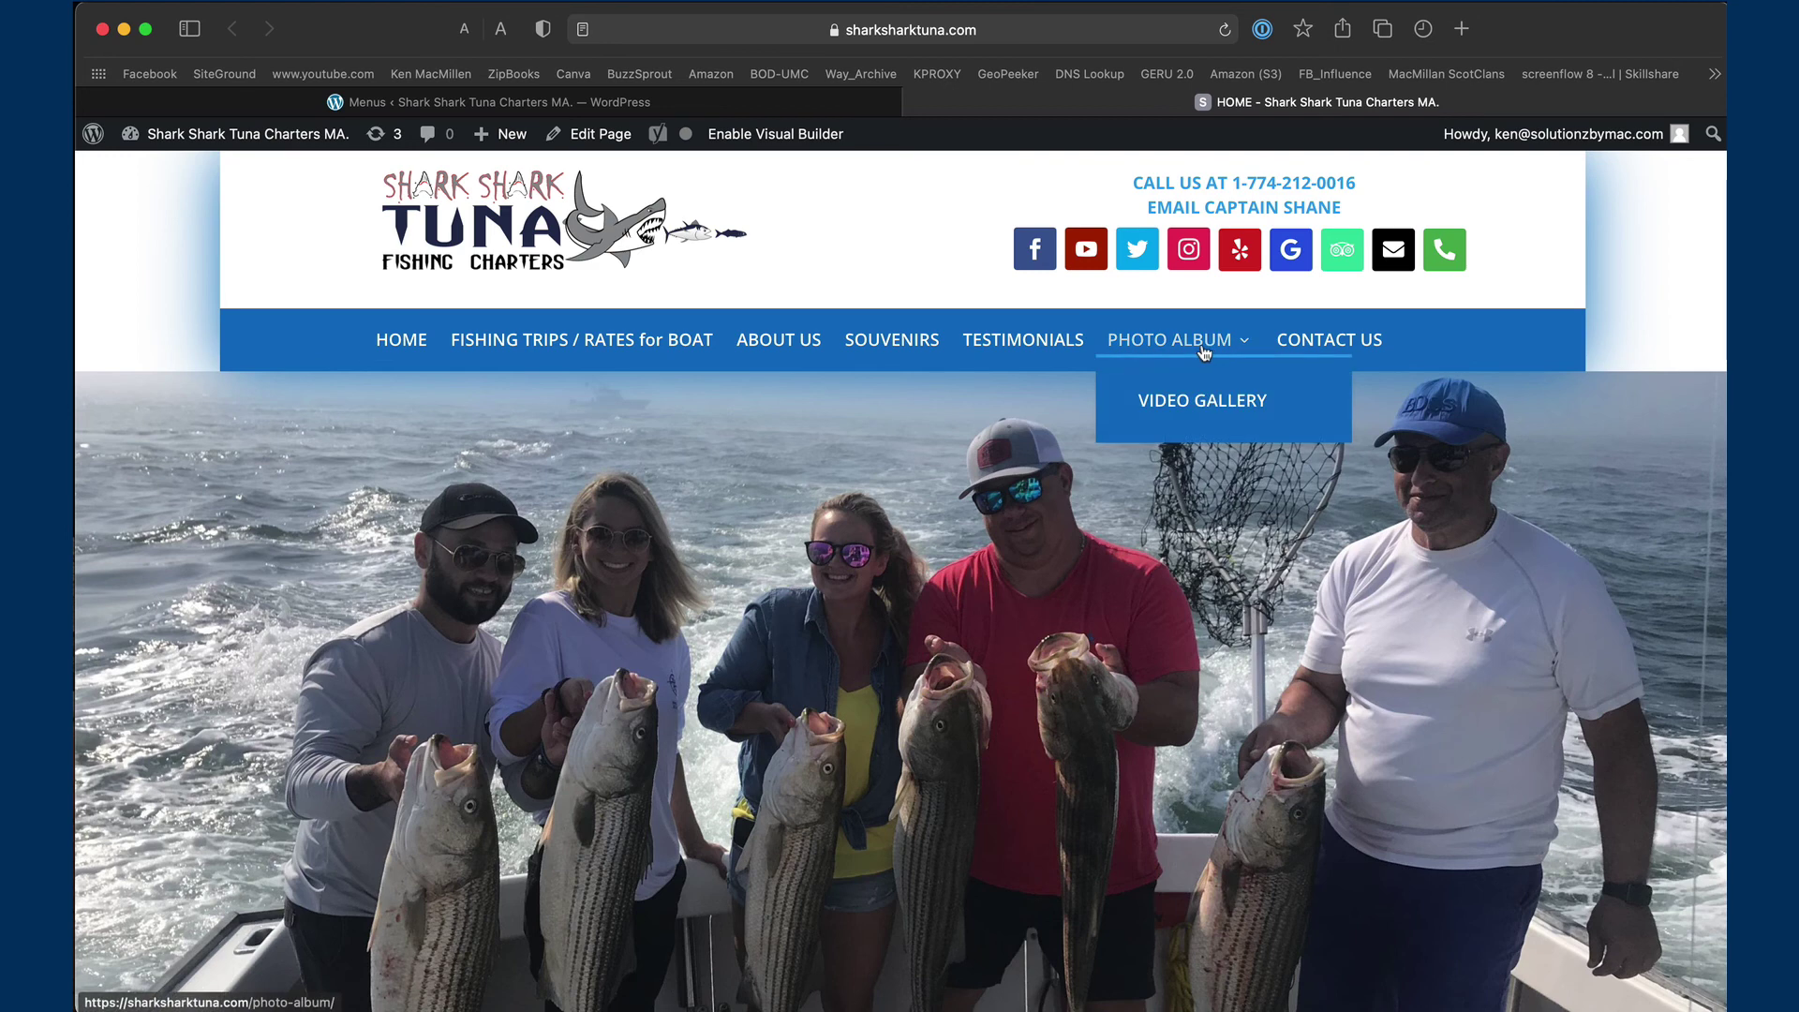
click(1205, 410)
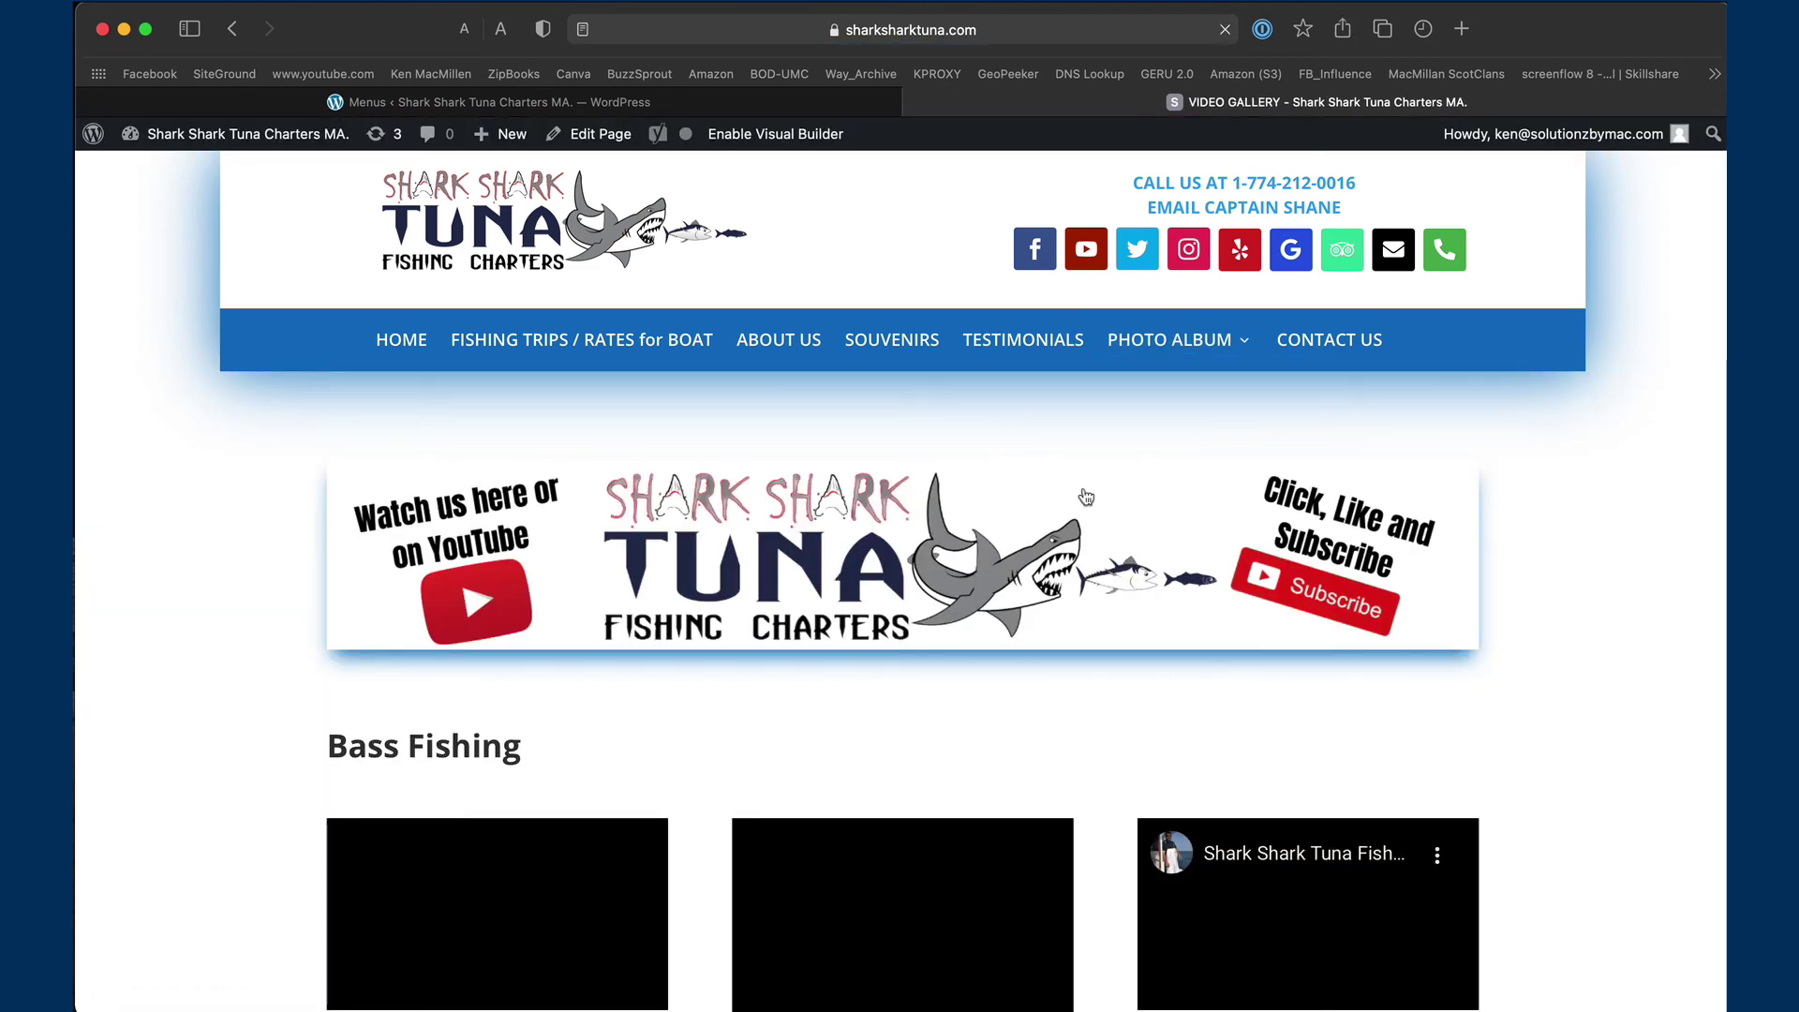
Review the published Video Gallery page, examining its banner, Bass Fishing headings and video rows
scroll(1086, 497, down, 10)
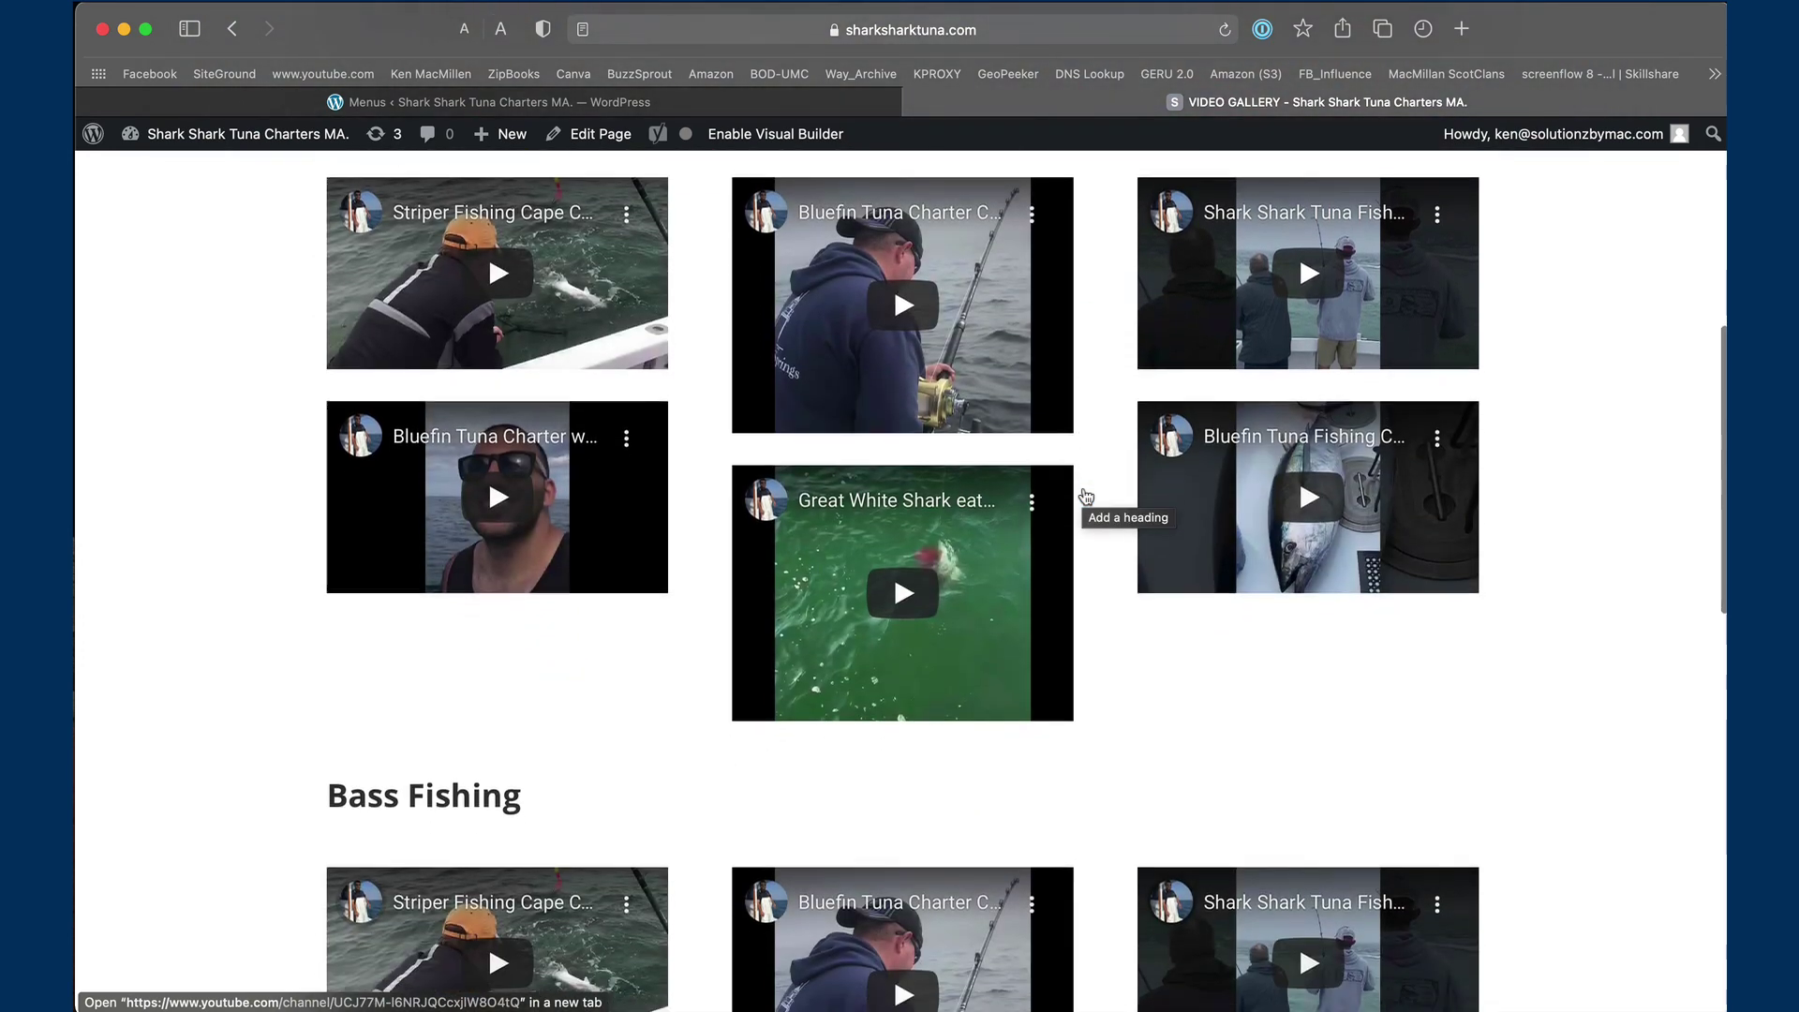
scroll(1086, 496, down, 8)
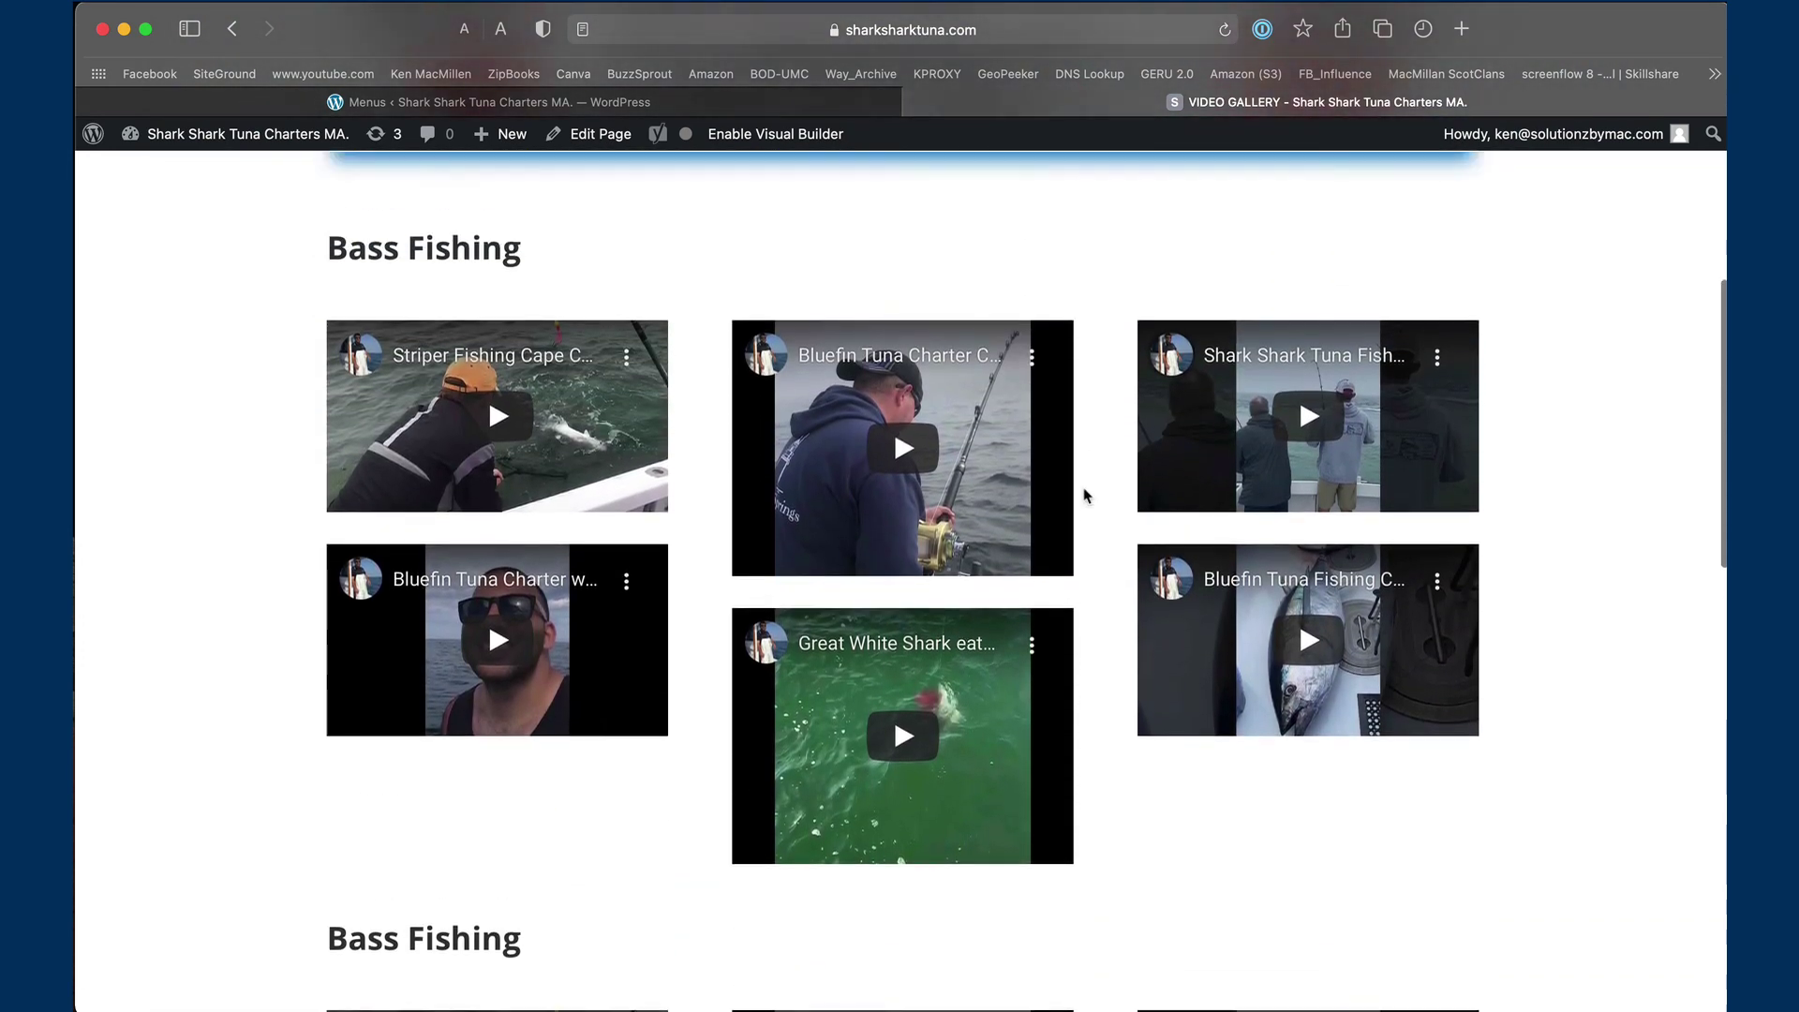
scroll(1086, 496, up, 3)
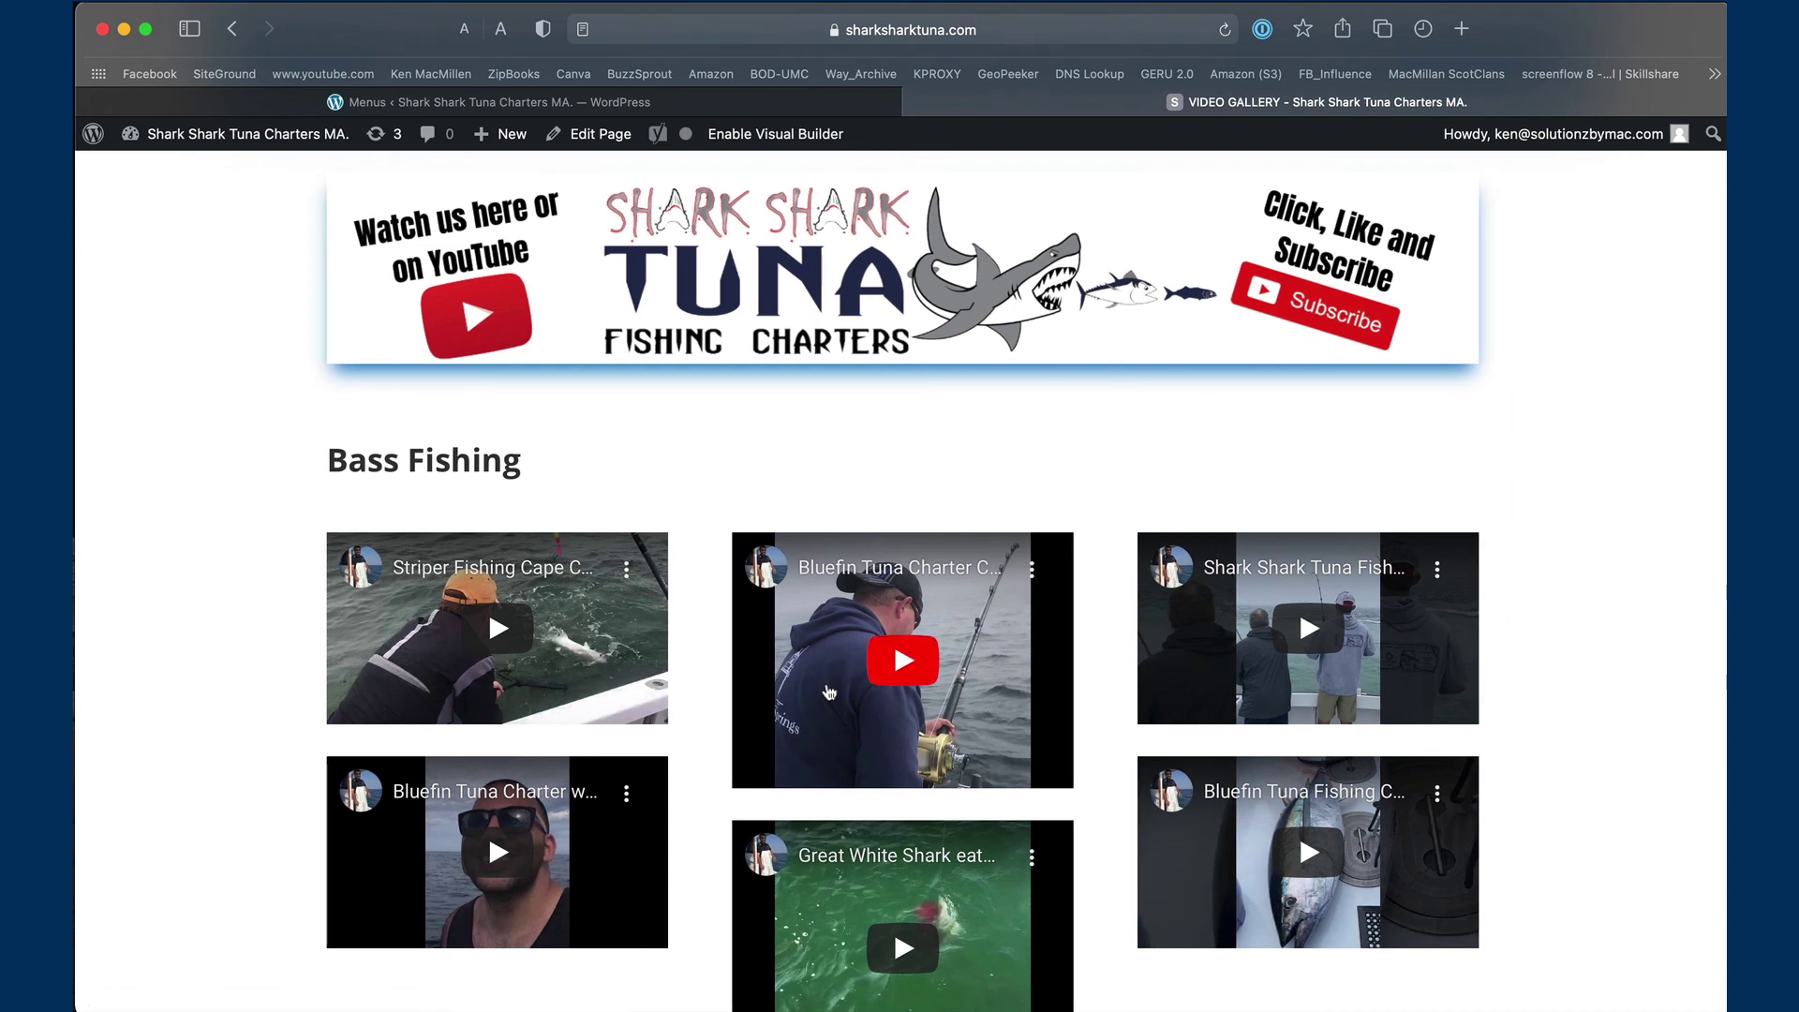
scroll(833, 694, down, 5)
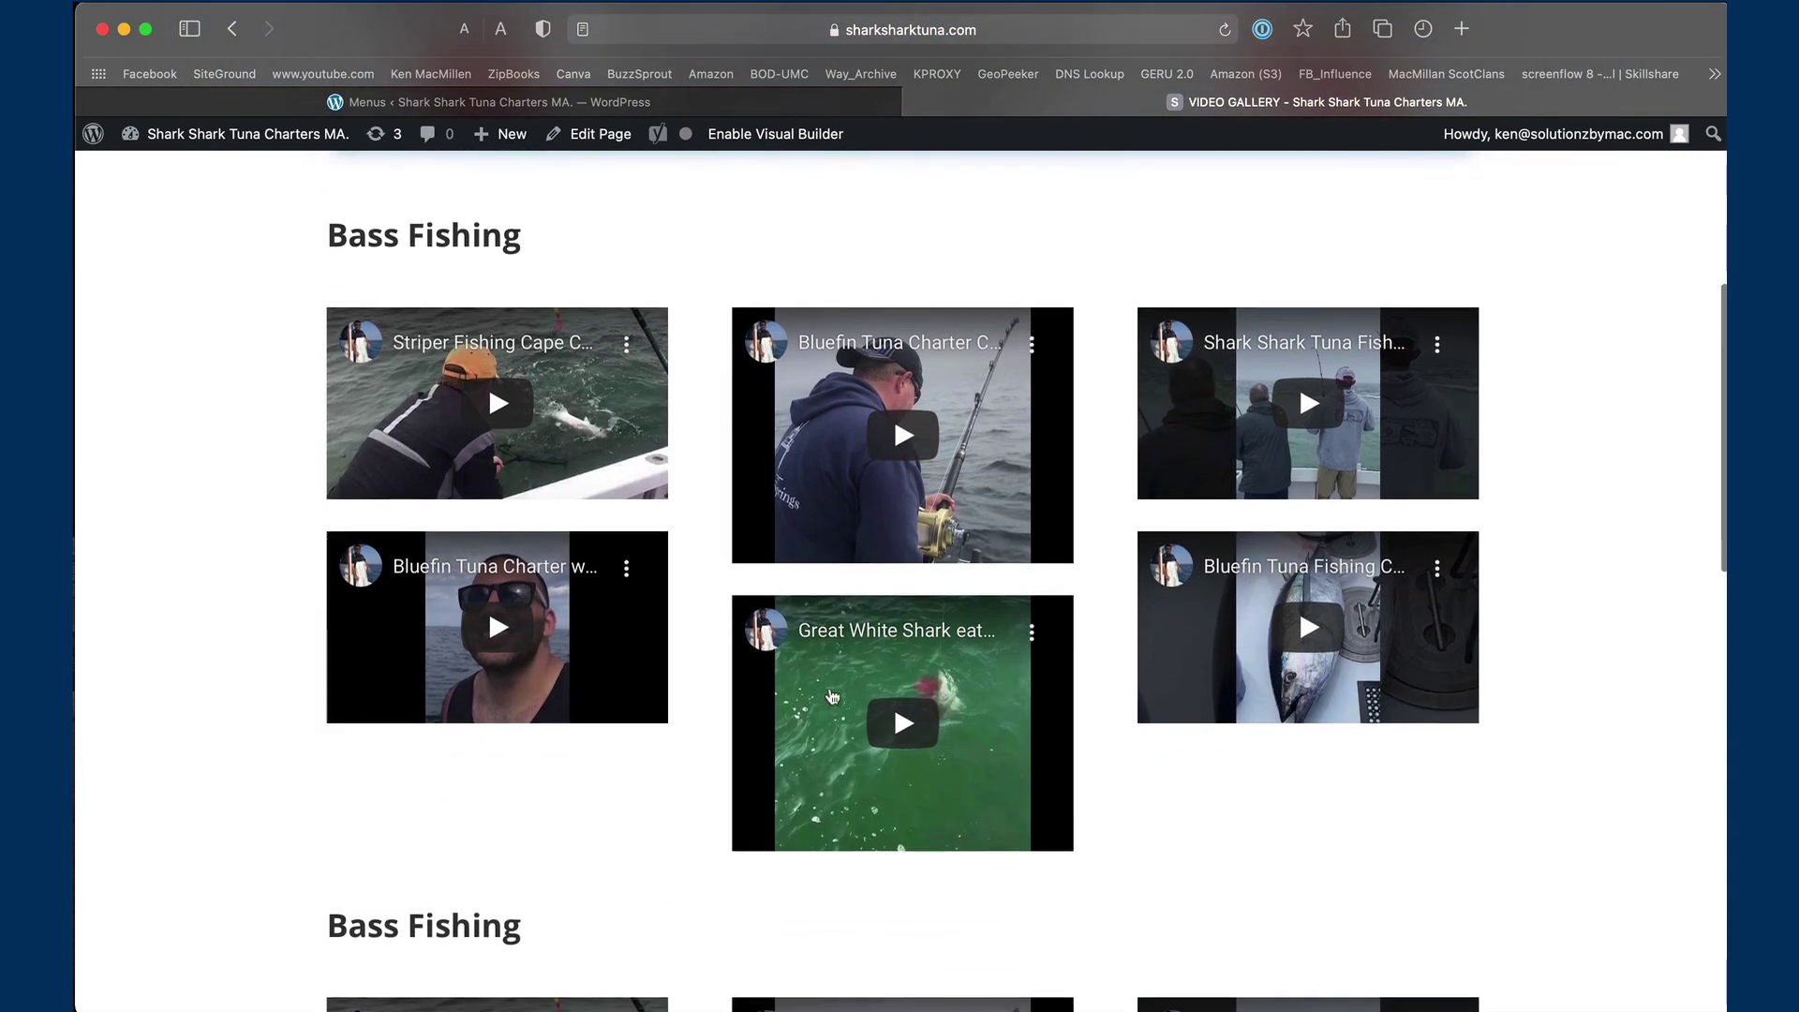
scroll(832, 694, down, 6)
scroll(543, 534, up, 1)
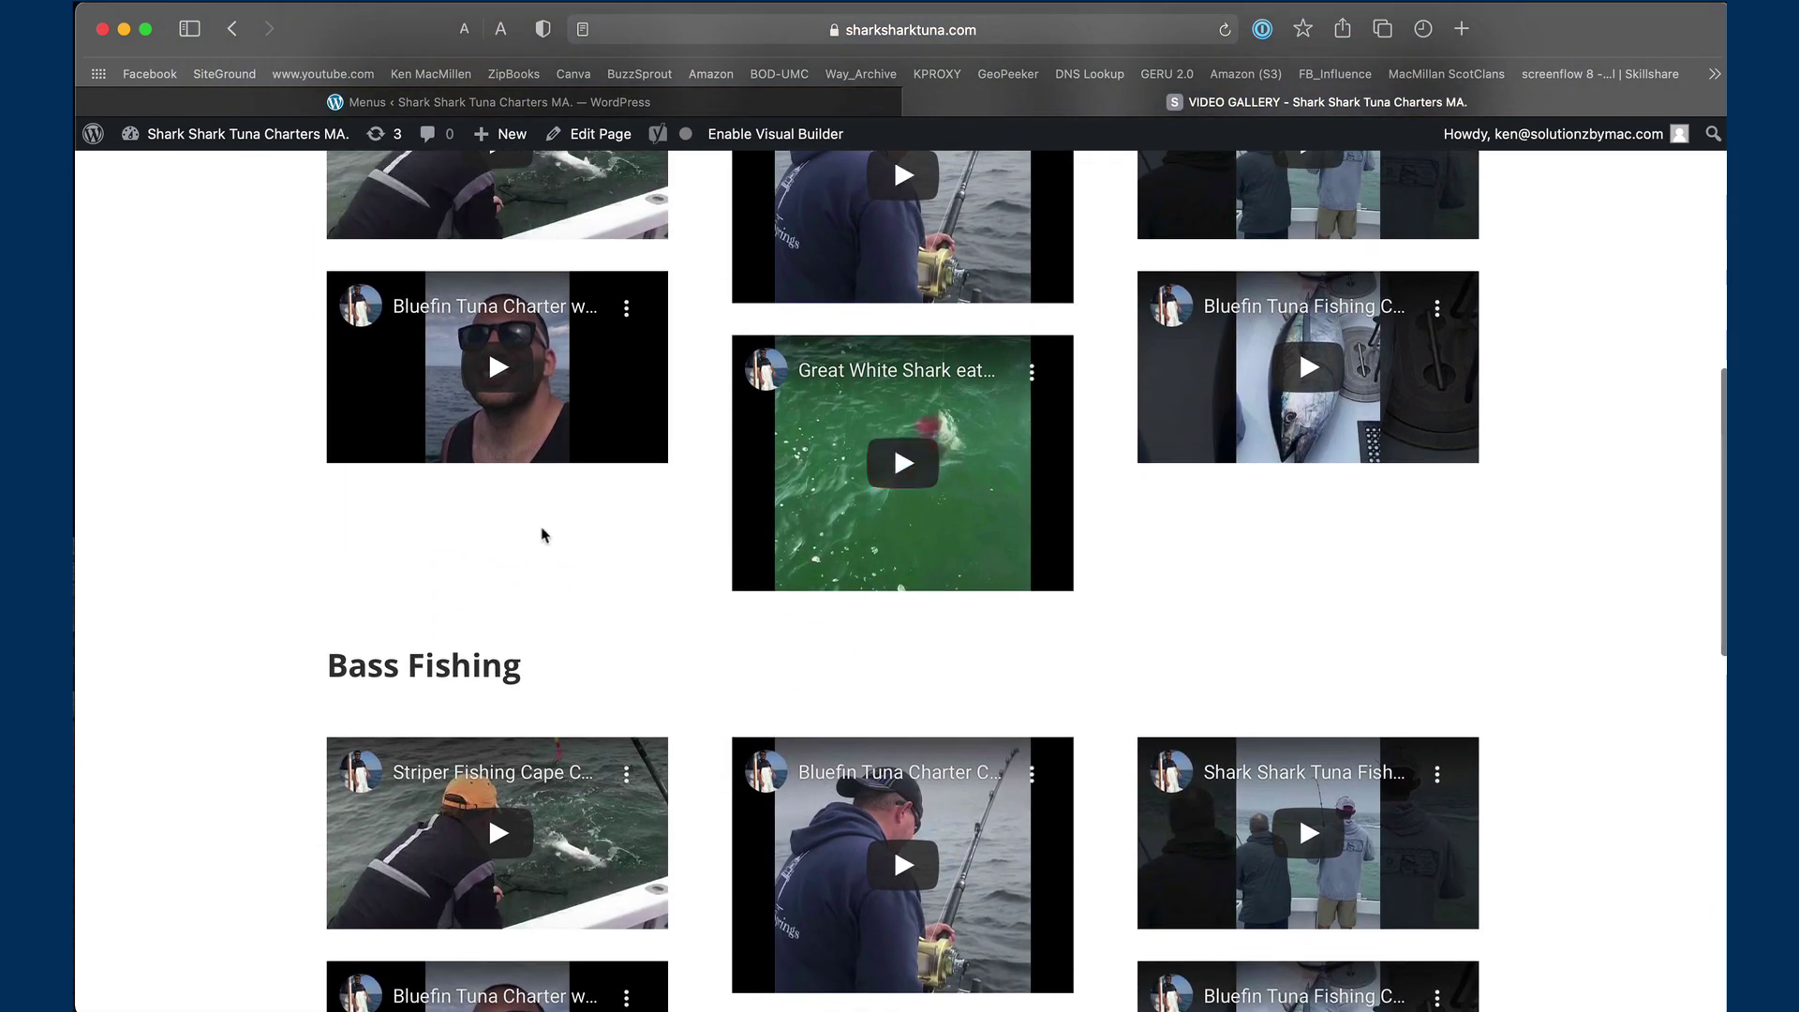
scroll(808, 620, up, 10)
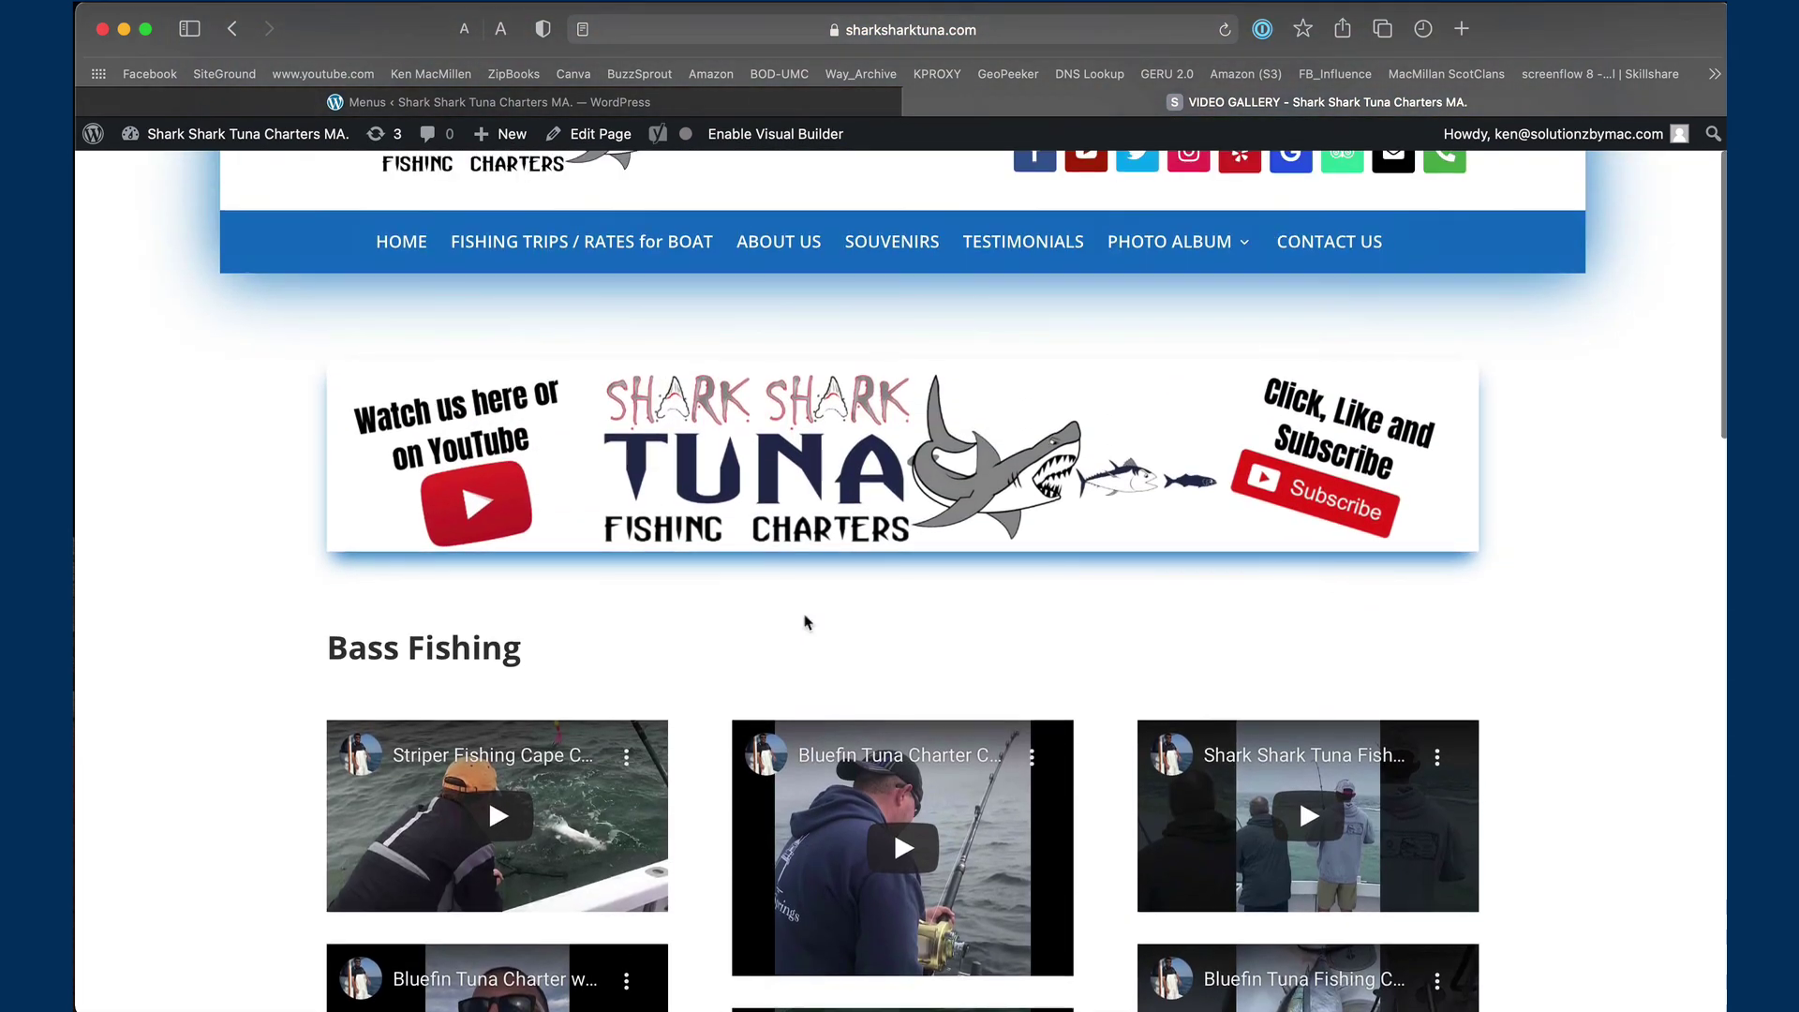
scroll(807, 622, down, 2)
scroll(806, 620, down, 3)
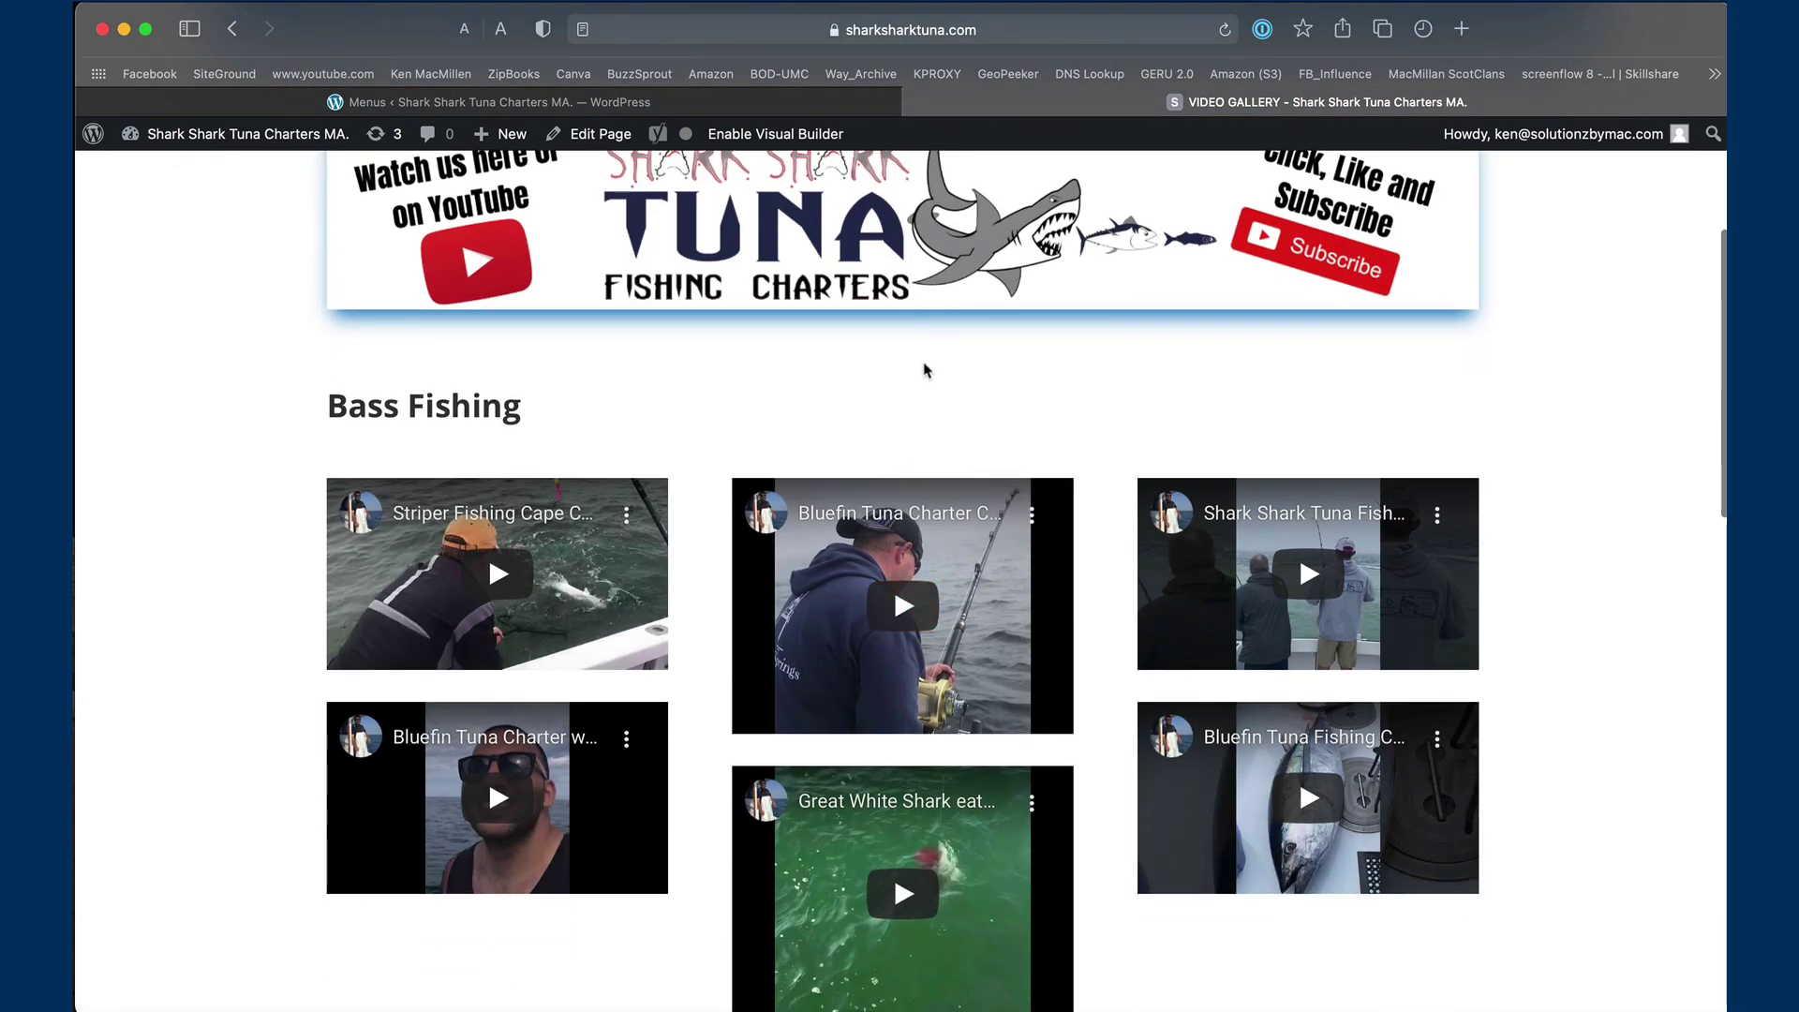